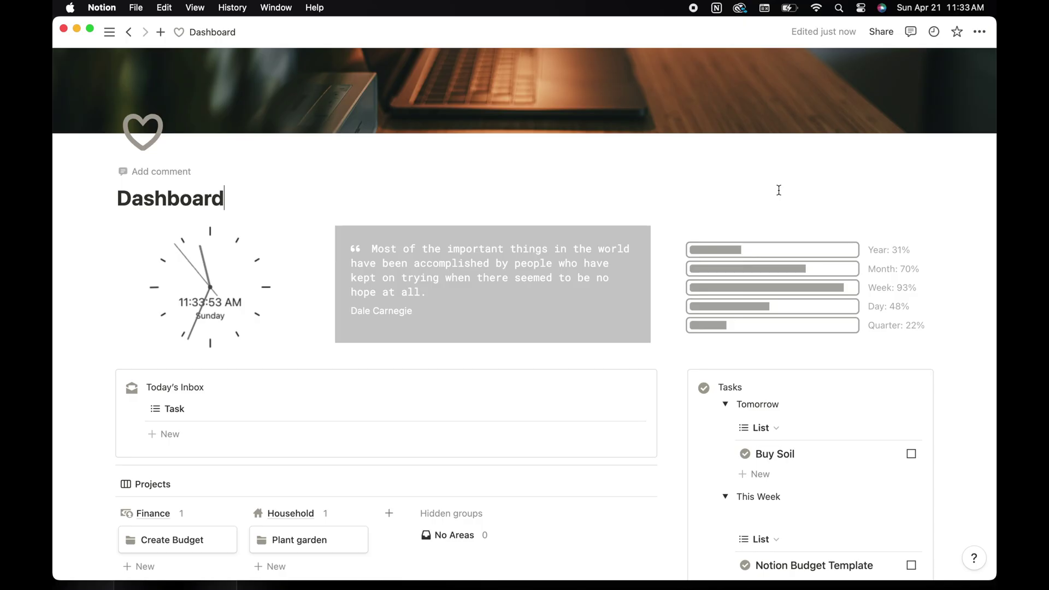
- Look over the finished Dashboard page, from the clock and quote widgets to the projects, task lists and monthly calendar
scroll(825, 256, "up", 2)
scroll(825, 255, "down", 4)
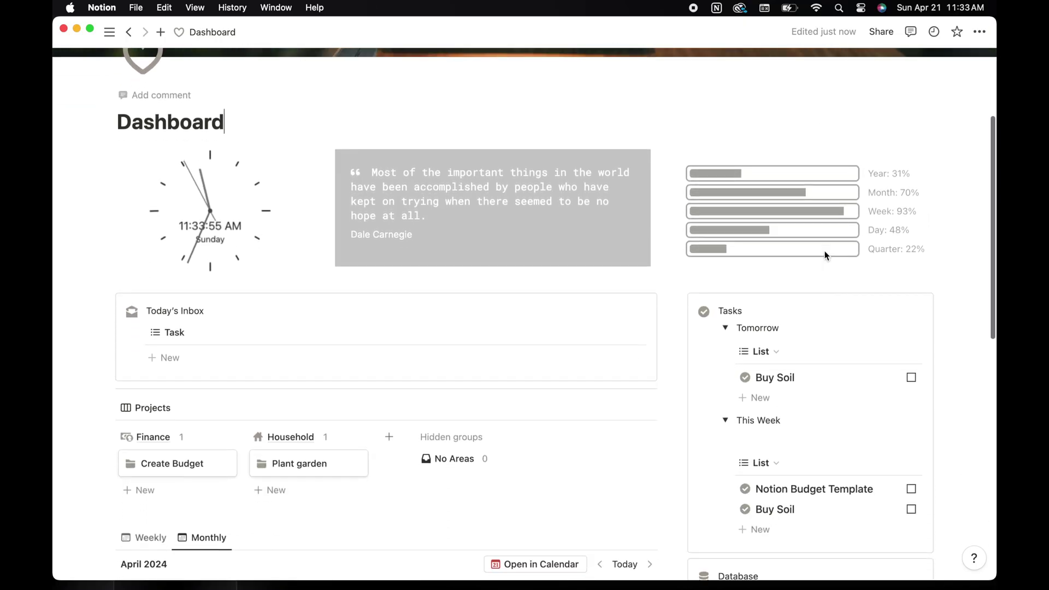
scroll(826, 255, "down", 5)
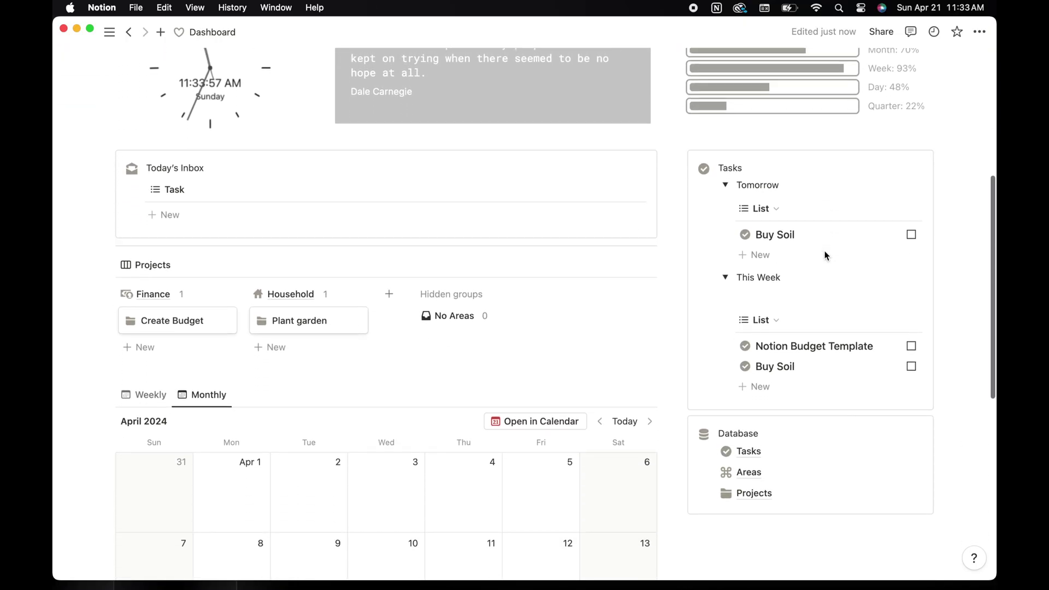
scroll(825, 255, "down", 7)
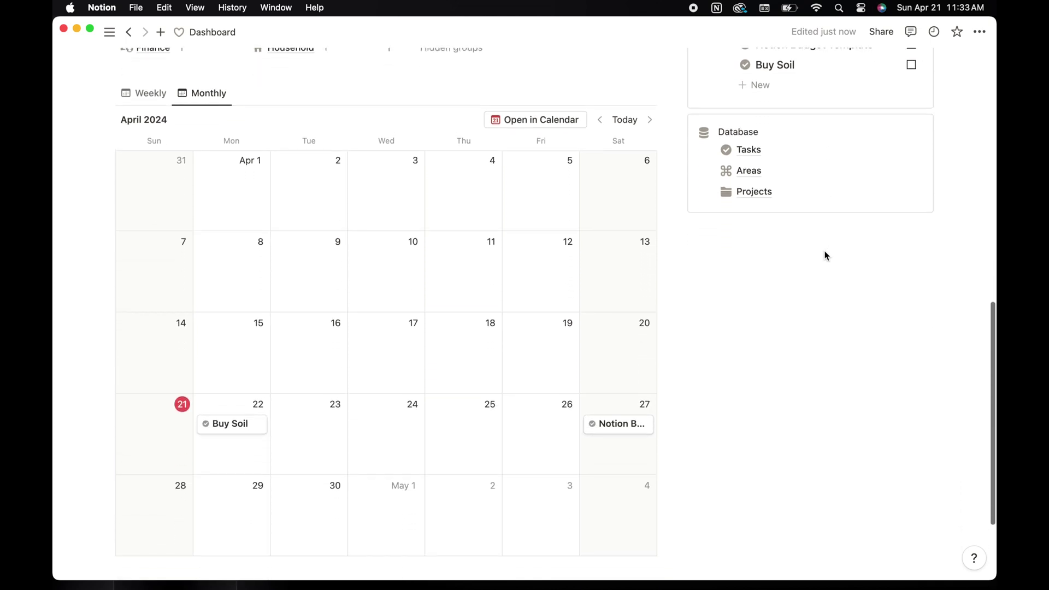
scroll(825, 255, "up", 10)
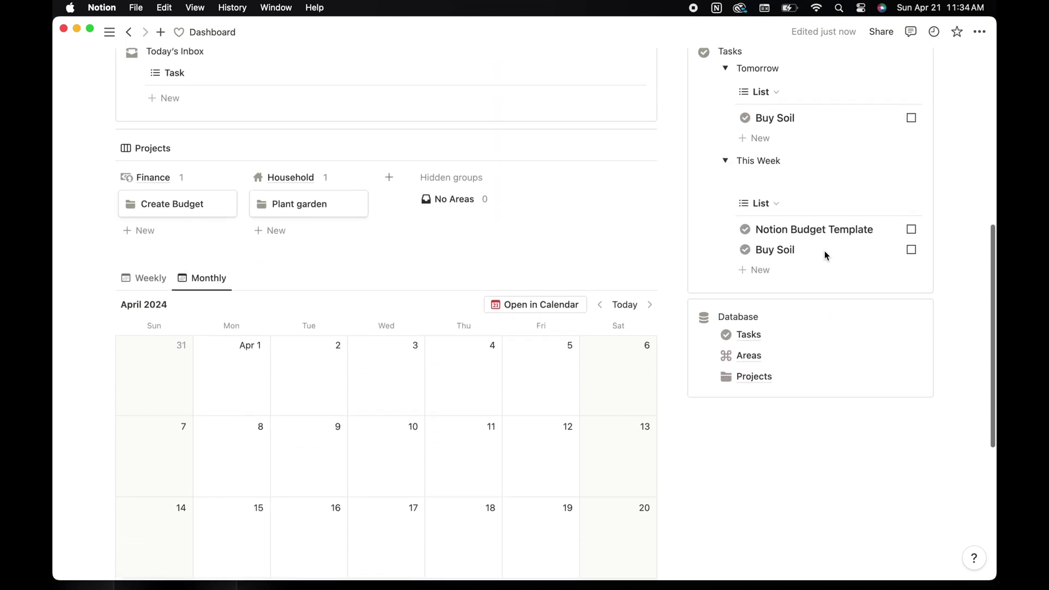
scroll(825, 255, "up", 7)
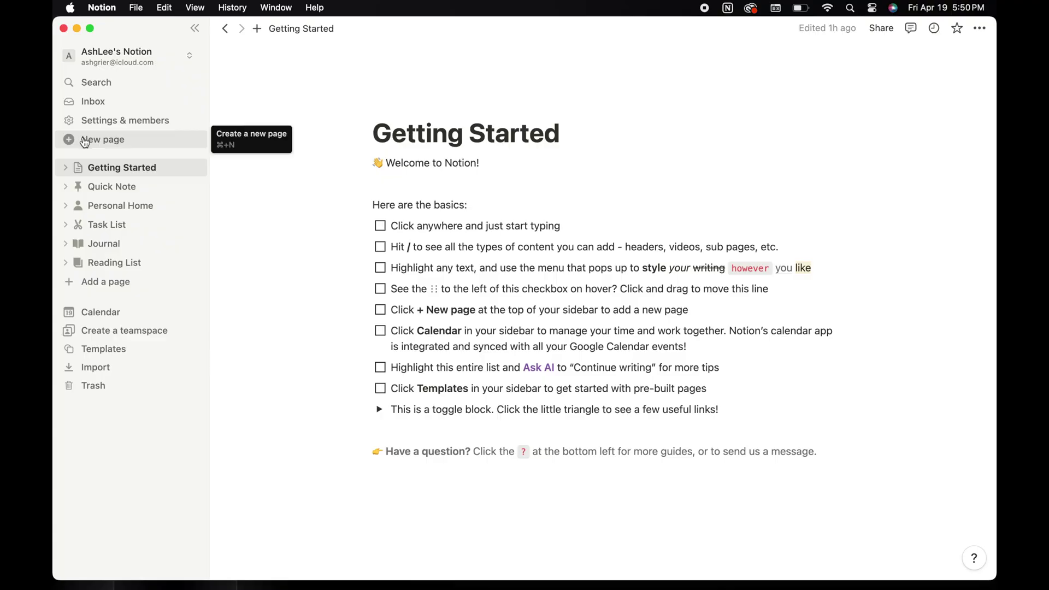
- Create a new page titled Dashboard
left_click(85, 142)
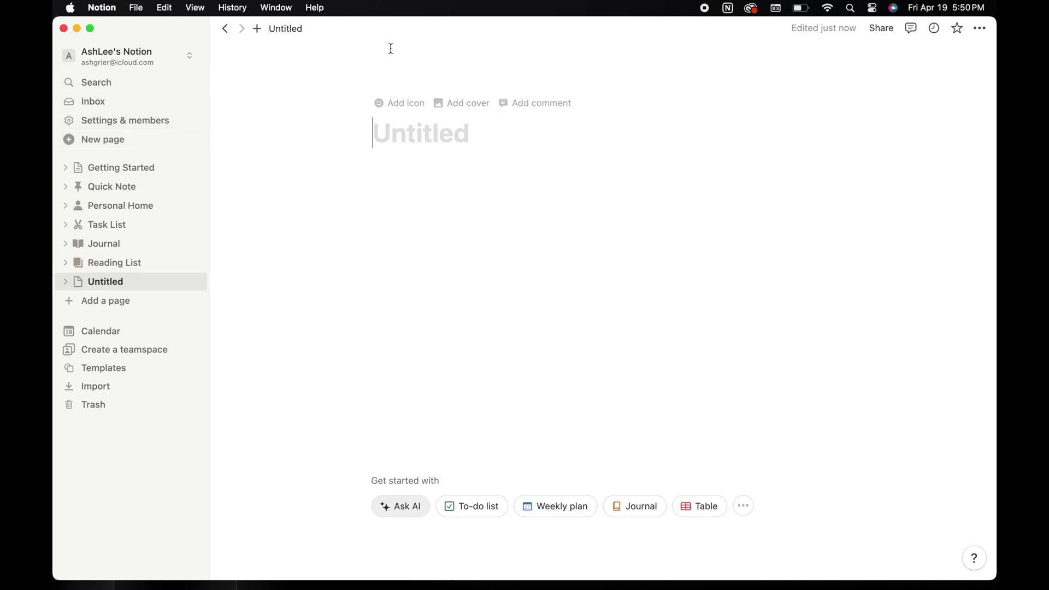
type("Dashboard")
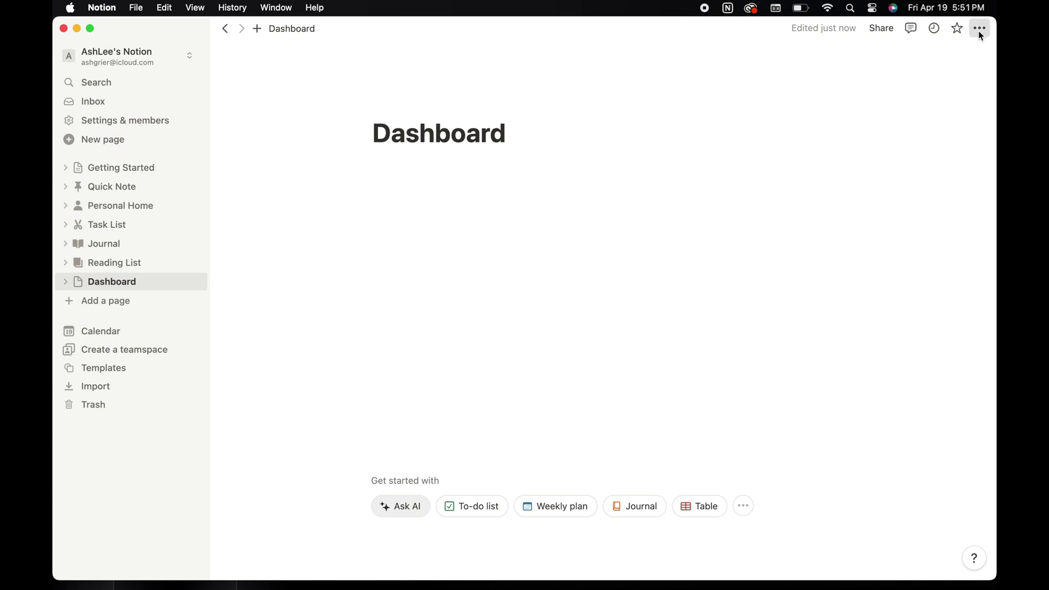
- Set the Dashboard page to full width and hide the sidebar
left_click(981, 33)
left_click(972, 123)
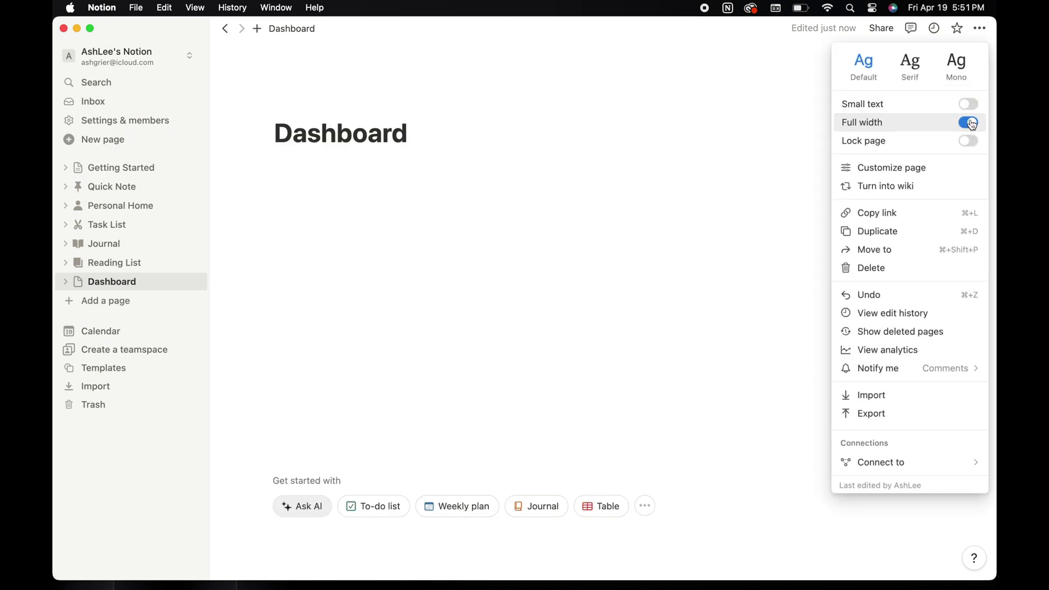
left_click(566, 195)
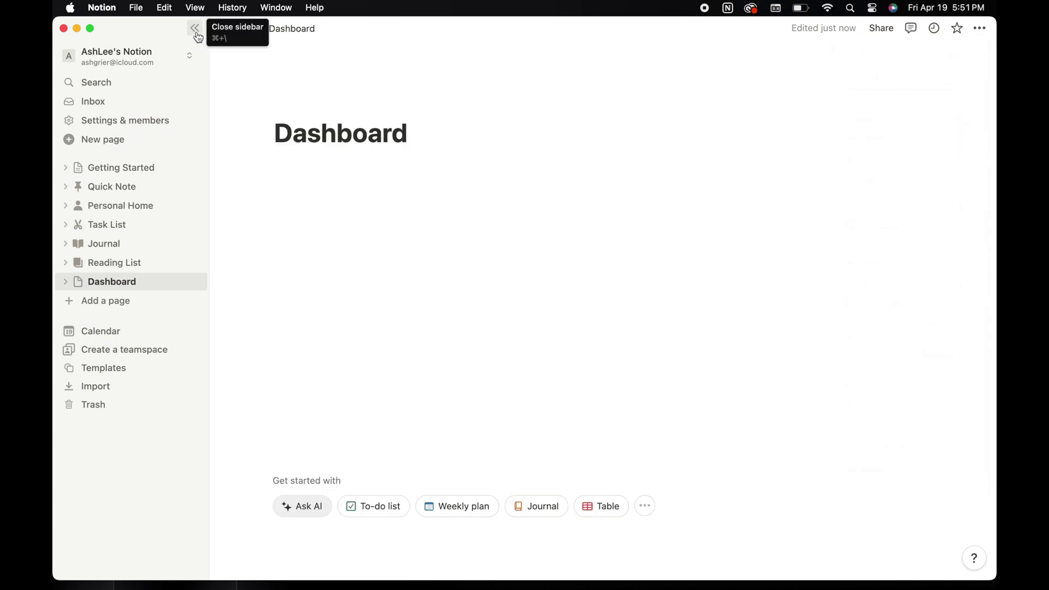
left_click(195, 28)
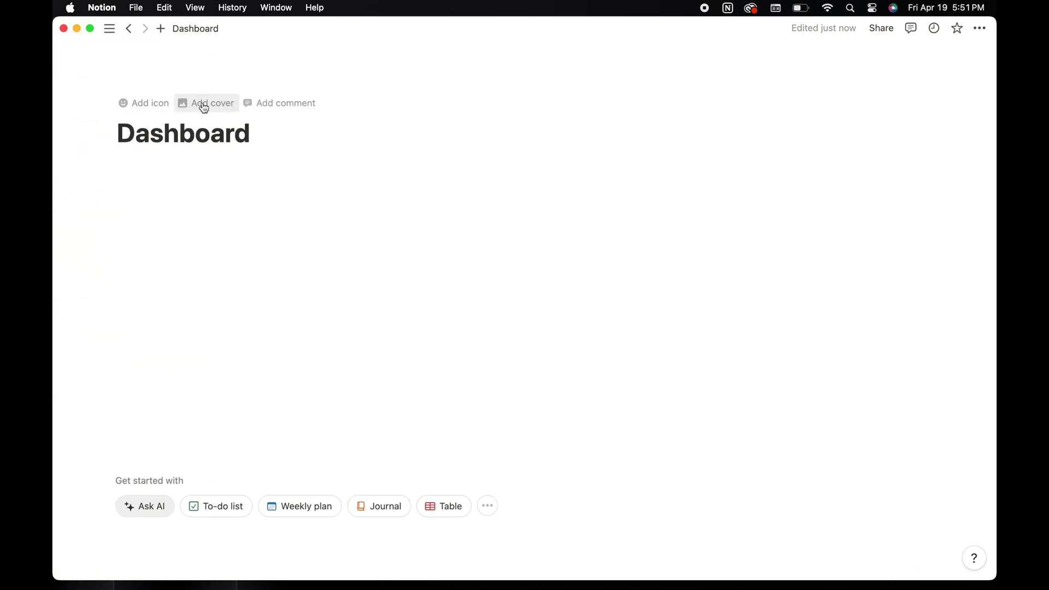
- Add a page cover from Unsplash, searching for "desk" and choosing the dark desk photo by Remy_Loz
left_click(204, 108)
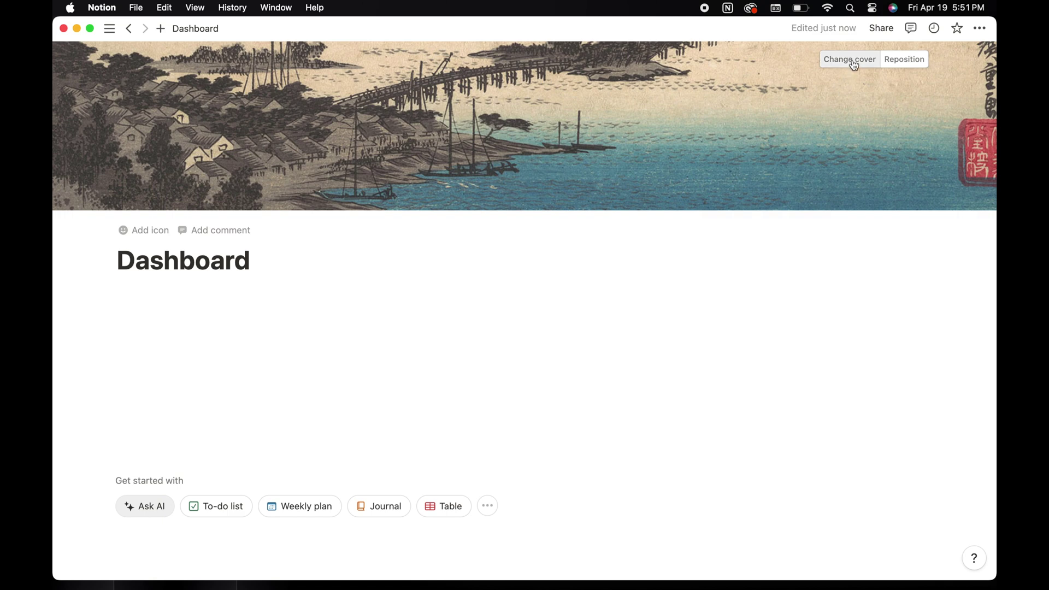
left_click(850, 60)
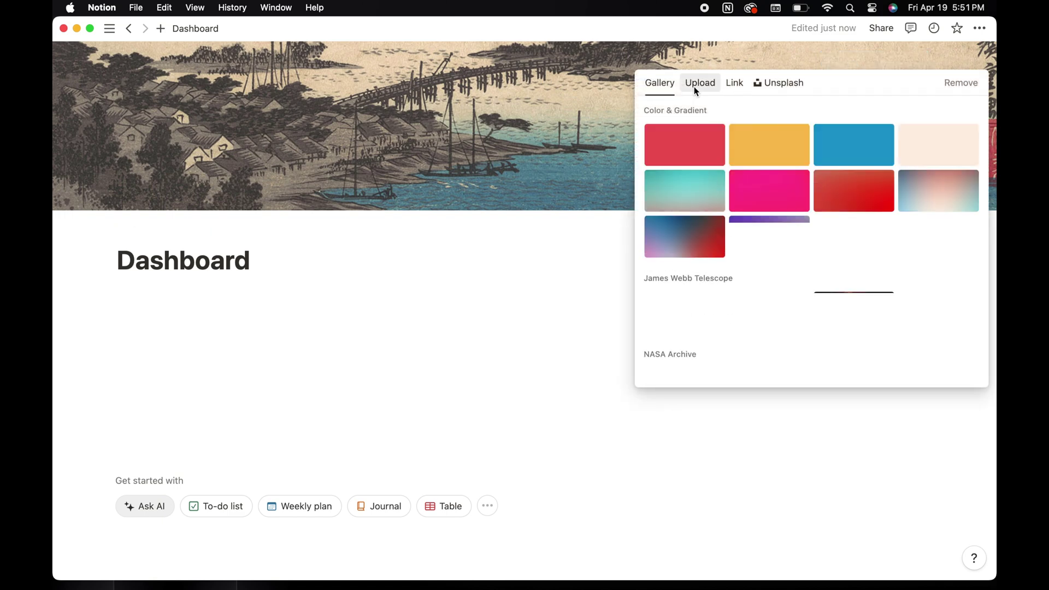
left_click(784, 90)
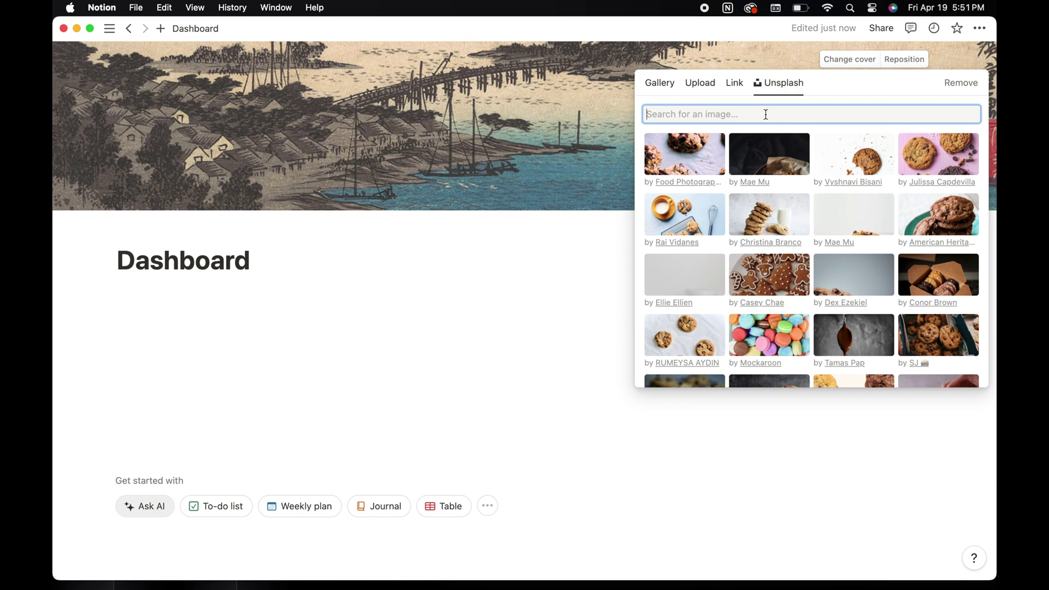
type("desk")
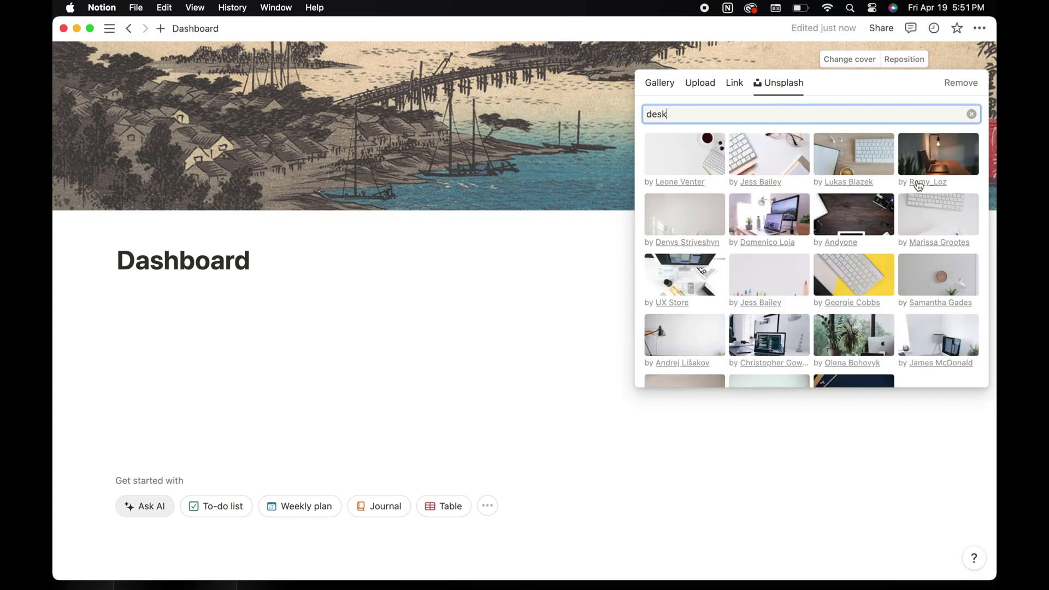
left_click(938, 164)
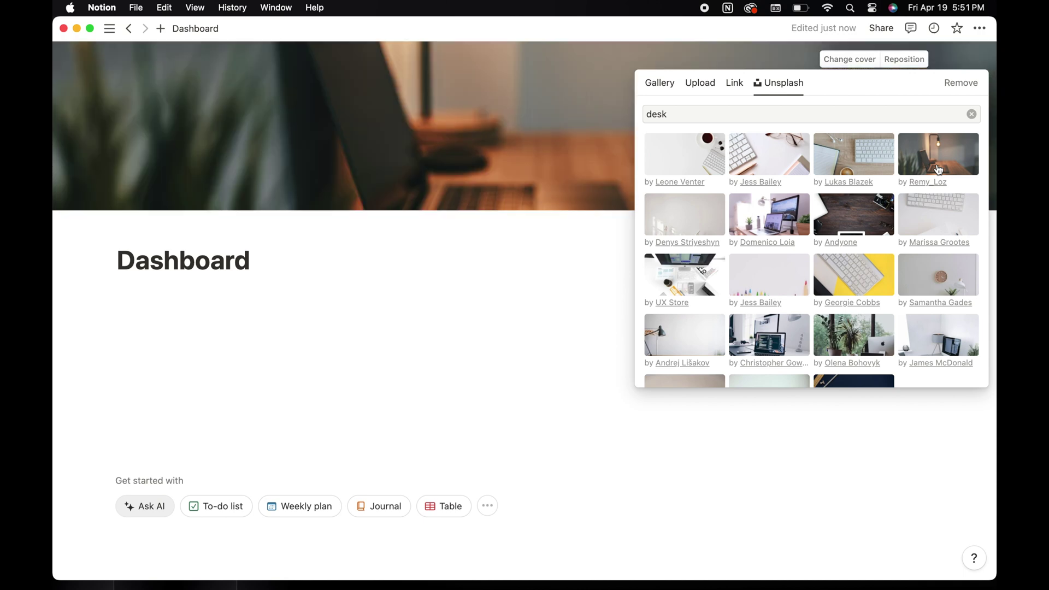
left_click(520, 126)
- Reposition the cover image so the laptop on the wooden desk fills the banner
left_click(905, 59)
left_click_drag(759, 103, 739, 11)
left_click(299, 241)
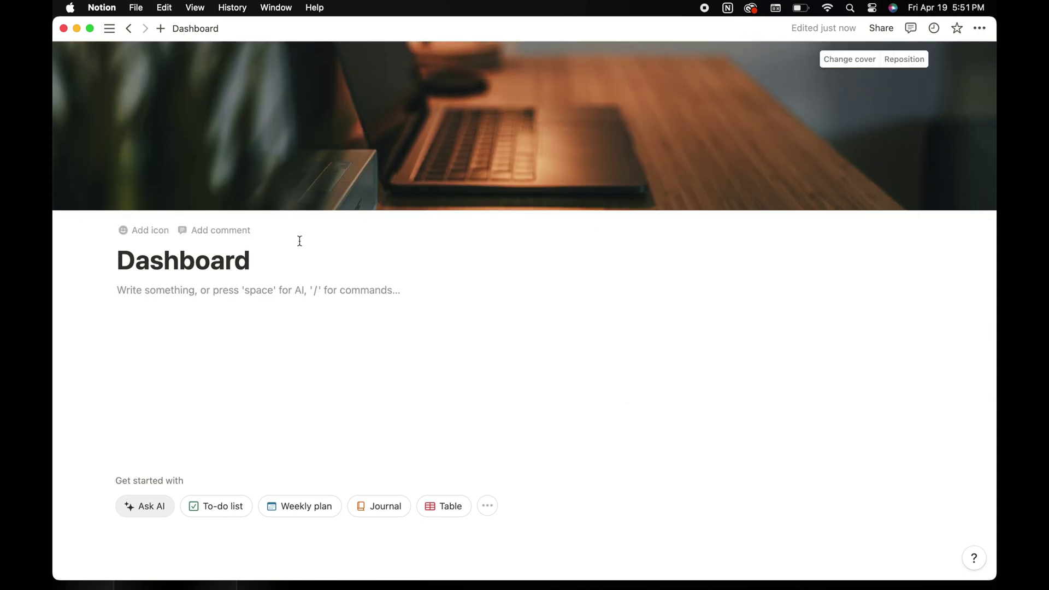
- Give the Dashboard page an outlined heart icon in light gray, searching the icon set for "hear"
left_click(145, 230)
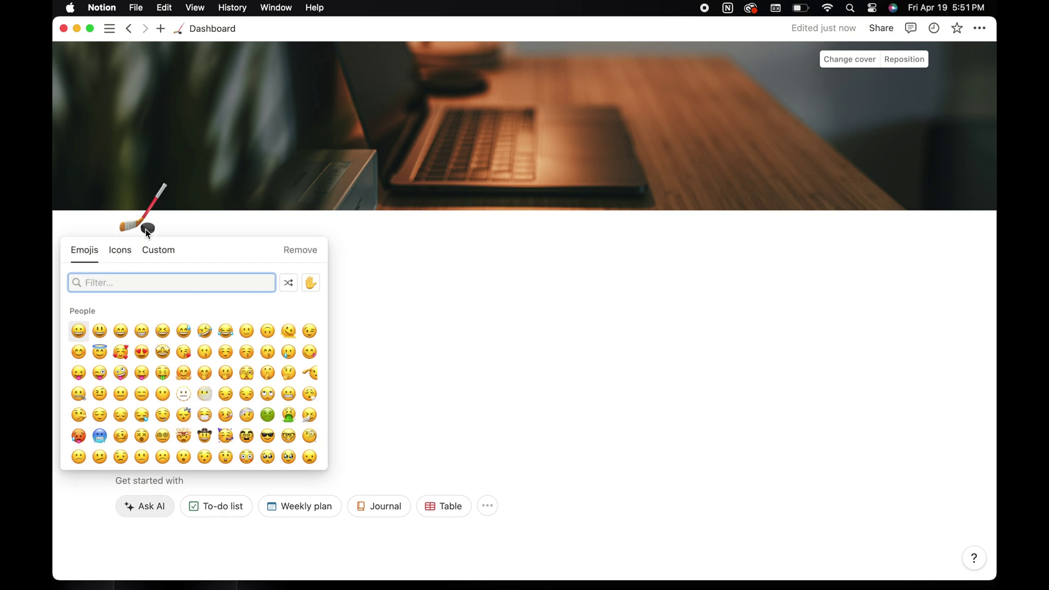
left_click(121, 250)
left_click(141, 282)
type("hea")
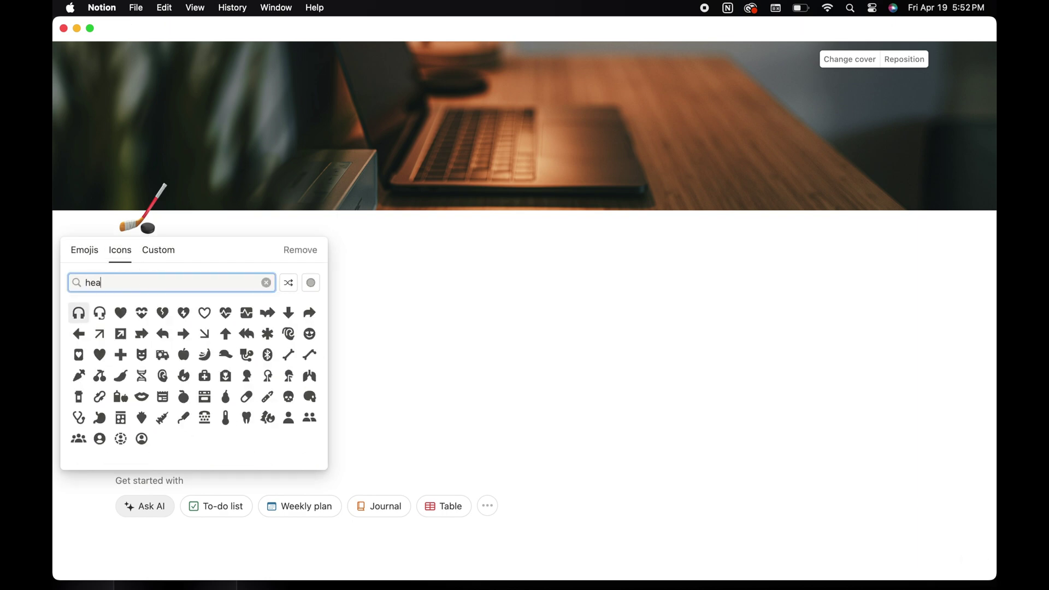
type("r")
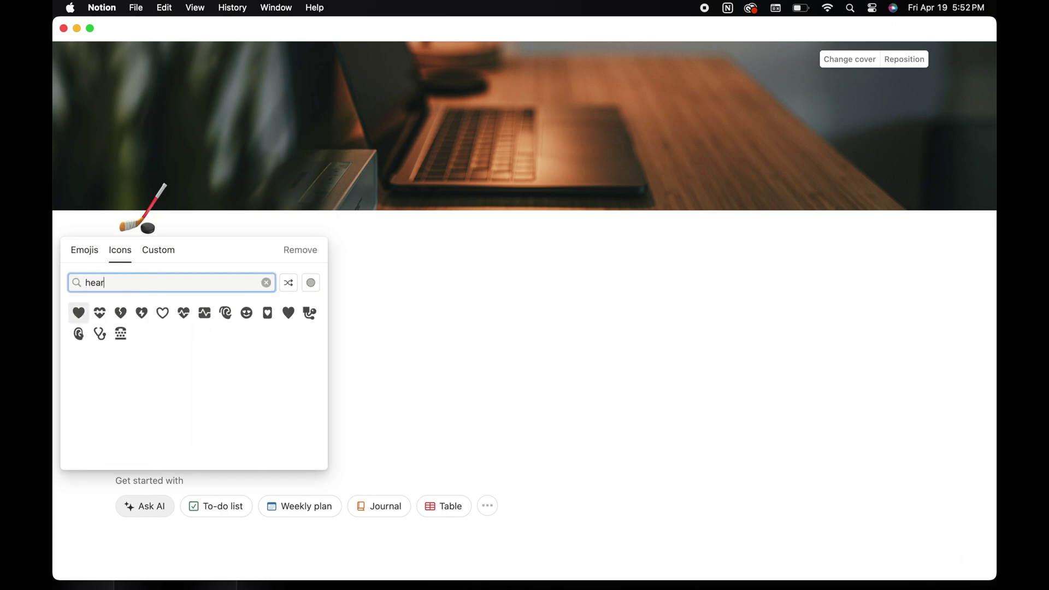
left_click(163, 312)
left_click(141, 335)
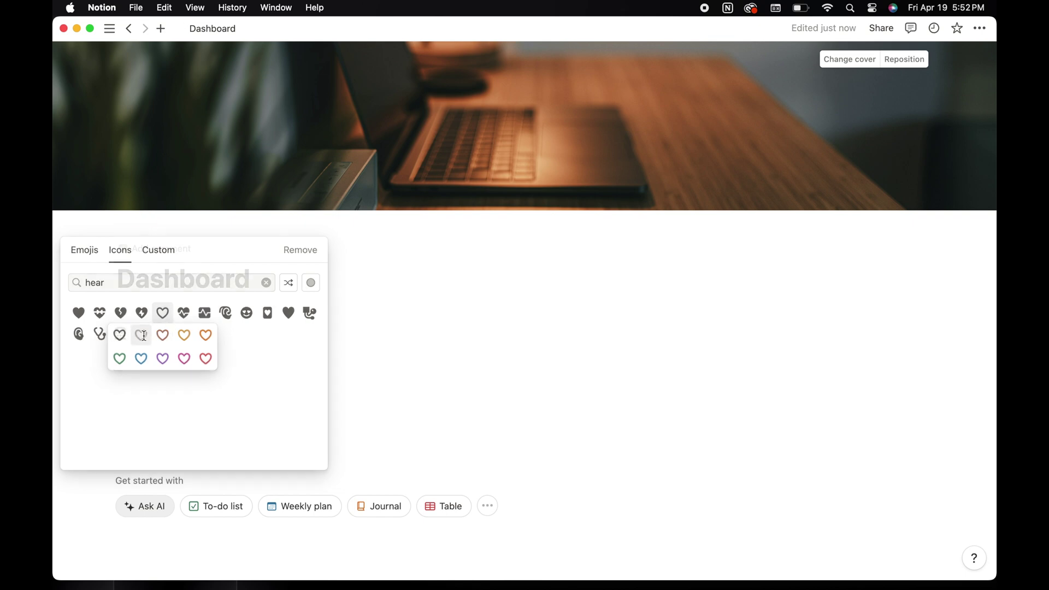
- Turn on small text for the Dashboard page
left_click(982, 30)
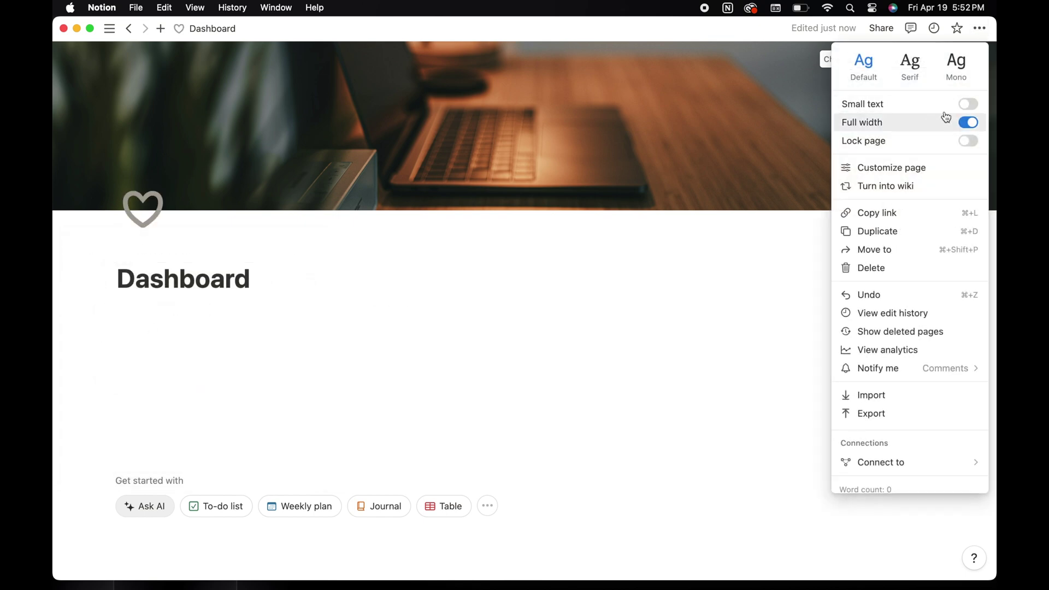
left_click(964, 110)
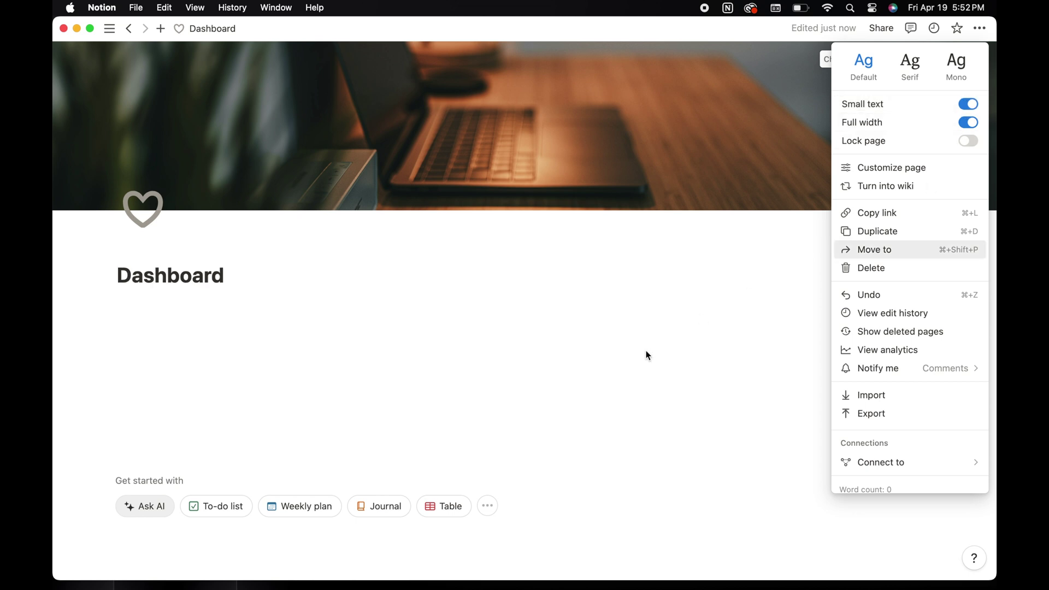
left_click(609, 336)
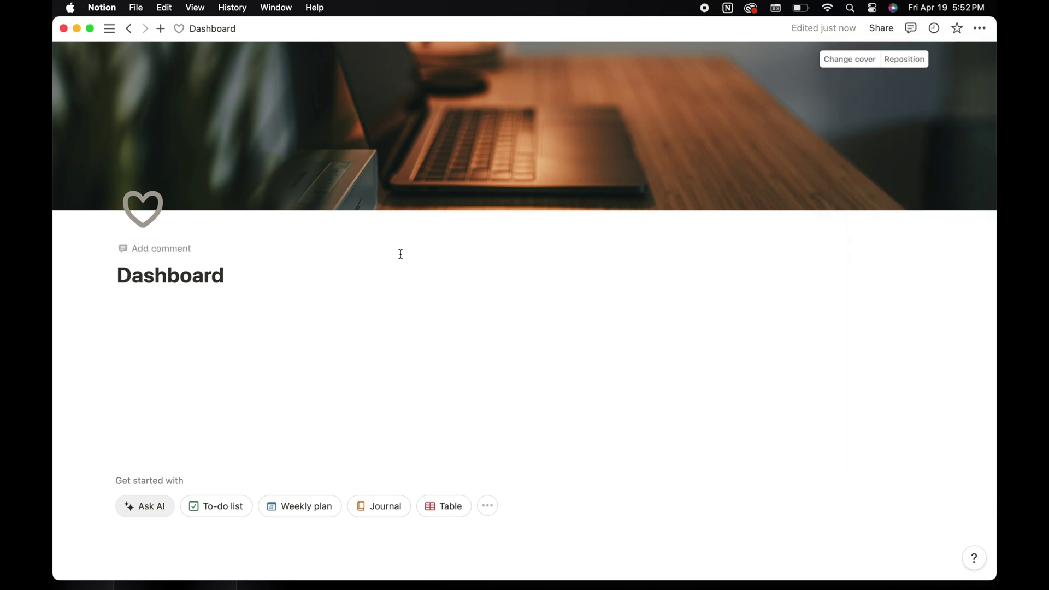
- Insert a full-page database below the Dashboard title and name it Task
left_click(177, 311)
type("/")
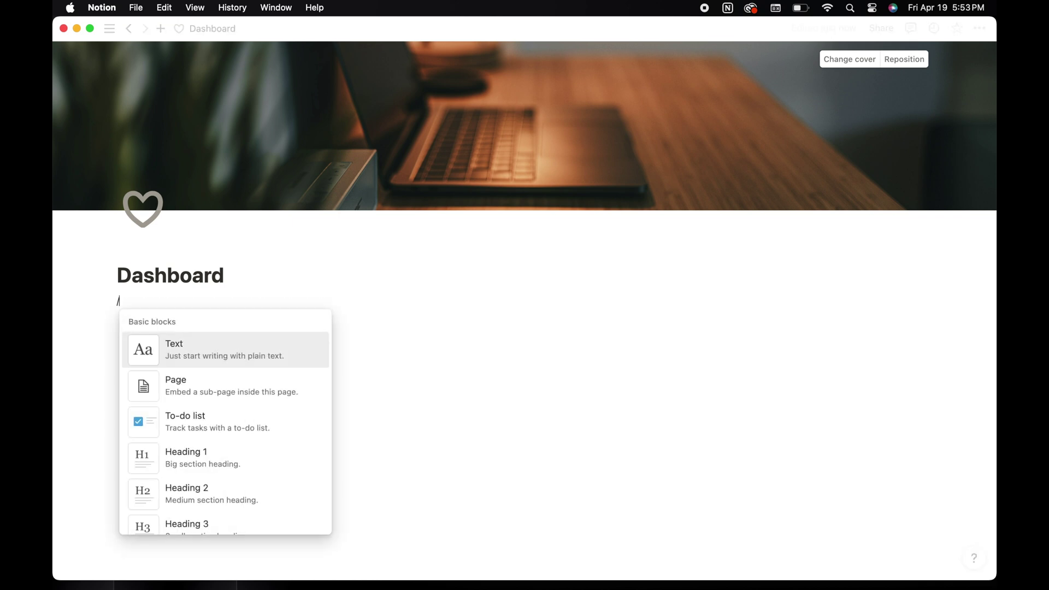
type("data")
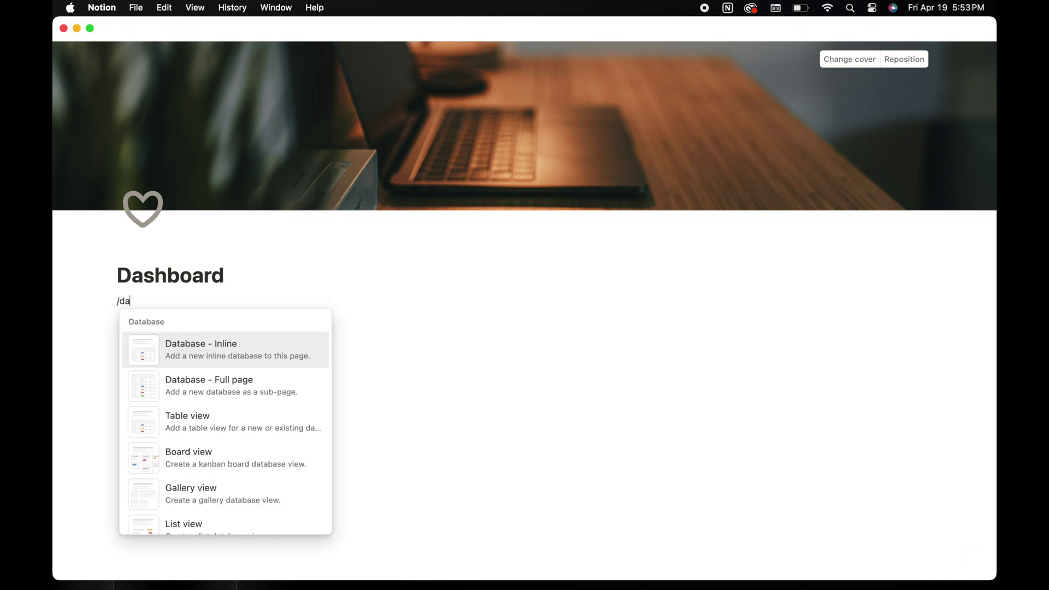
left_click(190, 388)
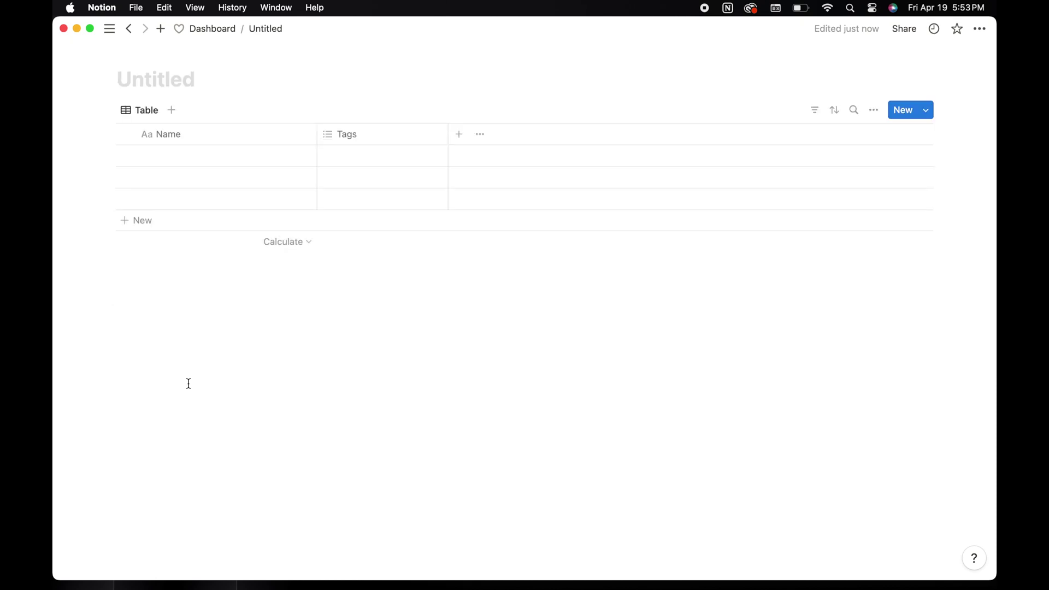
type("Task")
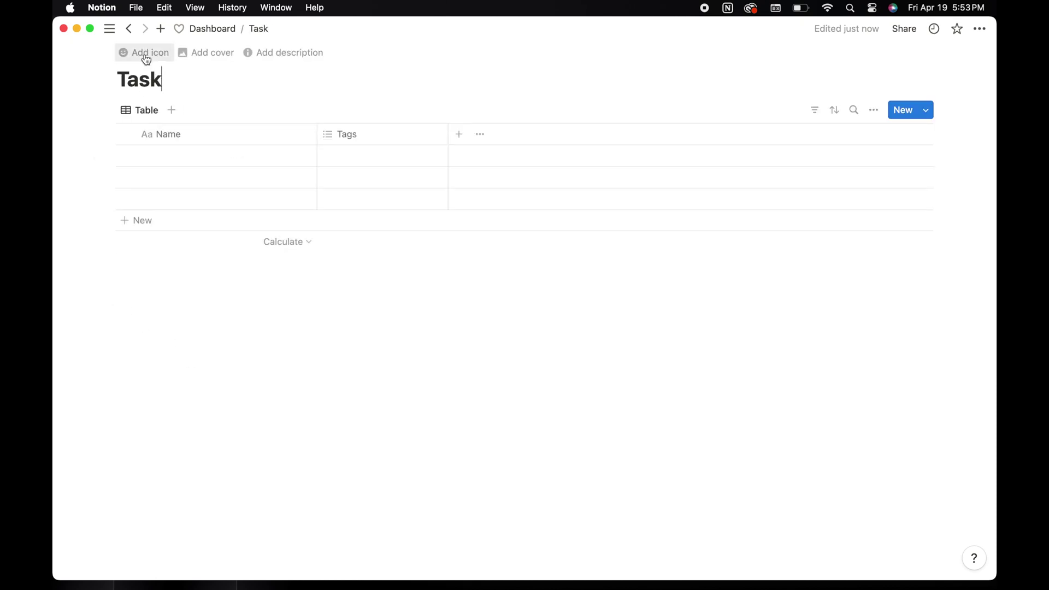
- Give the Task database a round checkmark icon in light gray, searching the icon set for "check"
left_click(143, 54)
left_click(121, 107)
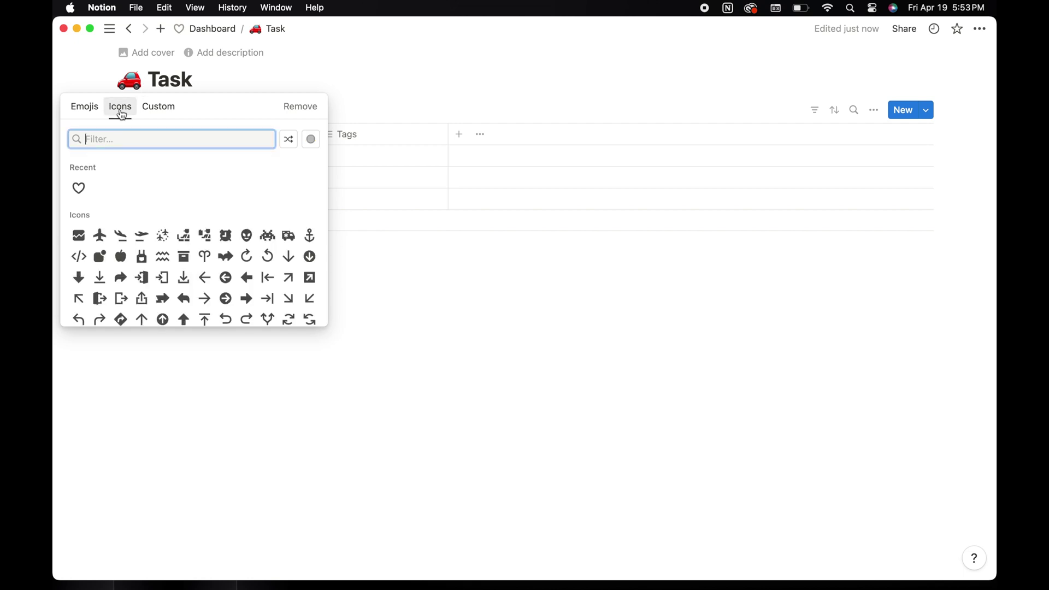
type("check")
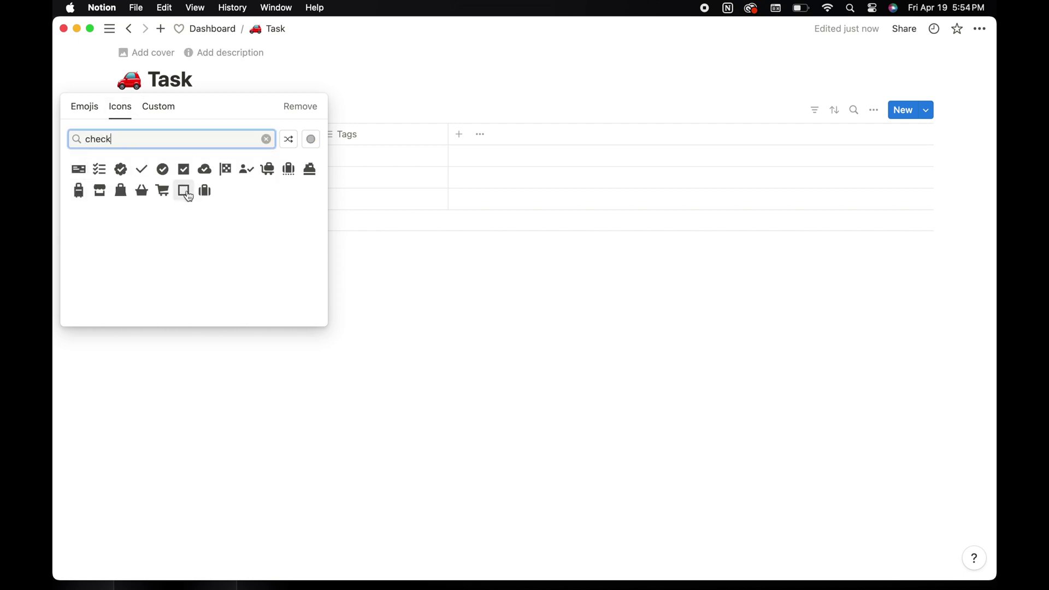
mouse_move(165, 172)
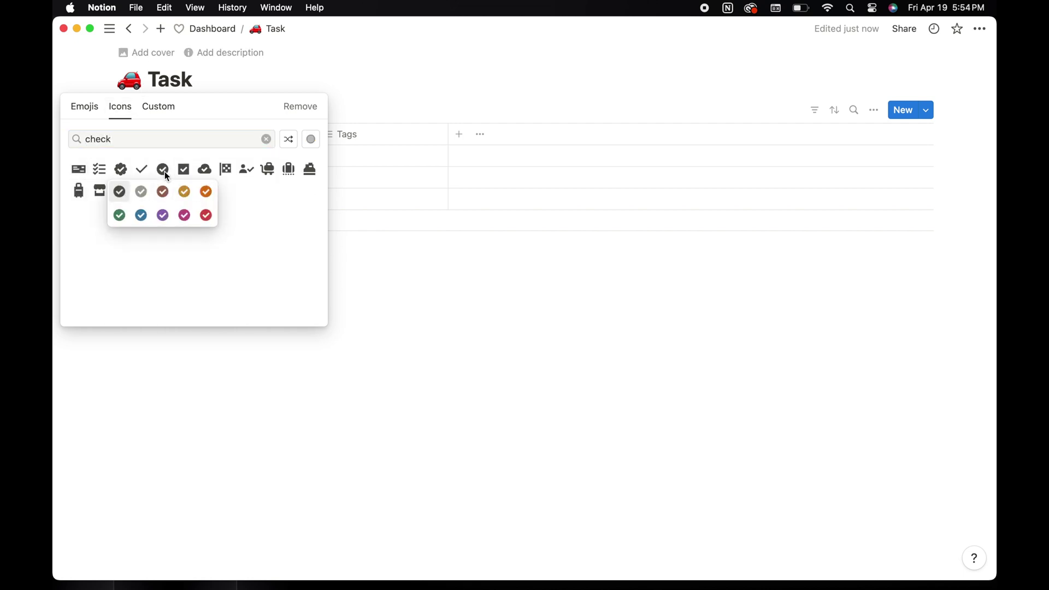
left_click(141, 193)
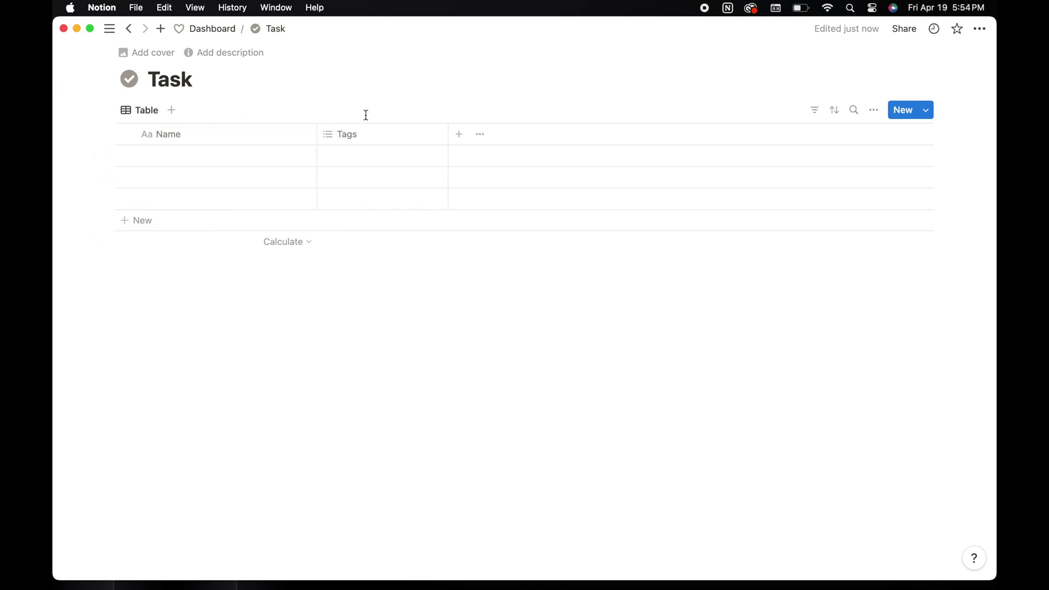
- Delete the Tags property from the Task database
left_click(364, 137)
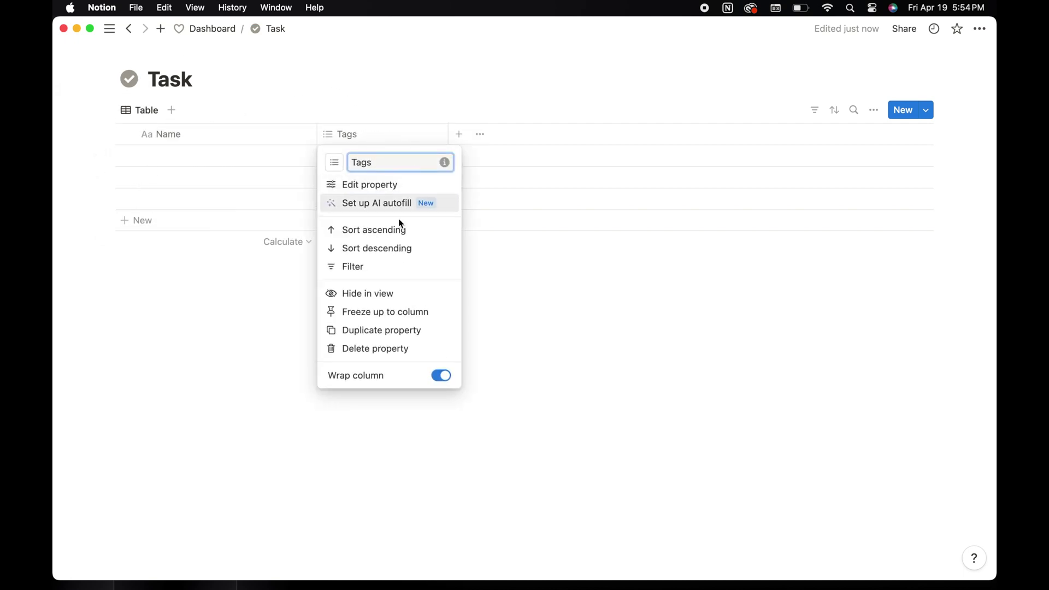
left_click(382, 348)
left_click(494, 301)
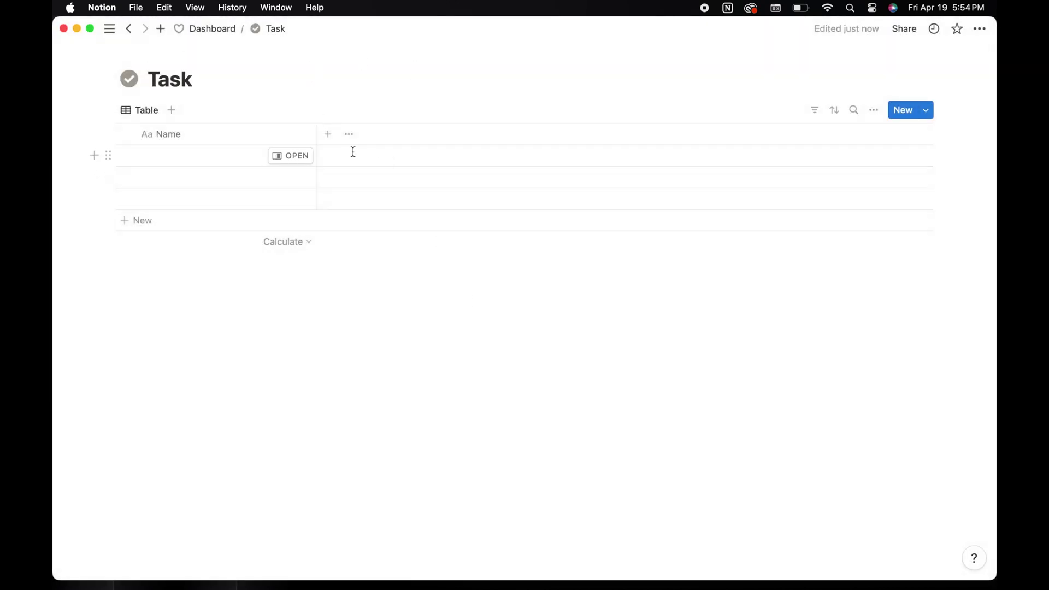
- Add a Date property to the Task database
left_click(328, 135)
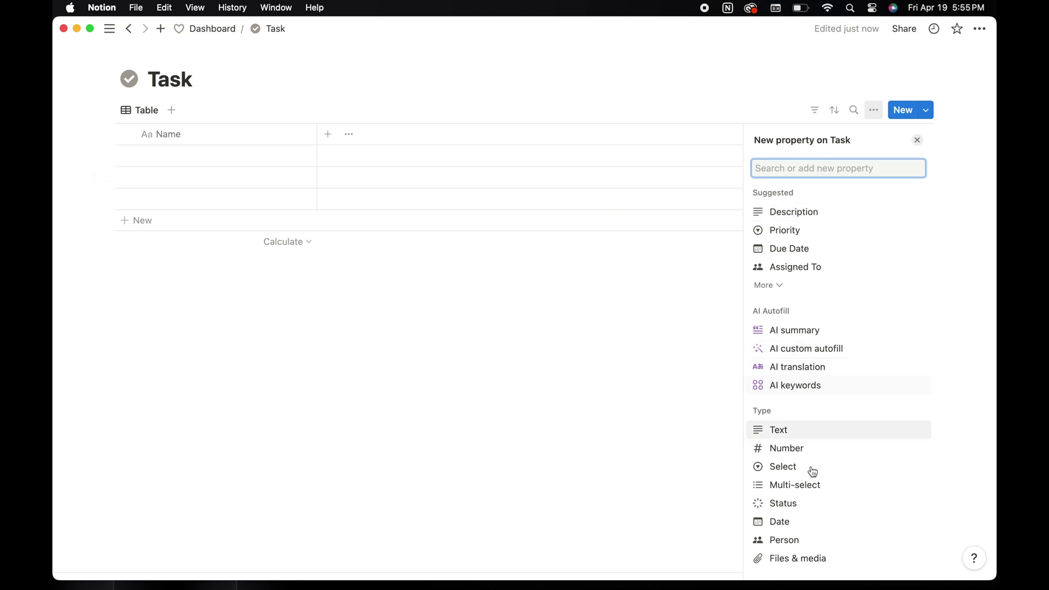
left_click(798, 526)
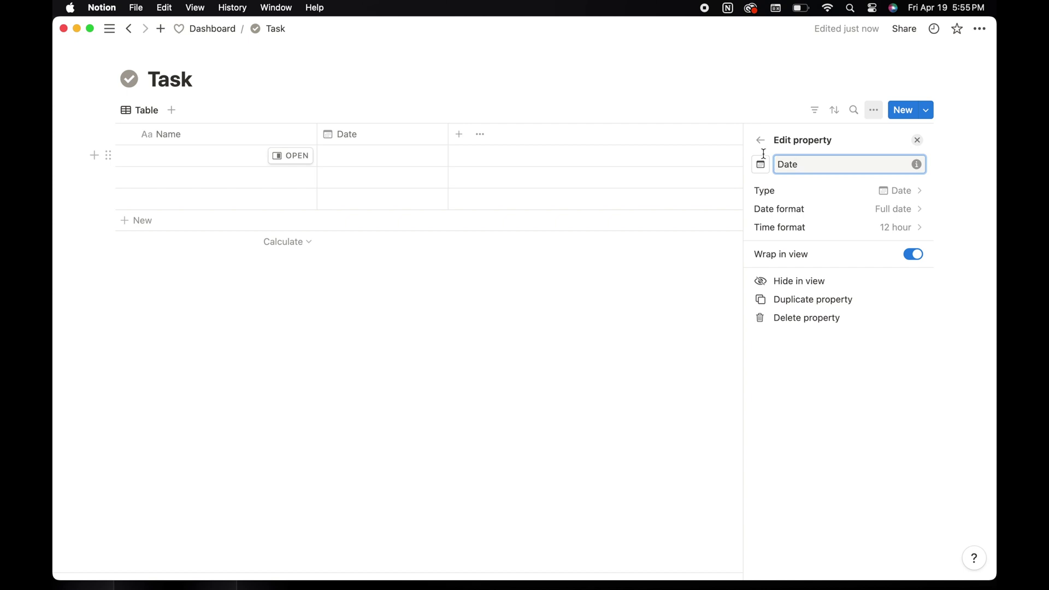
- Rename the Date property to Due Date and add a Select property named Priority to the Task database
left_click(714, 360)
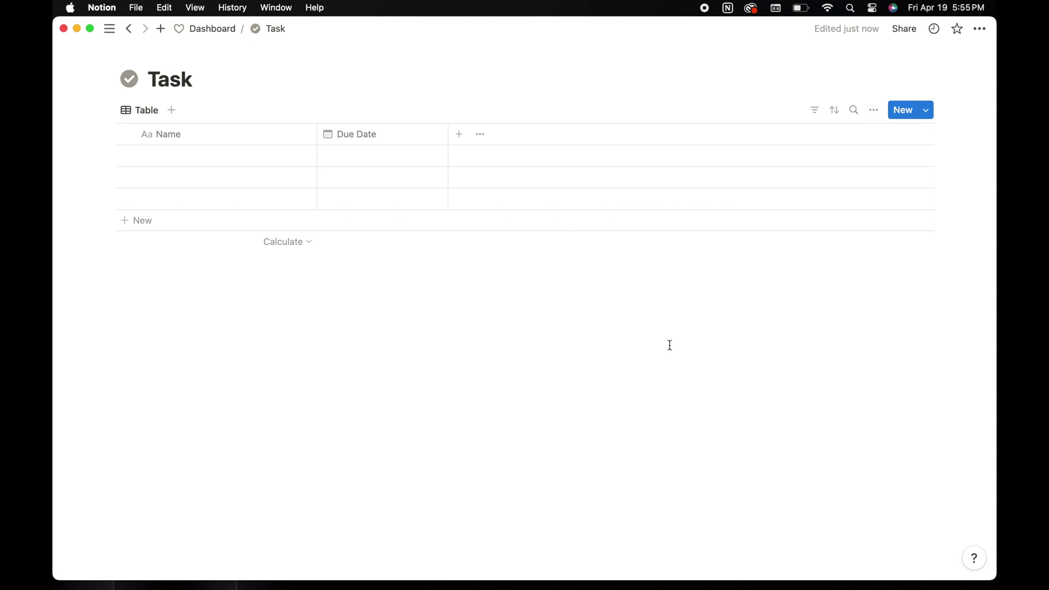
left_click(459, 134)
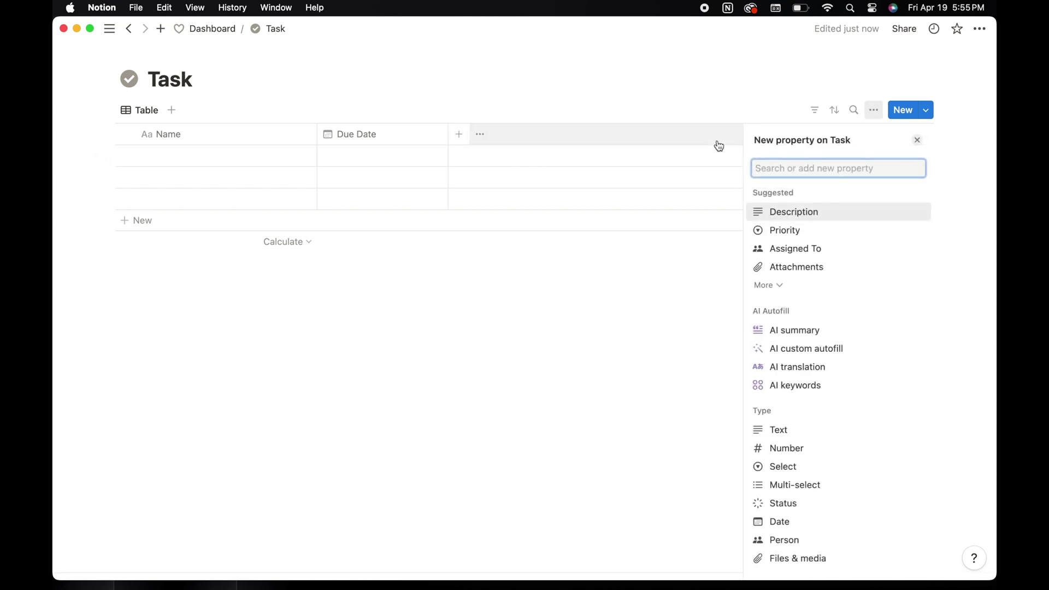
left_click(779, 469)
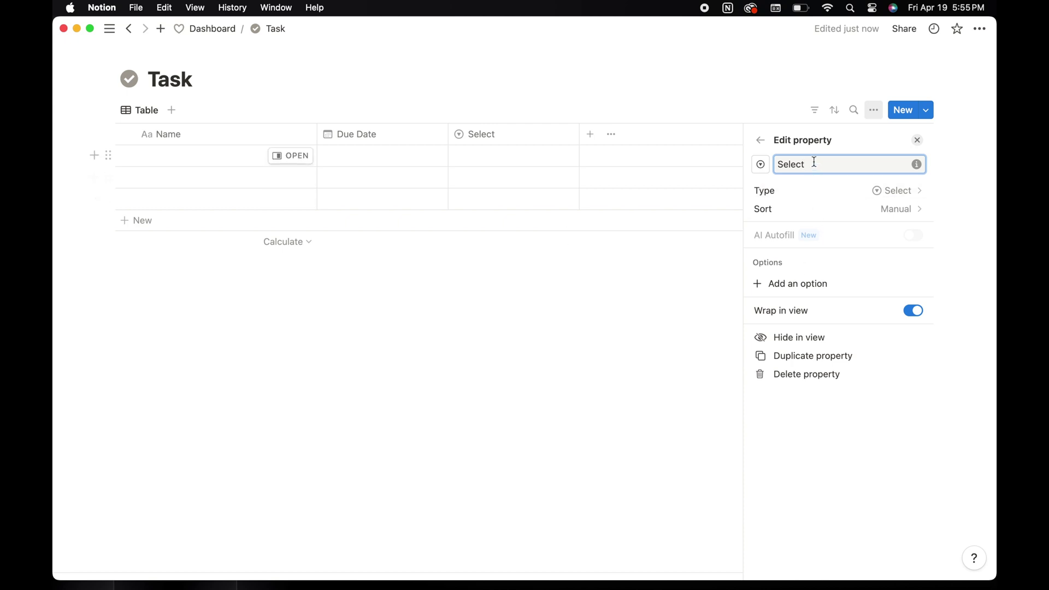
type("Priority")
- Add the options High, Low and Medium to the Priority property
left_click(794, 283)
type("High")
key("Return")
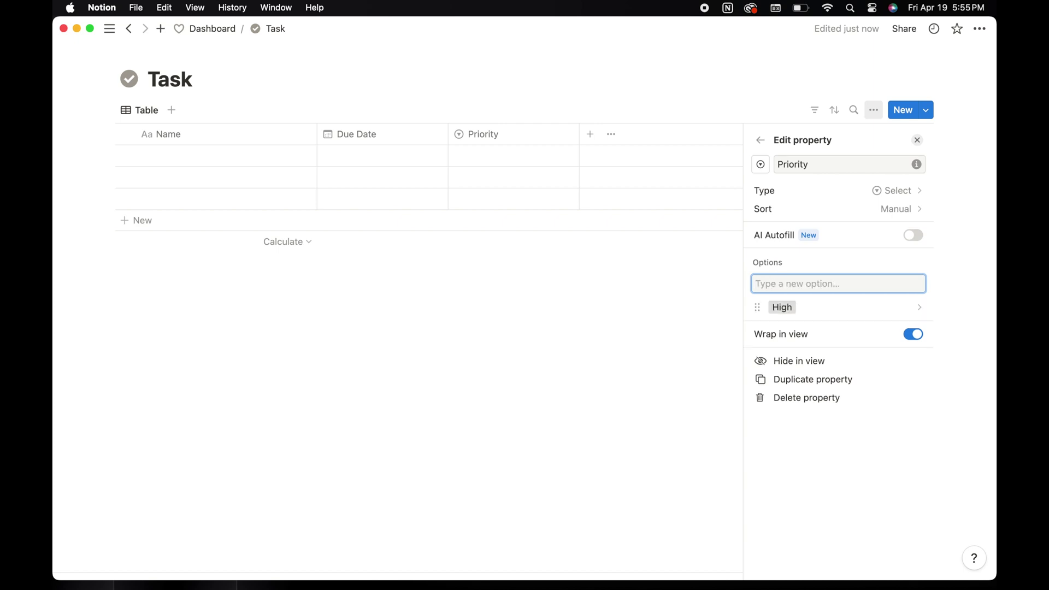
type("Low")
key("Return")
type("Mediu")
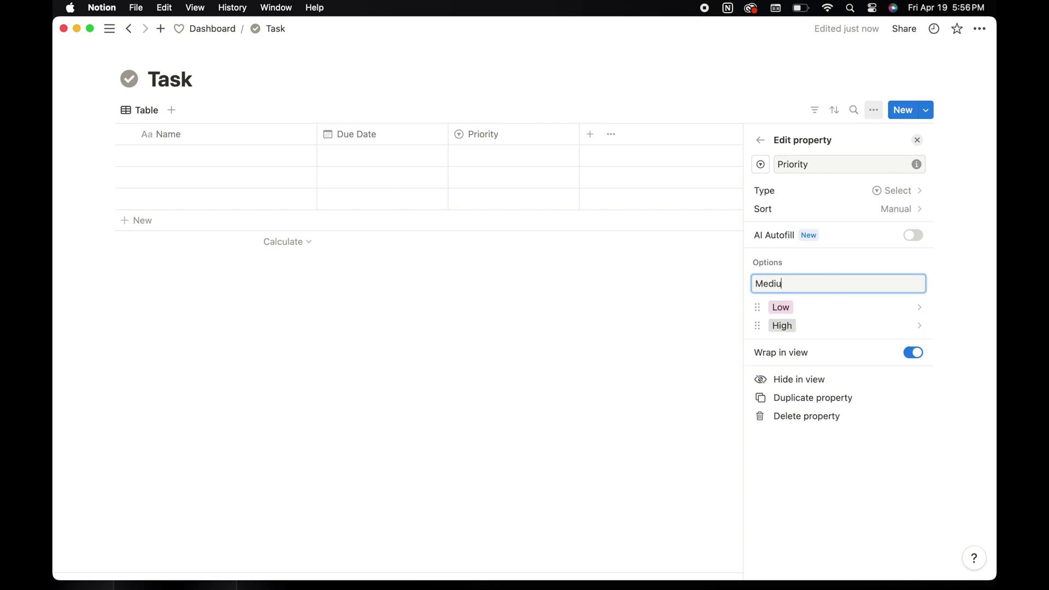
type("m")
key("Return")
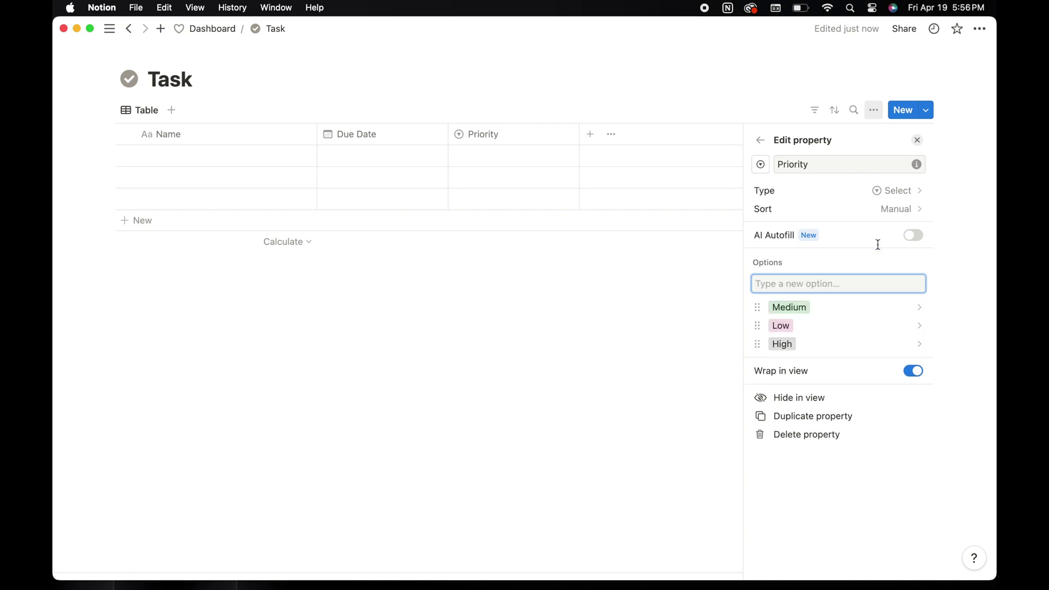
- Color the Priority options: High red, Low green and Medium yellow
left_click(805, 344)
left_click(830, 323)
key("Escape")
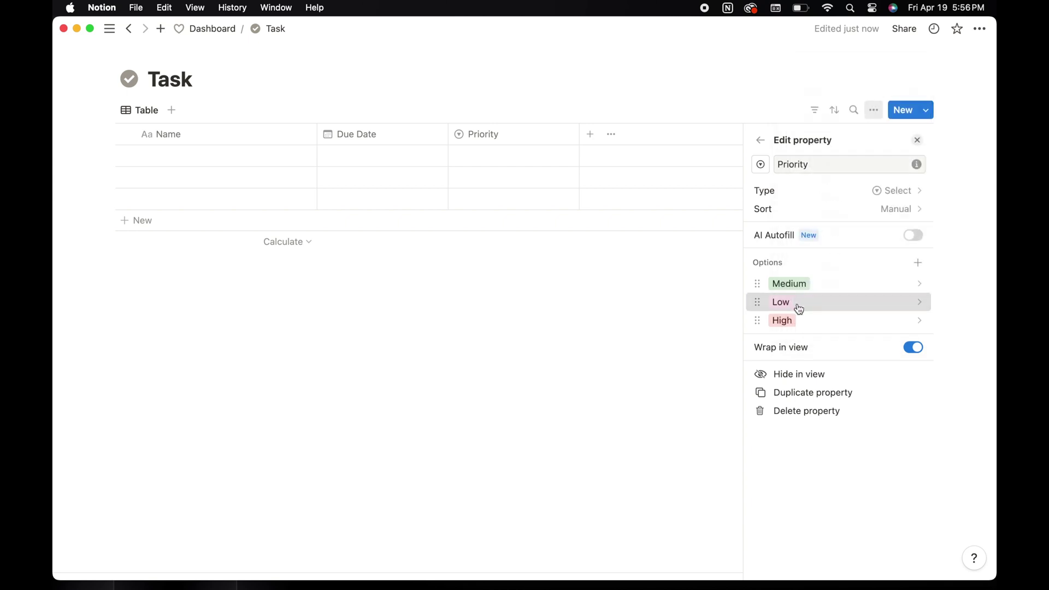
left_click(793, 303)
left_click(821, 486)
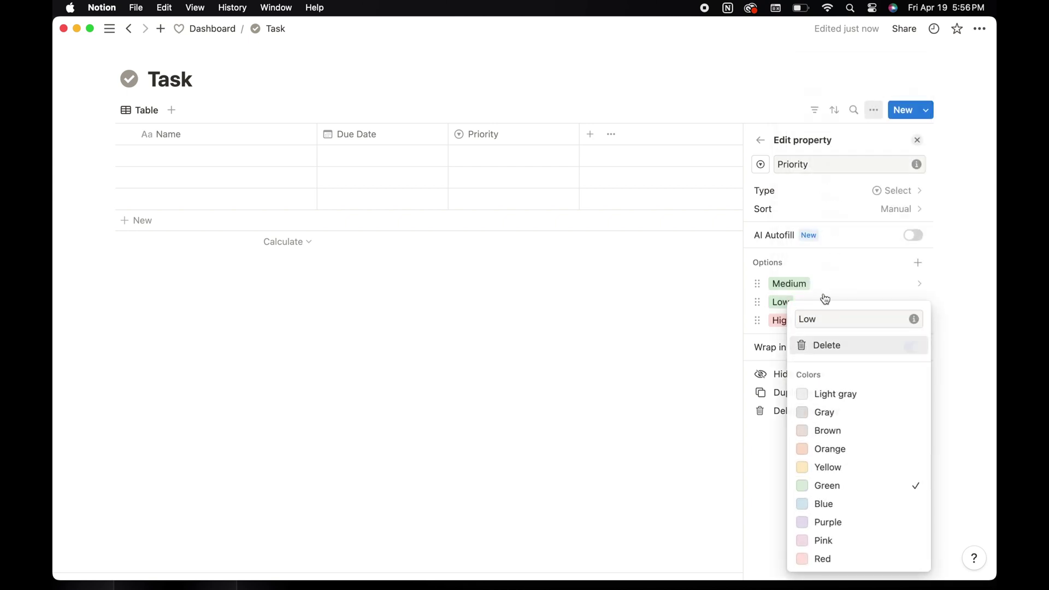
left_click(825, 289)
left_click(825, 289)
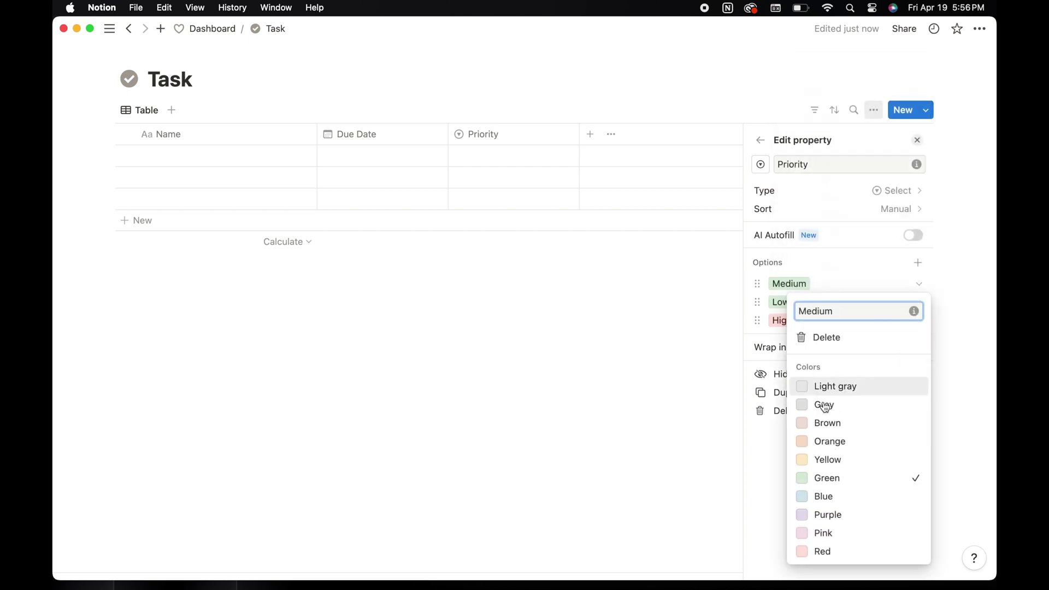
left_click(819, 460)
key("Escape")
key("Escape")
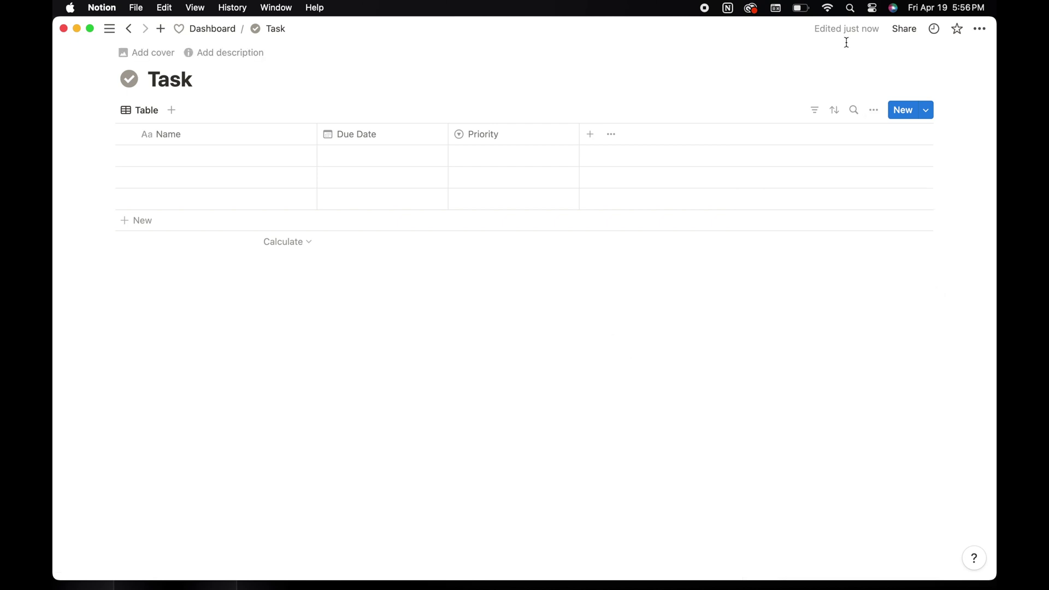
- Create a Task database template named New Task with the round checkmark icon in light gray
left_click(925, 110)
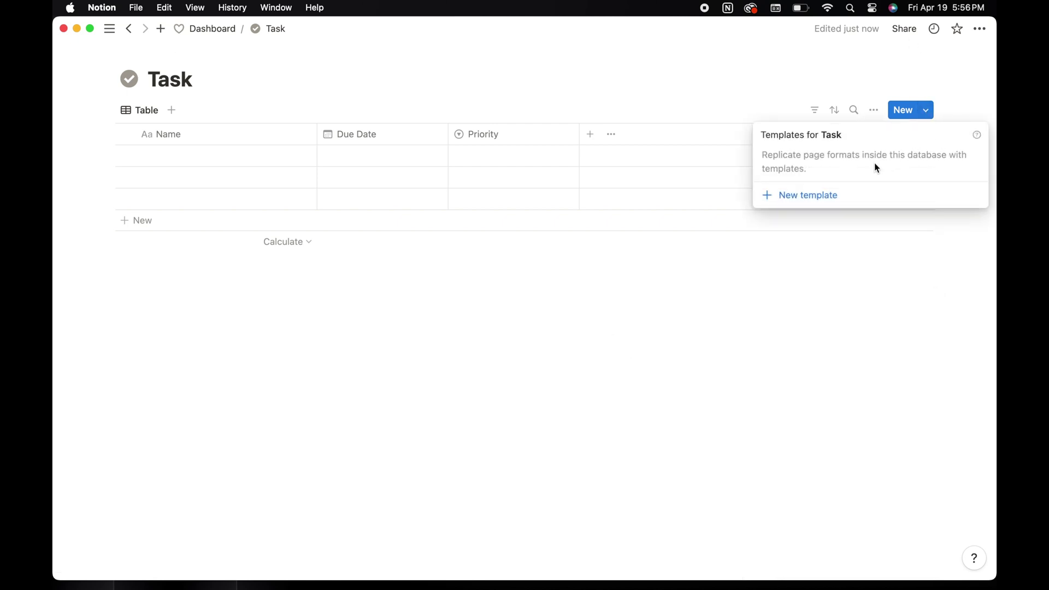
left_click(806, 196)
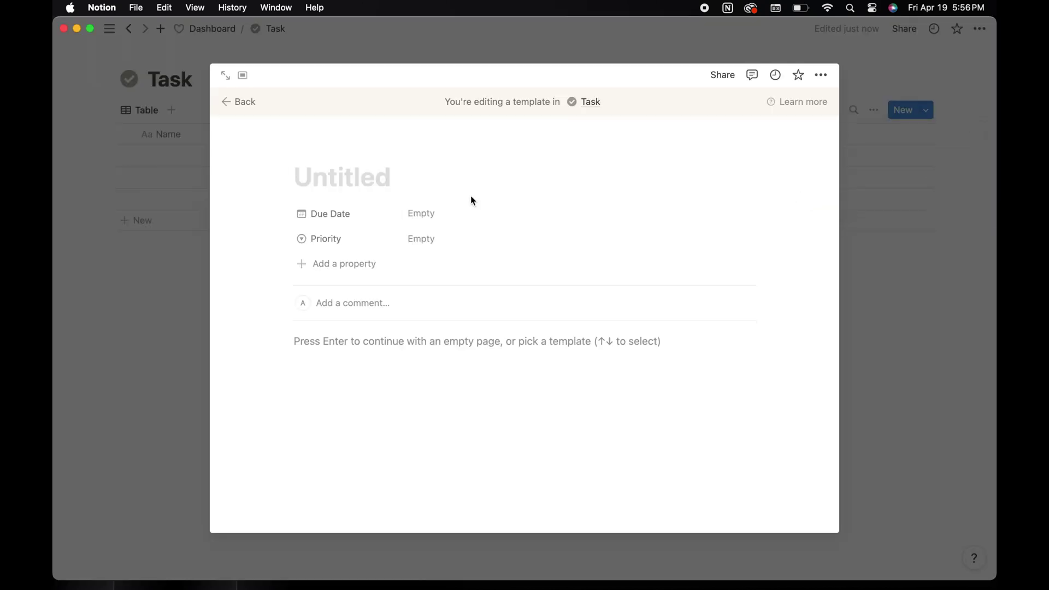
type("New Task")
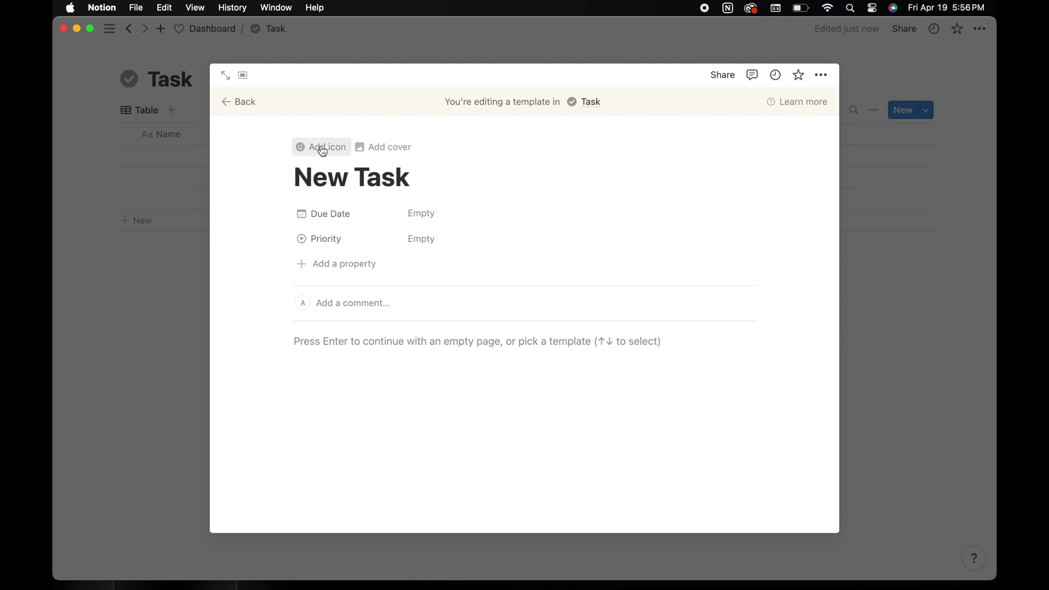
left_click(320, 146)
left_click(240, 247)
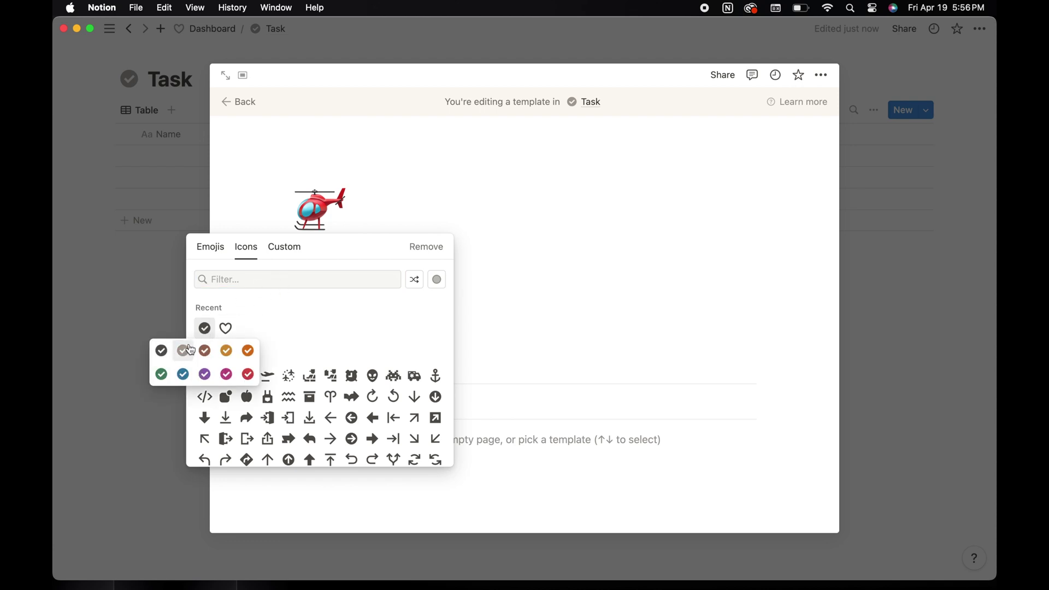
left_click(183, 352)
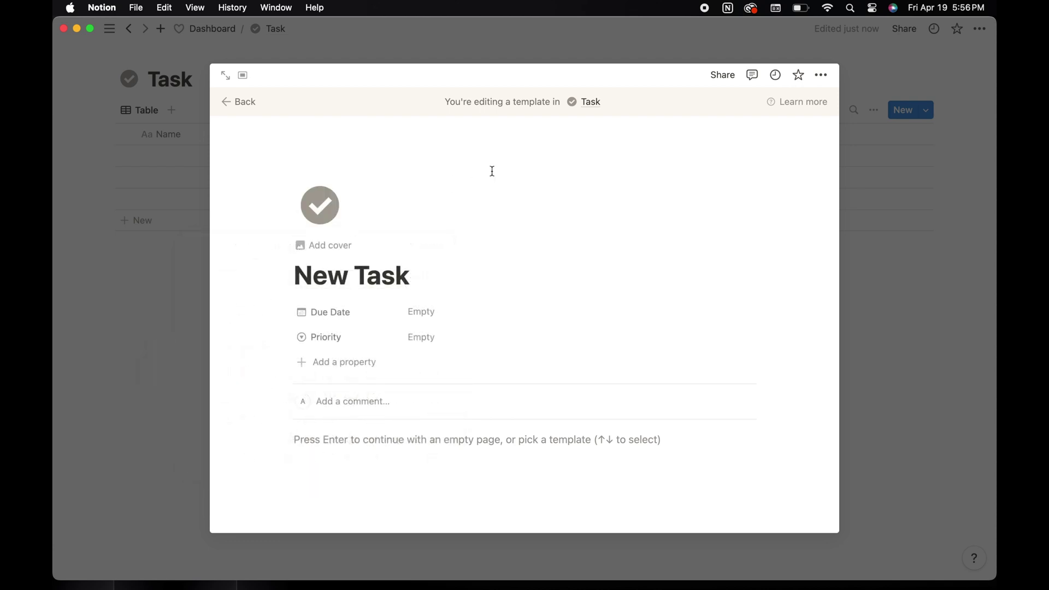
left_click(238, 102)
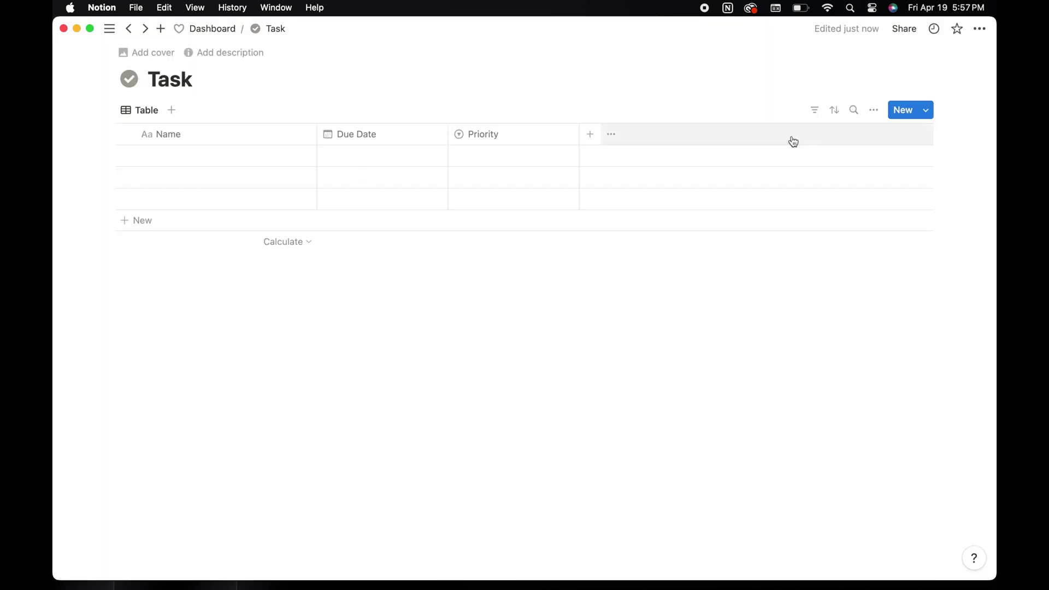
- Set the New Task template as the default for all views in the Task database
left_click(927, 111)
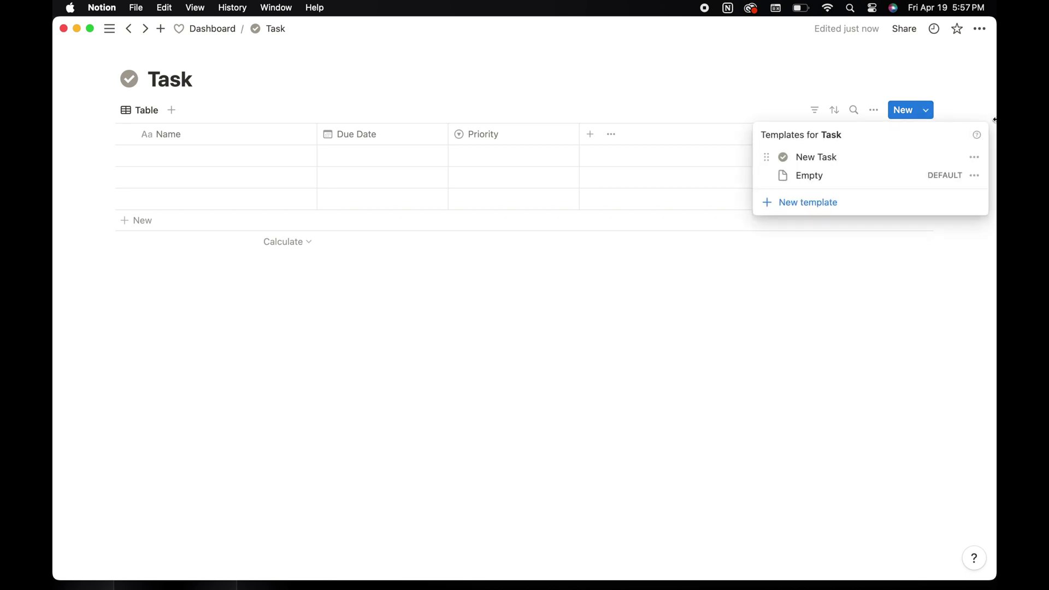
left_click(974, 160)
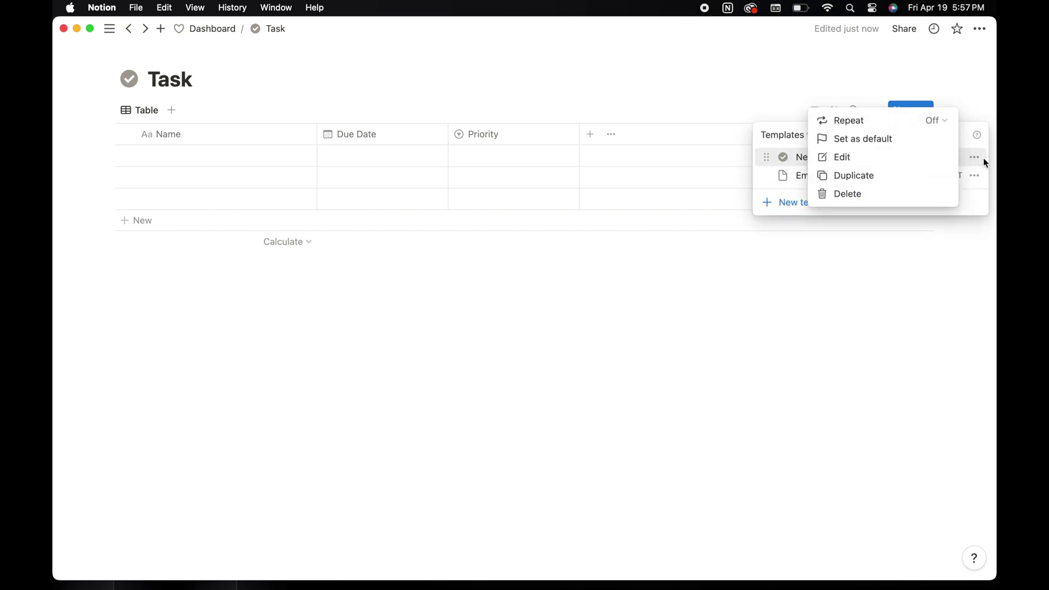
left_click(919, 143)
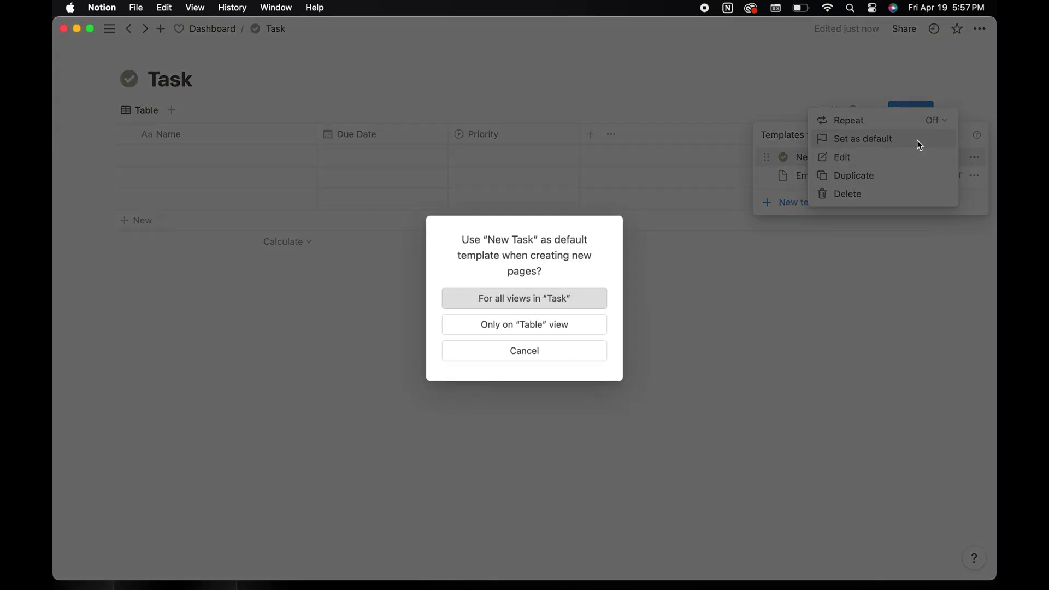
left_click(543, 303)
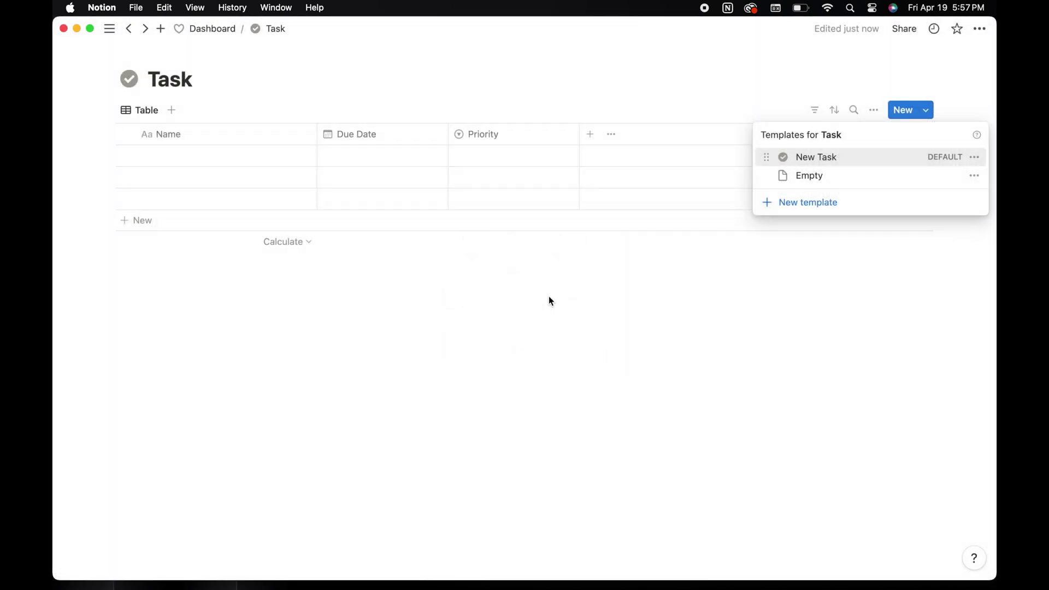
left_click(627, 342)
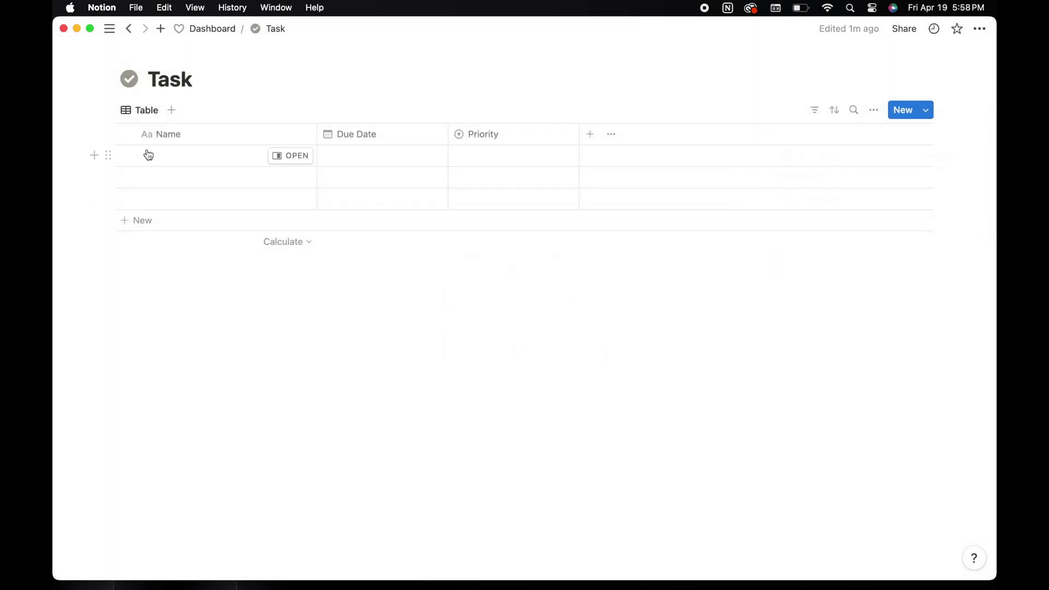
- Delete all three empty rows from the Task database
left_click(125, 134)
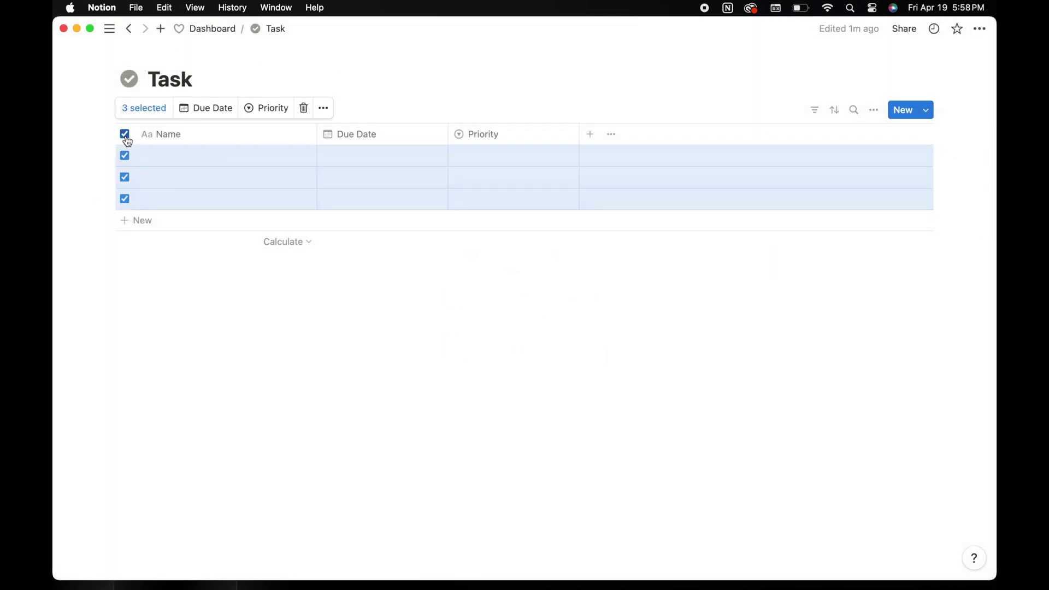
left_click(304, 108)
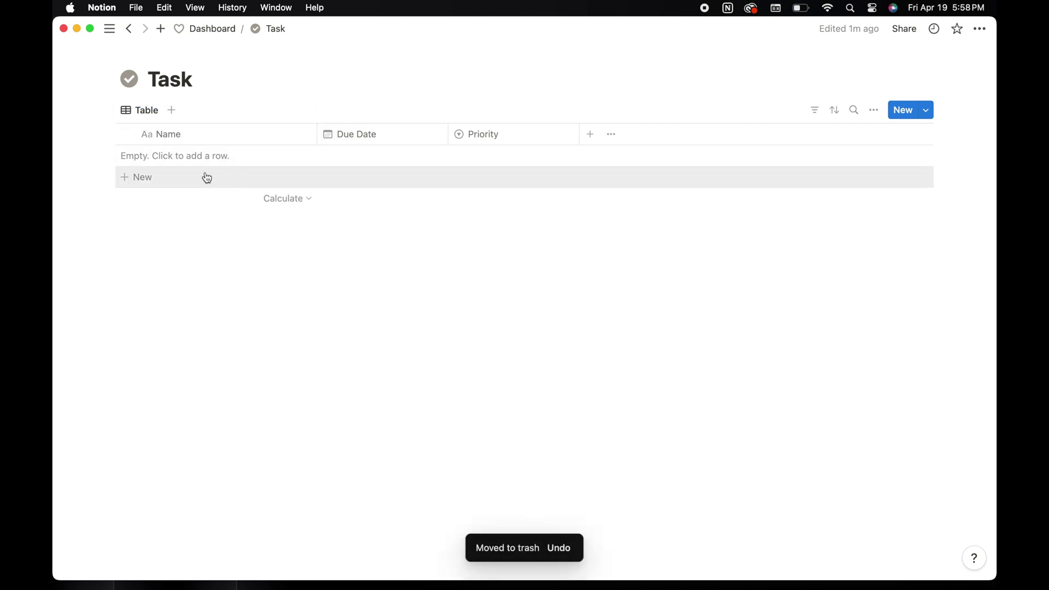
- Return to the Dashboard page and insert a full-page database named Areas below Task
key("super+bracketleft")
type("/da")
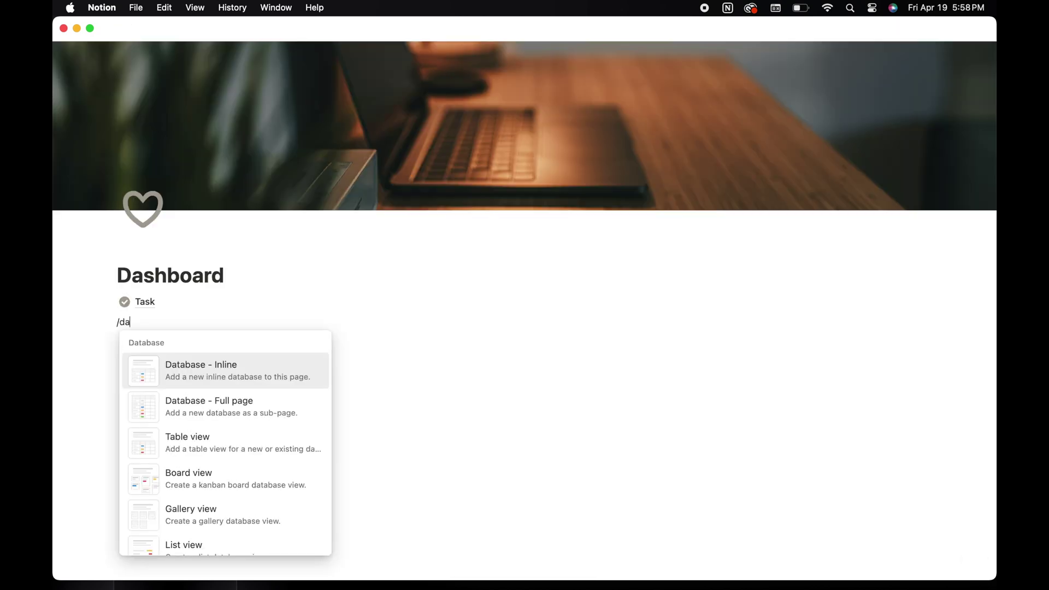
left_click(202, 403)
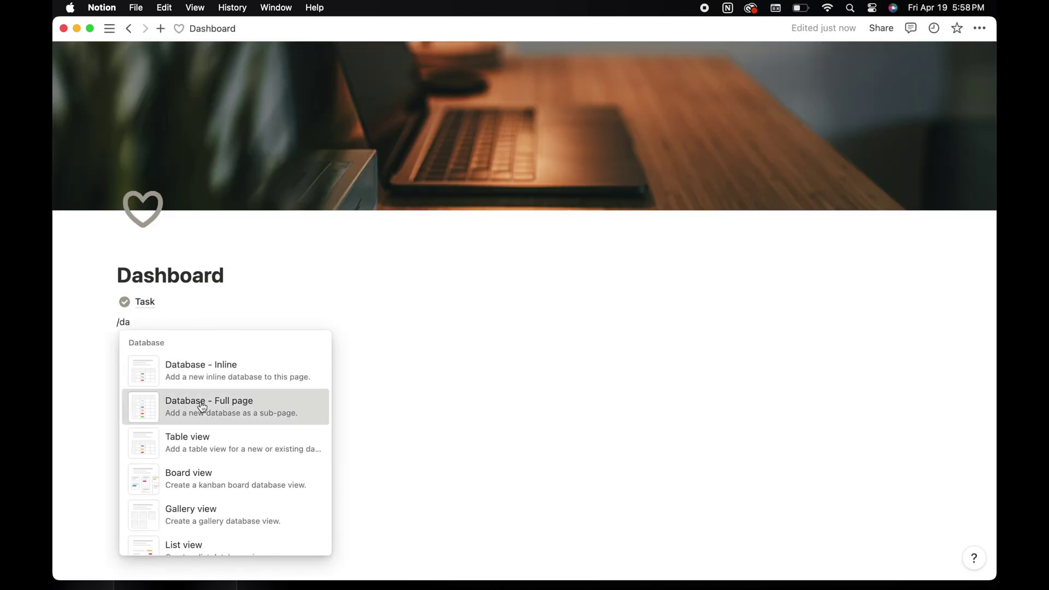
type("Areas")
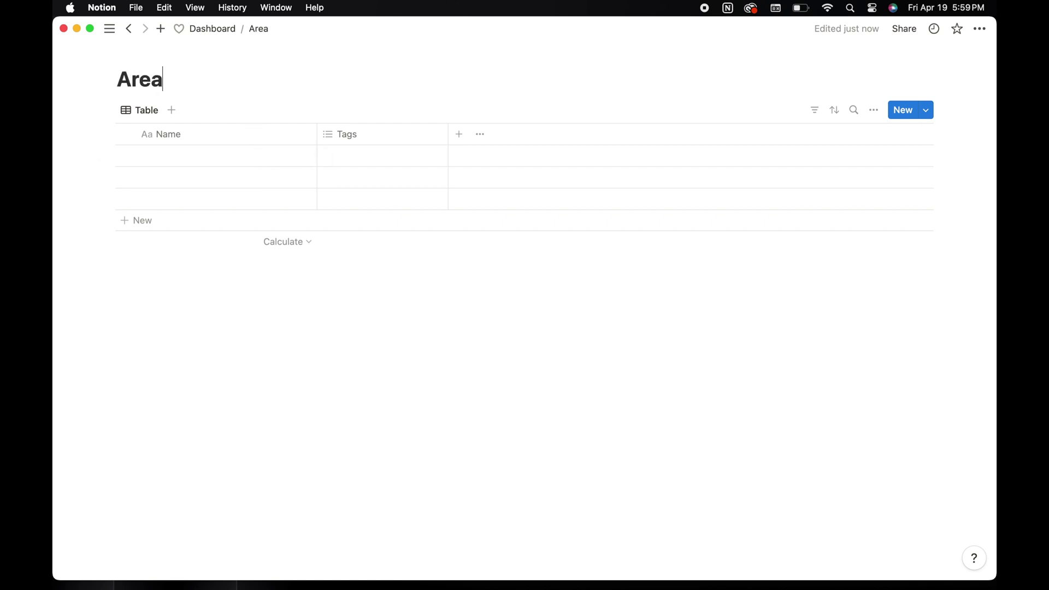
- Give the Areas database the looped square icon in light gray, searching the icon set for "are"
left_click(141, 51)
left_click(121, 112)
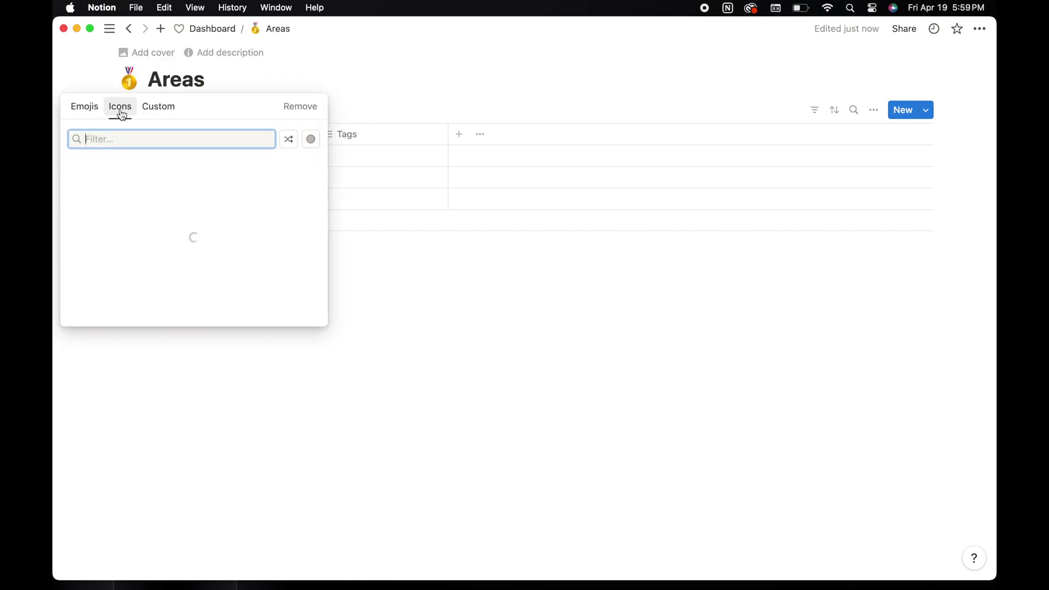
type("are")
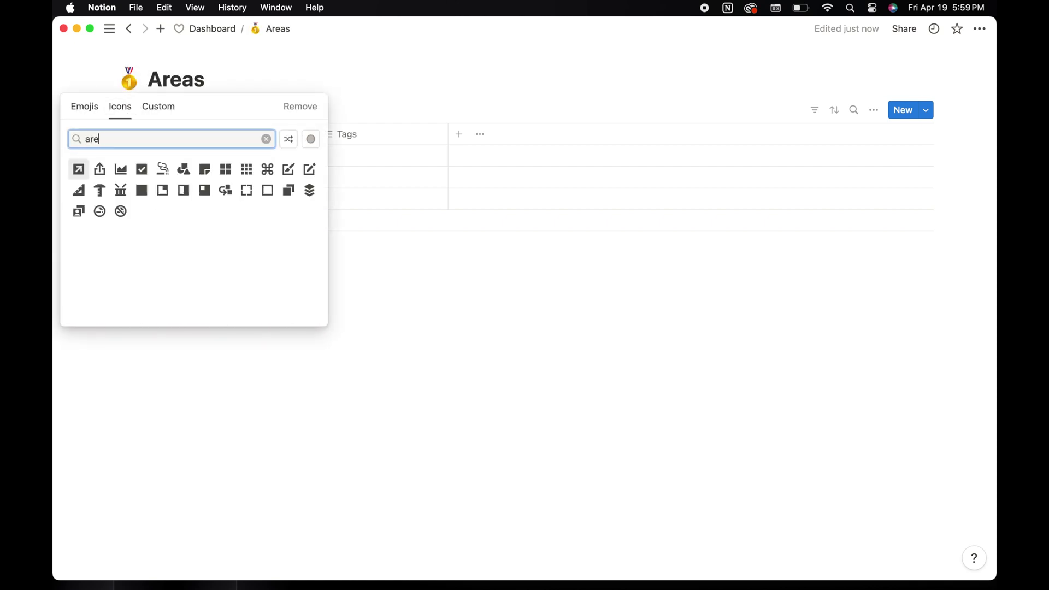
type("a")
key("BackSpace")
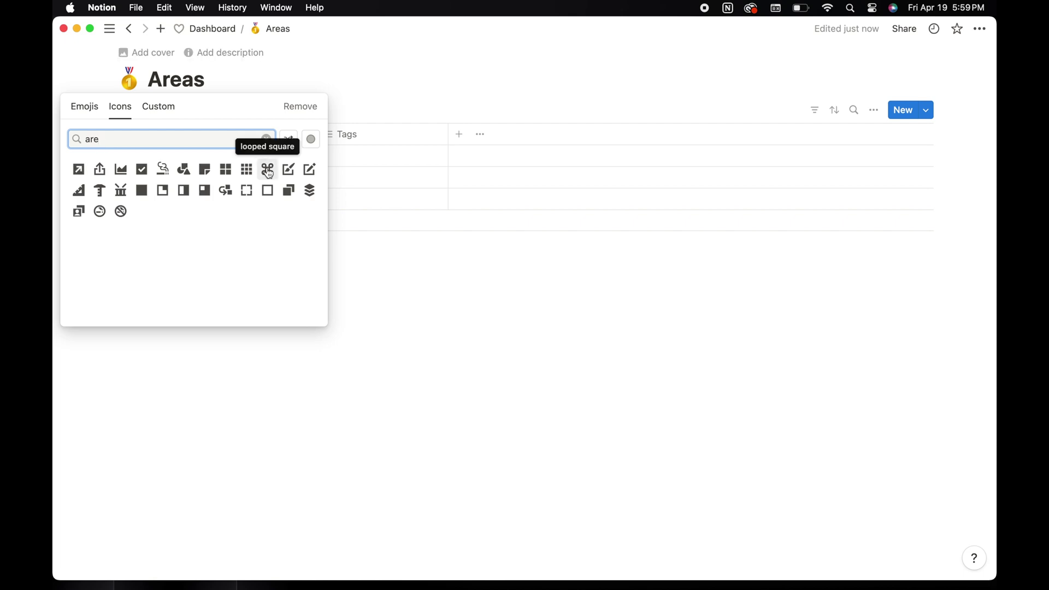
mouse_move(267, 169)
left_click(223, 214)
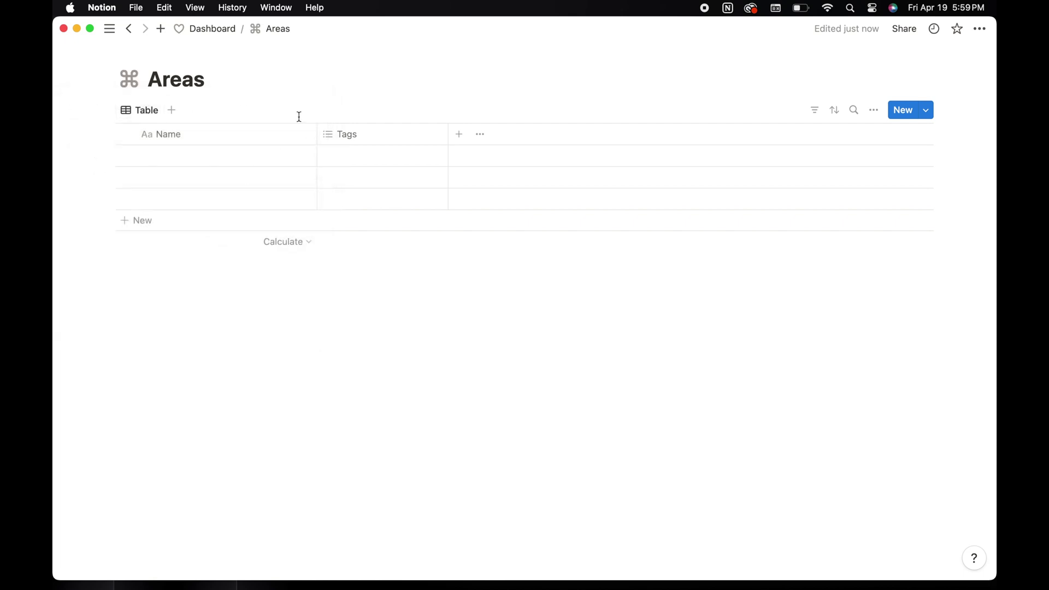
- Delete the Tags property from the Areas database
left_click(362, 128)
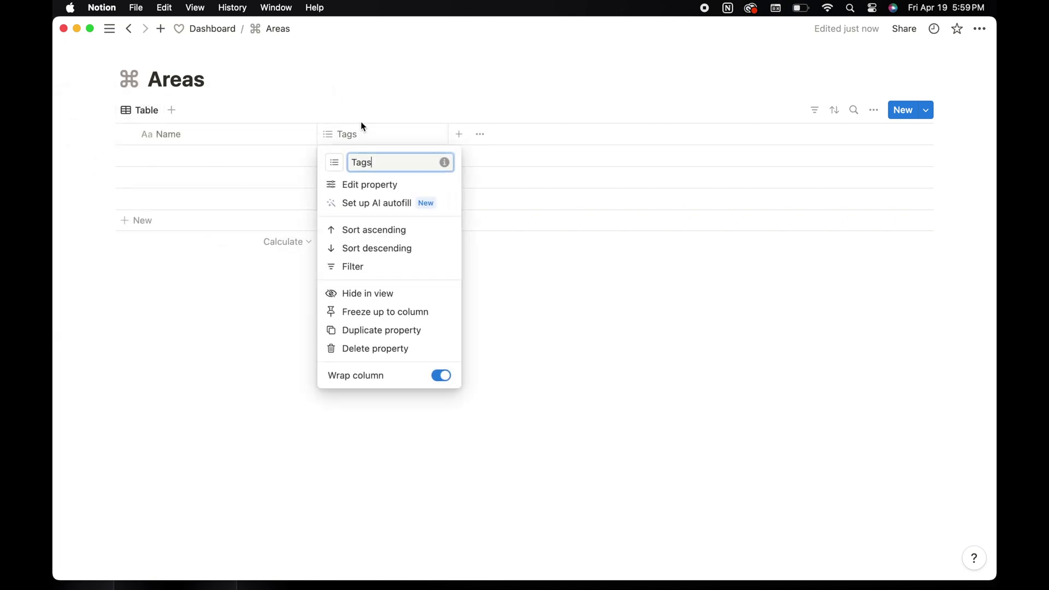
left_click(375, 349)
left_click(526, 295)
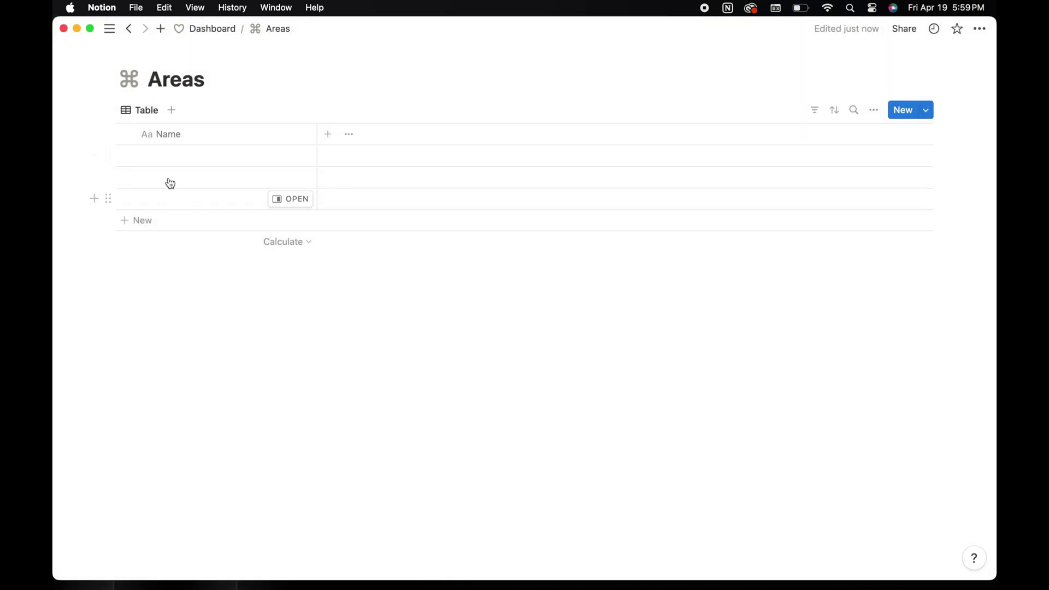
- Name the first row of the Areas database Household
left_click(165, 154)
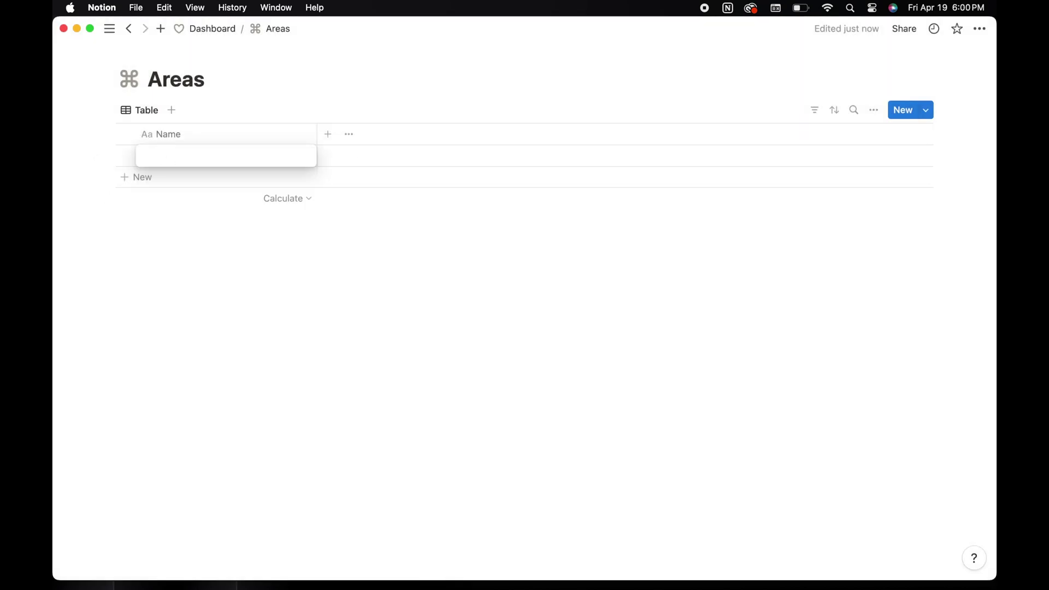
type("Household")
key("Return")
- Open the Household page and give it a light gray house icon, searching the icon set for "hous"
left_click(295, 155)
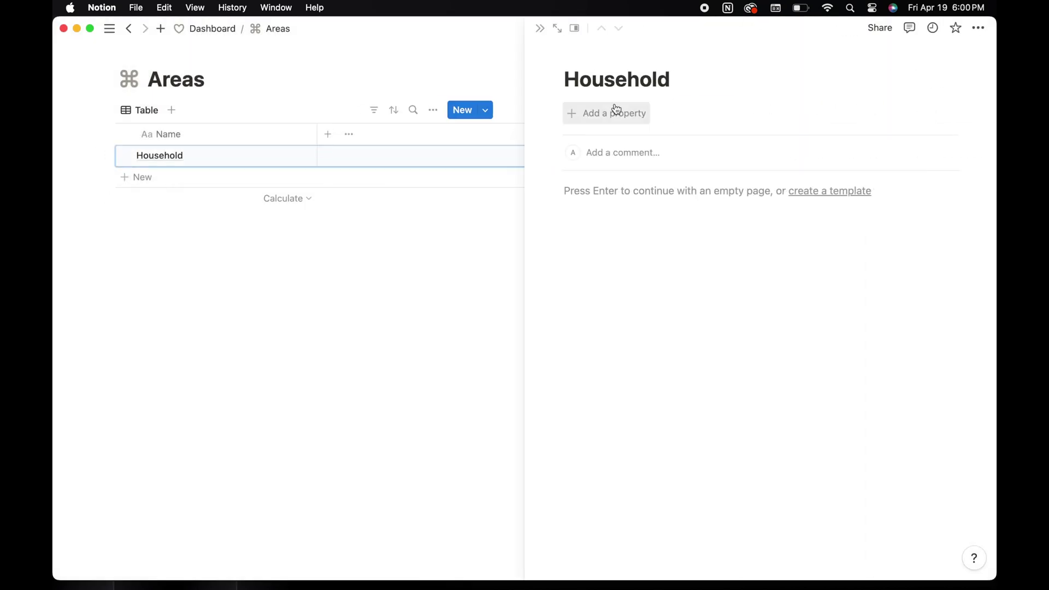
left_click(588, 52)
type("hous")
left_click(514, 105)
left_click(463, 166)
left_click(440, 191)
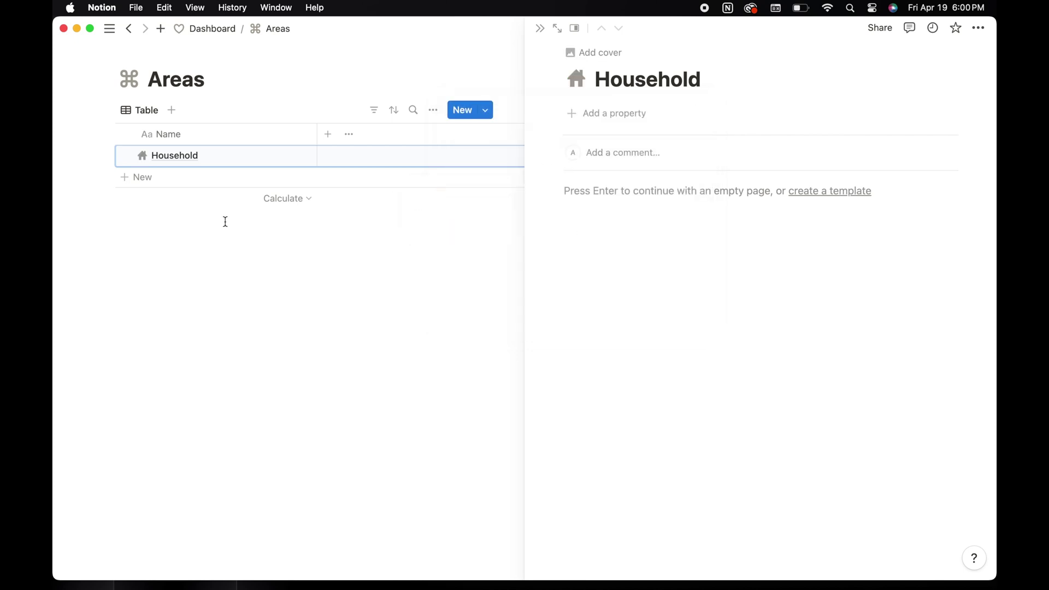
- Add a Family row to the Areas database, open its page and give it the light gray outlined heart icon
left_click(199, 182)
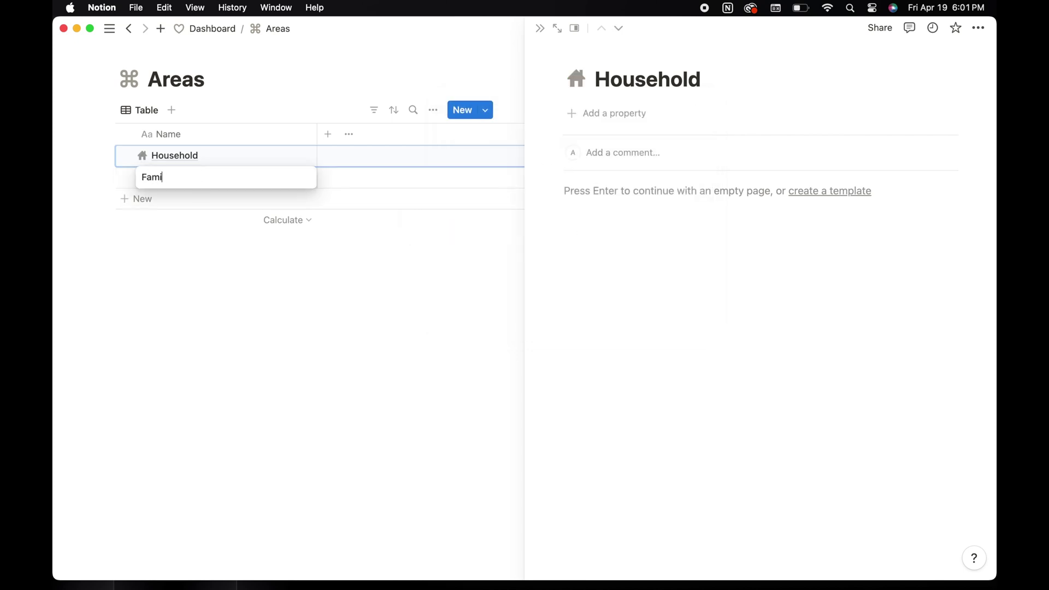
type("ly")
key("Return")
left_click(593, 51)
left_click(503, 107)
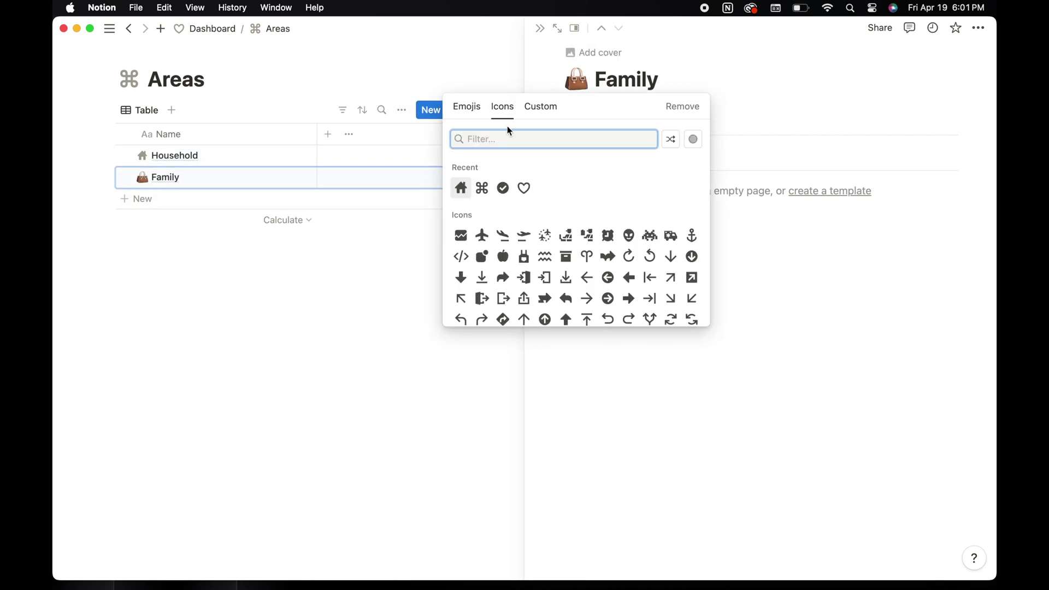
left_click(524, 188)
- Add a Health row to Areas and give its page a light gray medical kit icon, searching the icon set for "health"
left_click(202, 198)
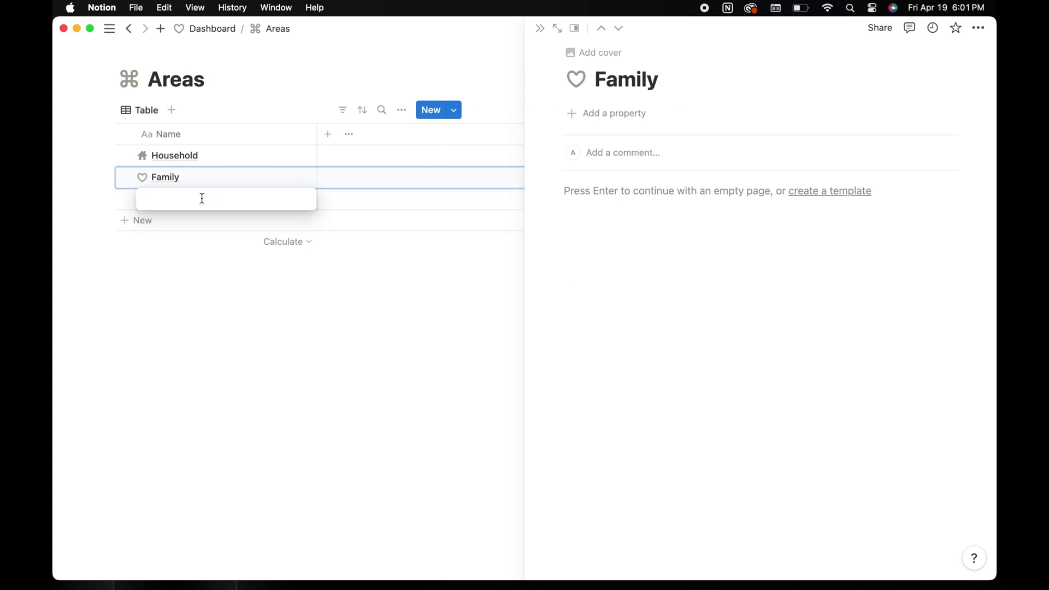
type("Health")
key("Return")
left_click(597, 53)
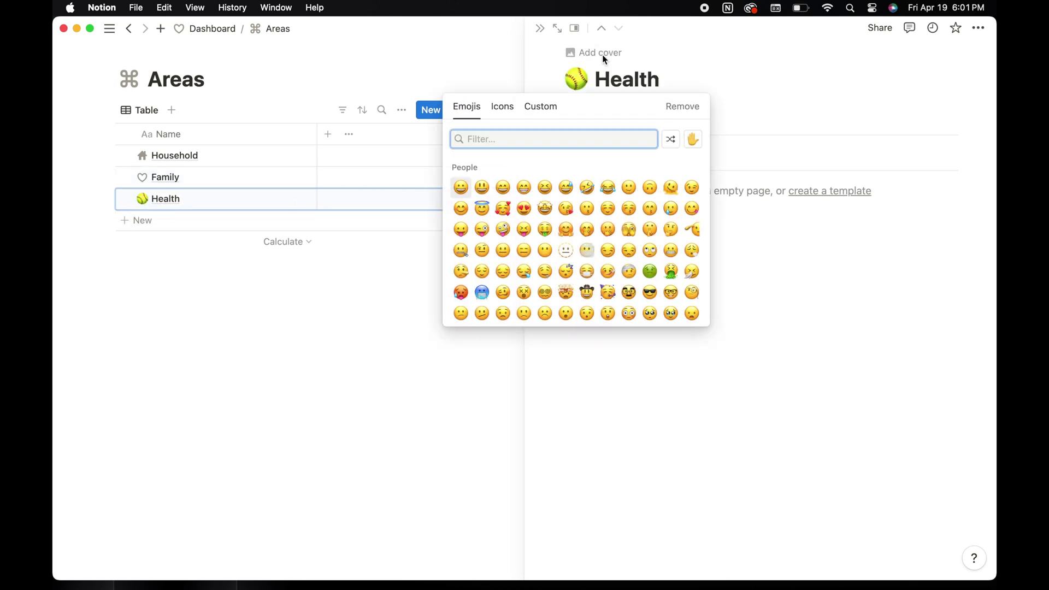
type("health")
left_click(502, 108)
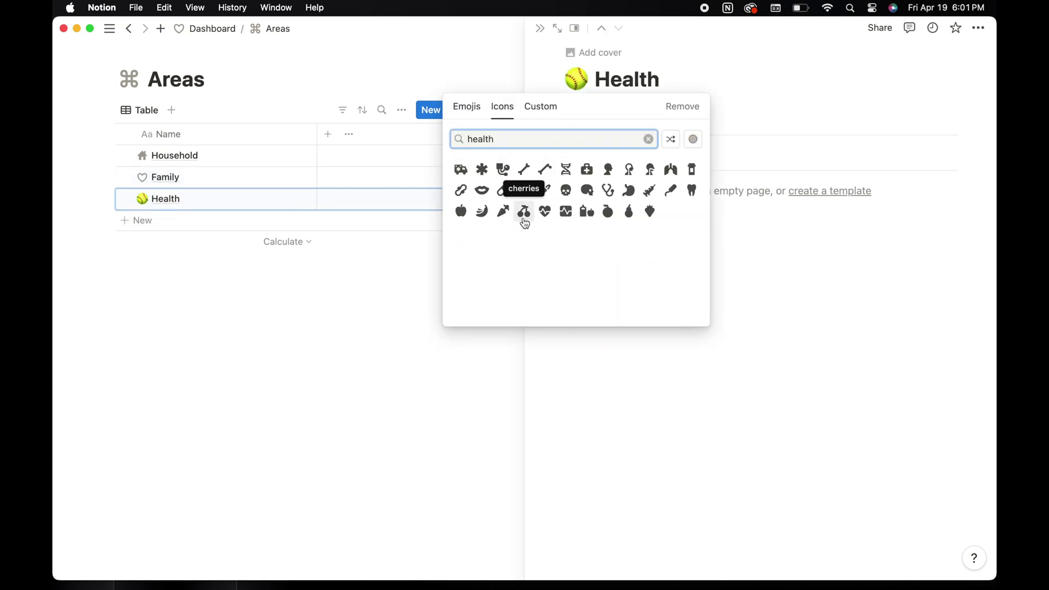
mouse_move(587, 169)
left_click(564, 195)
- Add a Spiritual row to Areas and give its page a light gray church icon, searching the icon set for "chr"
left_click(217, 224)
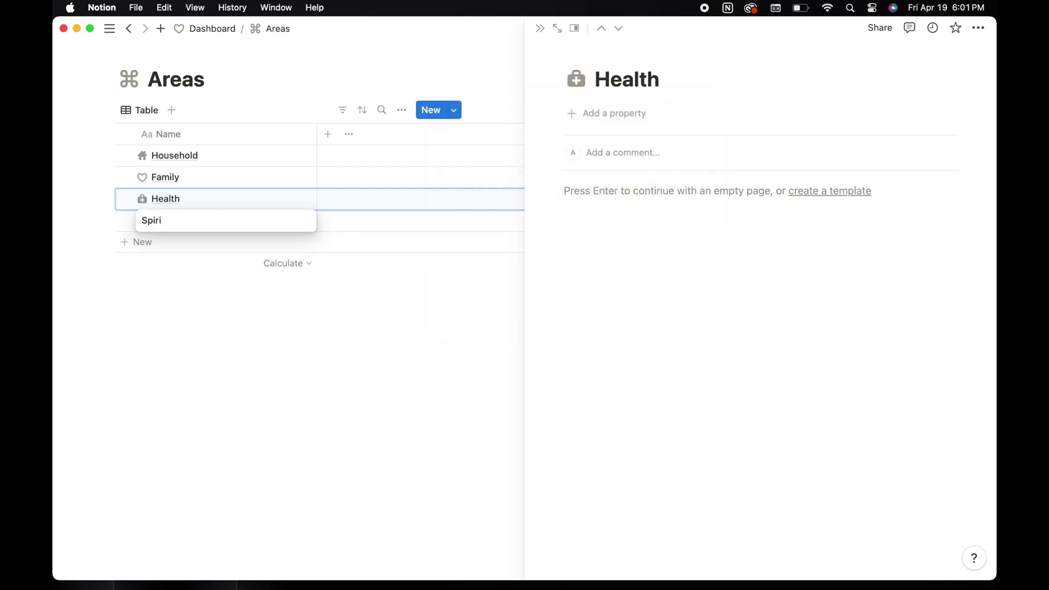
key("Return")
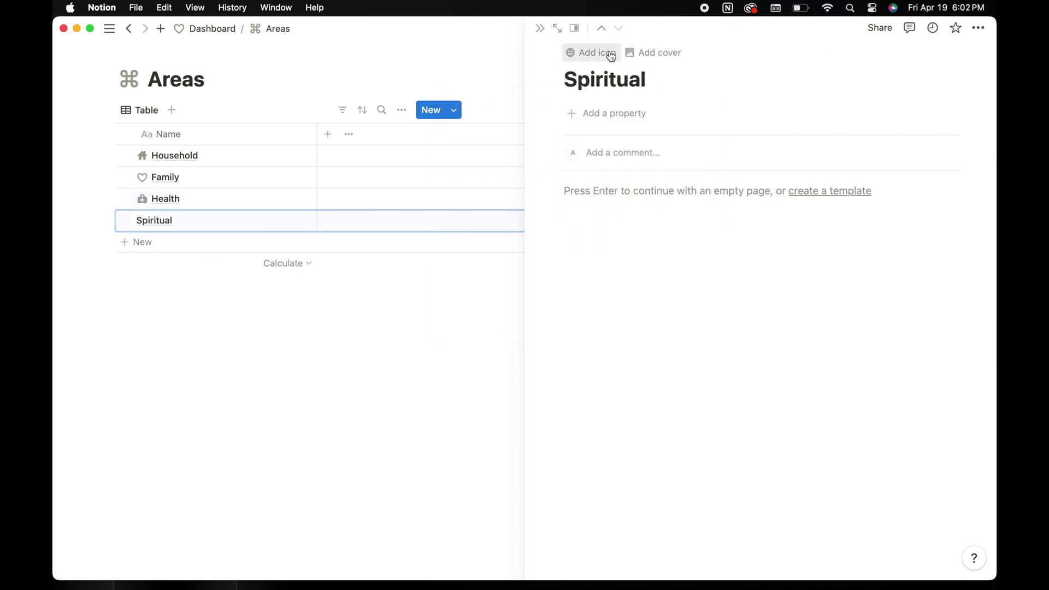
left_click(606, 52)
left_click(502, 107)
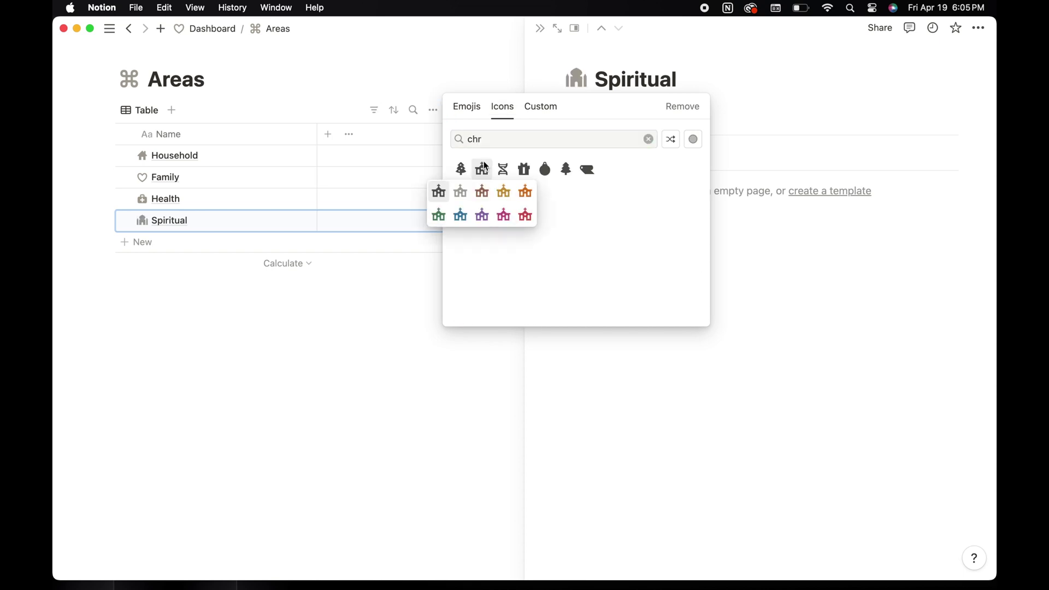
left_click(461, 189)
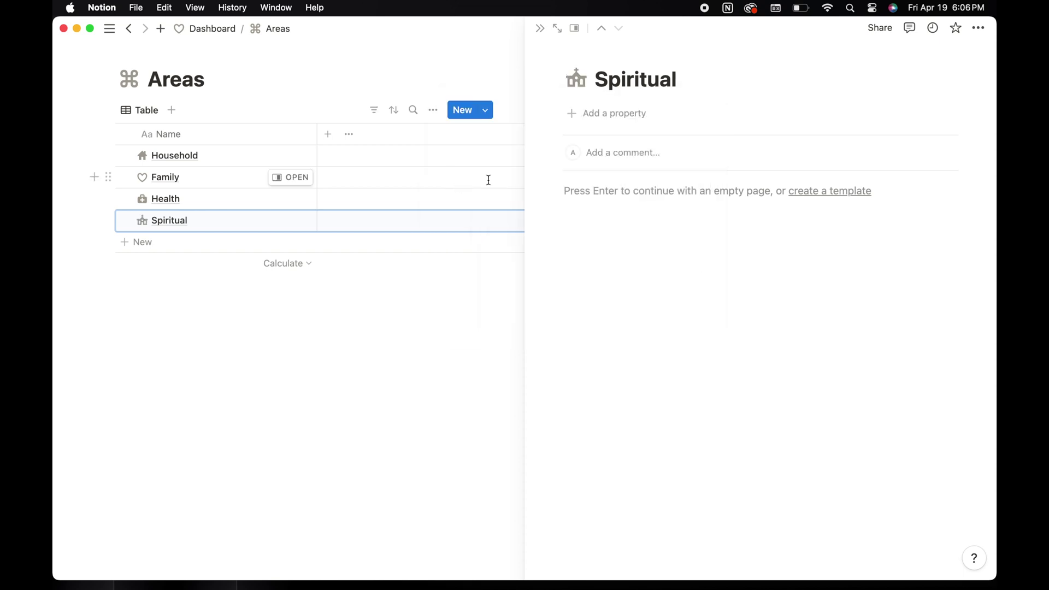
- Add a Learning row to Areas and give its page a light gray open book icon, searching the icon set for "boo"
left_click(225, 242)
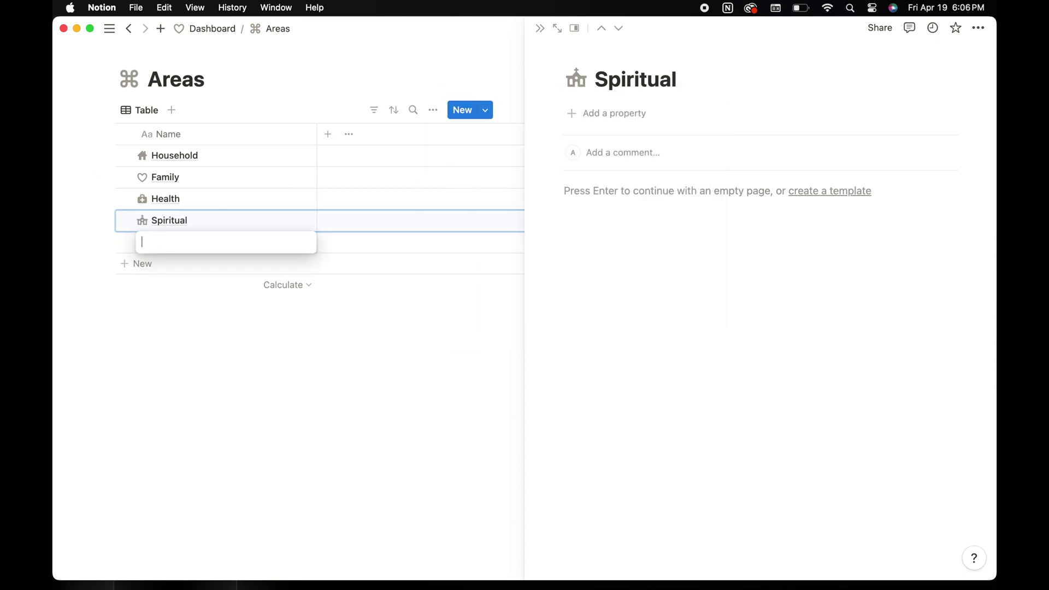
key("Return")
left_click(605, 53)
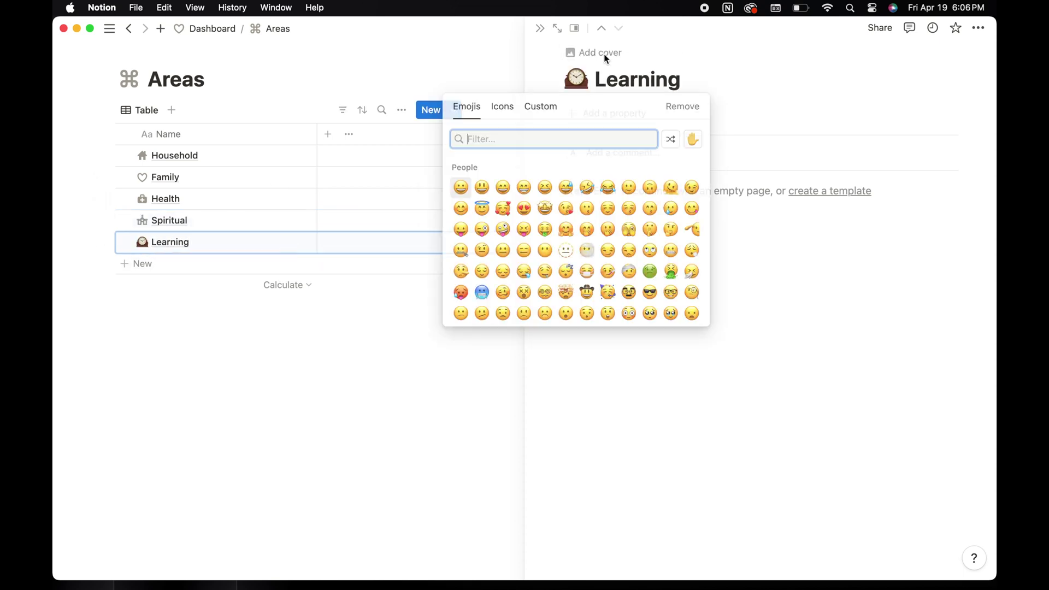
left_click(501, 108)
type("boo")
mouse_move(485, 171)
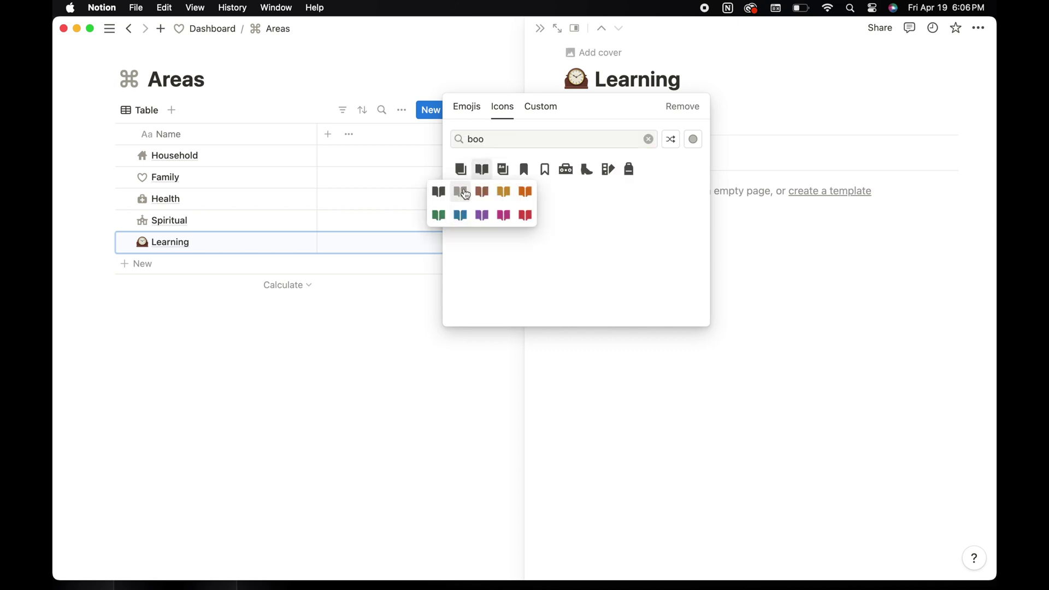
left_click(461, 189)
- Add a Hobbies row to Areas and give its page a light gray basketball icon, searching the icon set for "ball"
left_click(210, 265)
type("Hobbies")
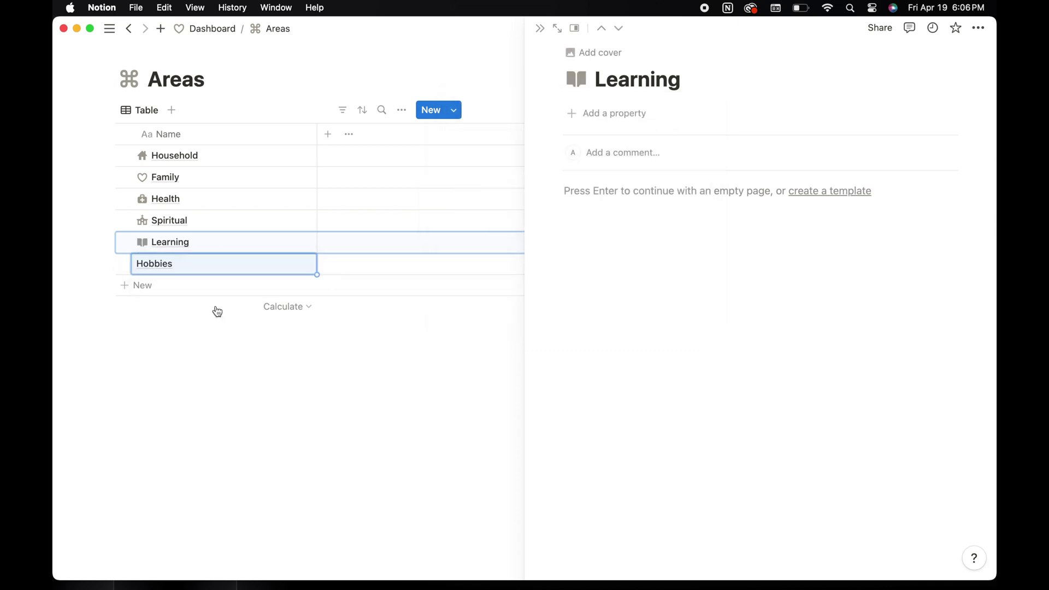
key("Return")
left_click(587, 49)
left_click(502, 107)
type("ball")
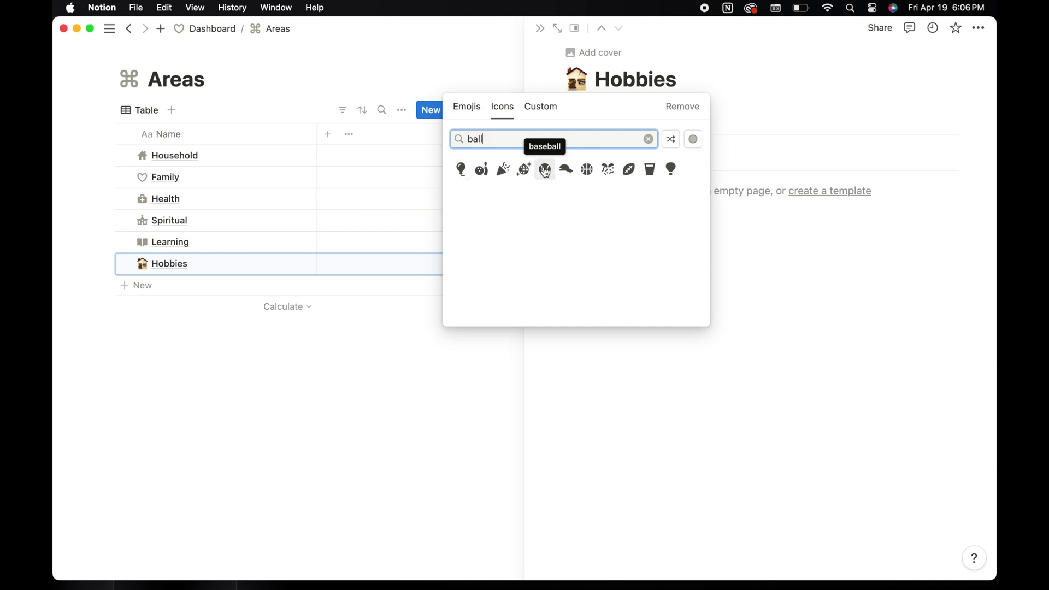
mouse_move(589, 171)
left_click(543, 187)
- Add a Finance row to Areas and give its page a light gray banknote-and-coin icon, searching the icon set for "finance"
left_click(227, 285)
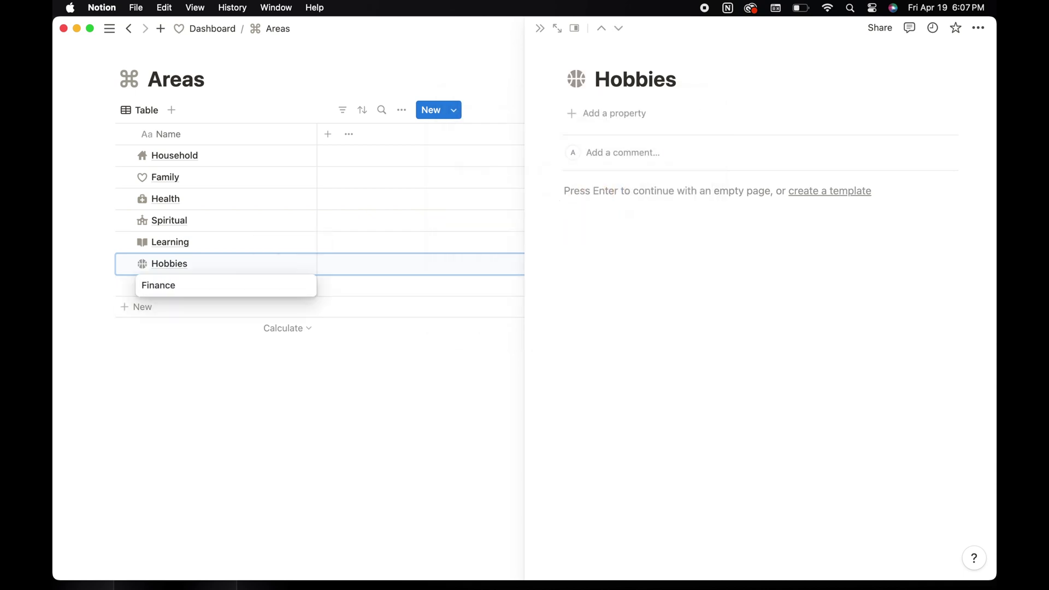
key("Return")
left_click(282, 286)
left_click(579, 52)
left_click(576, 79)
left_click(502, 107)
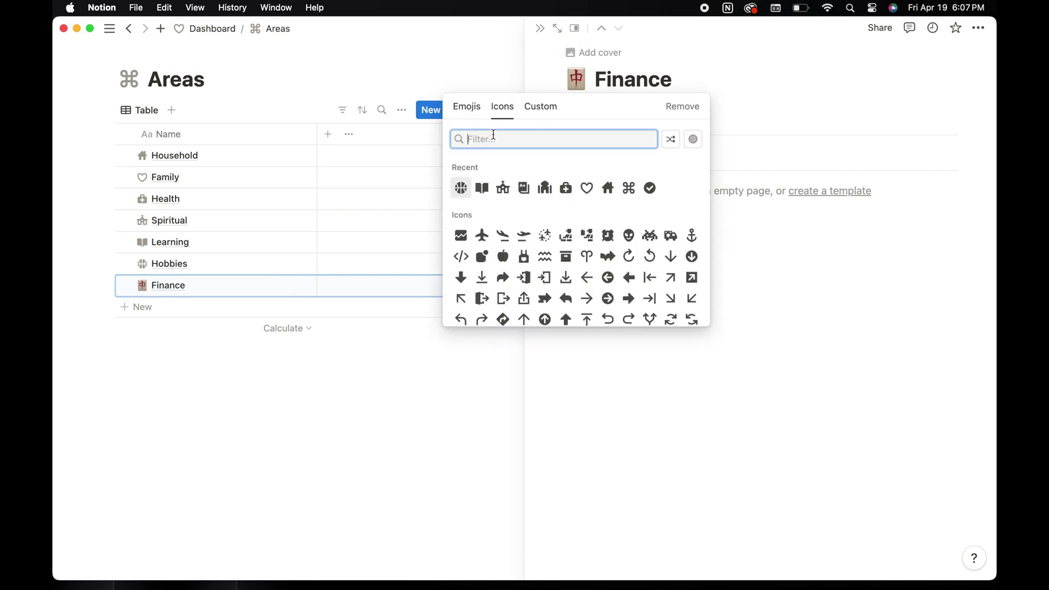
type("finance")
mouse_move(524, 165)
left_click(478, 188)
- Add a Career row to Areas and give its page a light gray briefcase icon, searching the icon set for "work"
left_click(210, 306)
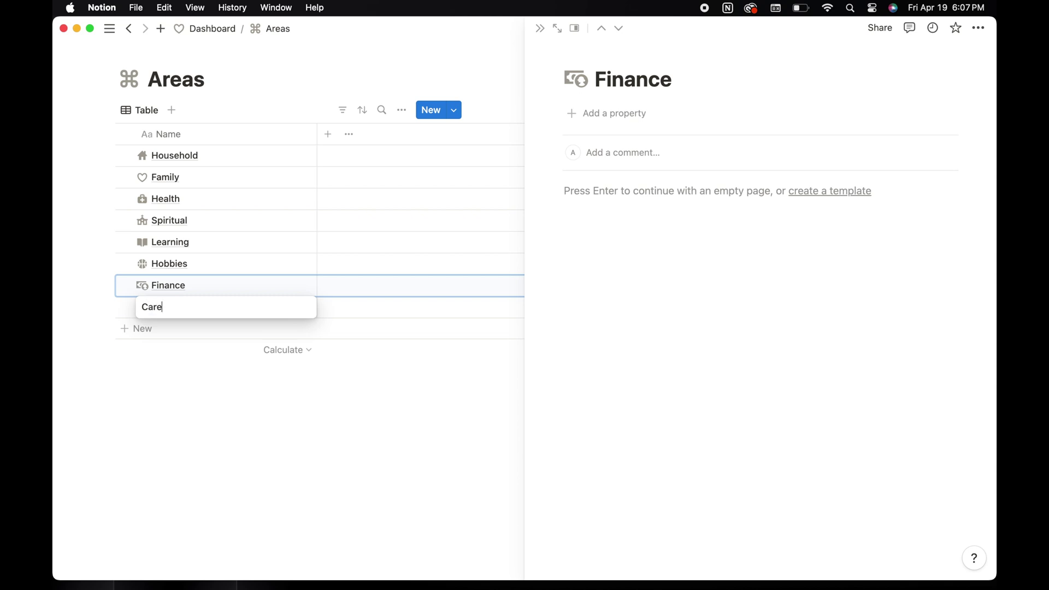
key("Return")
left_click(589, 51)
left_click(502, 107)
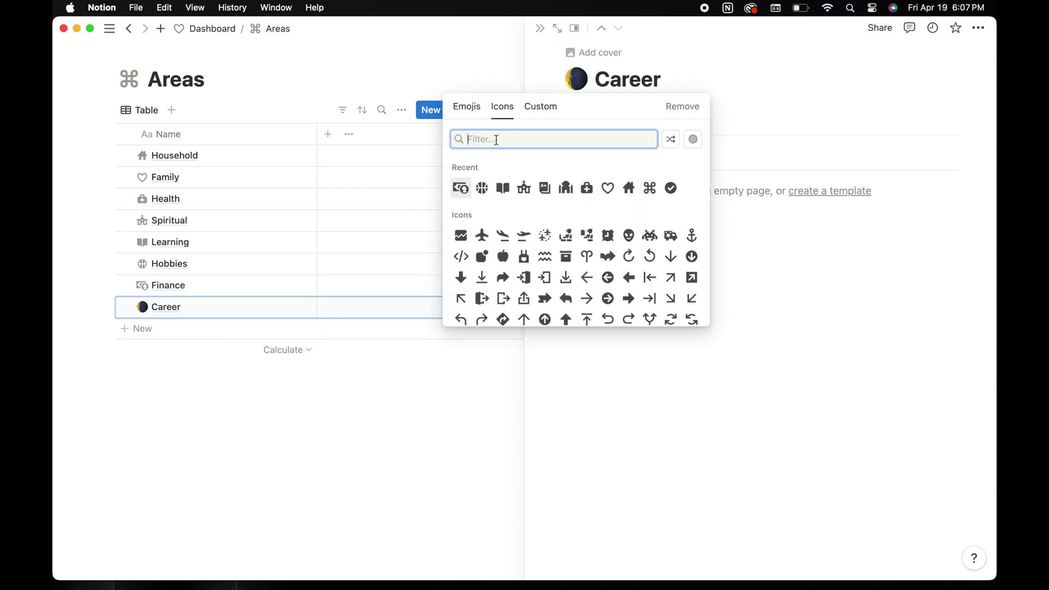
type("work")
left_click(460, 169)
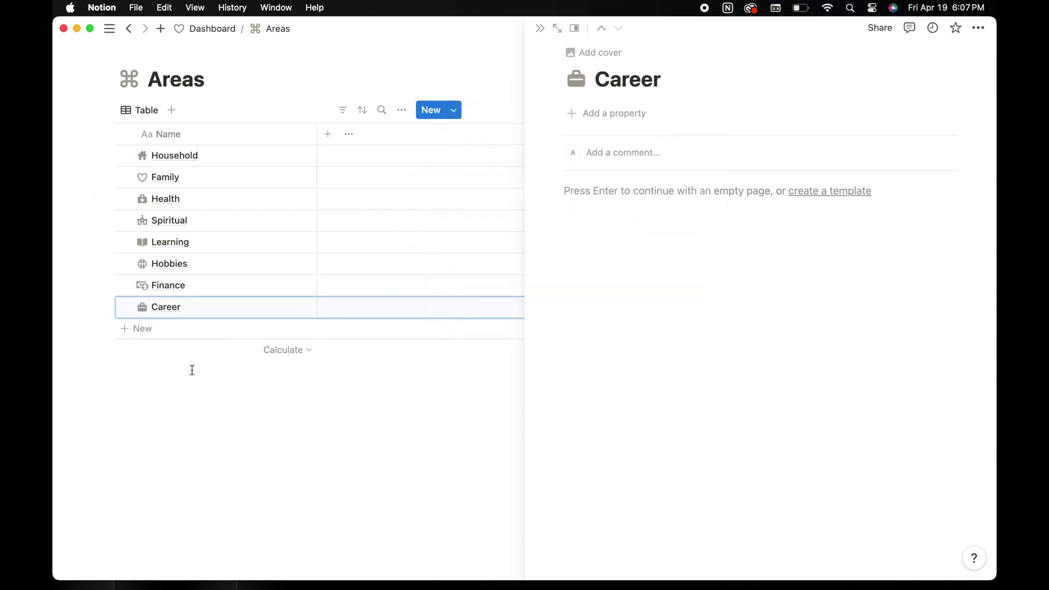
- Add an Other row to Areas and give its page a light gray overlapping squares icon, searching the icon set for "sq"
left_click(188, 336)
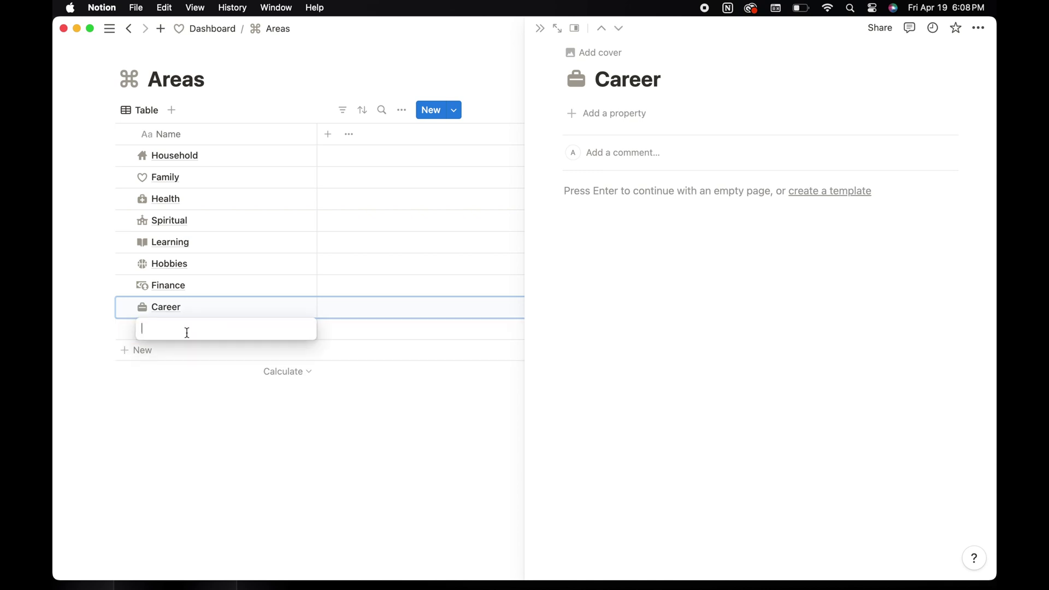
key("Return")
left_click(585, 50)
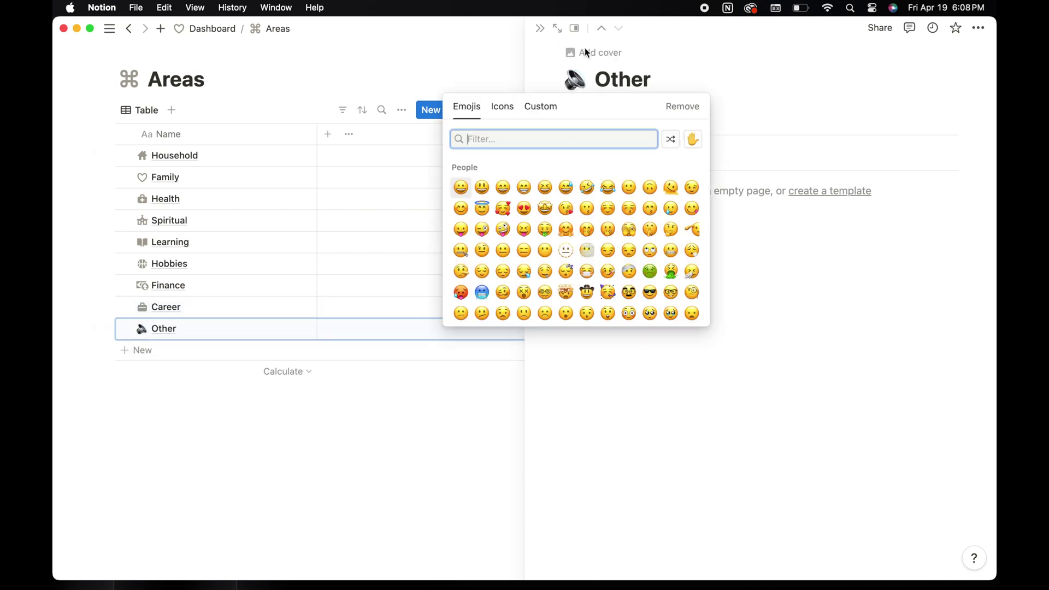
left_click(502, 106)
type("sq")
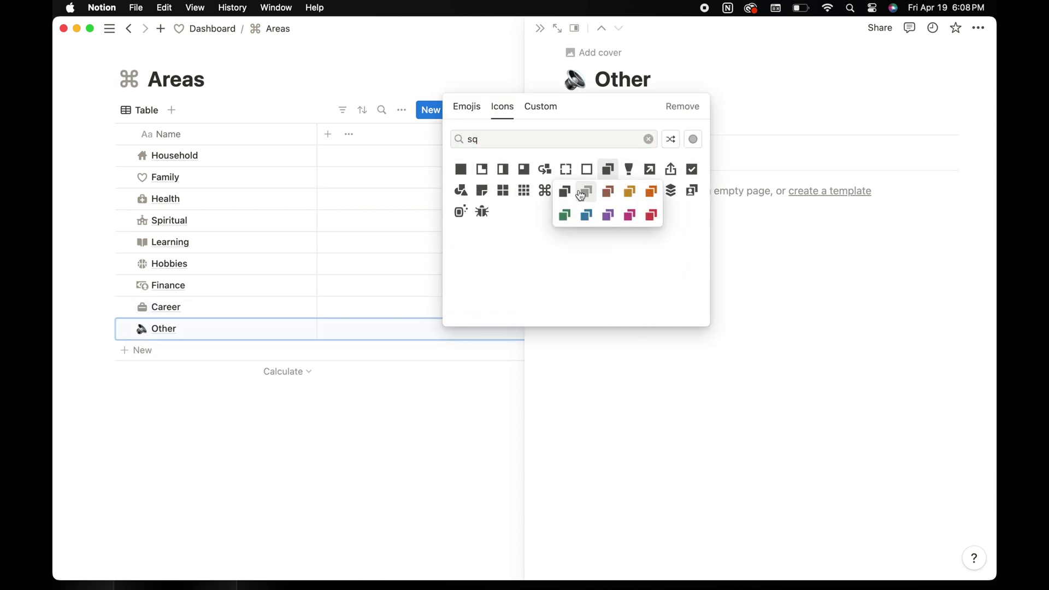
left_click(608, 169)
key("Escape")
- Return to the Dashboard page and create a full-page database named Projects below Areas
left_click(230, 36)
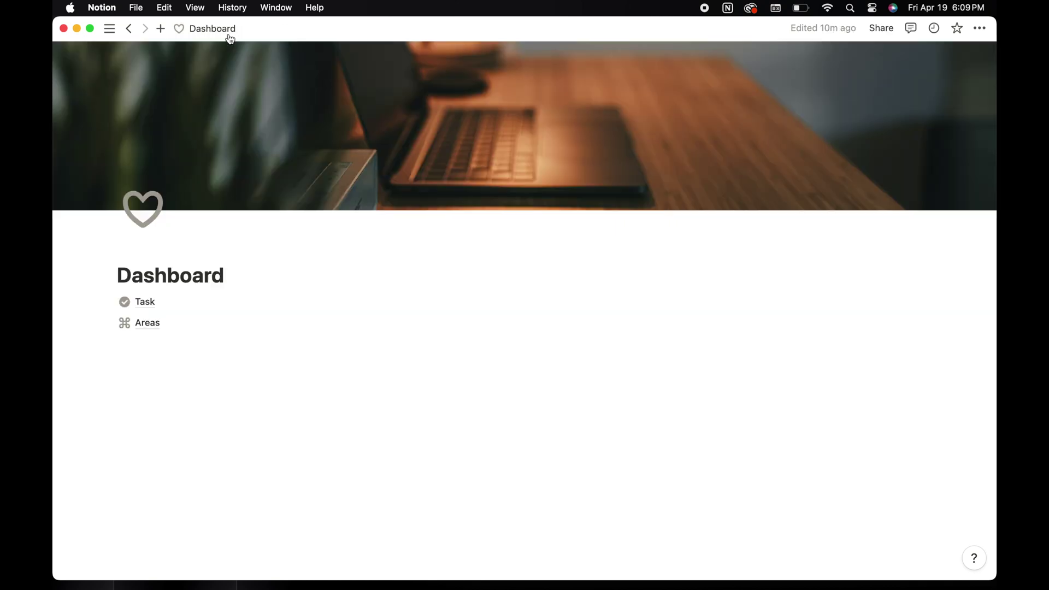
left_click(154, 348)
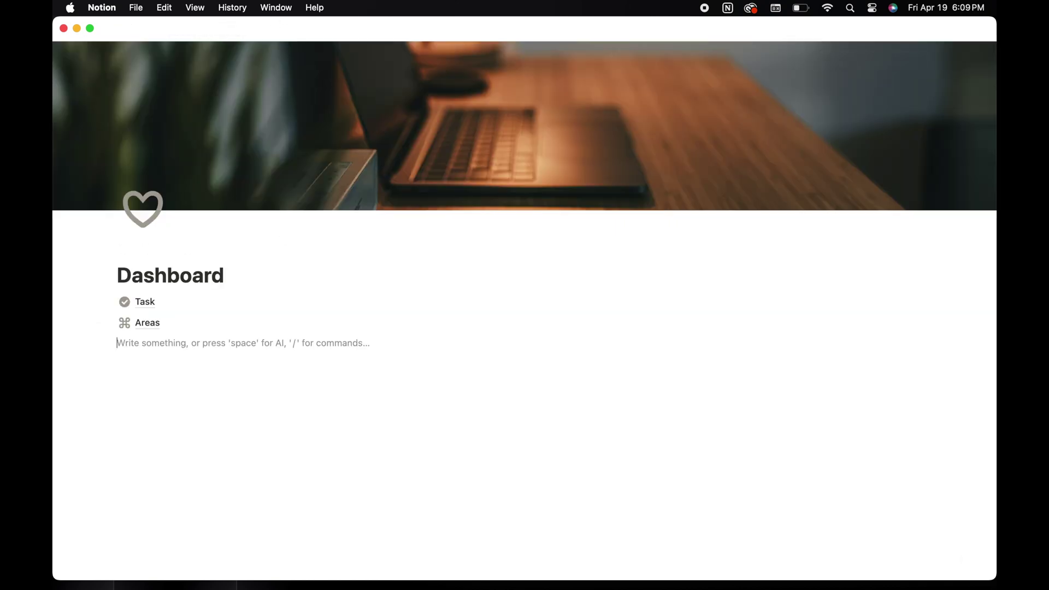
type("/data")
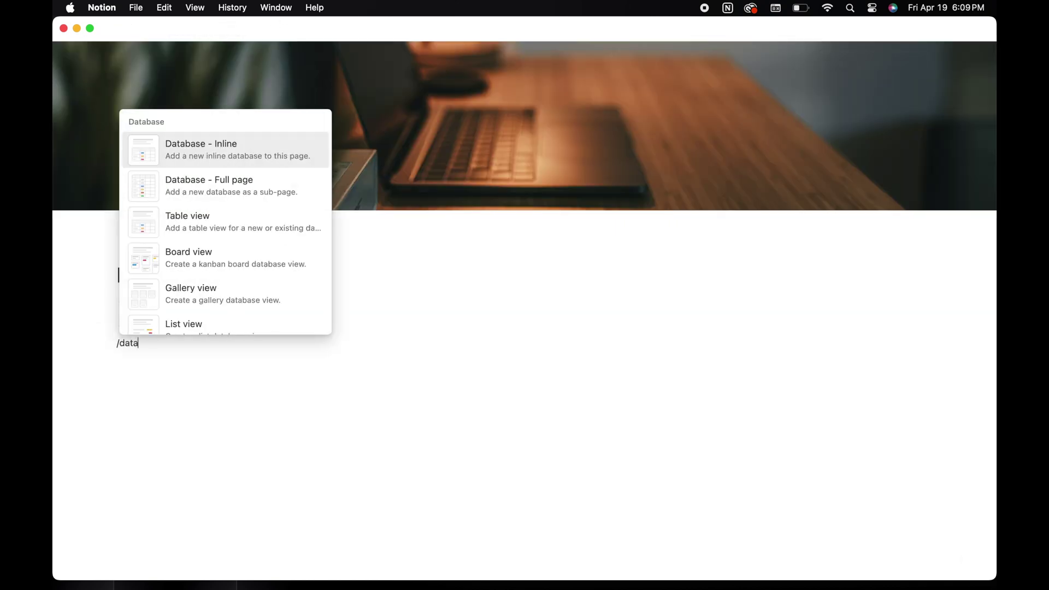
left_click(236, 183)
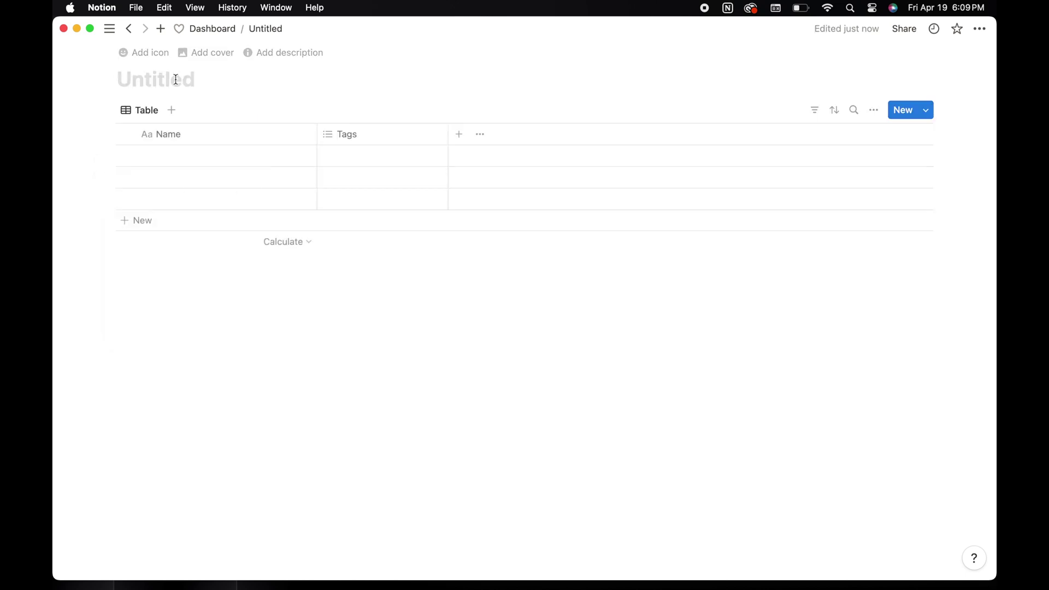
type("Projects")
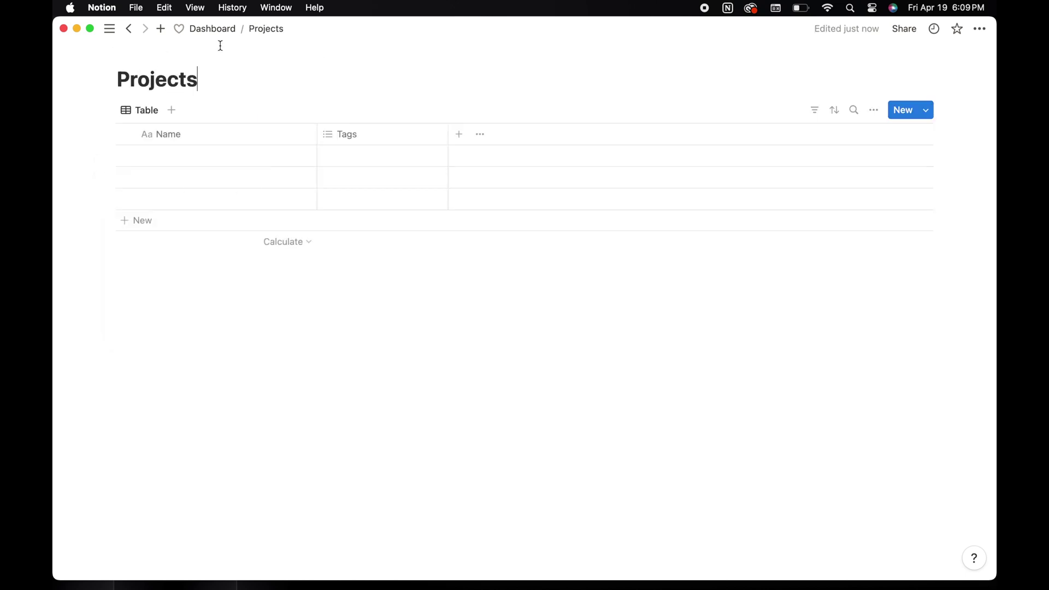
- Give the Projects database a light gray folder icon, searching the icon set for "folder"
left_click(153, 55)
left_click(120, 106)
type("f")
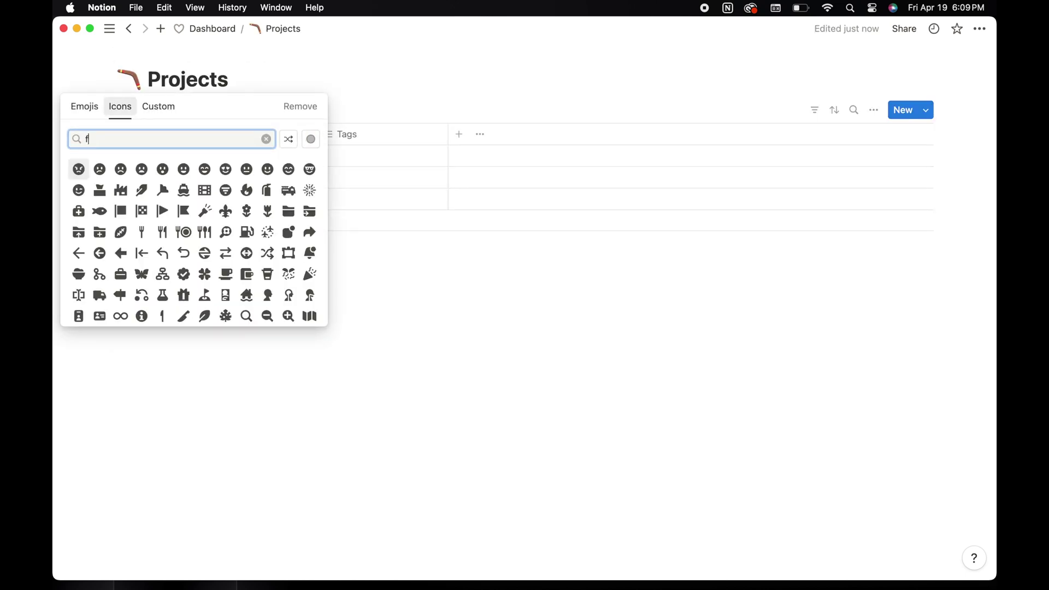
type("older")
mouse_move(96, 171)
left_click(96, 191)
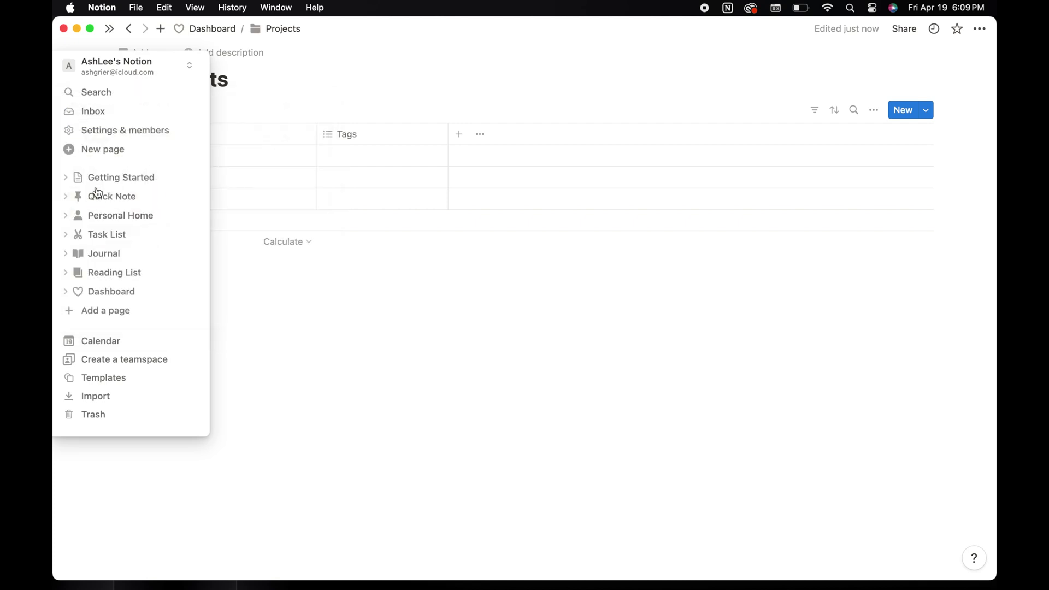
- Delete the Tags property from the Projects database
left_click(362, 134)
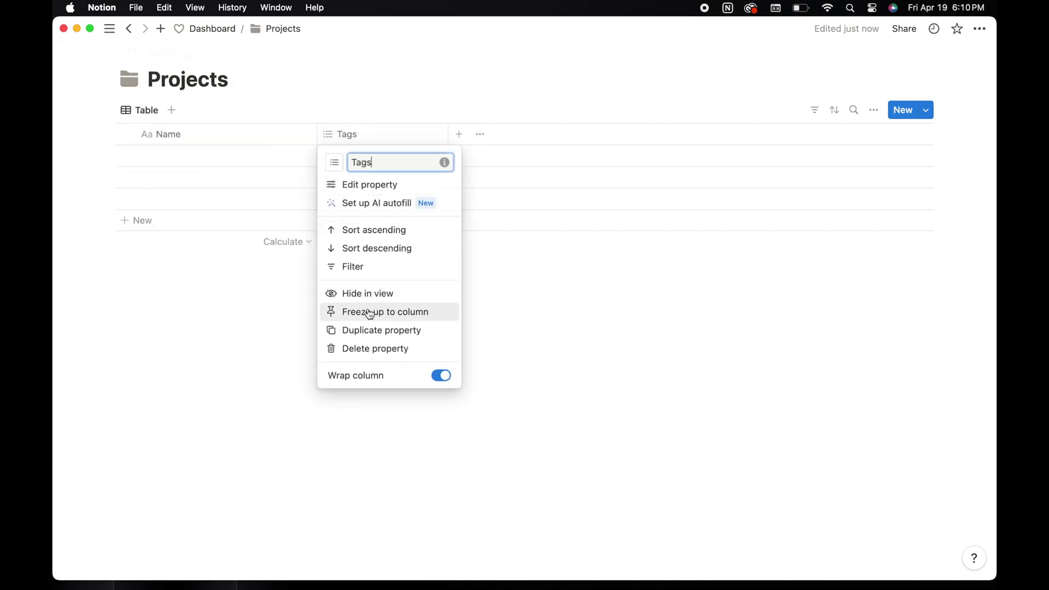
left_click(370, 352)
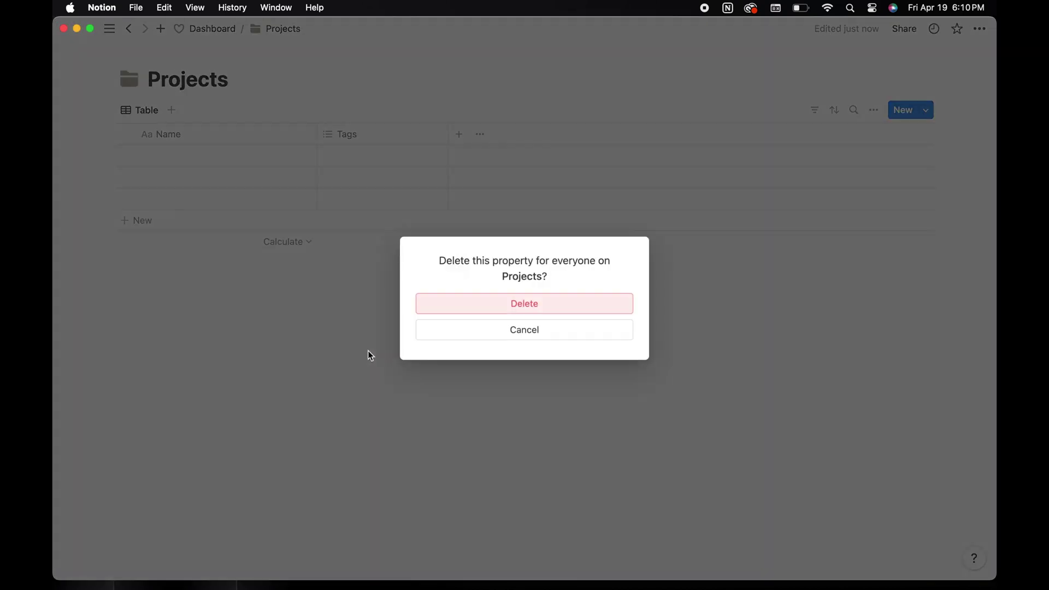
left_click(505, 312)
- Create a new template for the Projects database and name it New Project
left_click(923, 114)
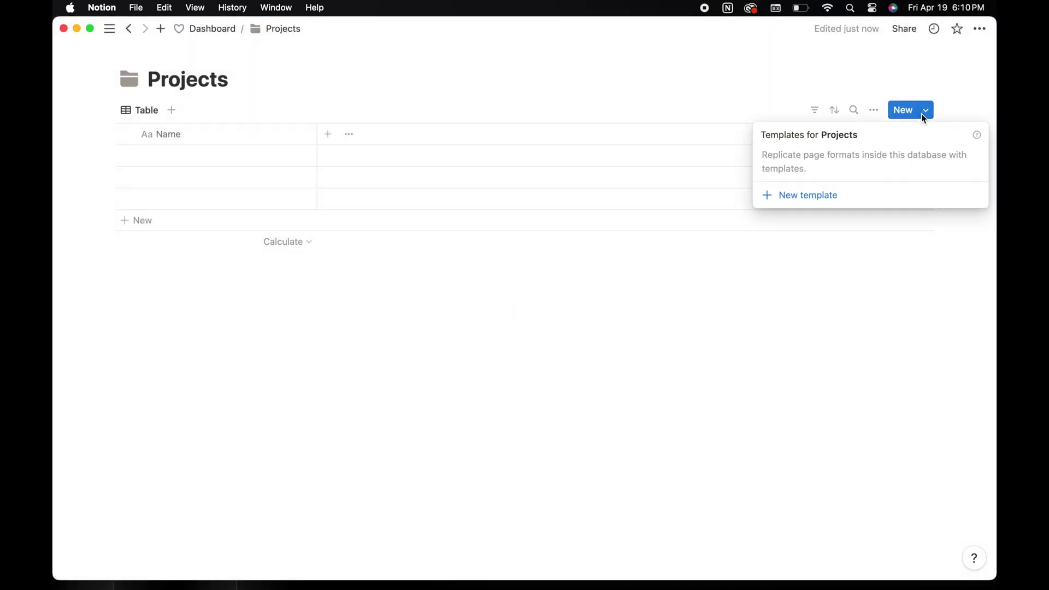
left_click(869, 191)
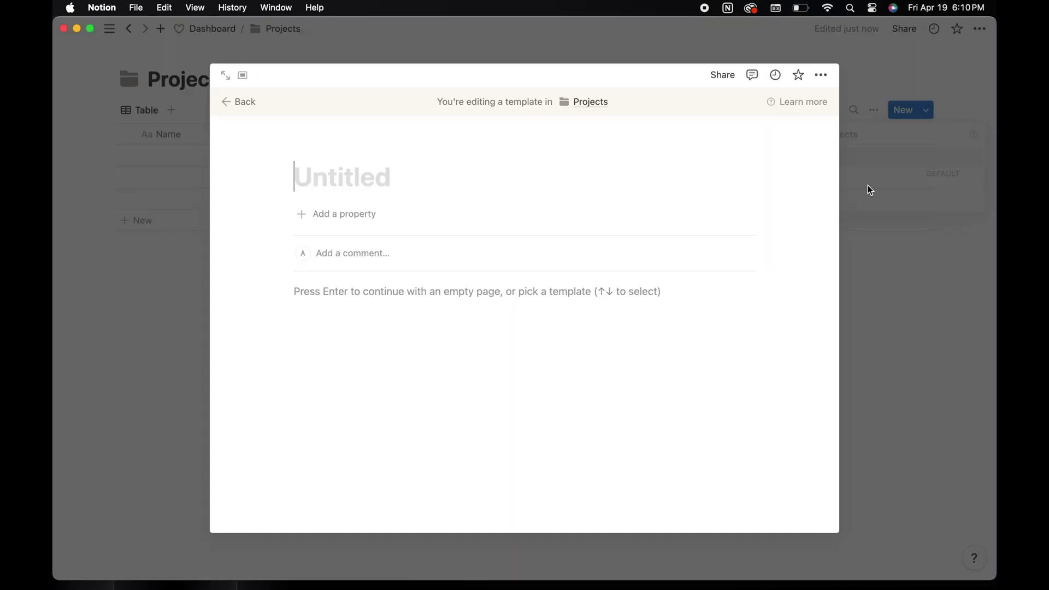
type("New Project")
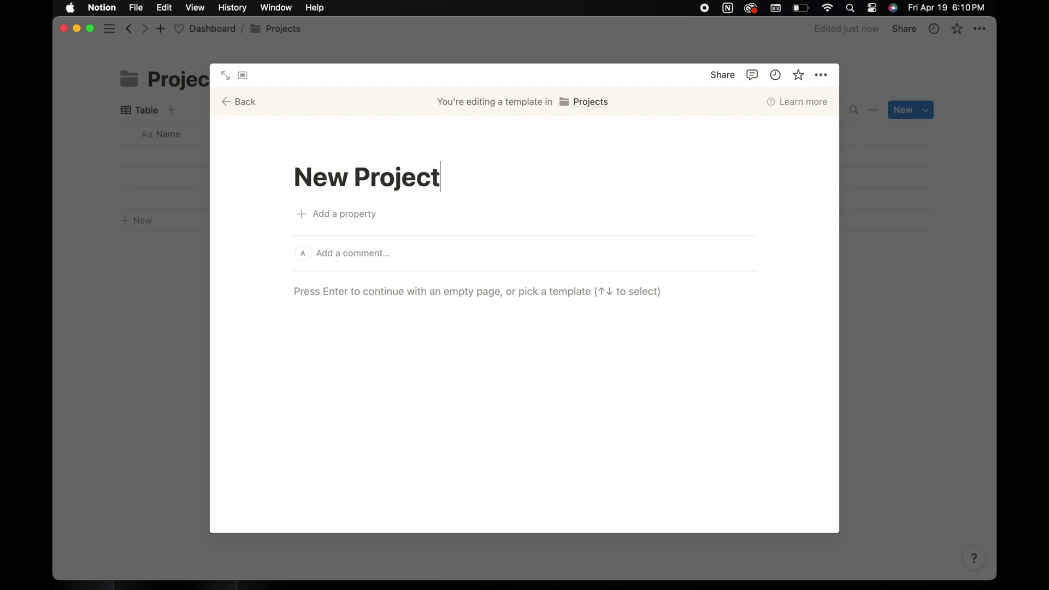
- Give the New Project template a light gray folder icon and return to the Projects database
left_click(317, 146)
left_click(247, 249)
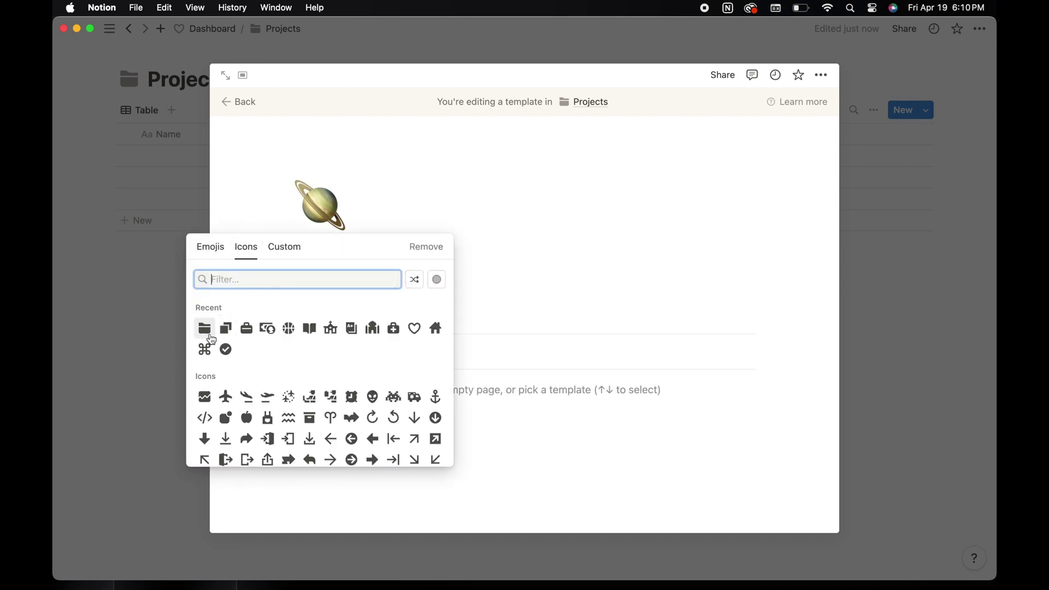
mouse_move(210, 331)
left_click(182, 352)
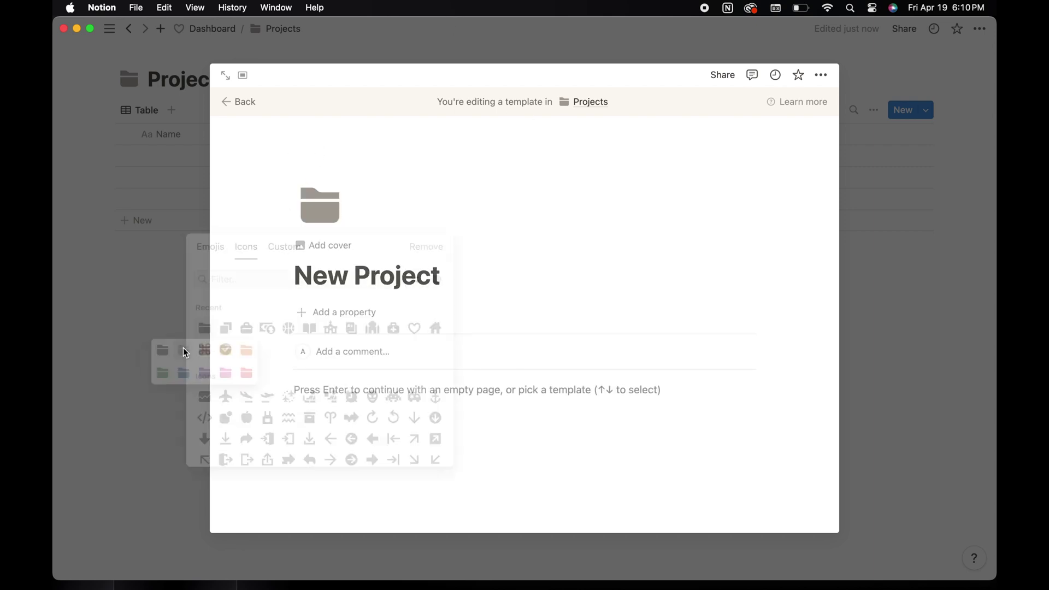
left_click(246, 100)
- Delete all blank rows from the Projects database and make New Project the default template for all its views
left_click(125, 135)
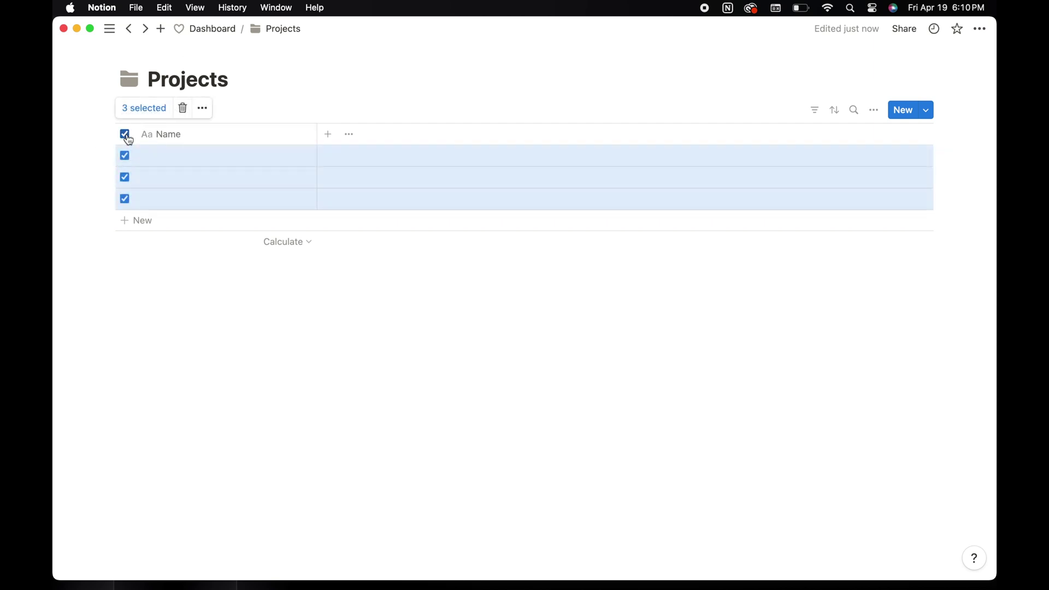
left_click(180, 110)
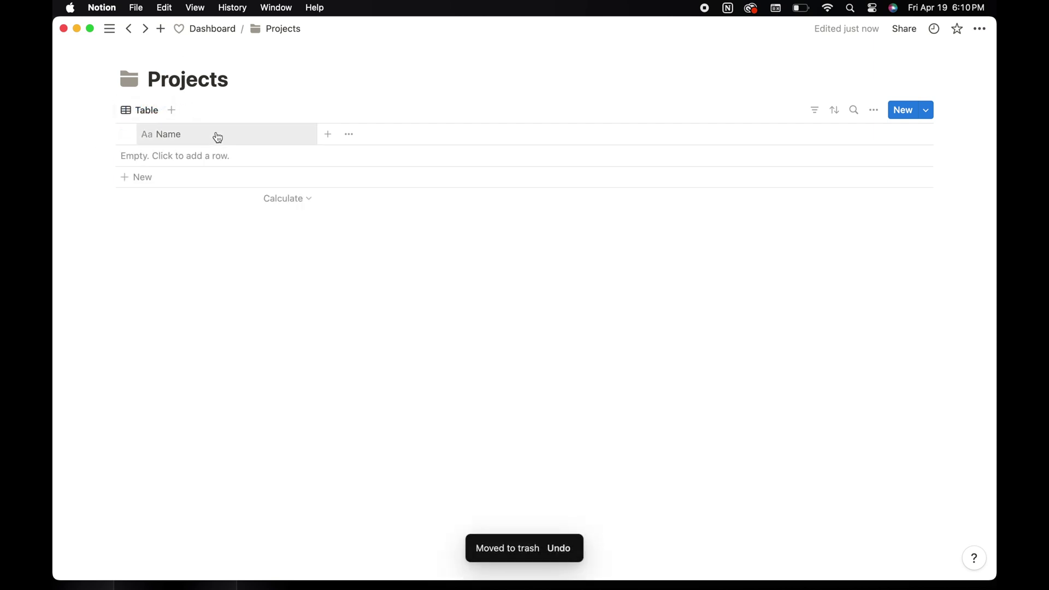
left_click(927, 113)
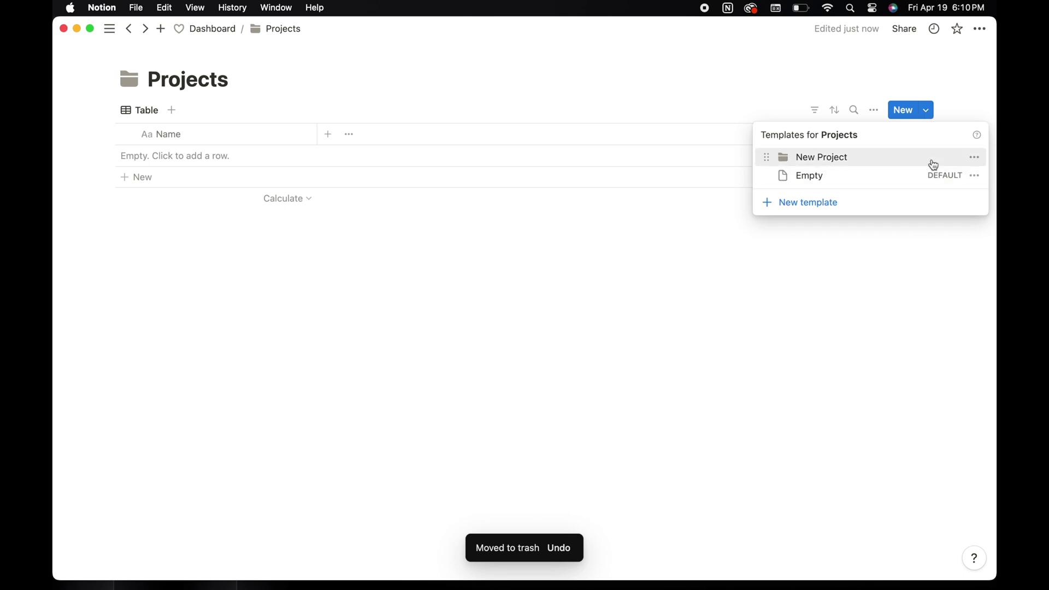
left_click(975, 157)
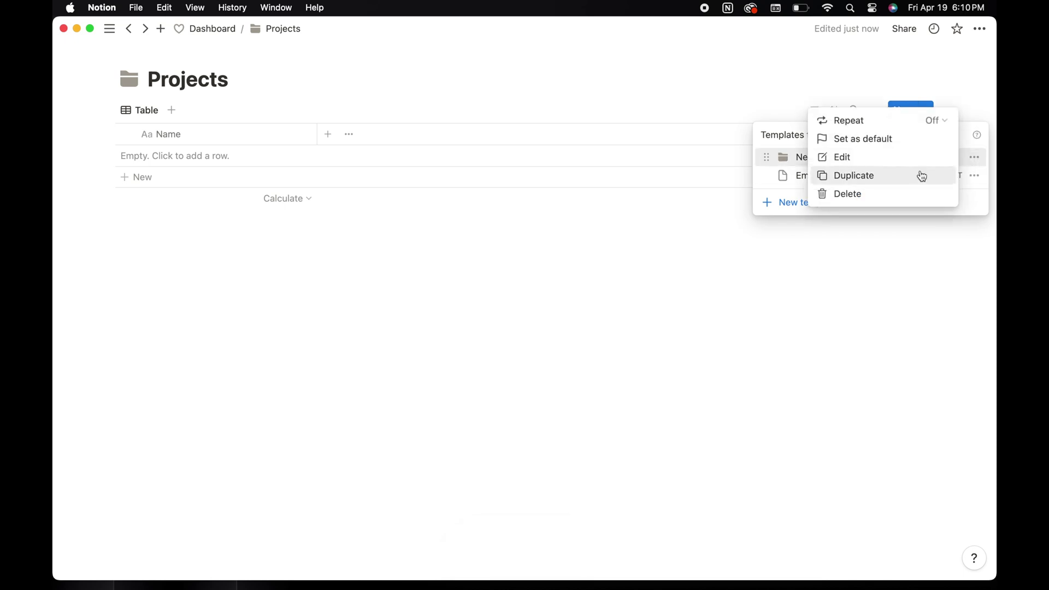
left_click(912, 139)
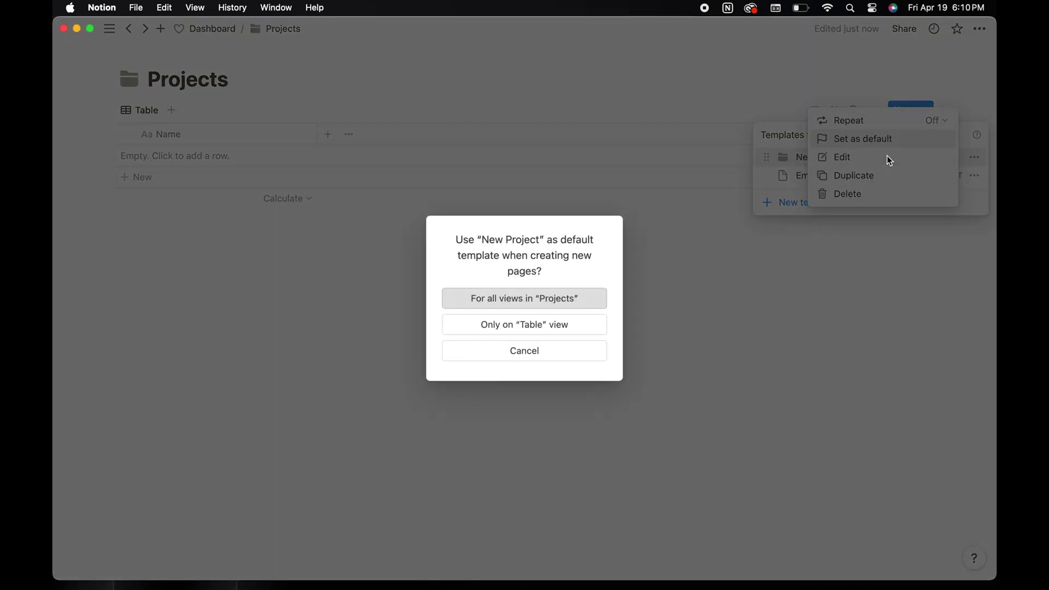
left_click(586, 298)
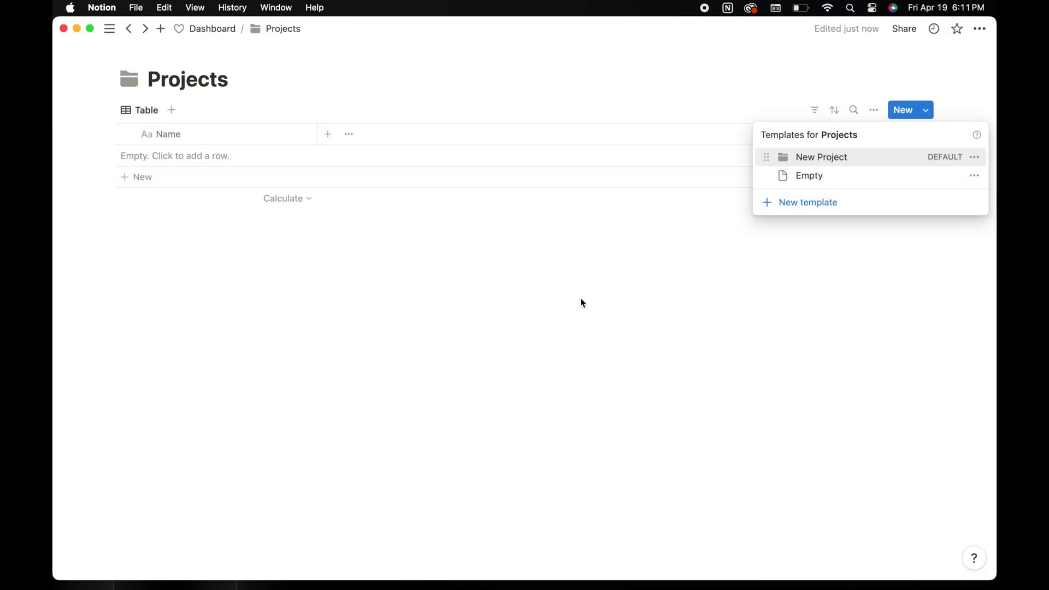
left_click(581, 298)
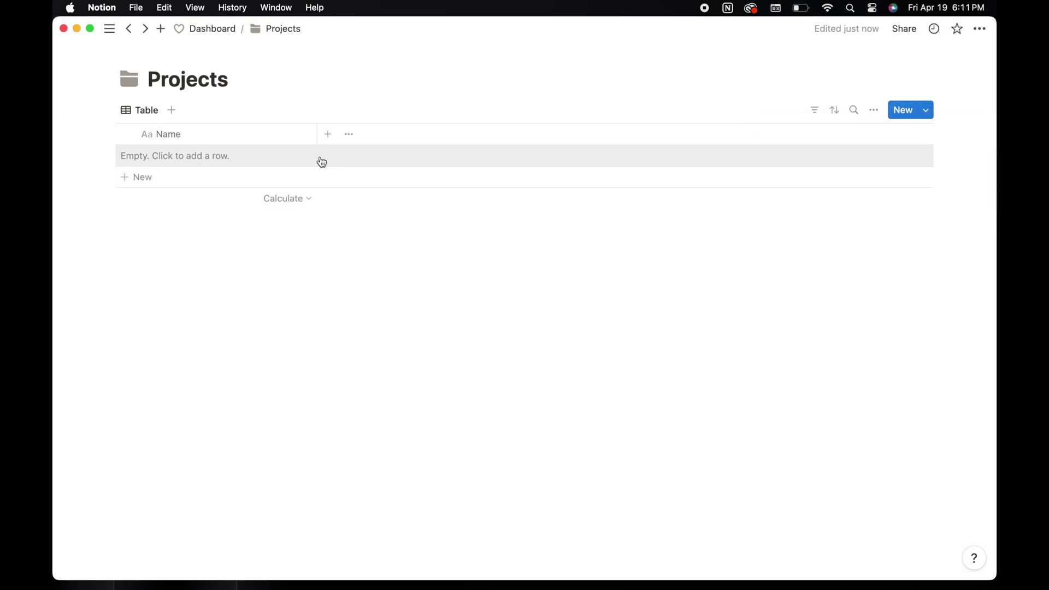
- Add an entry named Plant garden to the Projects database
left_click(181, 160)
left_click_drag(208, 154, 149, 155)
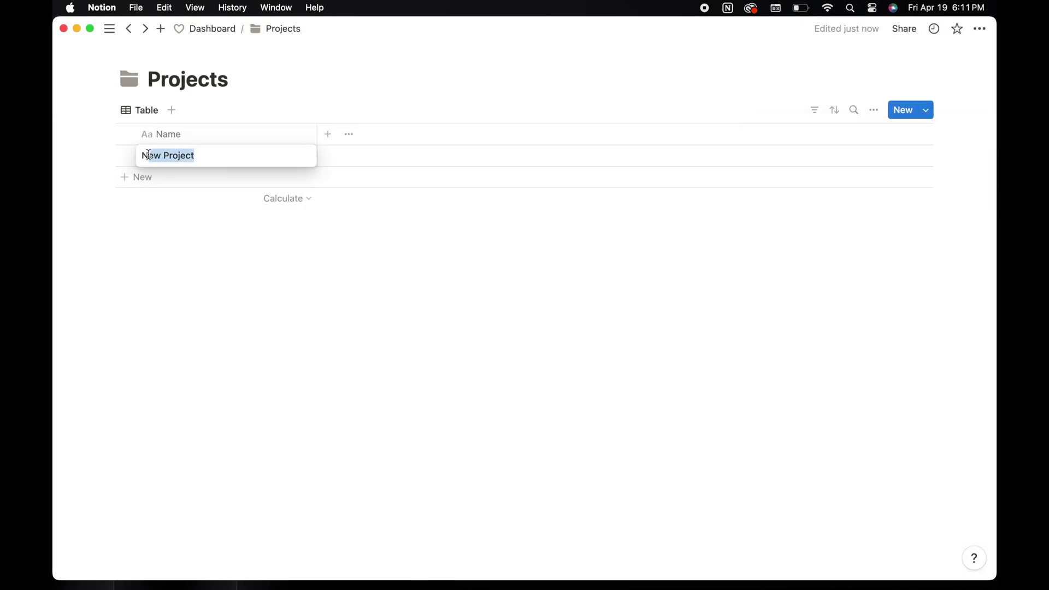
type("Plant garden")
key("Return")
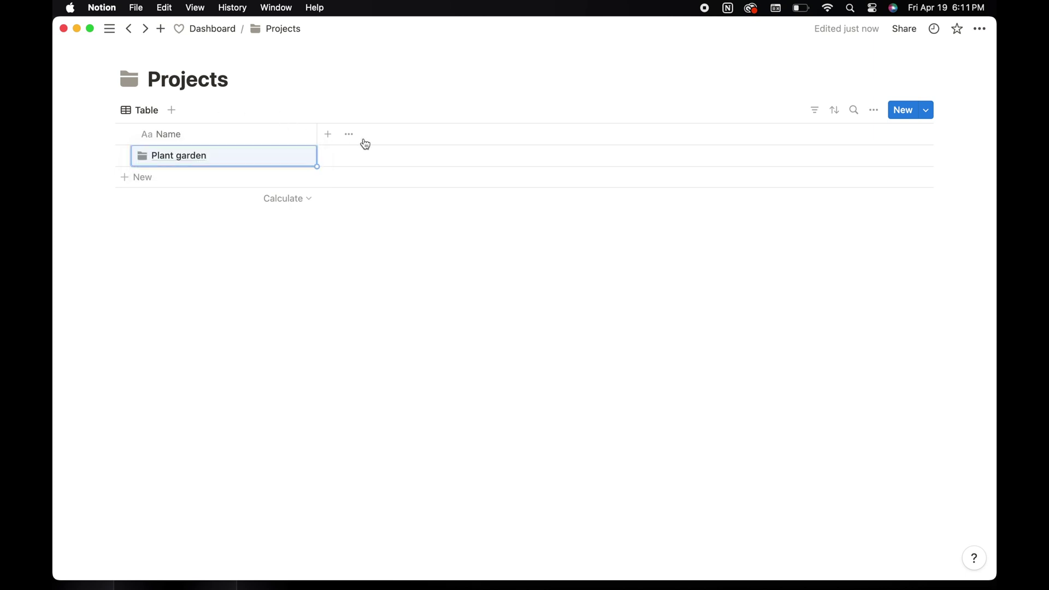
- Add a relation from Projects to the Areas database, also shown on Areas, and give the property the command-symbol icon
left_click(329, 136)
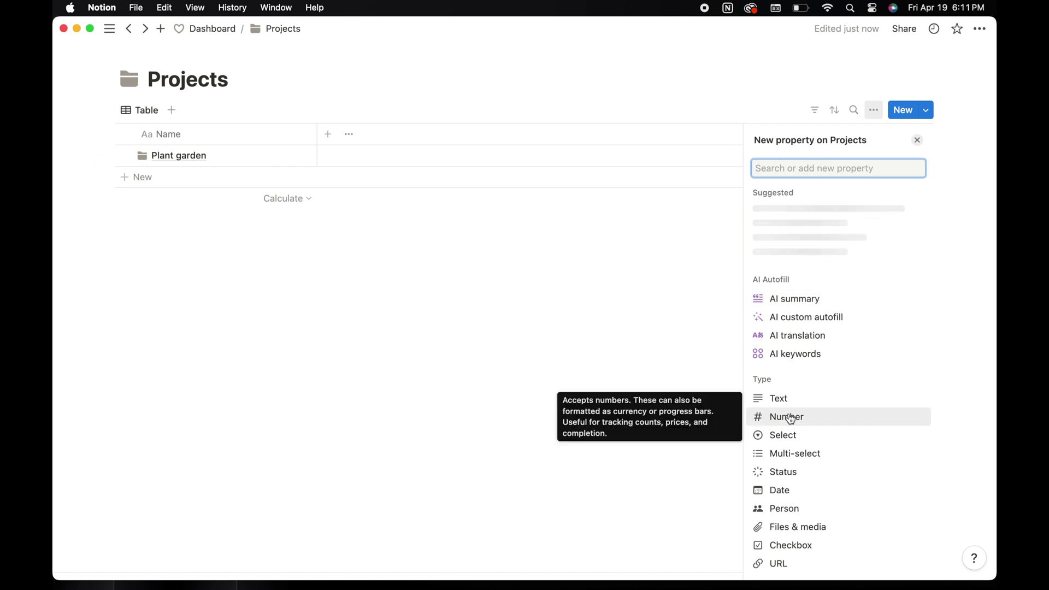
scroll(801, 498, "down", 6)
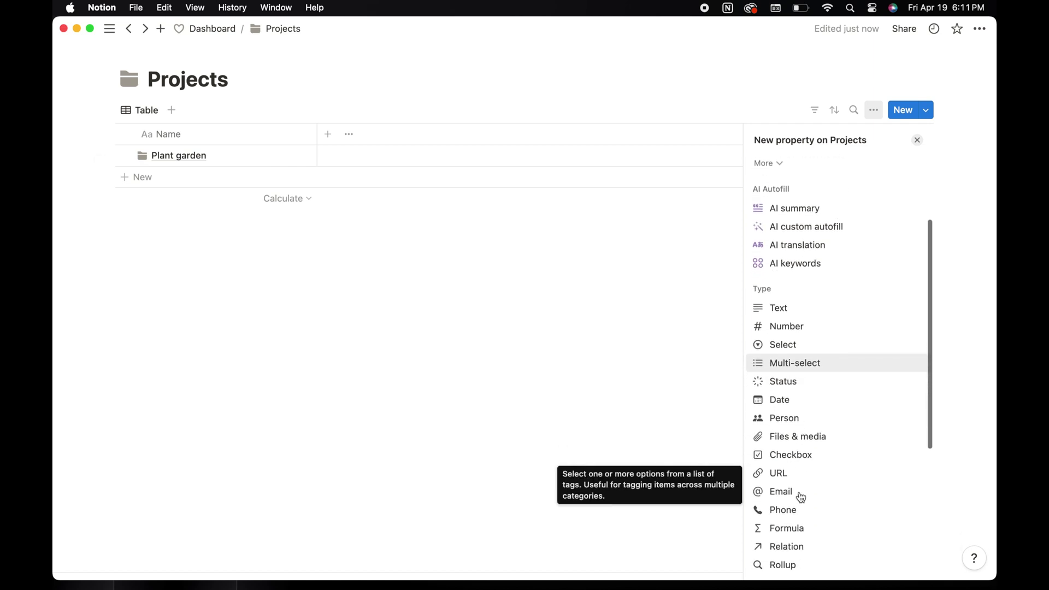
left_click(801, 495)
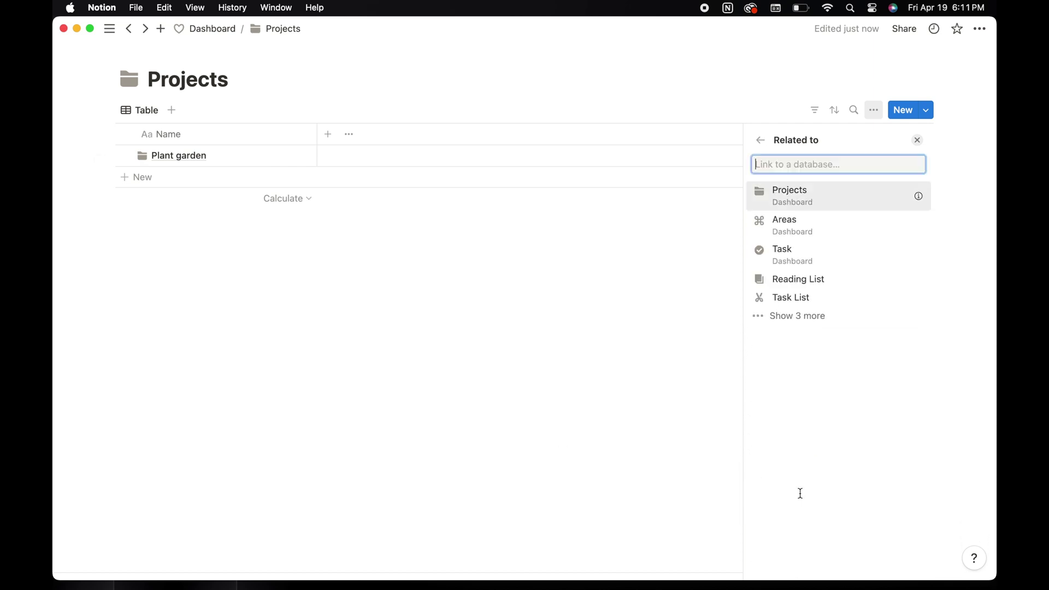
left_click(805, 234)
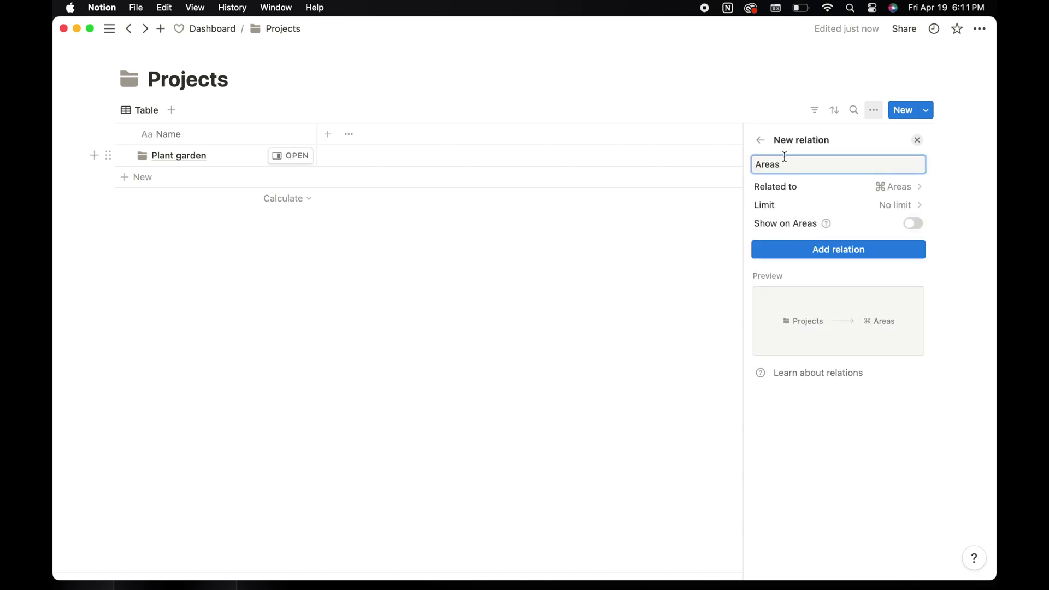
left_click(913, 224)
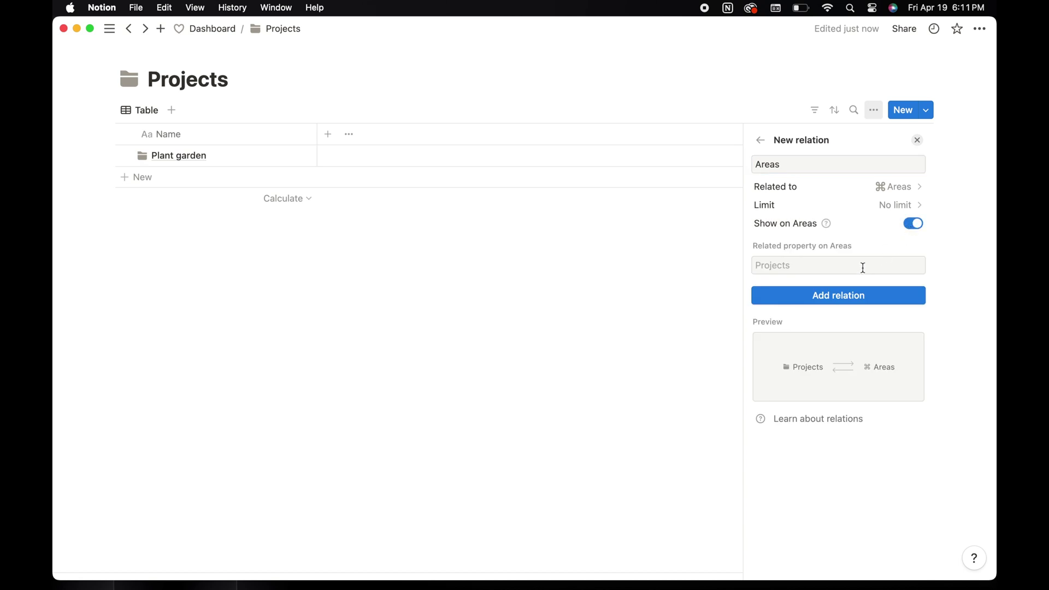
left_click(857, 295)
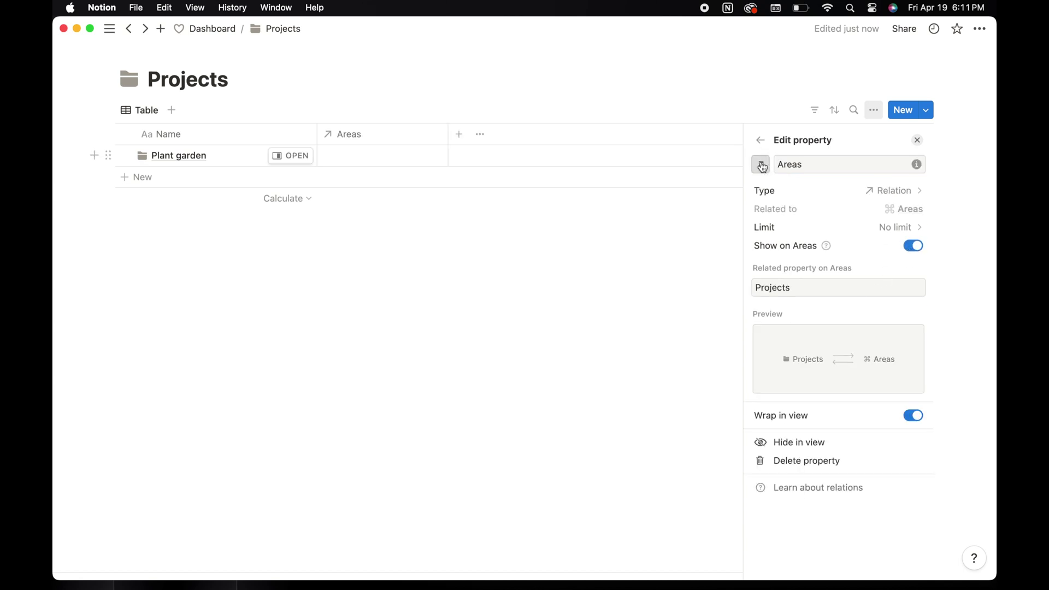
left_click(762, 165)
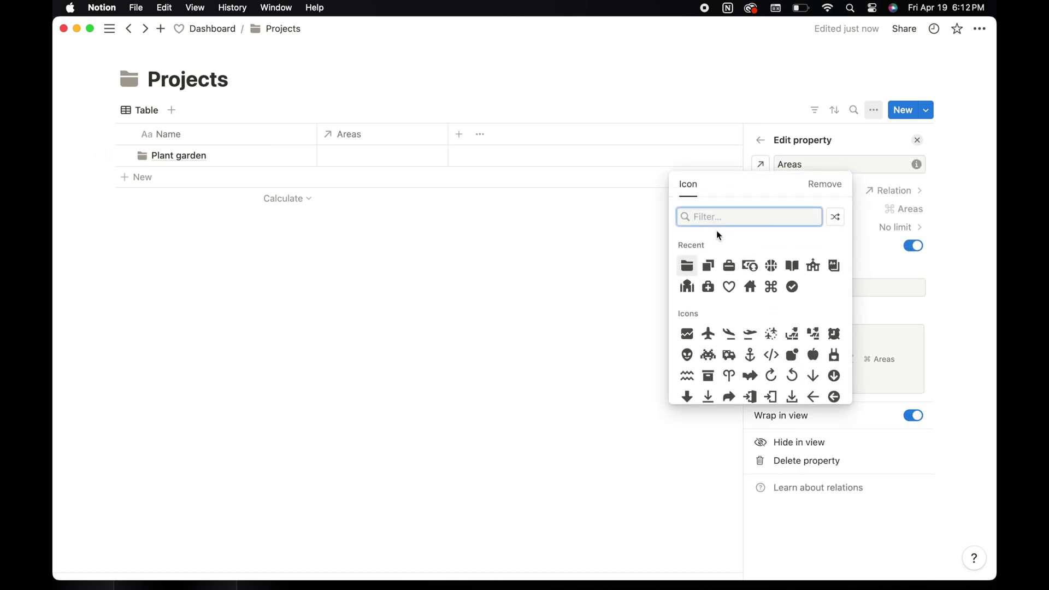
left_click(770, 286)
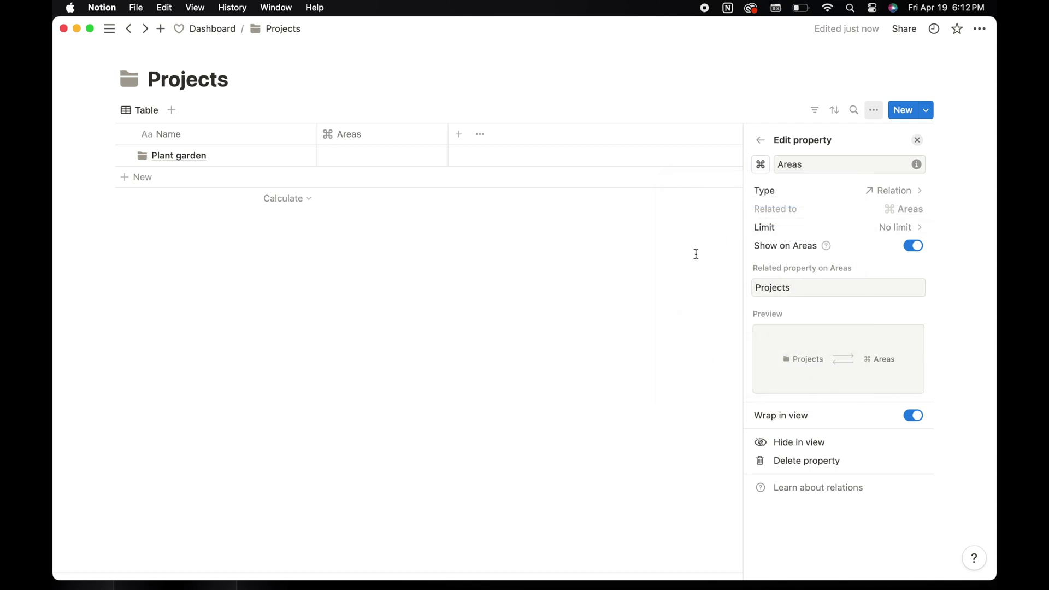
- Add a relation from Projects to the Task database, also shown on Task, and give the property the check-mark icon
left_click(459, 134)
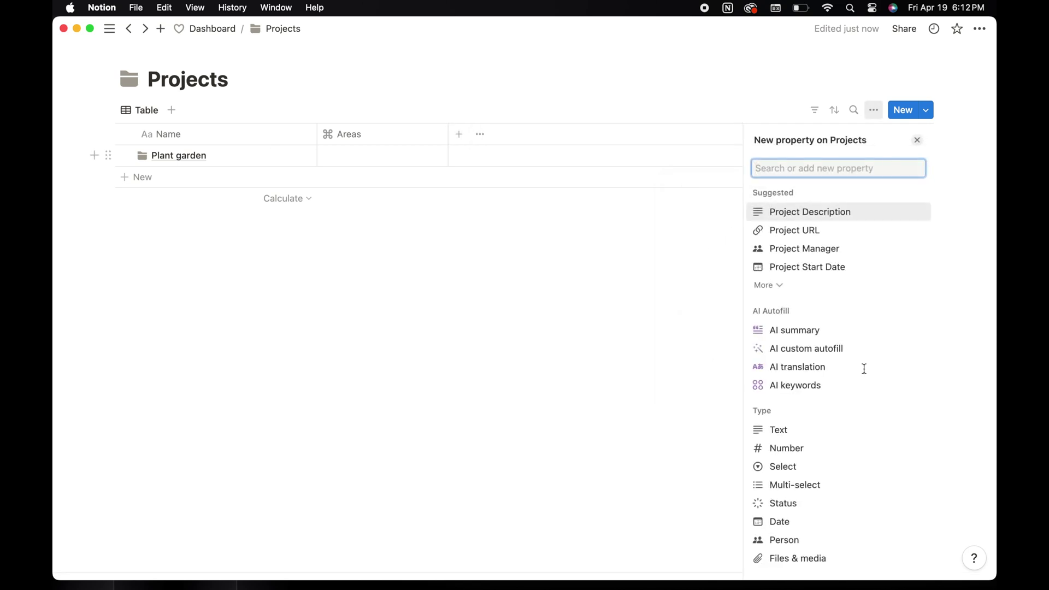
scroll(855, 468, "down", 5)
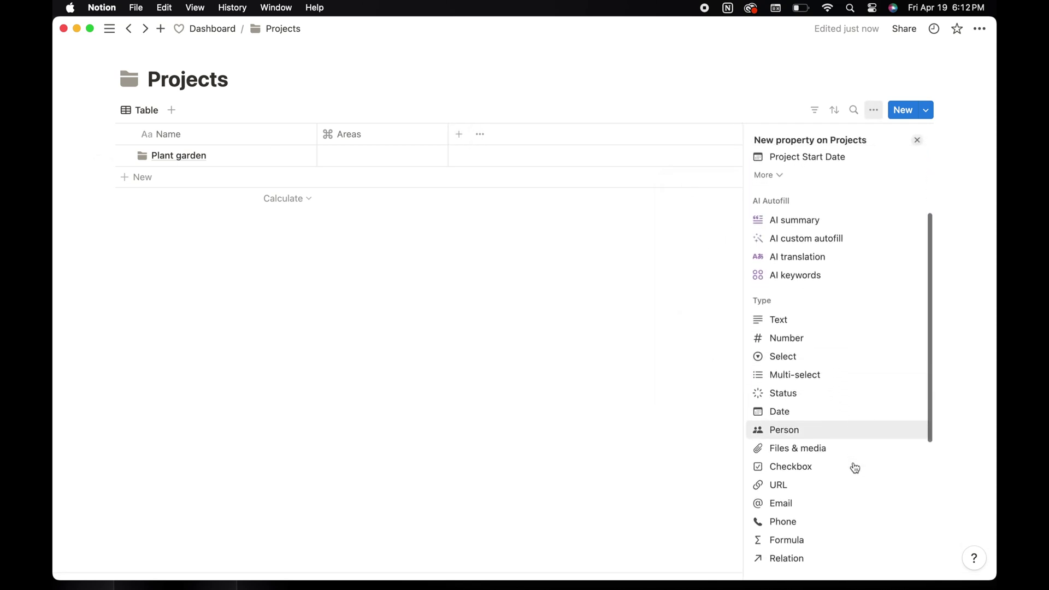
left_click(820, 520)
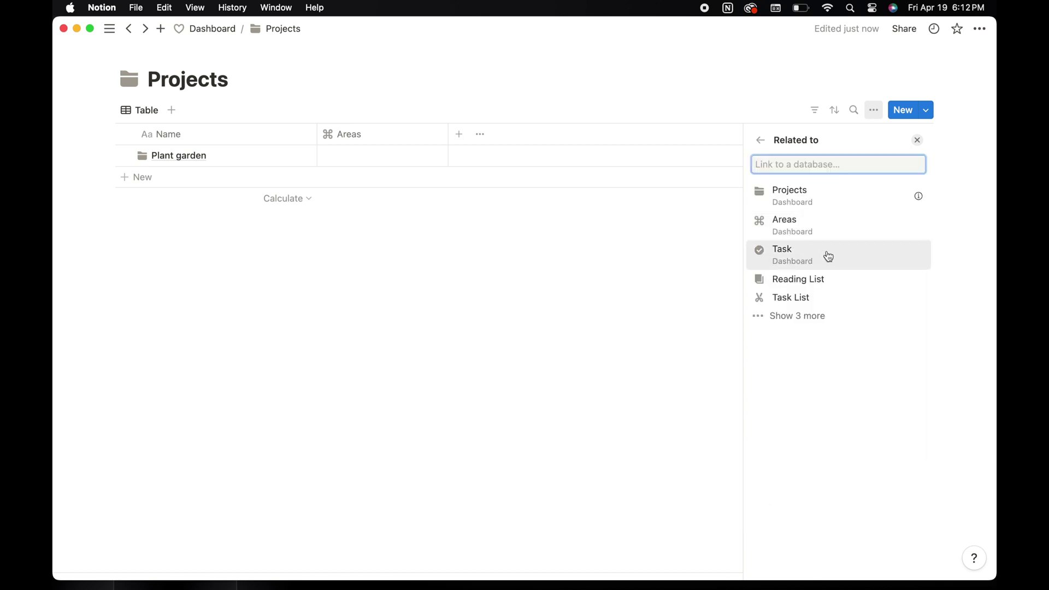
left_click(827, 252)
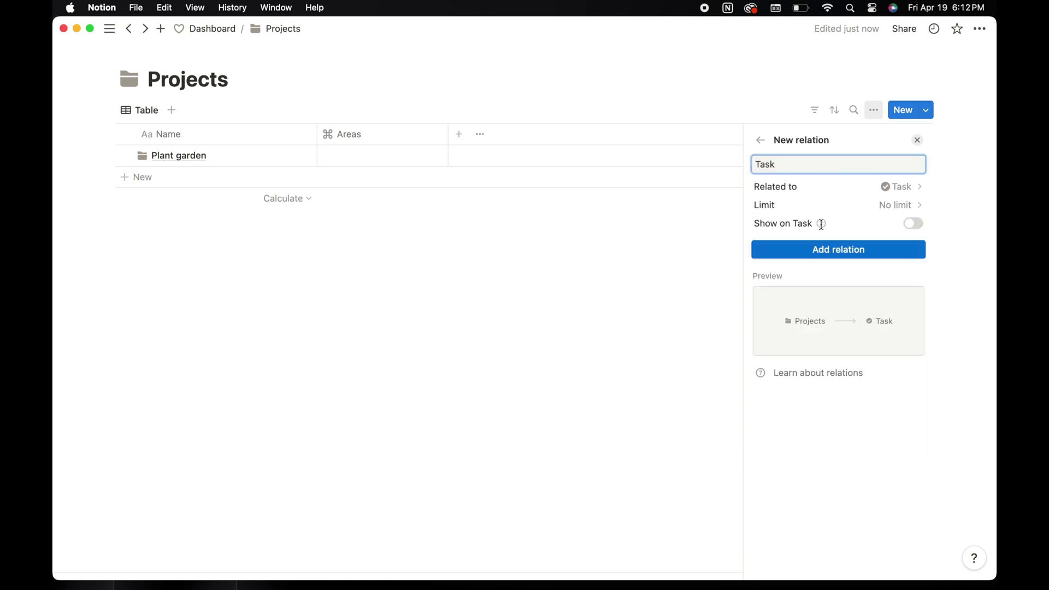
left_click(912, 224)
left_click(855, 296)
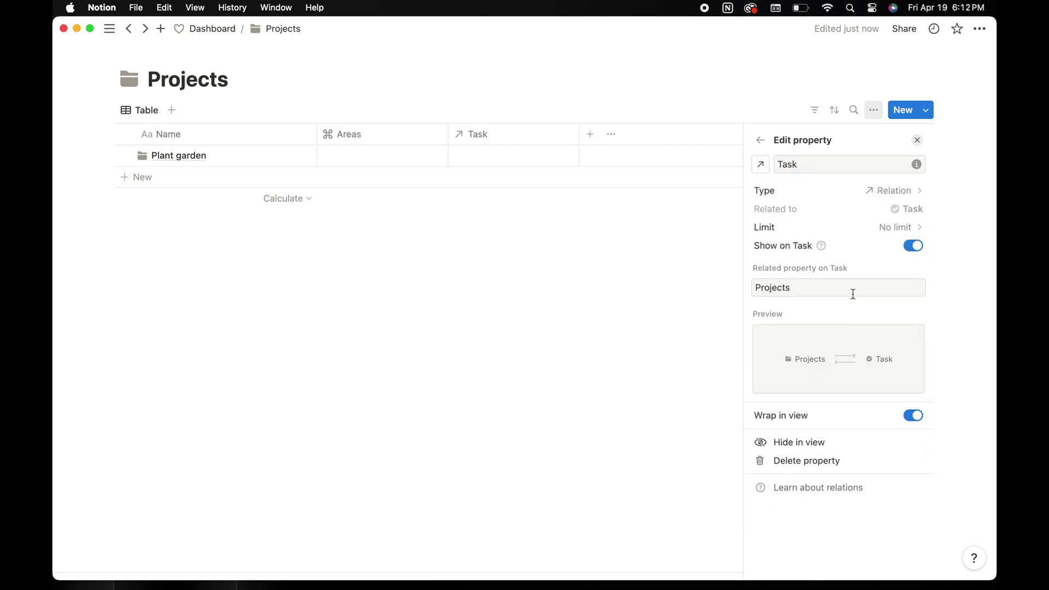
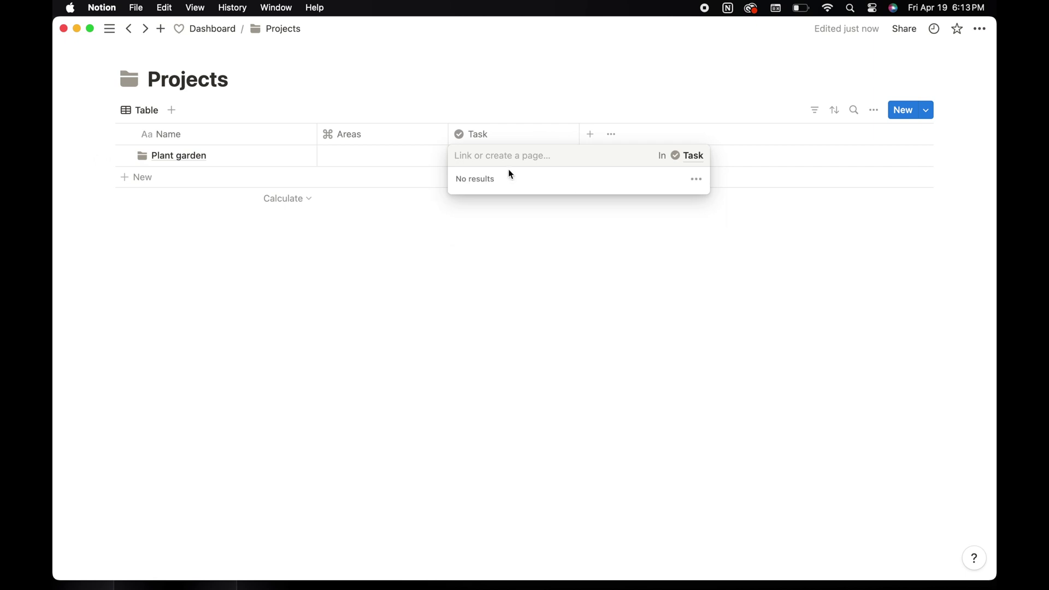
key("Escape")
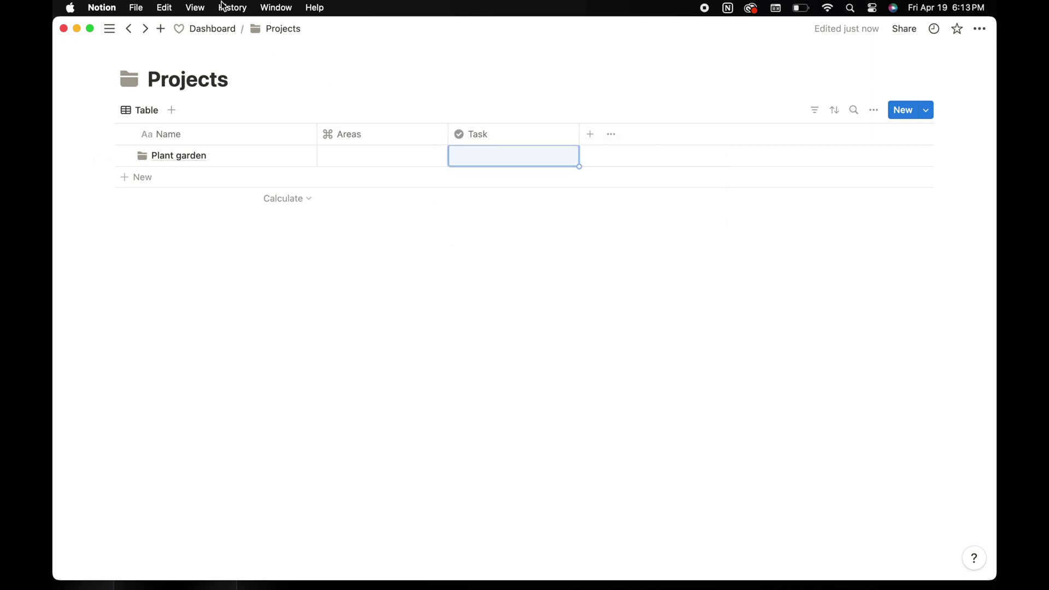
- Open the Task database from the Dashboard and rename it Tasks
left_click(213, 31)
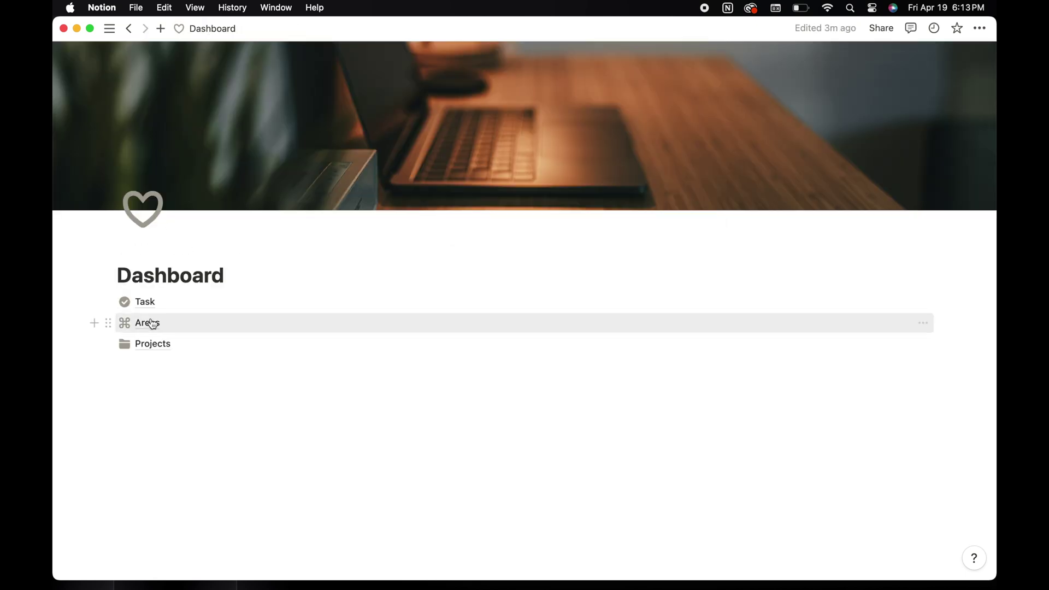
left_click(150, 302)
left_click(194, 79)
type("s")
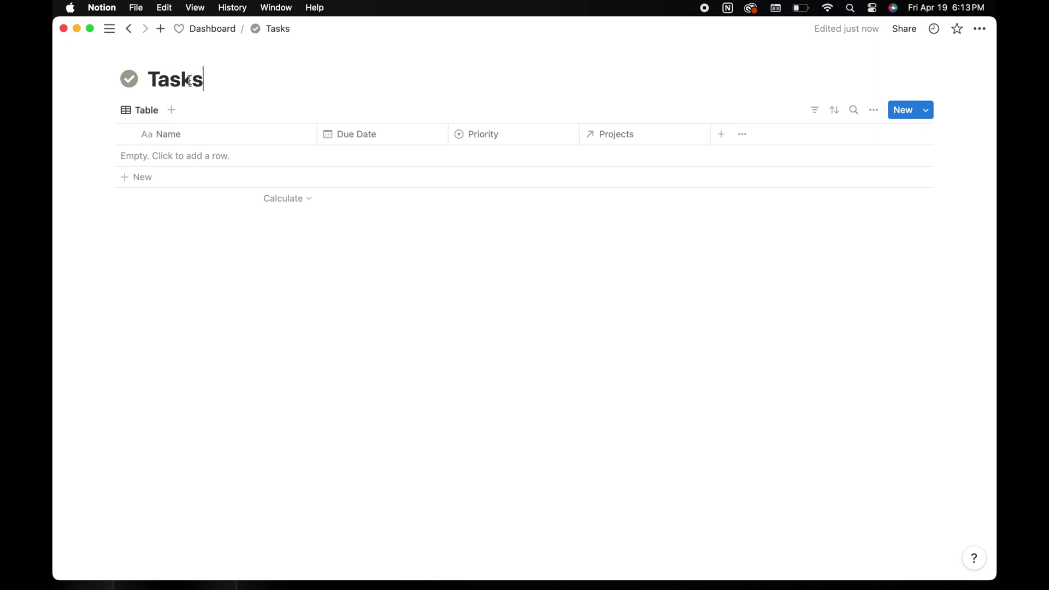
- Add an entry named New Task to the Tasks database
left_click(189, 155)
type("New Task")
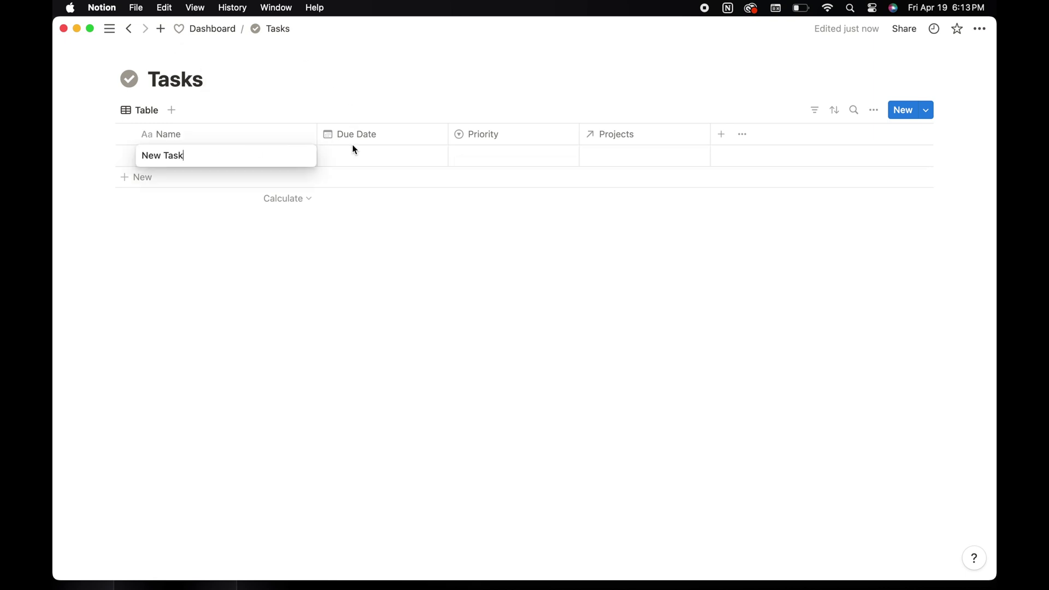
key("Return")
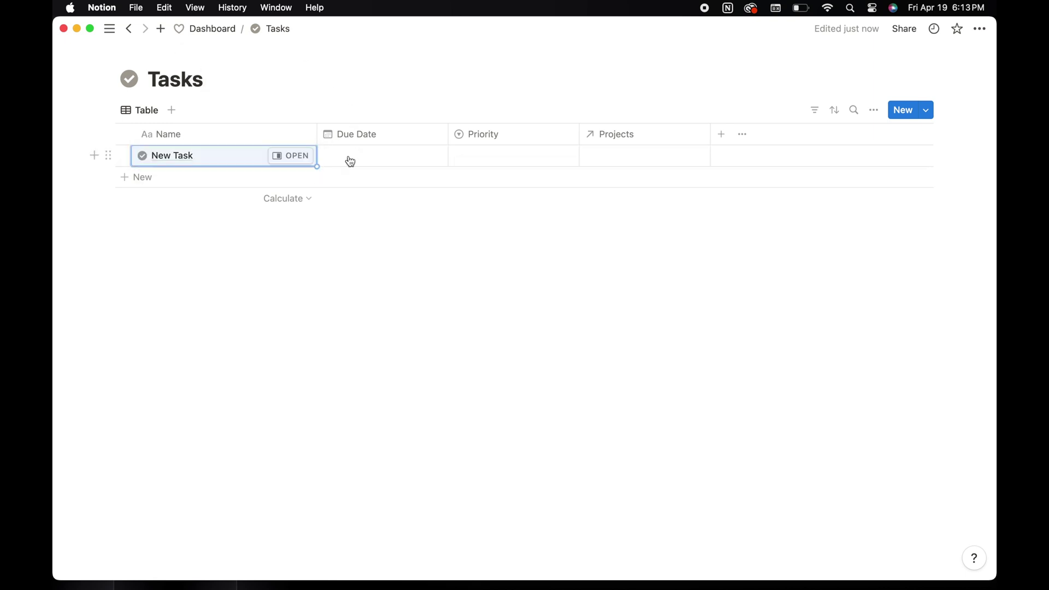
- Set the New Task entry's due date to April 22, 2024 and its priority to Low
left_click(349, 159)
left_click(364, 315)
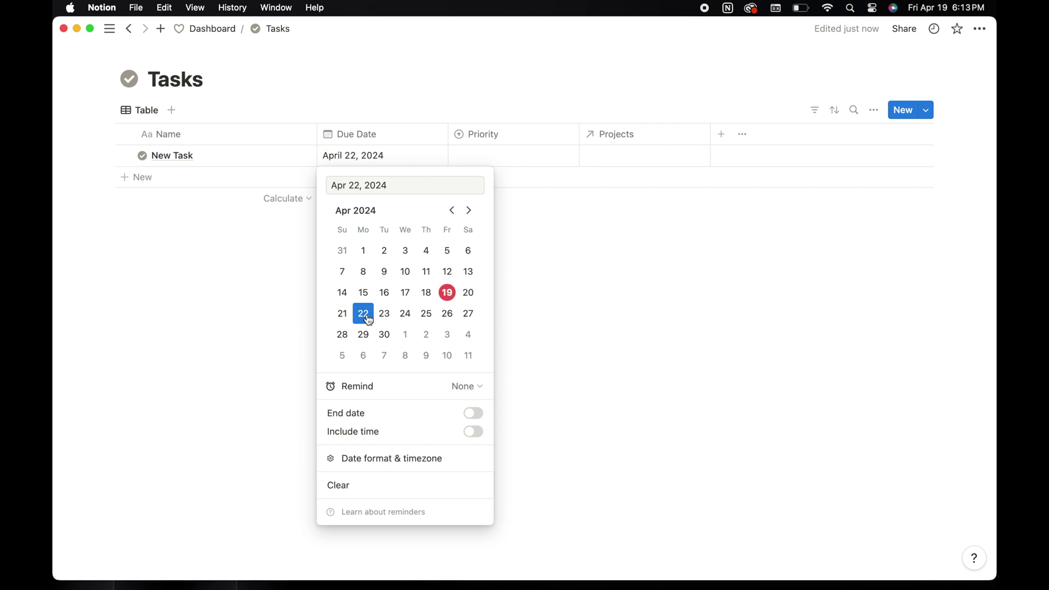
left_click(512, 159)
left_click(511, 159)
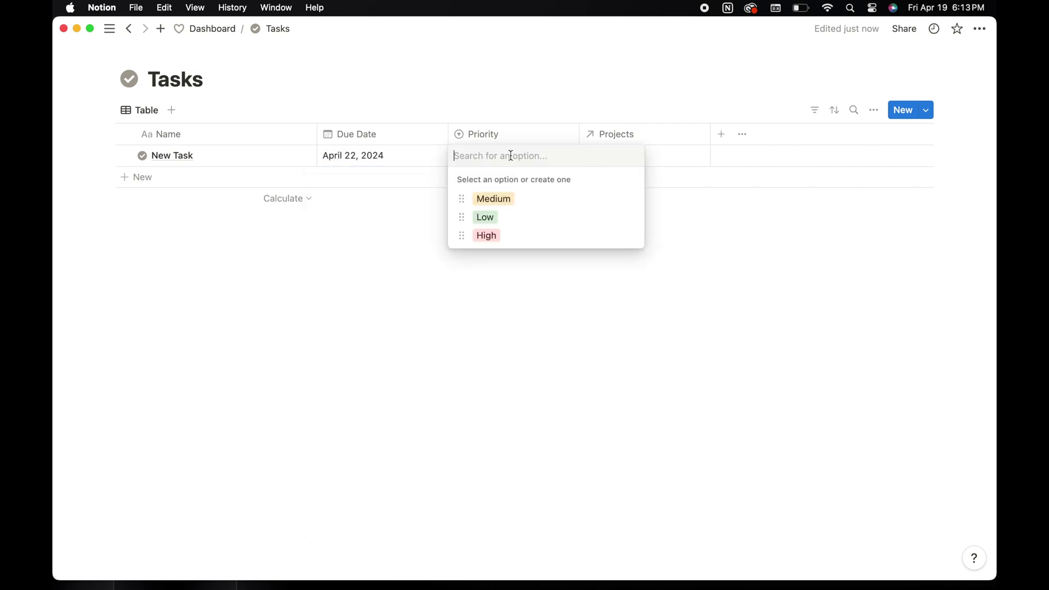
left_click(486, 218)
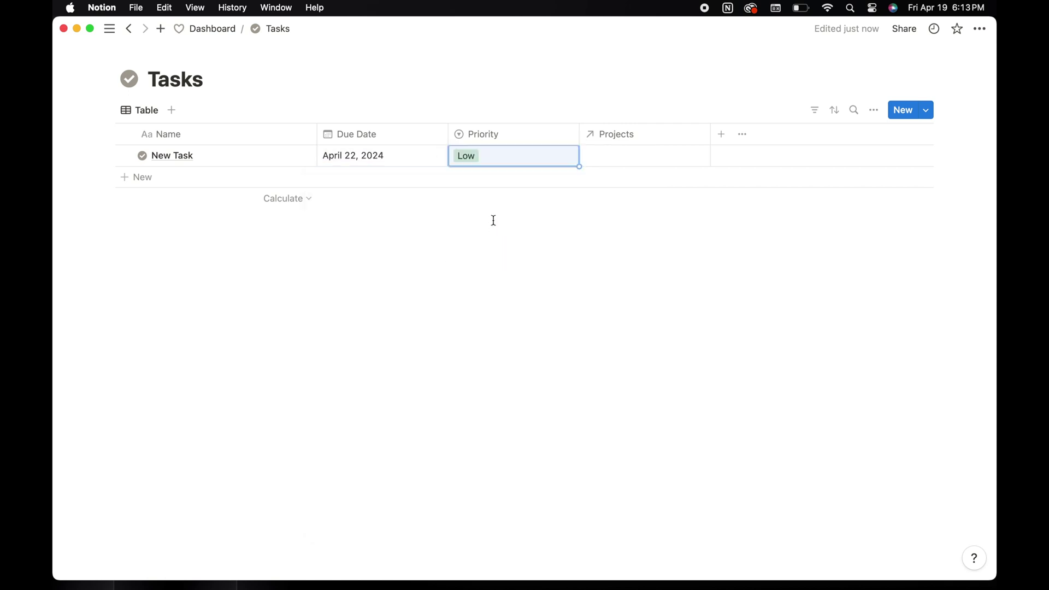
- Link the New Task entry to the Plant garden project
left_click(615, 160)
left_click(632, 198)
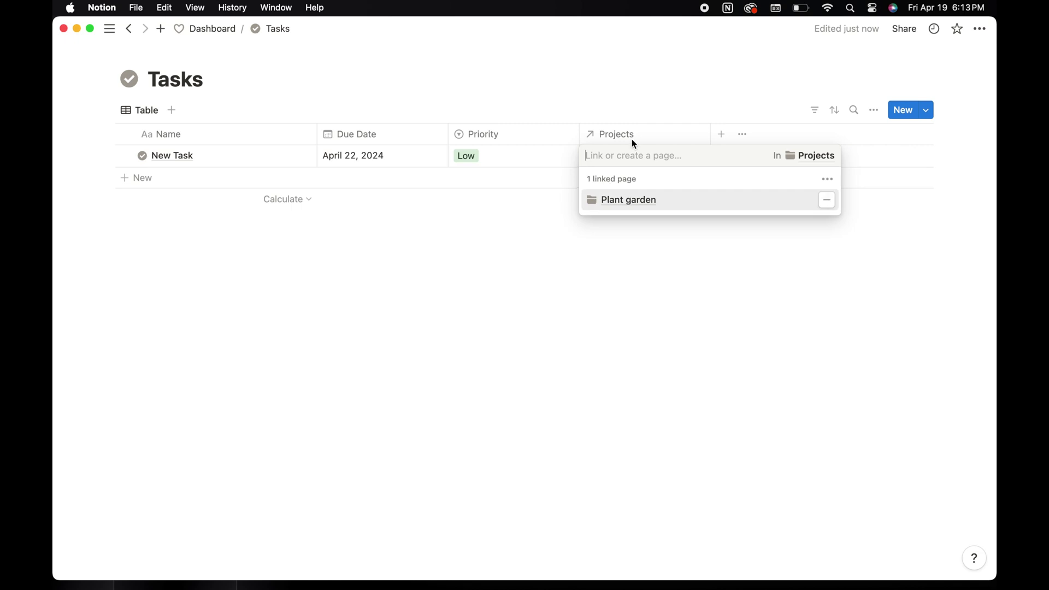
key("Escape")
- Rename the New Task entry to Buy Soil and give the Projects property a folder icon
left_click_drag(219, 156, 140, 159)
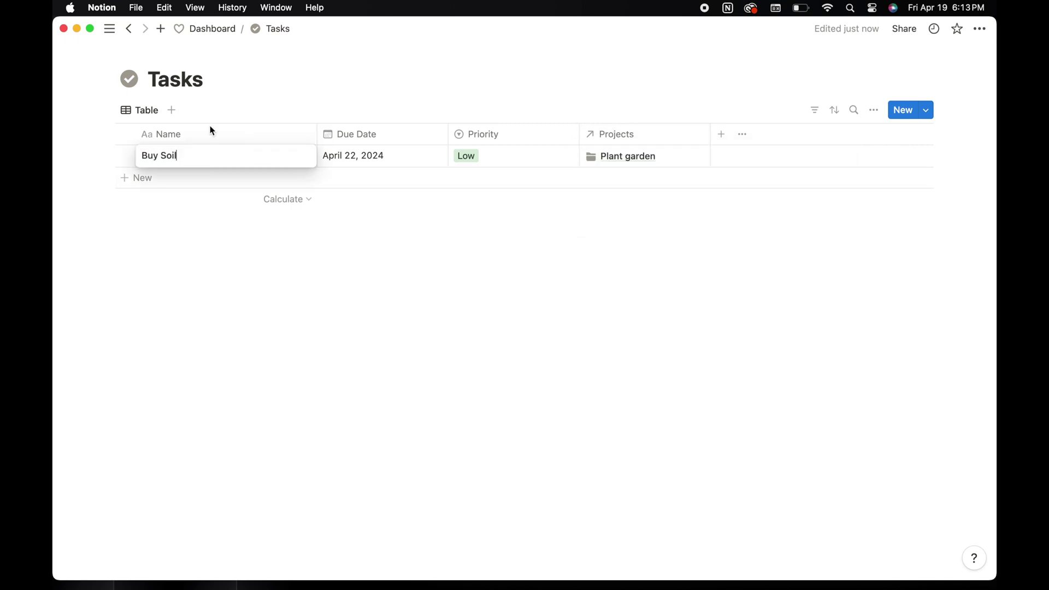
key("Escape")
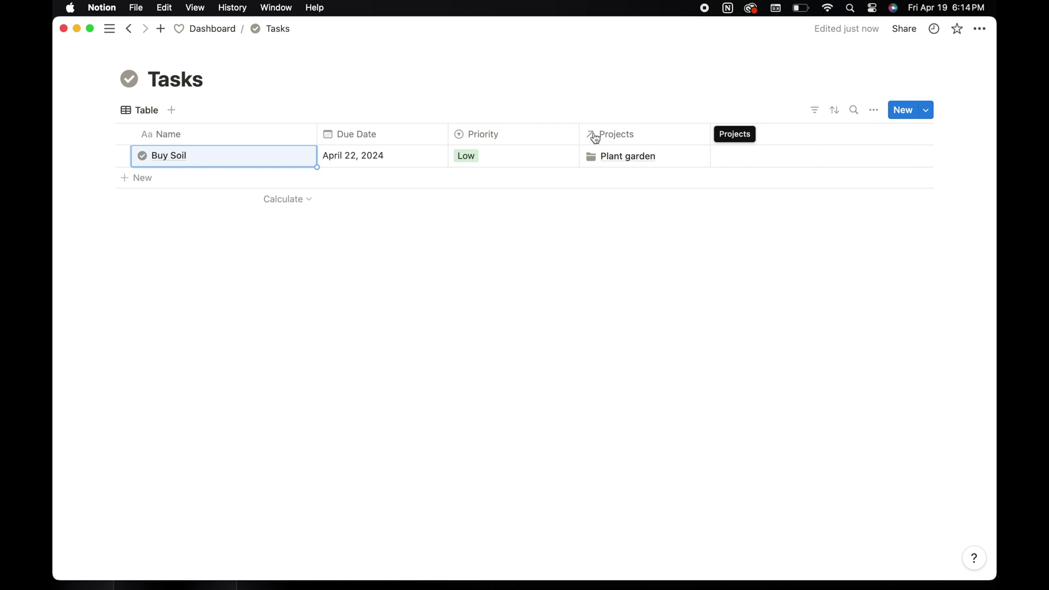
left_click(596, 138)
left_click(597, 163)
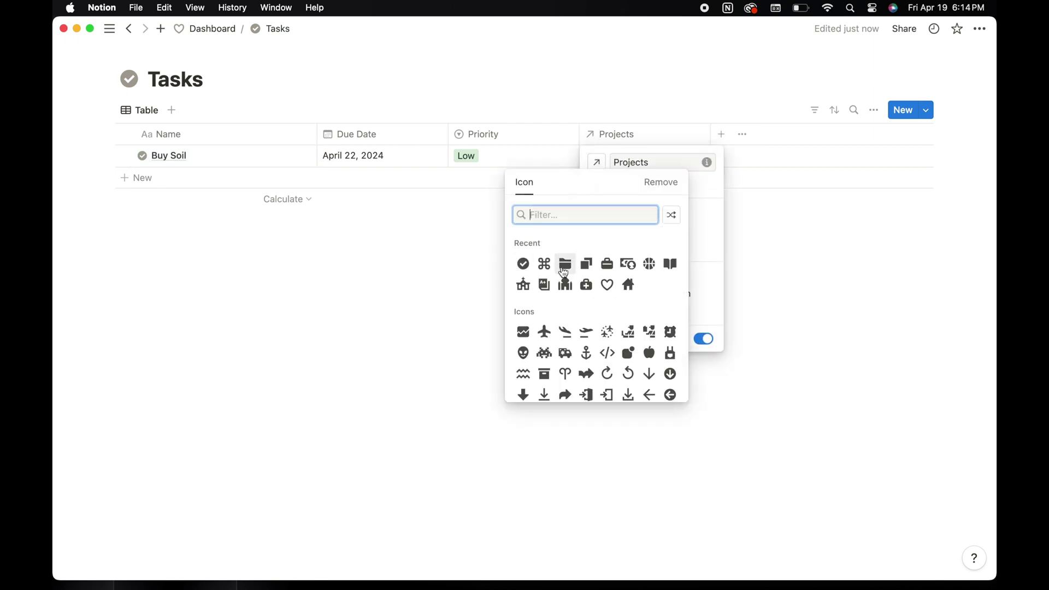
left_click(570, 266)
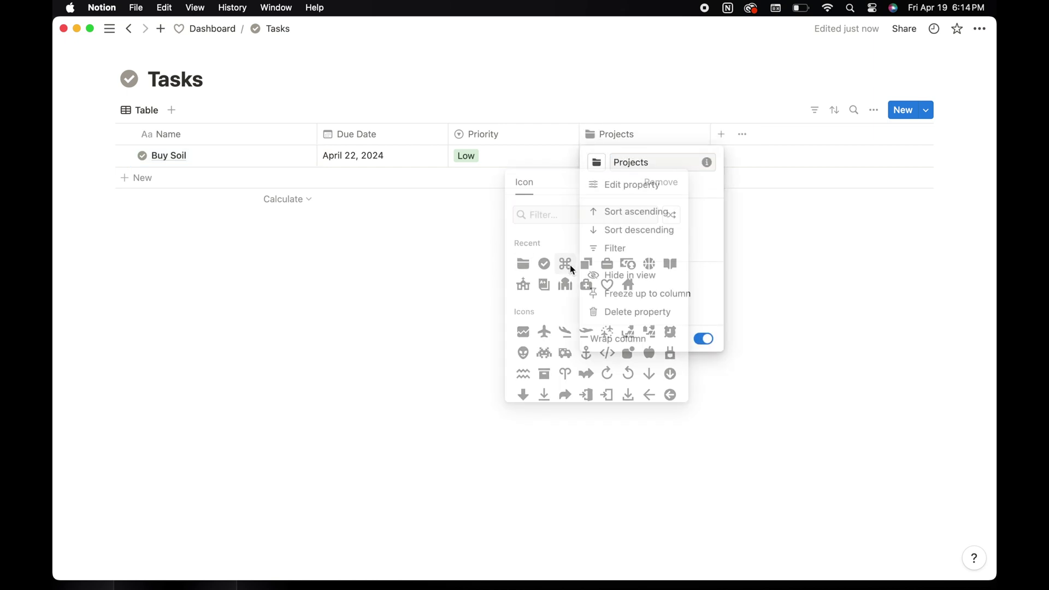
left_click(659, 78)
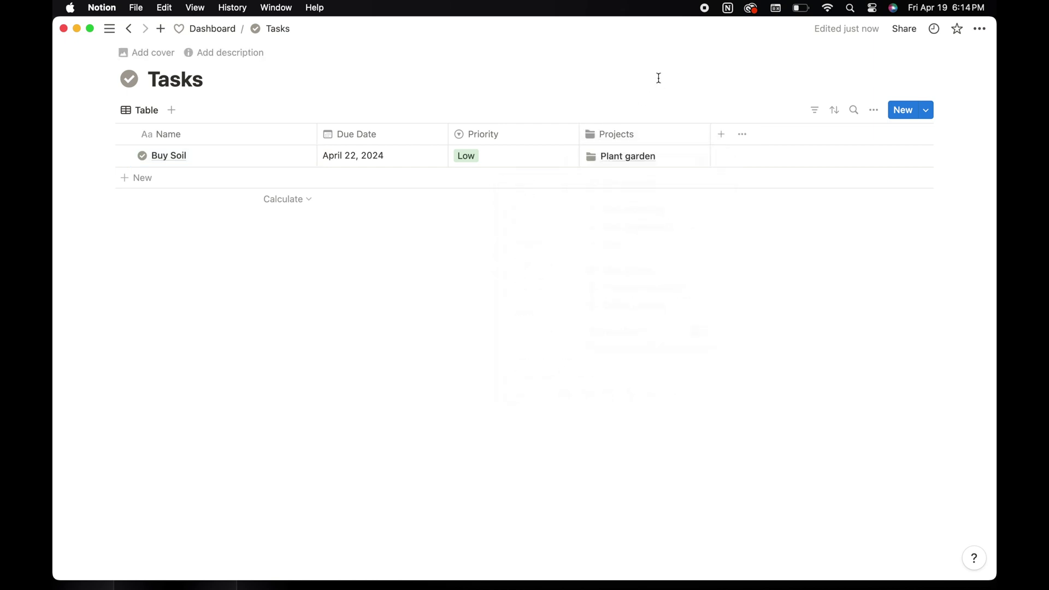
- Add a relation property from Tasks to the Areas database, with the related Tasks property shown on Areas
left_click(725, 145)
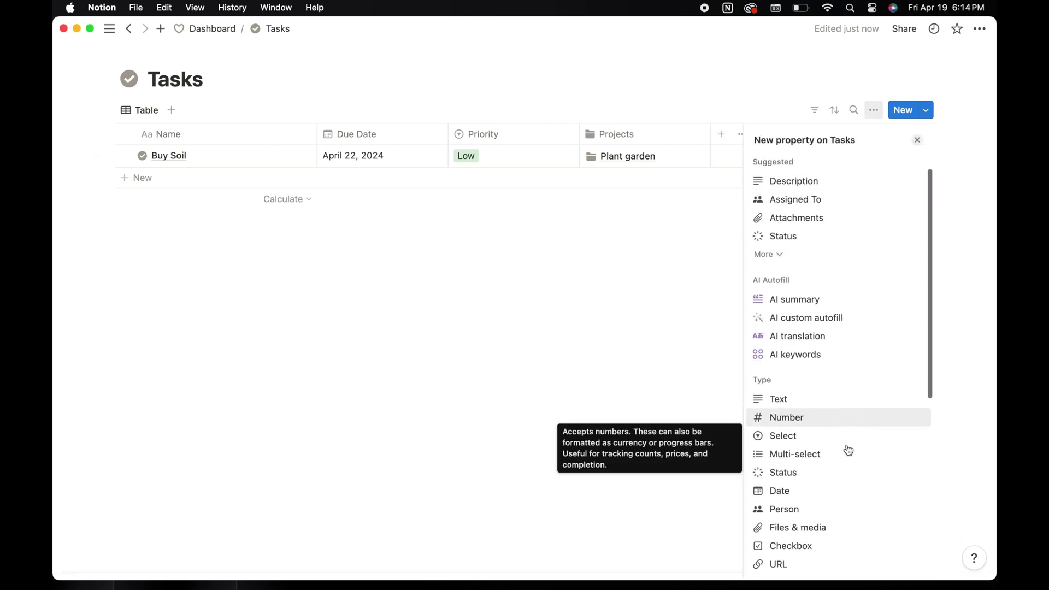
scroll(848, 450, "down", 5)
left_click(837, 461)
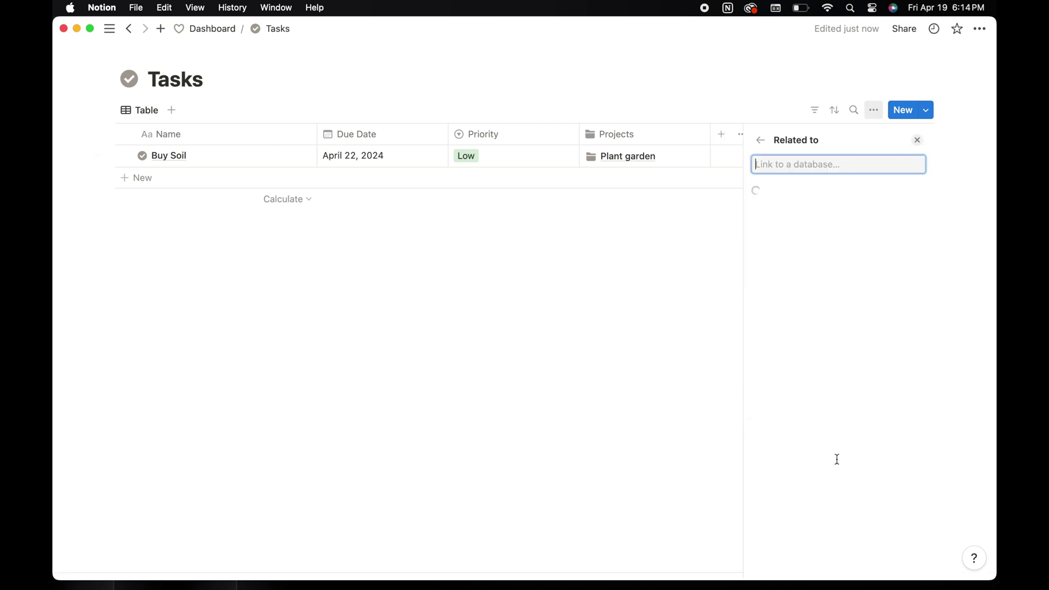
left_click(842, 254)
left_click(917, 224)
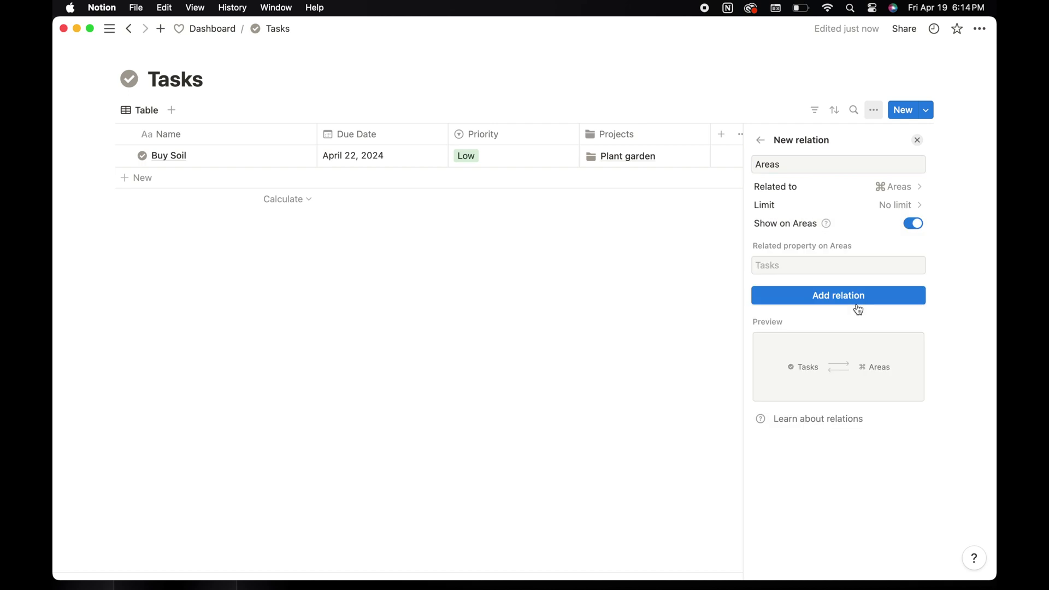
left_click(858, 302)
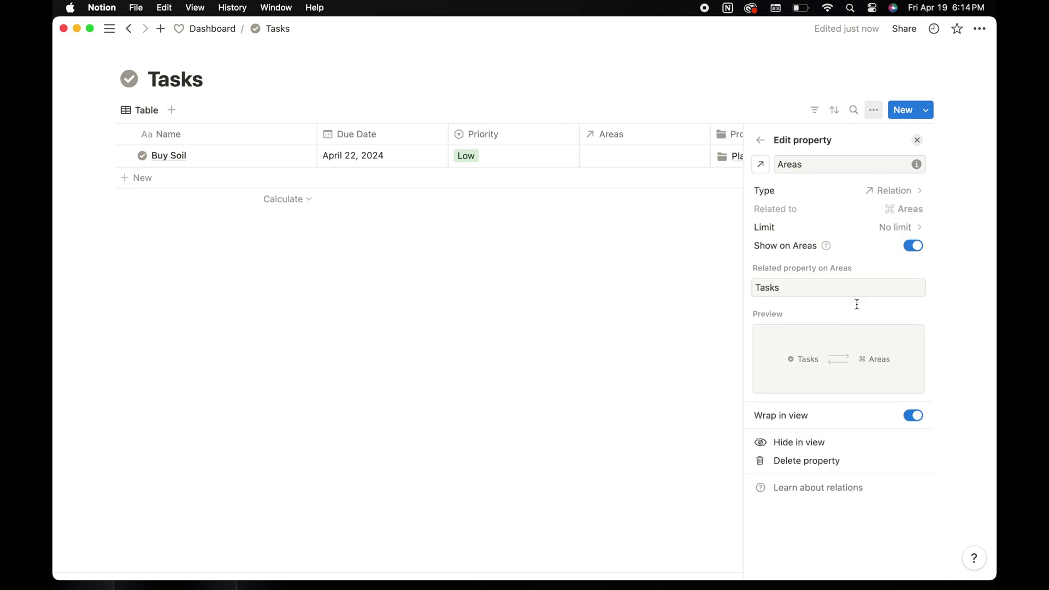
- Give the Areas relation property in the Tasks database the command-symbol icon
left_click(760, 171)
left_click(730, 270)
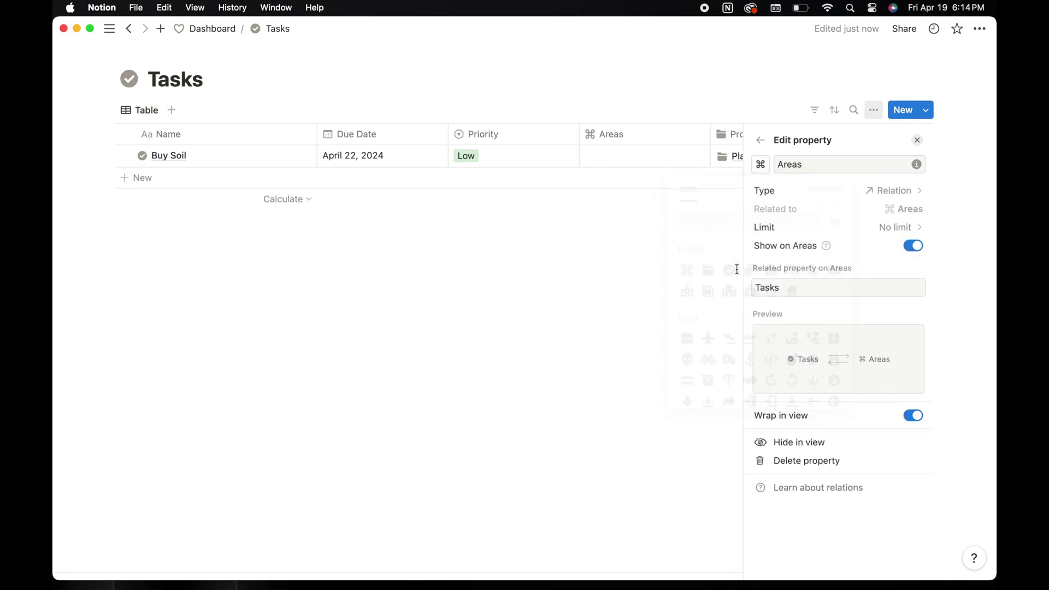
left_click(644, 269)
- Link the Buy Soil task to the Household area
left_click(664, 156)
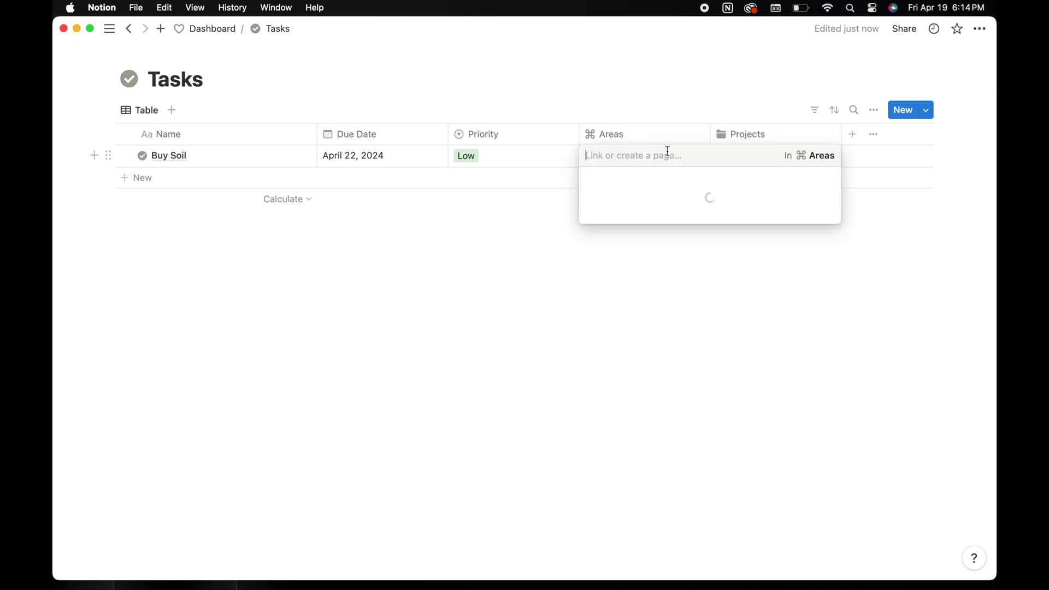
left_click(648, 218)
left_click(534, 239)
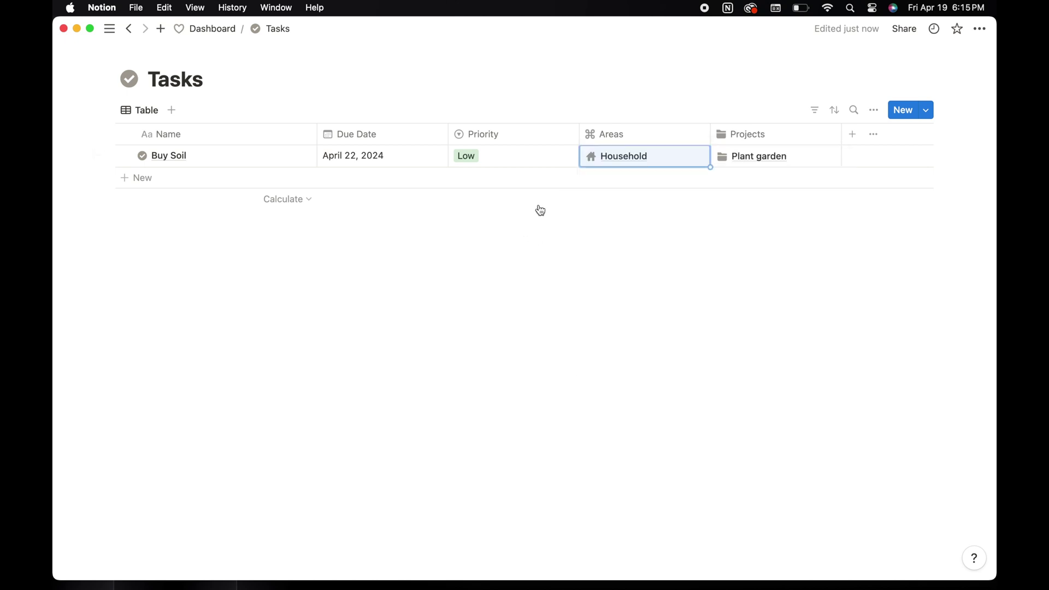
- Narrow the Priority, Areas, Projects and Due Date columns to fit their contents
left_click_drag(579, 133, 526, 133)
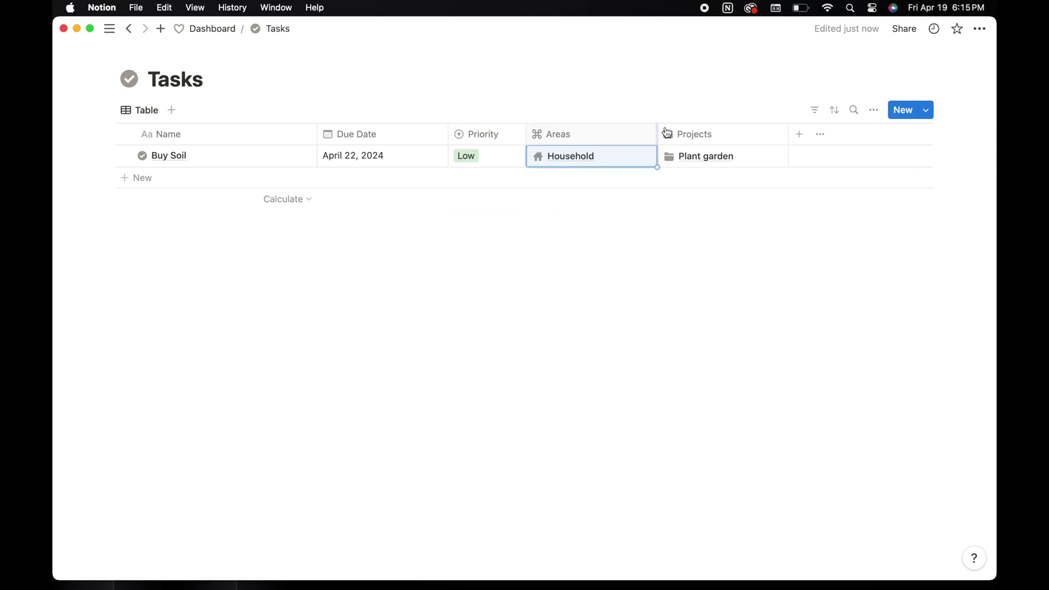
left_click_drag(658, 128, 616, 128)
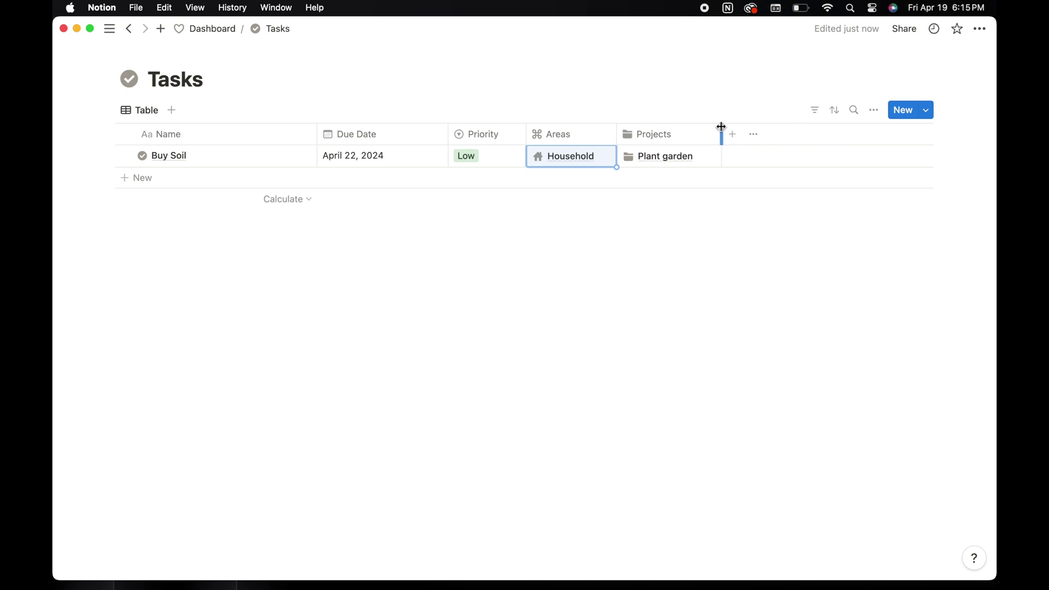
left_click_drag(722, 127, 716, 127)
left_click_drag(449, 131, 412, 126)
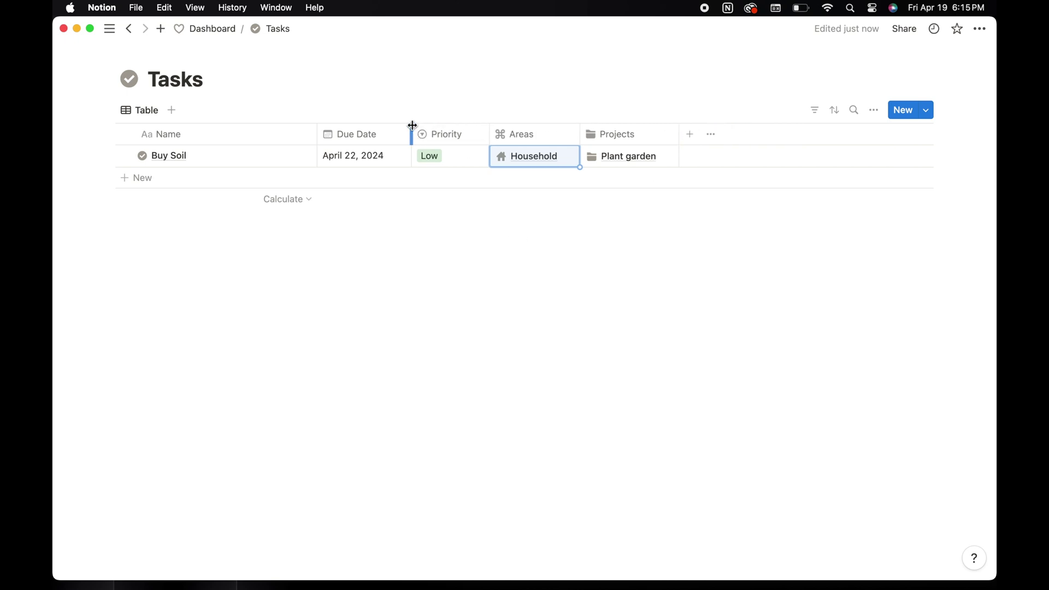
- Add a Checkbox property to the Tasks database and narrow its column to the width of the checkbox
left_click(690, 133)
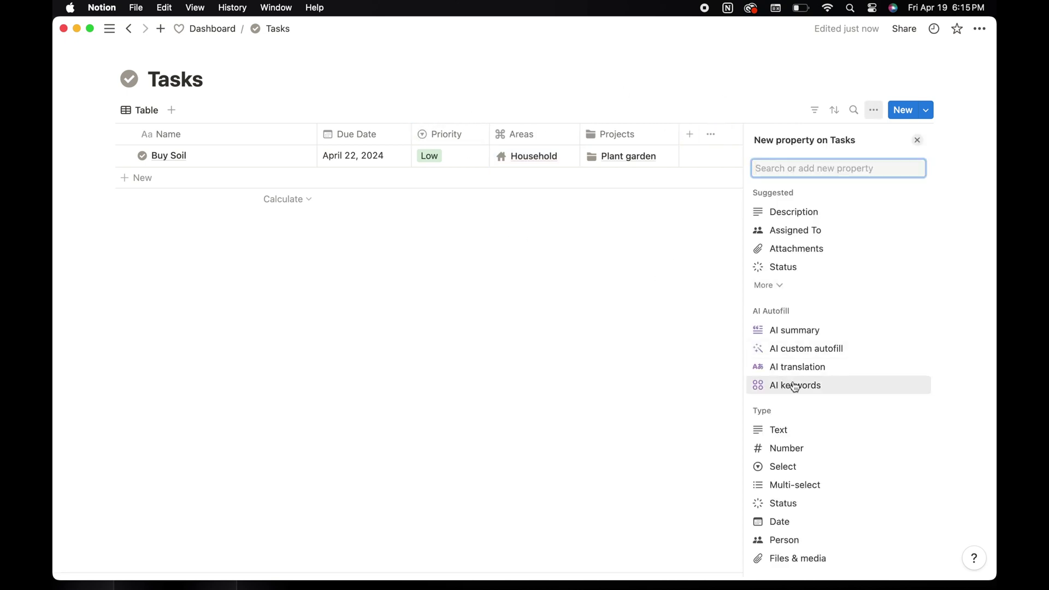
scroll(795, 387, "down", 5)
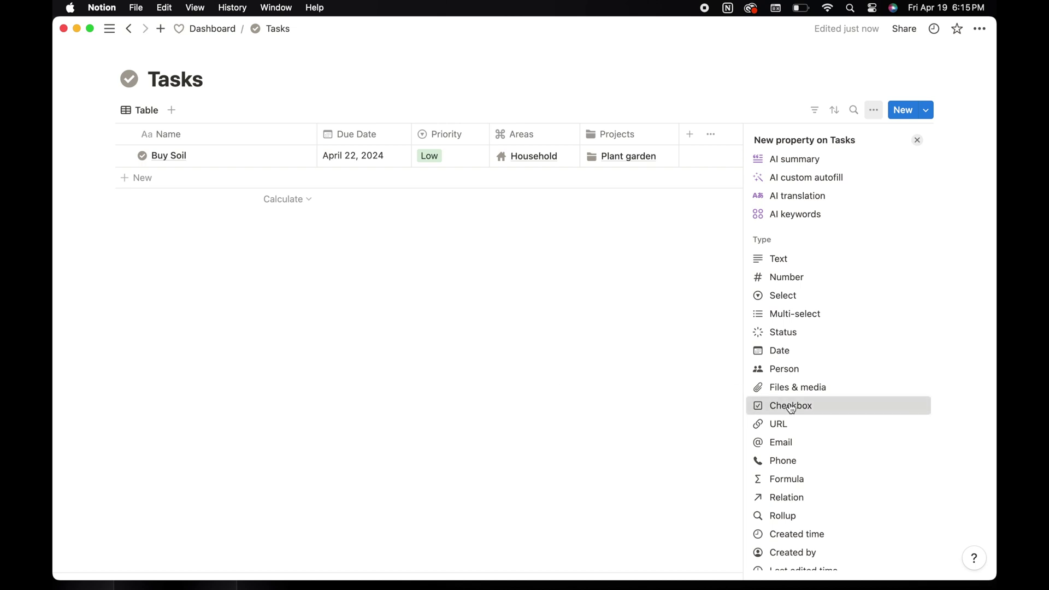
left_click(792, 407)
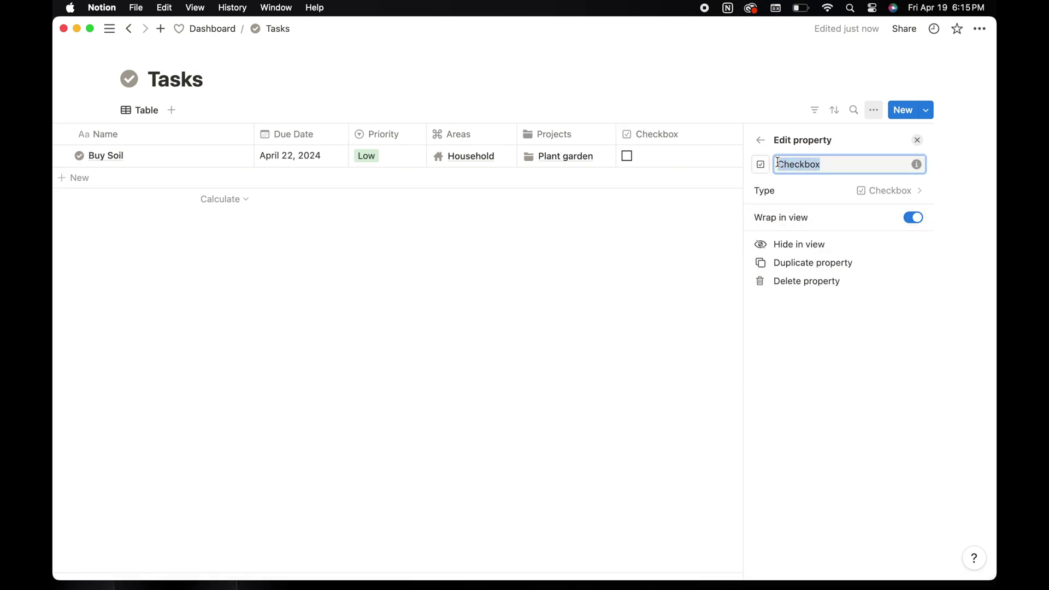
left_click(672, 220)
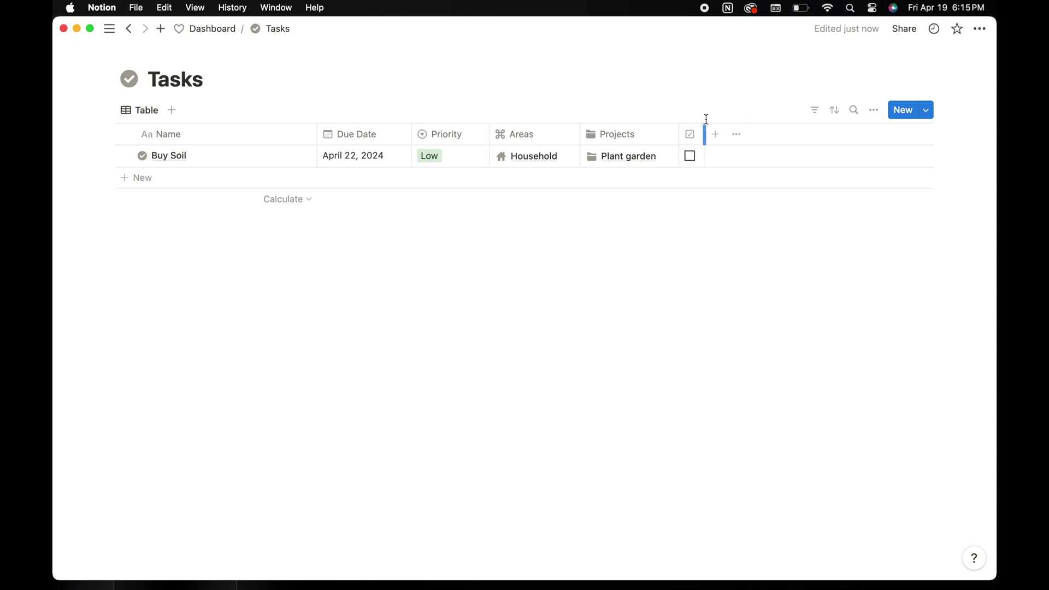
- Return to the Dashboard, open the Areas database and give its Projects property a folder icon
left_click(217, 30)
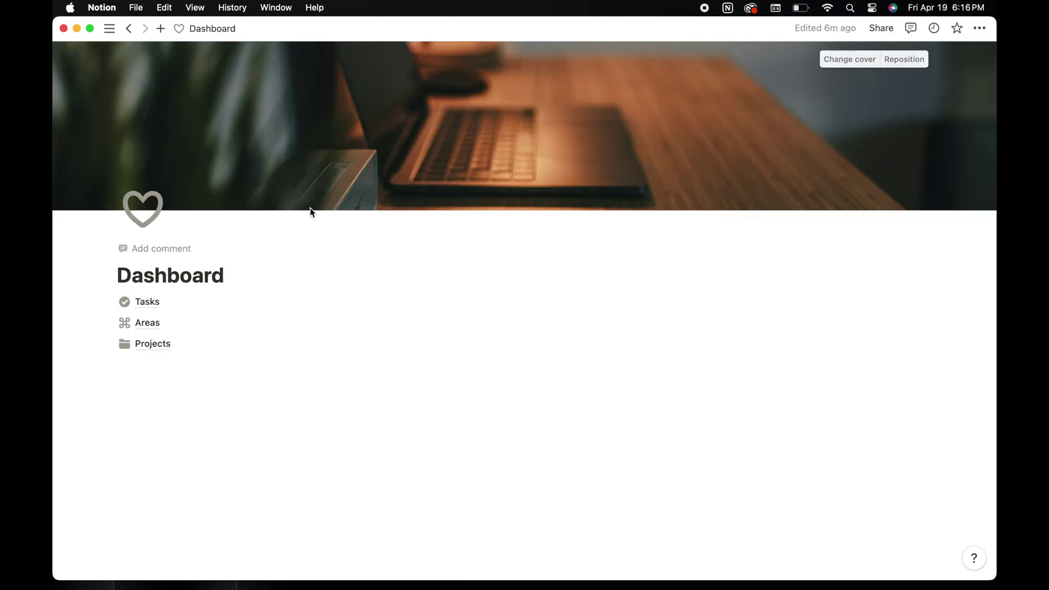
left_click(145, 302)
left_click(210, 28)
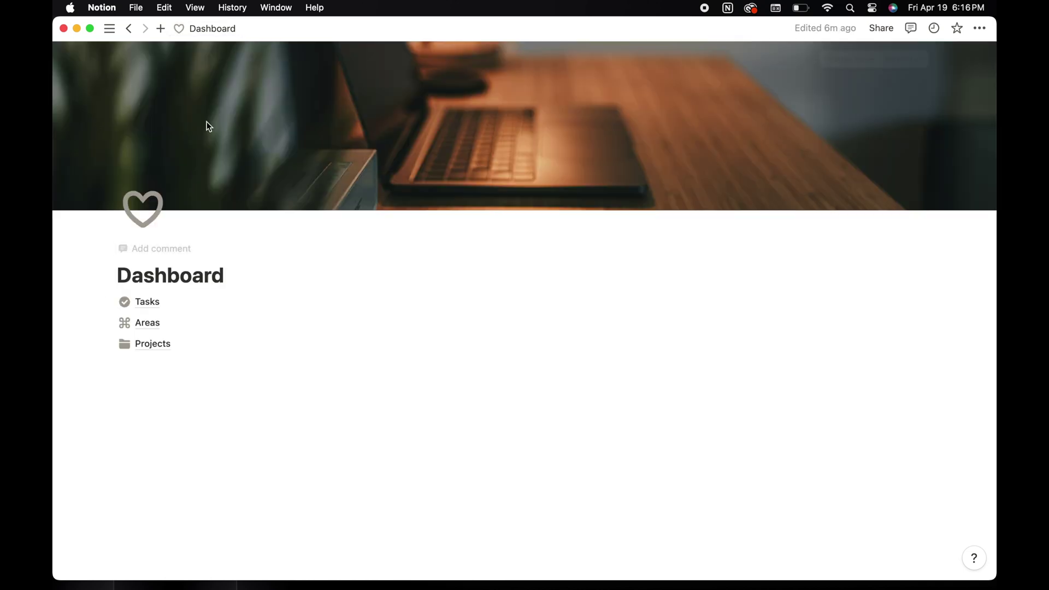
left_click(148, 323)
left_click(330, 134)
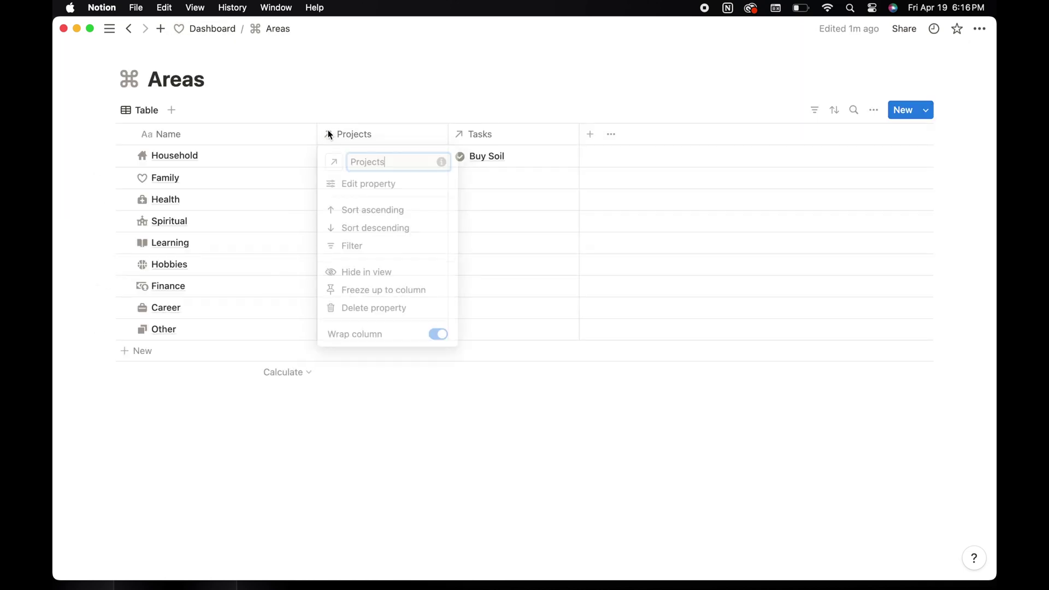
left_click(334, 162)
left_click(284, 277)
left_click(469, 127)
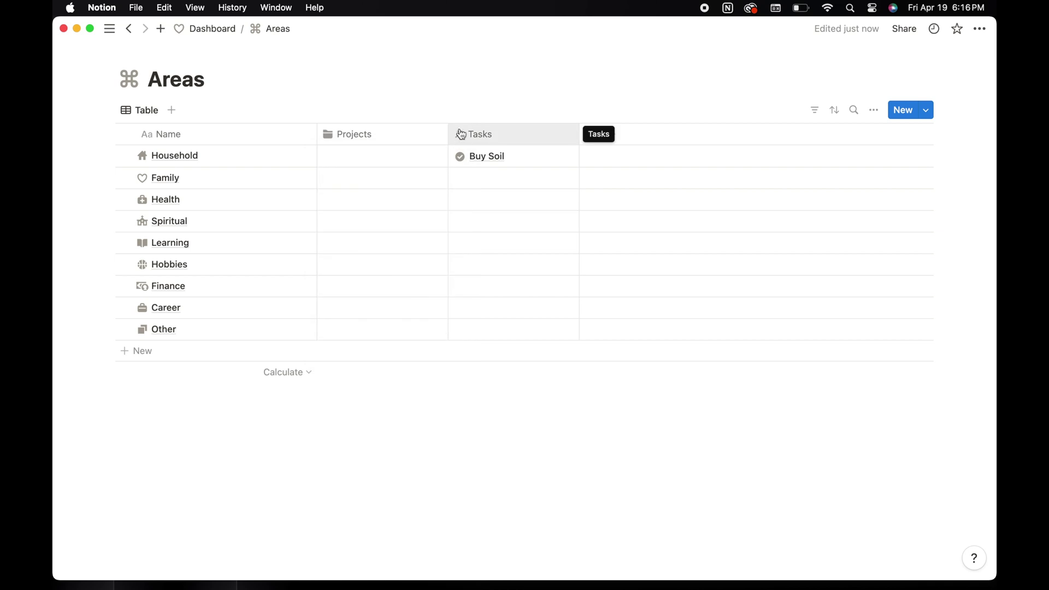
- Give the Tasks property in the Areas database the round checkmark icon
left_click(464, 131)
left_click(465, 162)
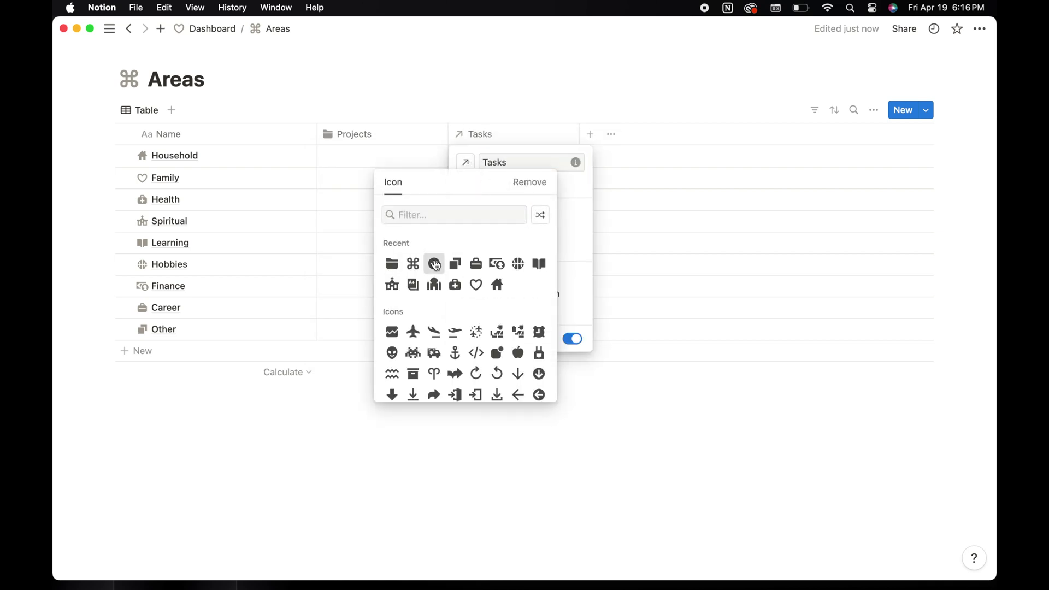
left_click(443, 265)
left_click(490, 70)
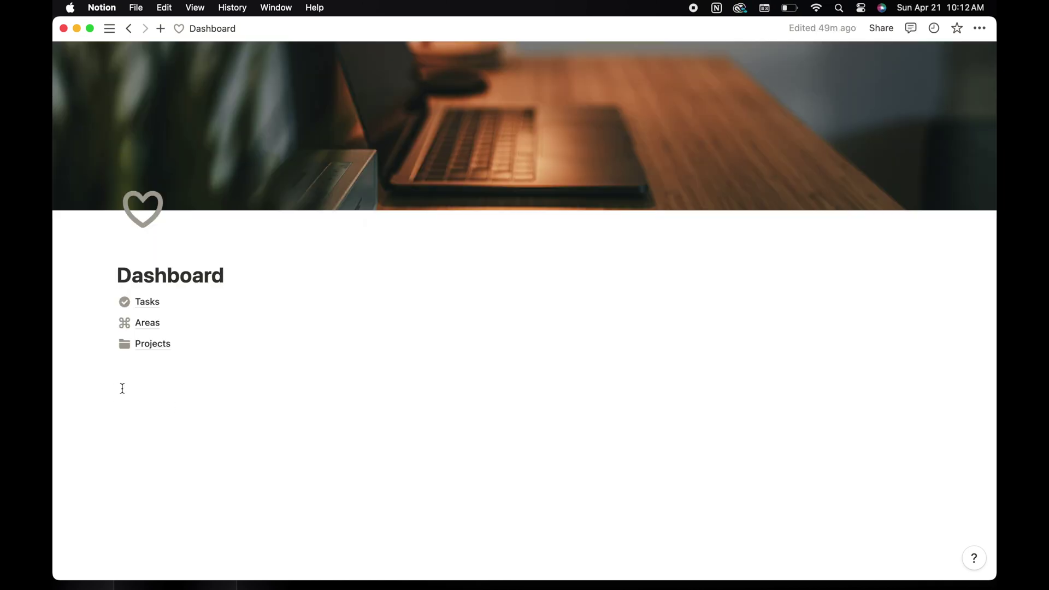
- Insert a callout reading Database below the Projects link on the Dashboard
left_click(123, 388)
key("Return")
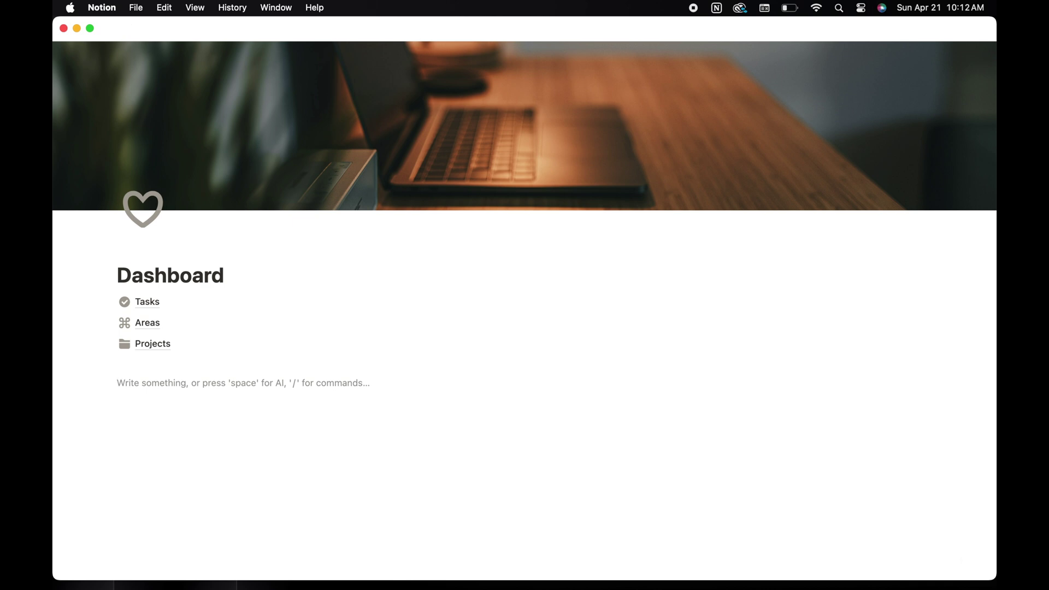
type("/call")
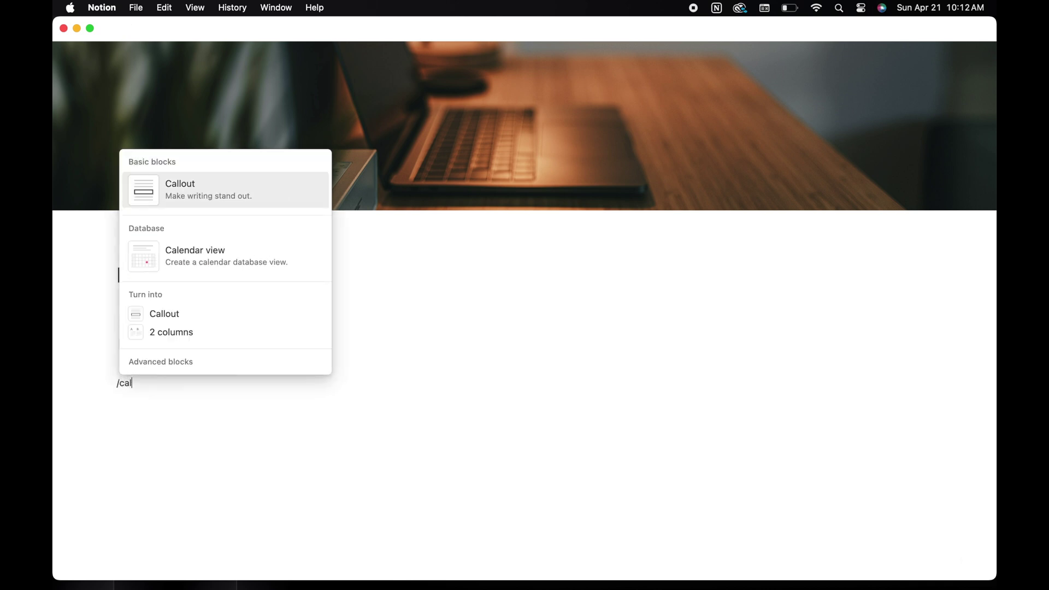
left_click(169, 309)
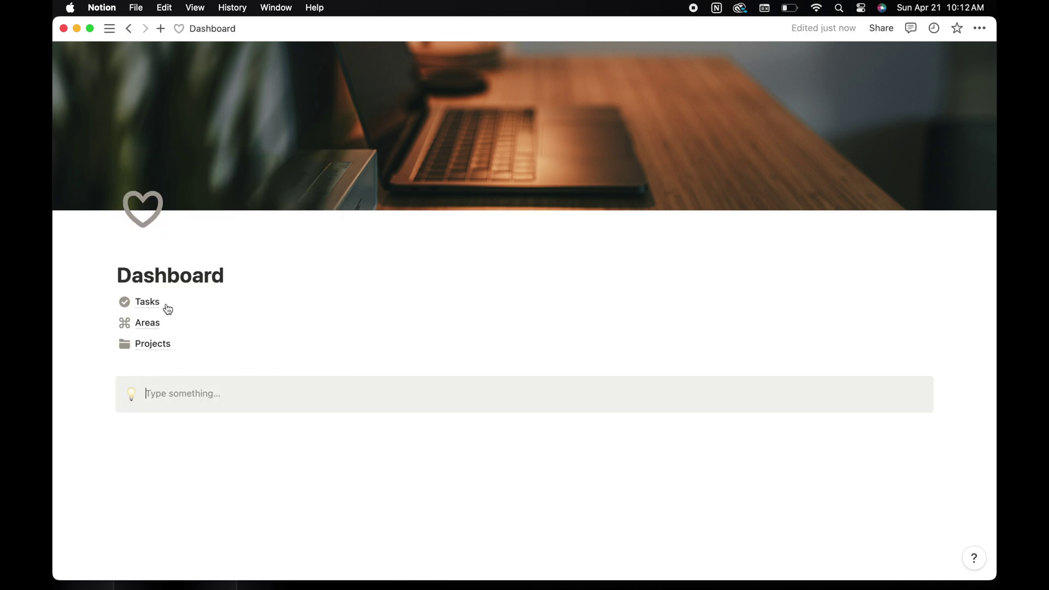
type("Dat")
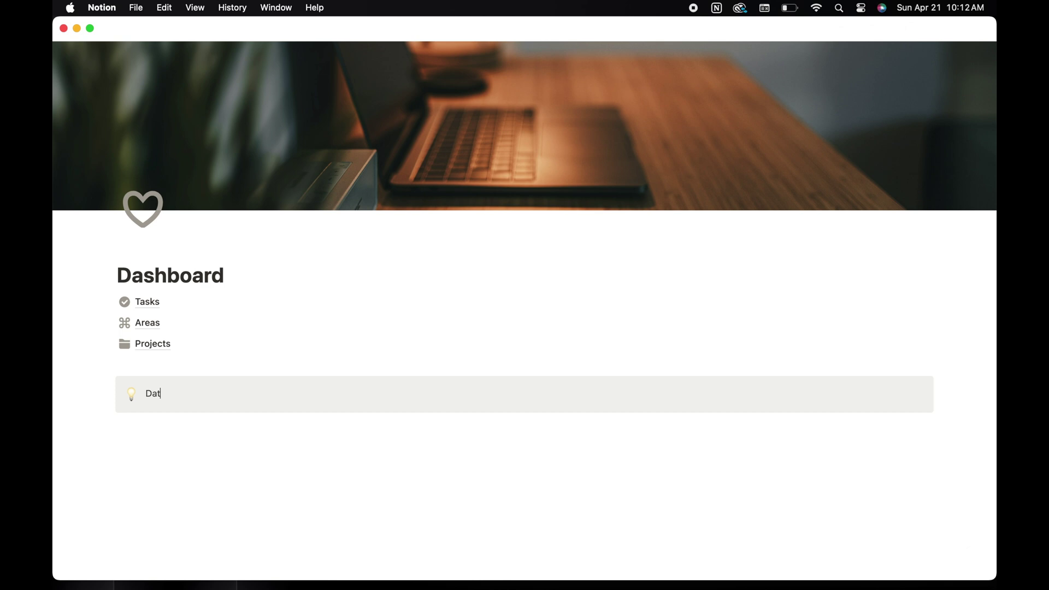
type("abase")
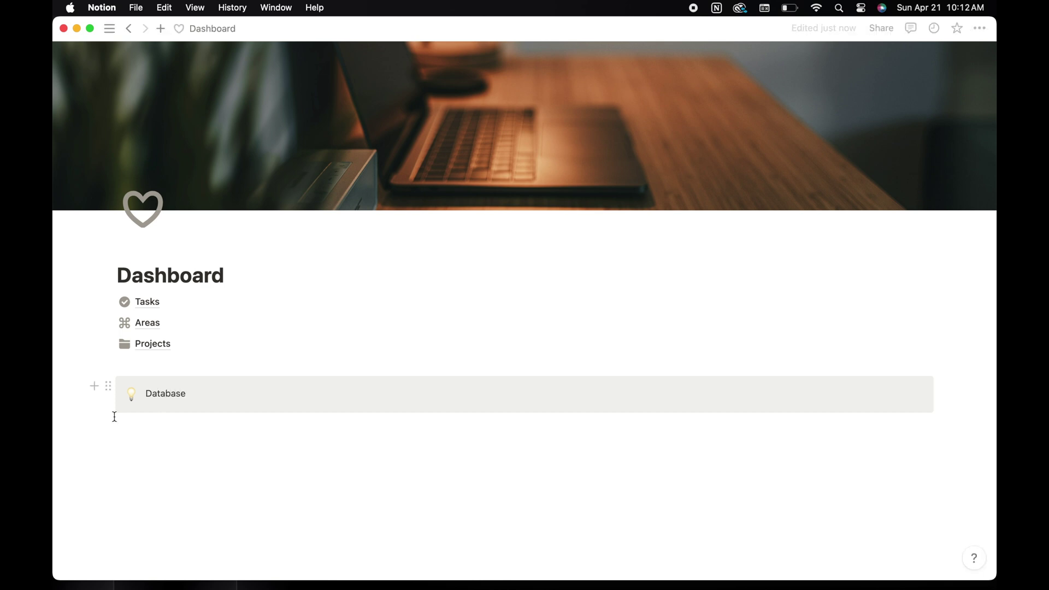
- Replace the Database callout's light bulb with the light gray database icon
left_click(131, 394)
left_click(124, 168)
type("dat")
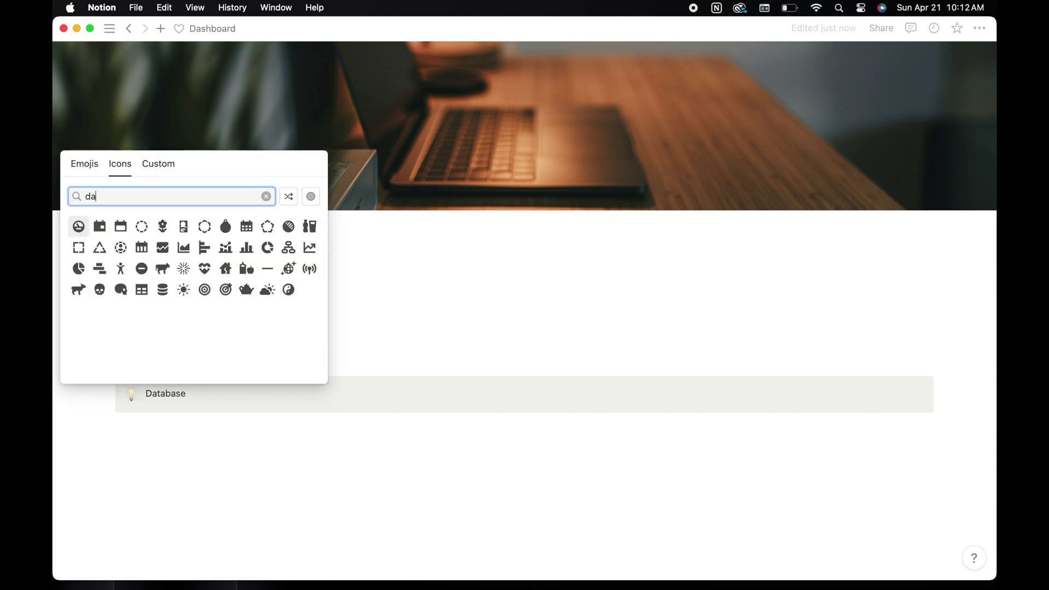
mouse_move(121, 252)
left_click(77, 269)
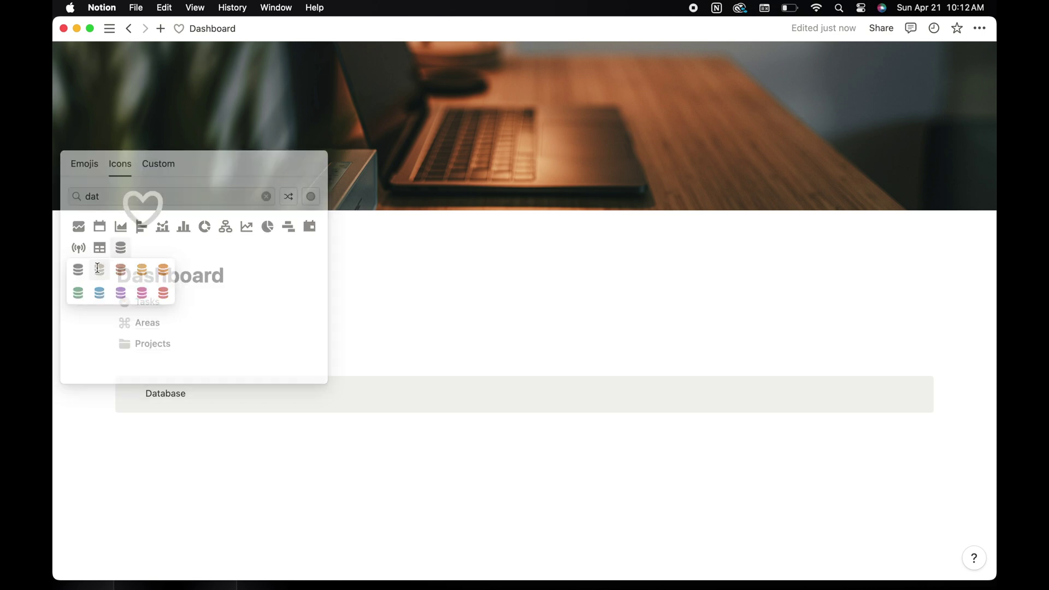
- Set the Database callout's color to Default background
left_click(110, 387)
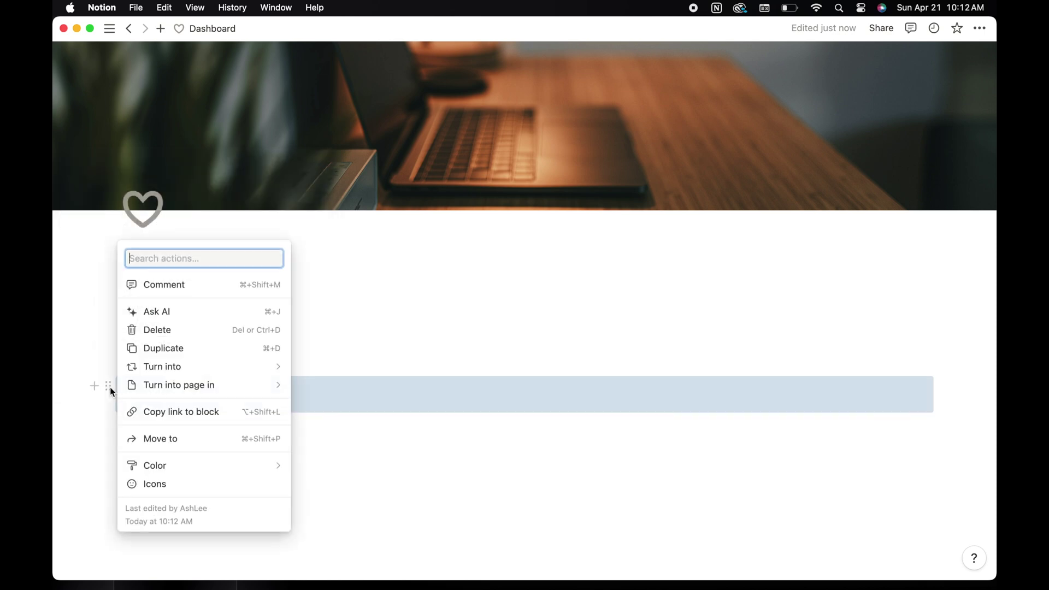
mouse_move(187, 466)
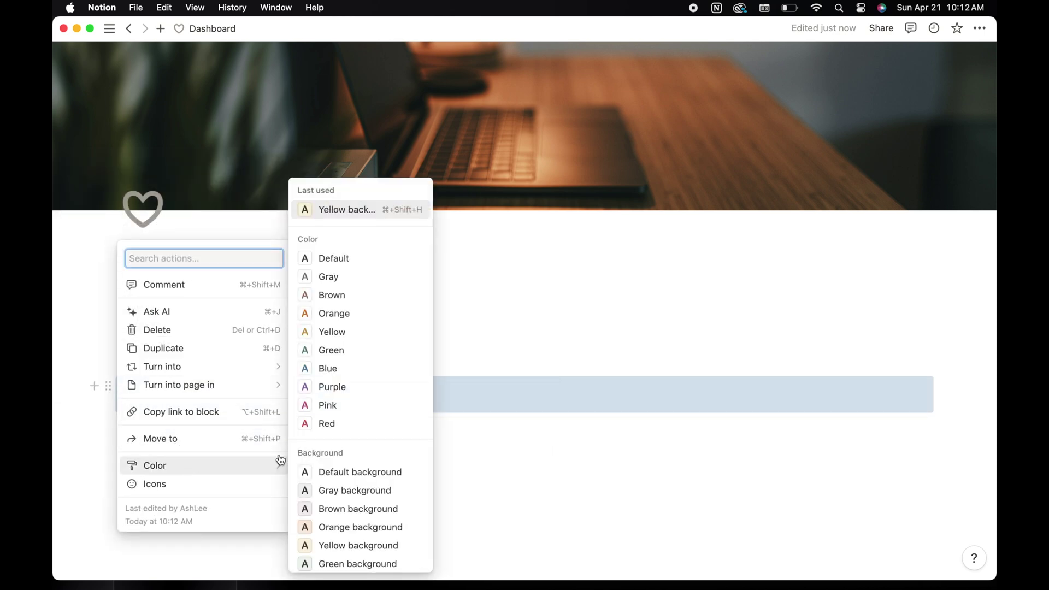
left_click(326, 473)
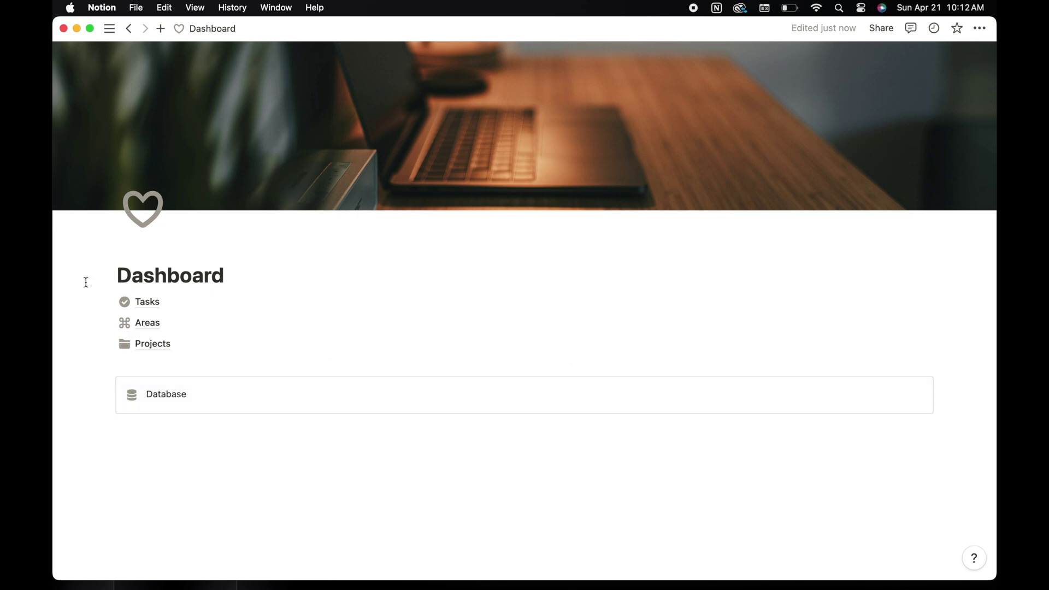
- Move the Tasks, Areas and Projects links into the Database callout on the Dashboard
left_click_drag(106, 318, 171, 357)
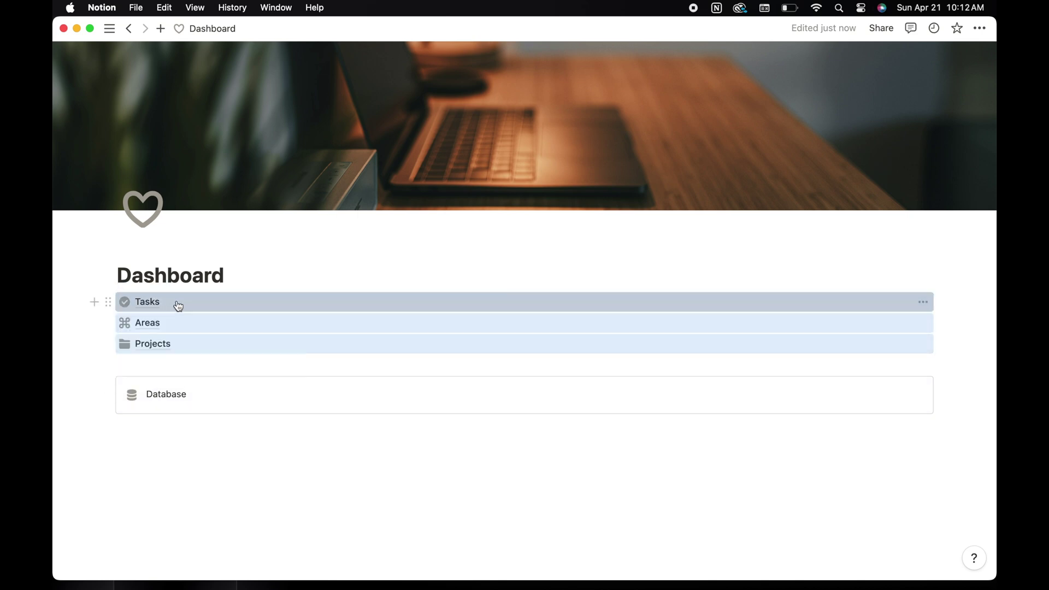
left_click_drag(176, 302, 206, 399)
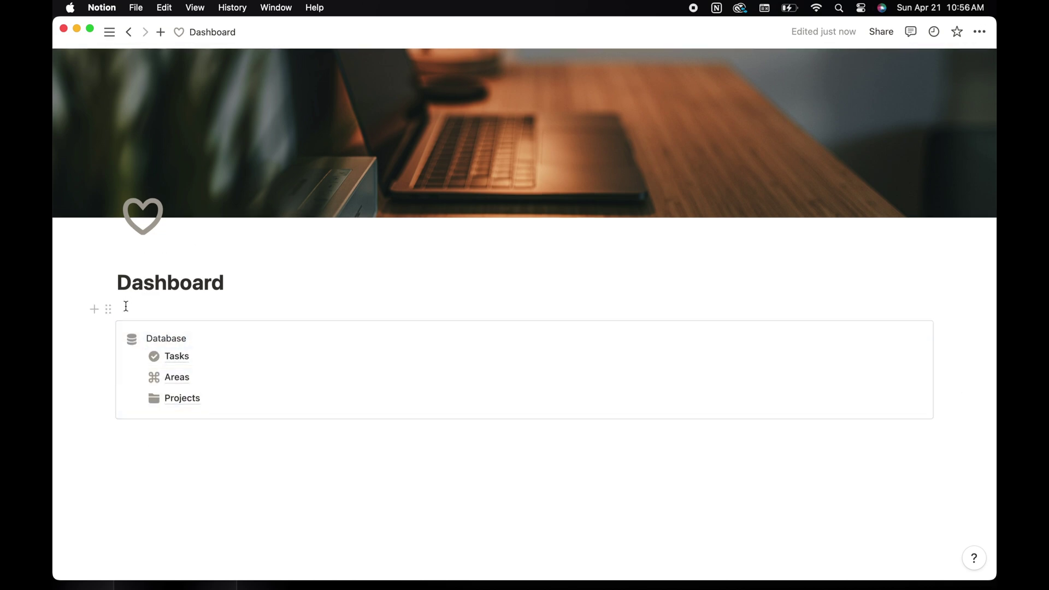
- Add a two-column layout below the Dashboard title and move the Database callout into its second column
left_click(126, 306)
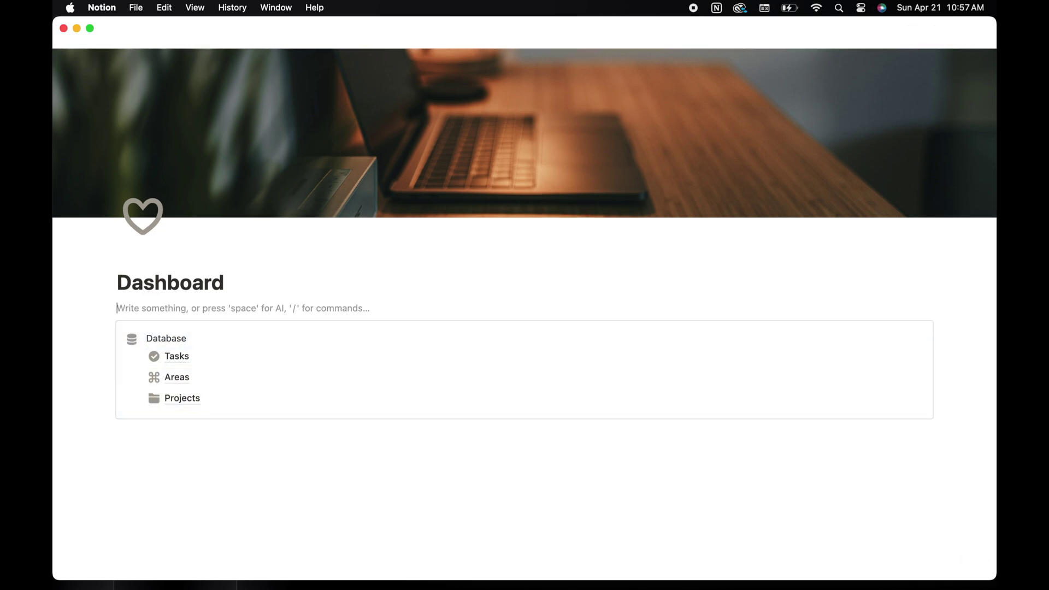
type("/2")
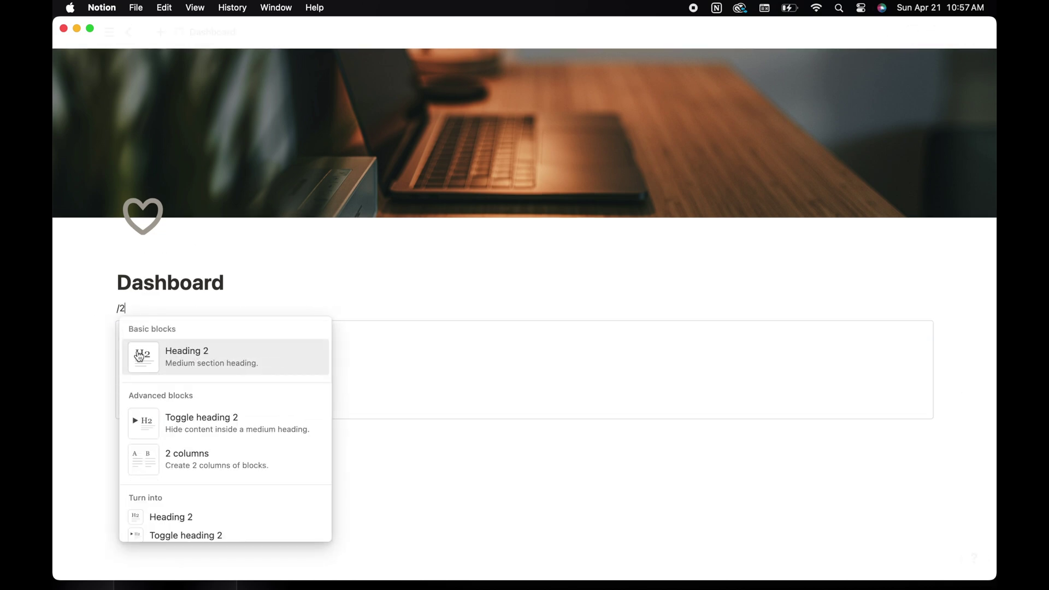
left_click(165, 455)
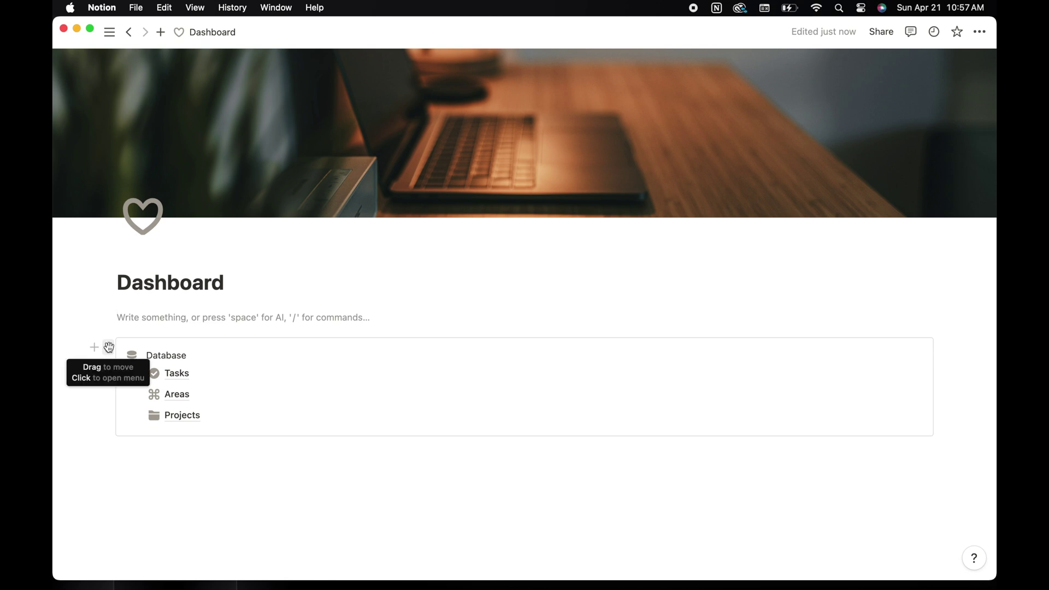
left_click_drag(108, 347, 563, 331)
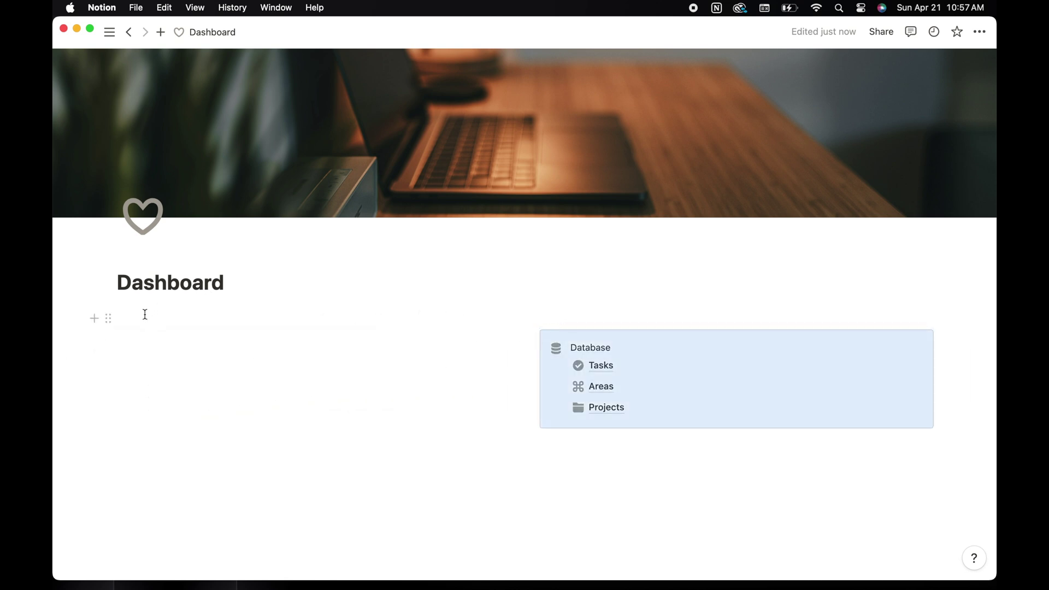
- Insert a callout reading Today's Inbox in the first column
left_click(123, 321)
type("/ca")
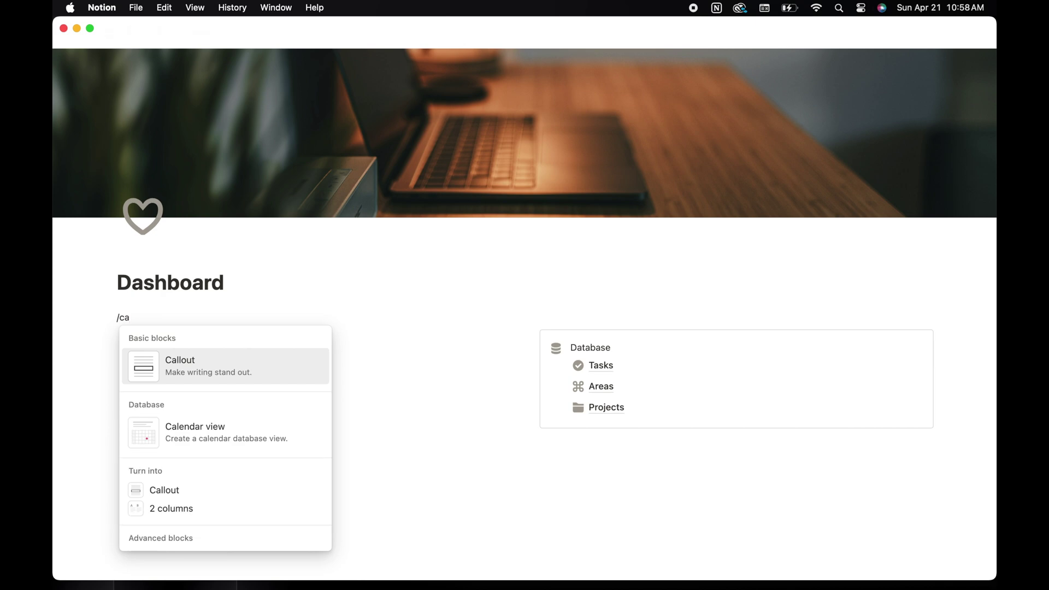
key("Return")
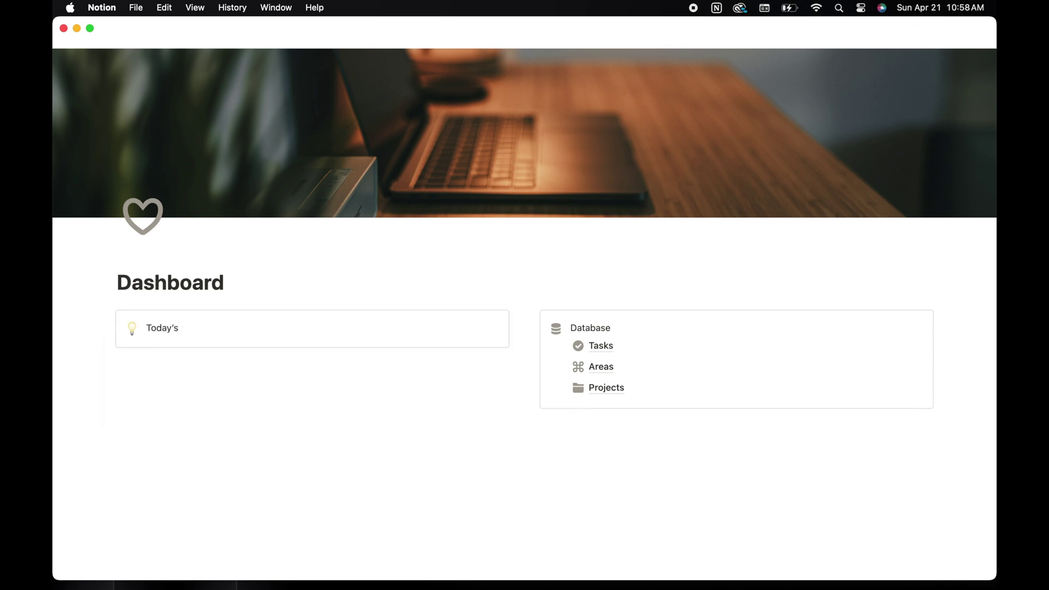
- Replace the Today's Inbox callout's light bulb with the gray open-envelope mail icon
left_click(141, 331)
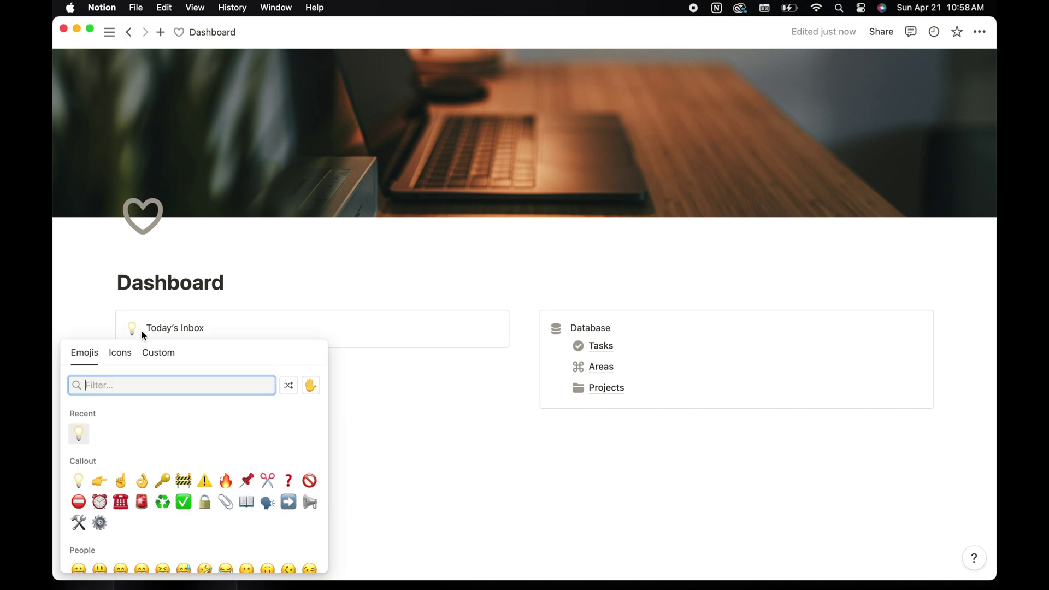
left_click(118, 354)
type("mai")
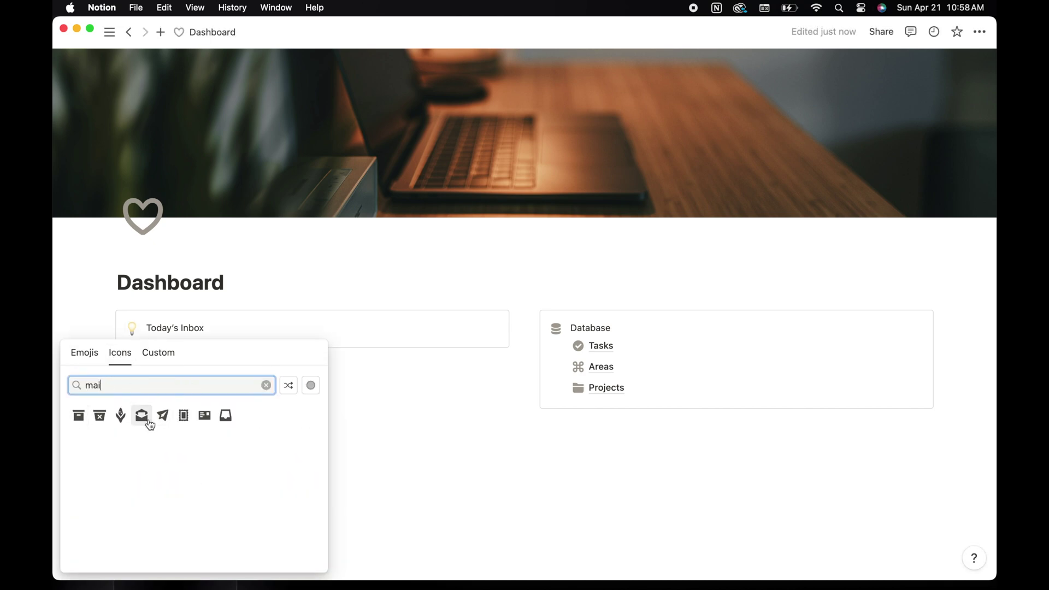
mouse_move(143, 418)
left_click(121, 438)
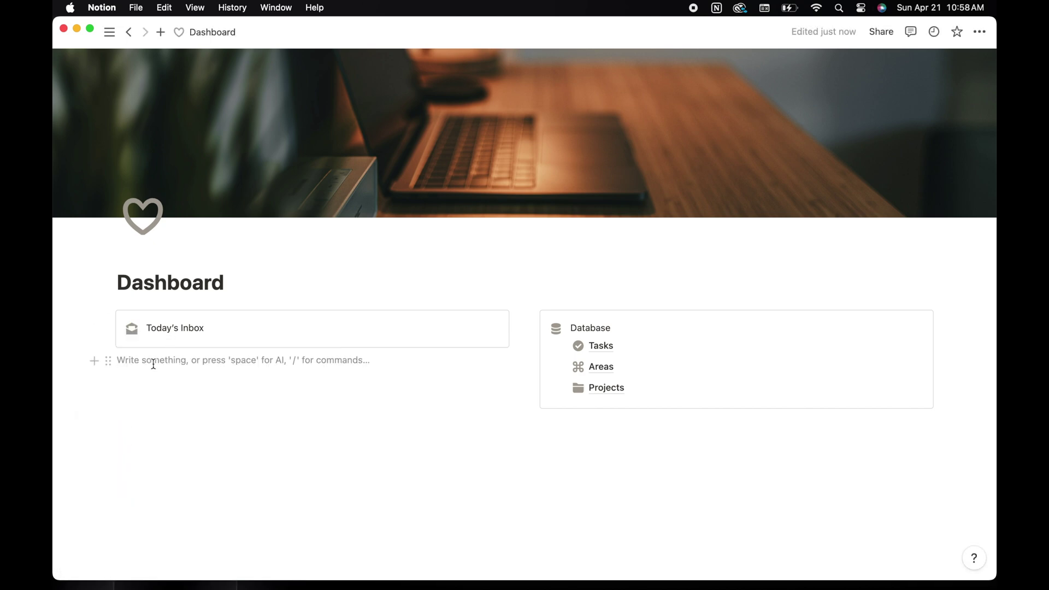
- Copy the link to the Tasks database's table view and paste it as a linked view below the Today's Inbox callout
left_click(604, 348)
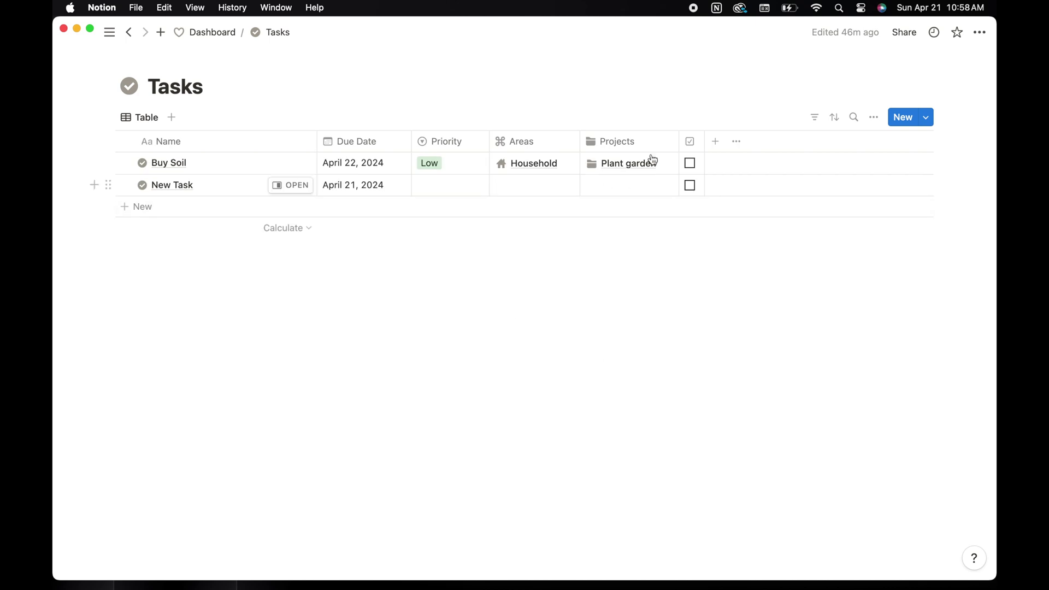
left_click(881, 121)
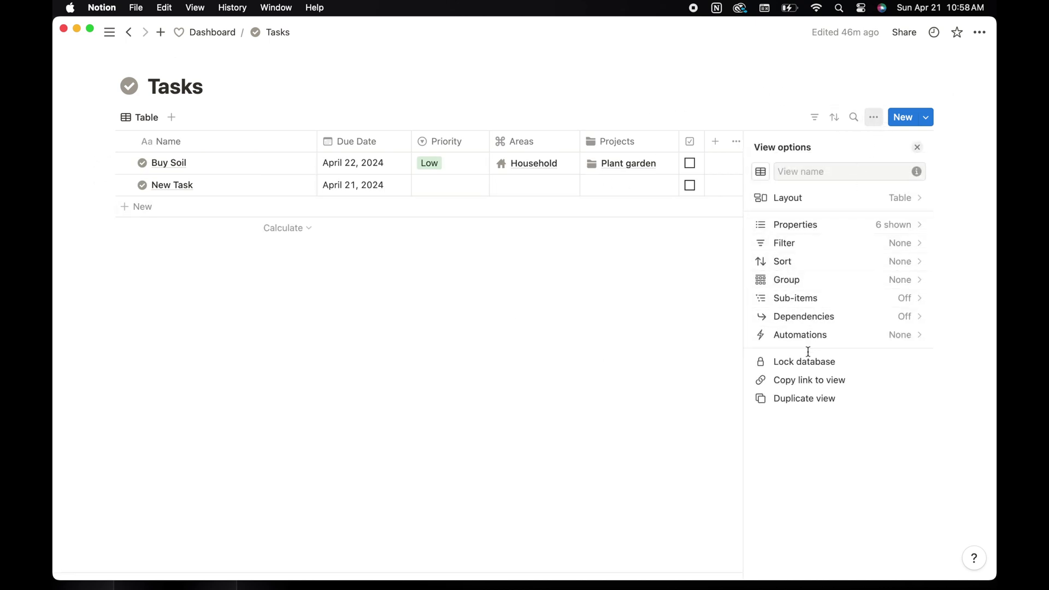
left_click(810, 381)
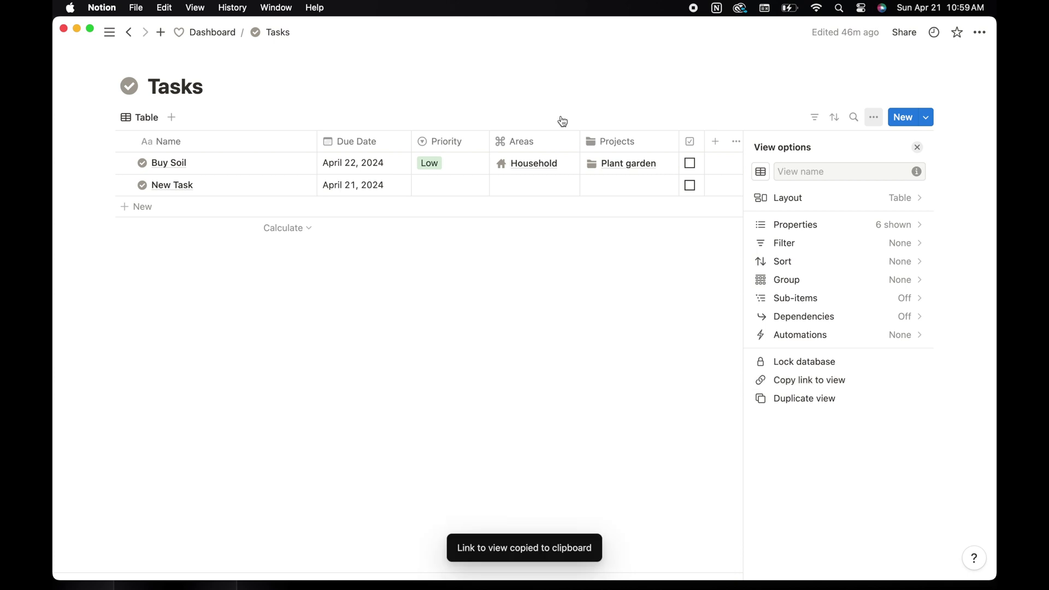
left_click(204, 34)
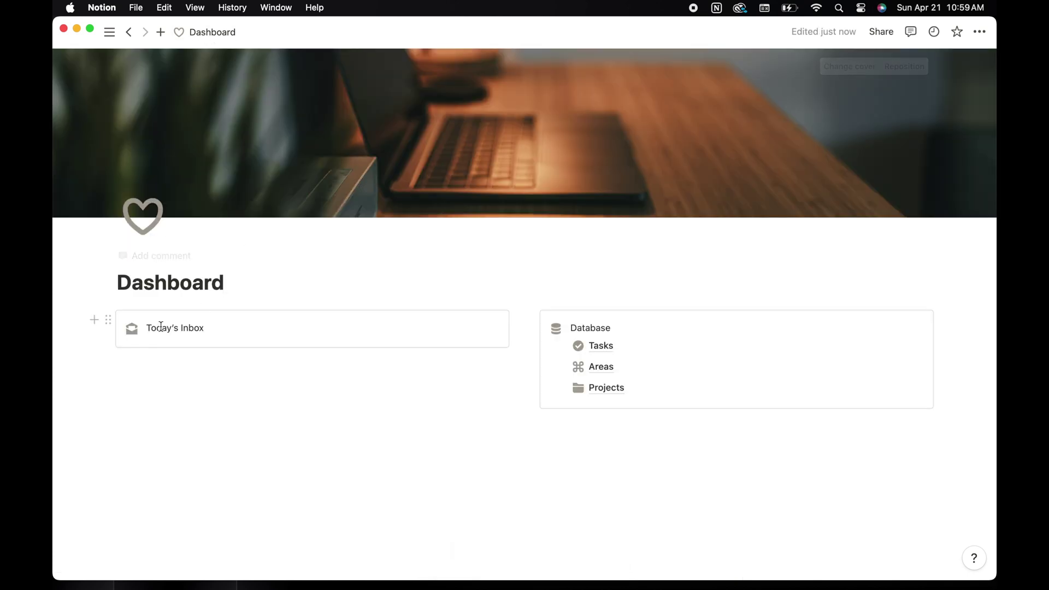
right_click(144, 366)
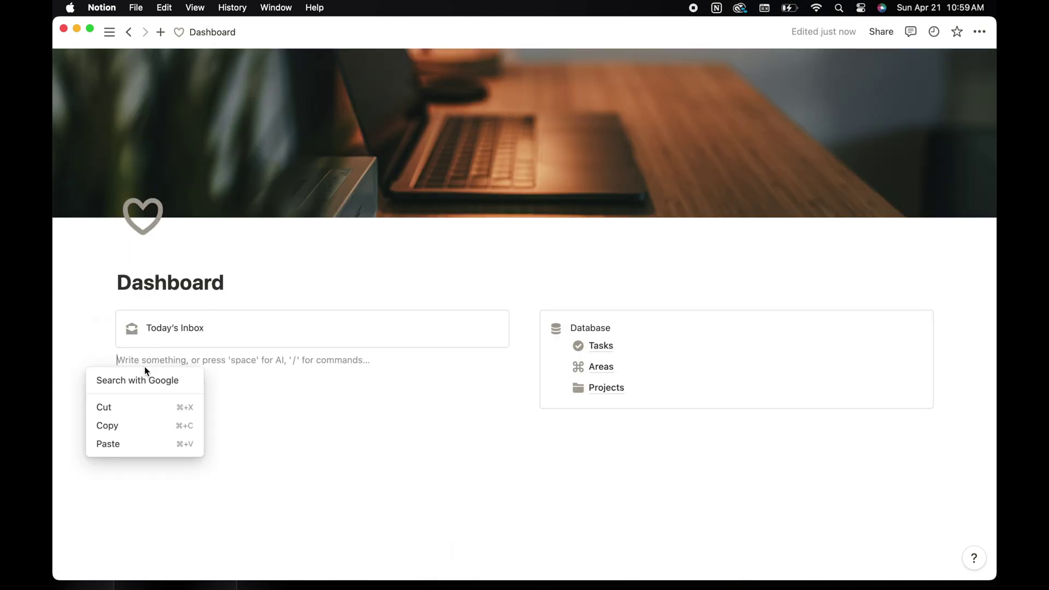
left_click(139, 443)
left_click(393, 396)
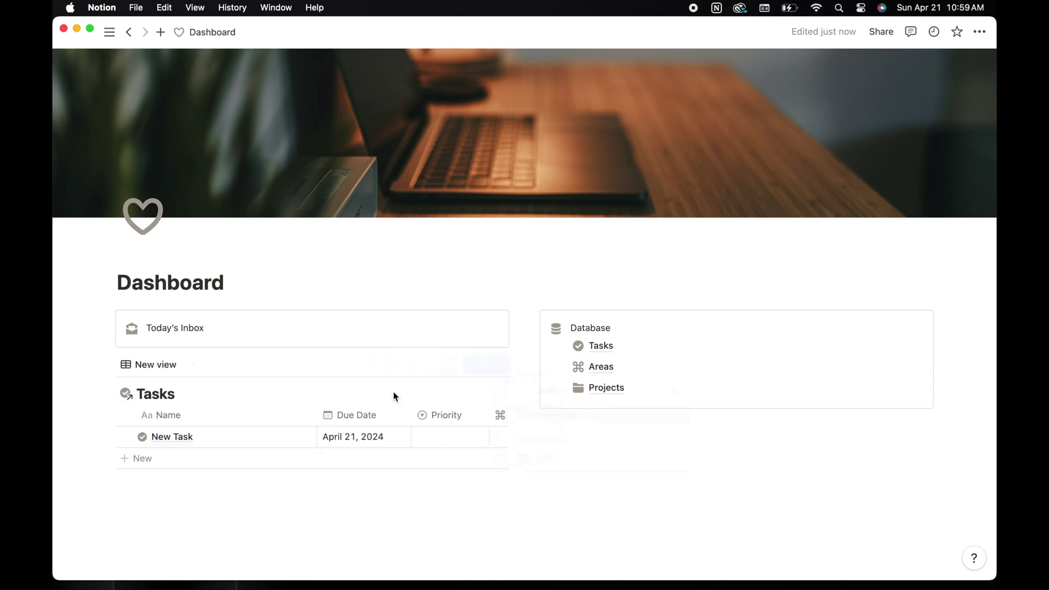
- Move the linked Tasks view into the Today's Inbox callout and widen the first column
left_click(106, 375)
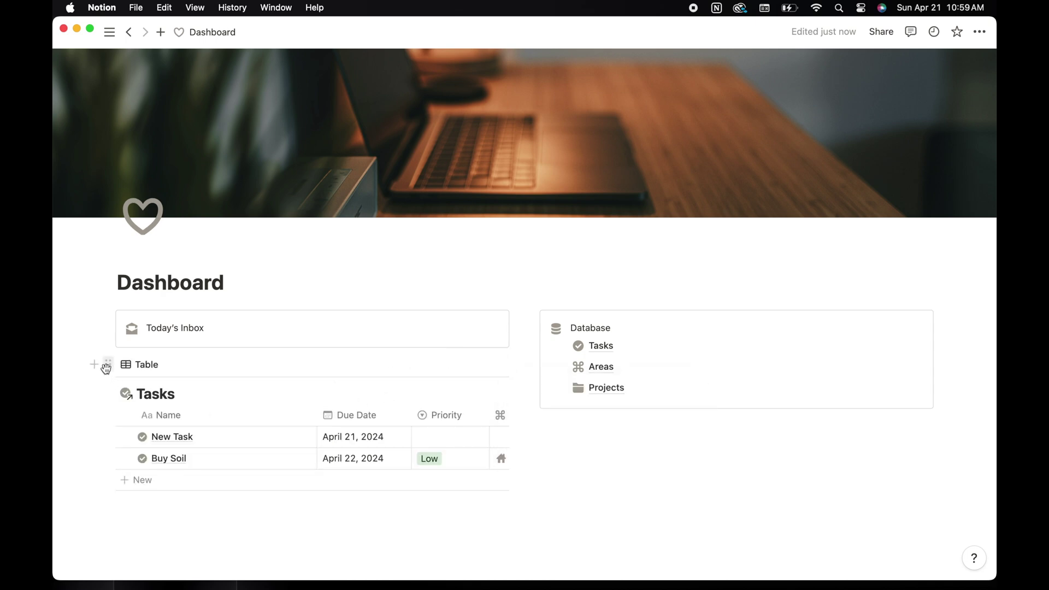
left_click_drag(106, 367, 161, 338)
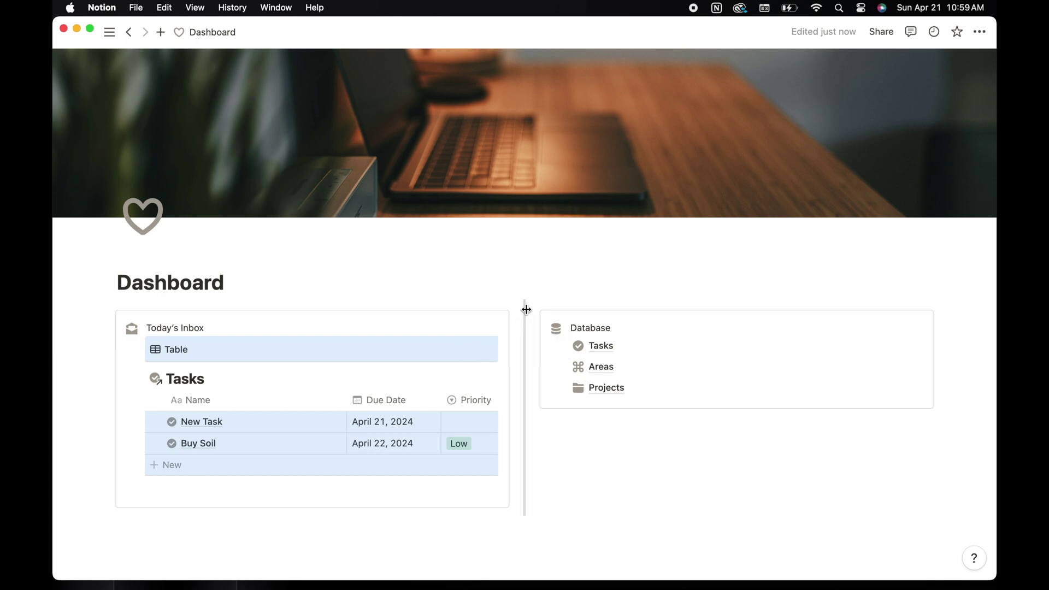
left_click_drag(525, 309, 661, 307)
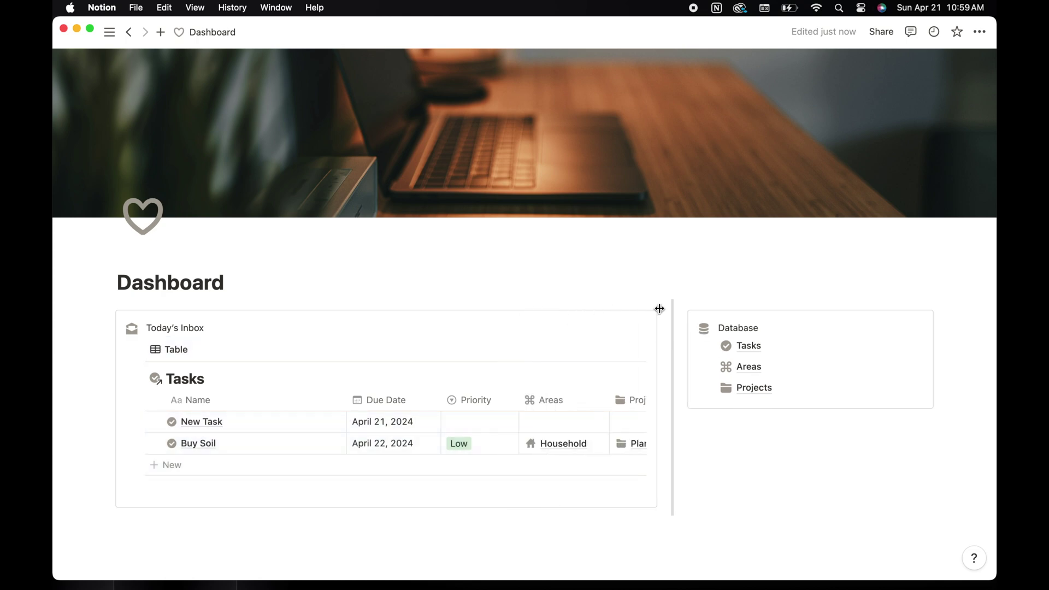
- Hide the Tasks database title in the Today's Inbox callout and set the view's layout to List
left_click(214, 379)
left_click(234, 446)
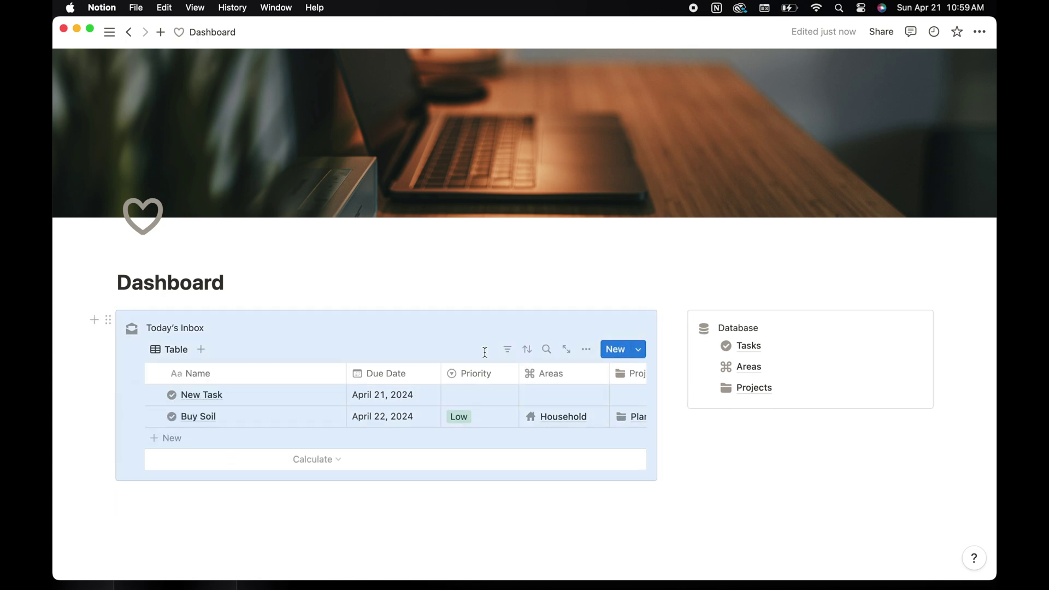
left_click(586, 350)
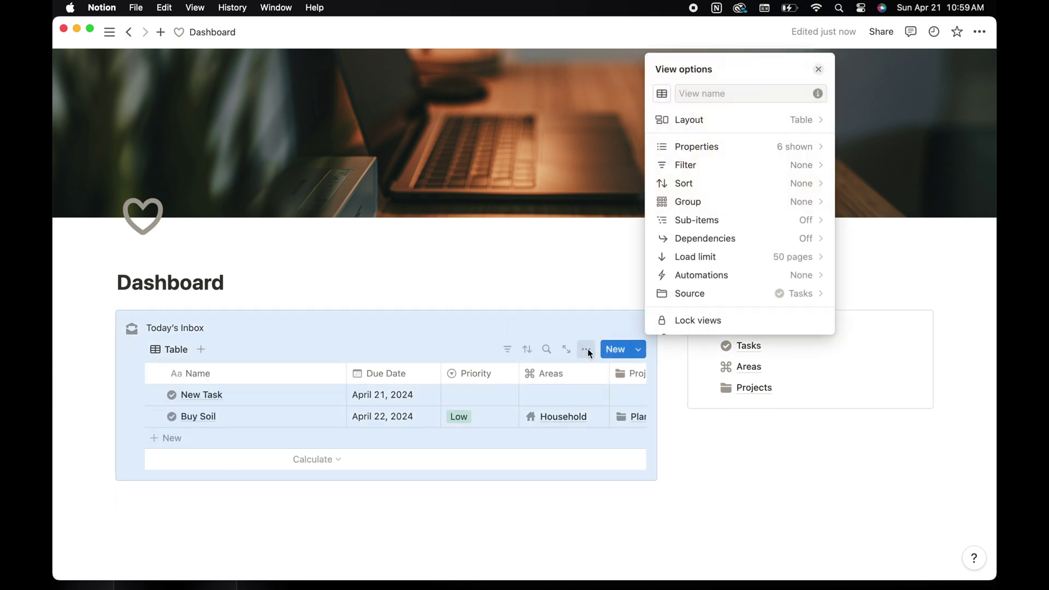
left_click(824, 130)
left_click(740, 190)
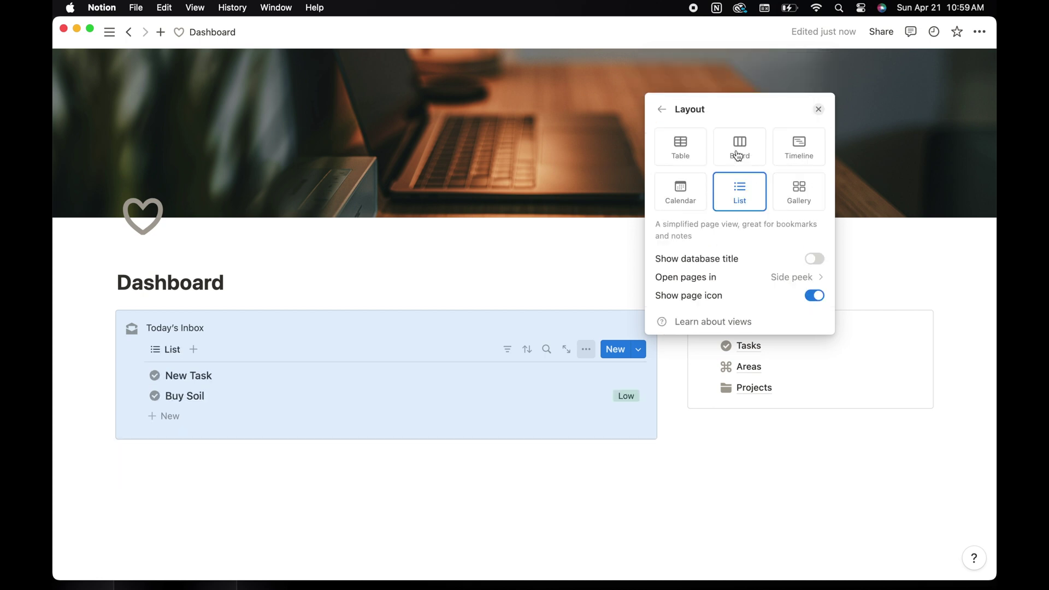
left_click(533, 402)
- Delete the New Task entry from the Today's Inbox list
left_click(140, 375)
left_click(185, 269)
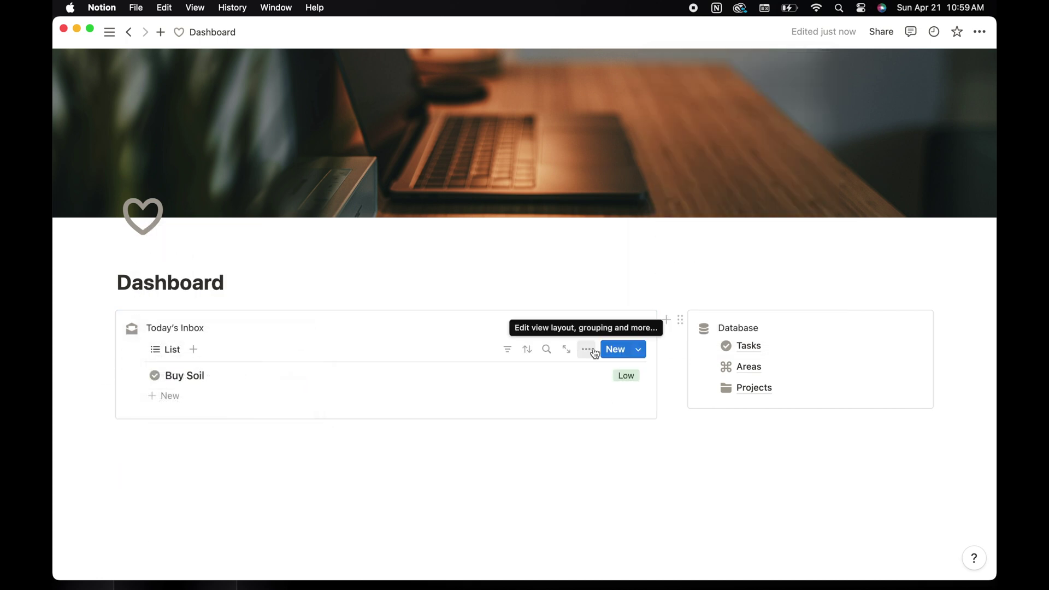
- Show the Areas, Completed, Due Date and Projects properties in the Today's Inbox list
left_click(586, 349)
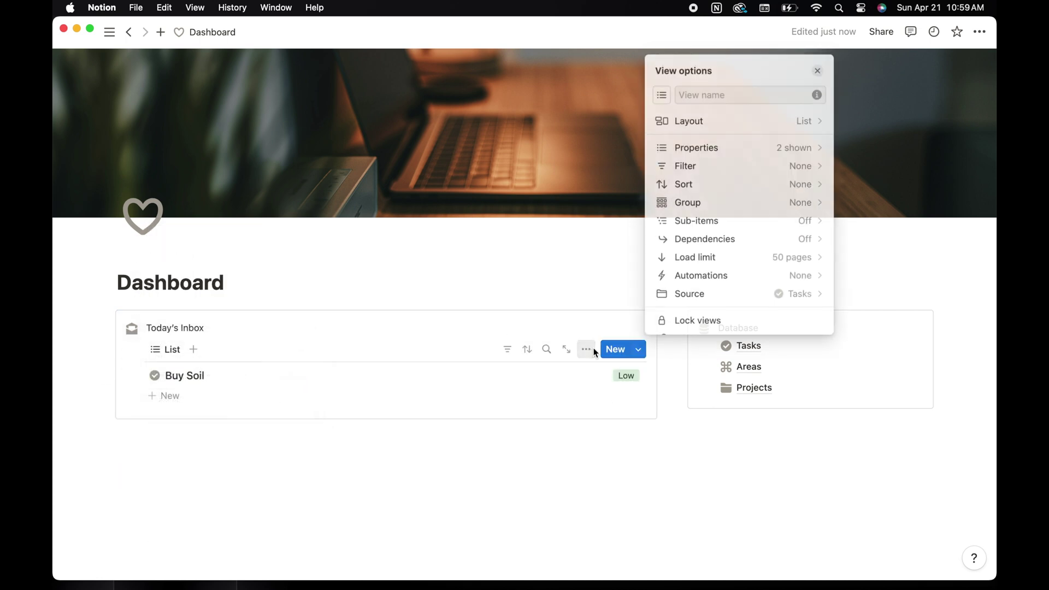
left_click(782, 157)
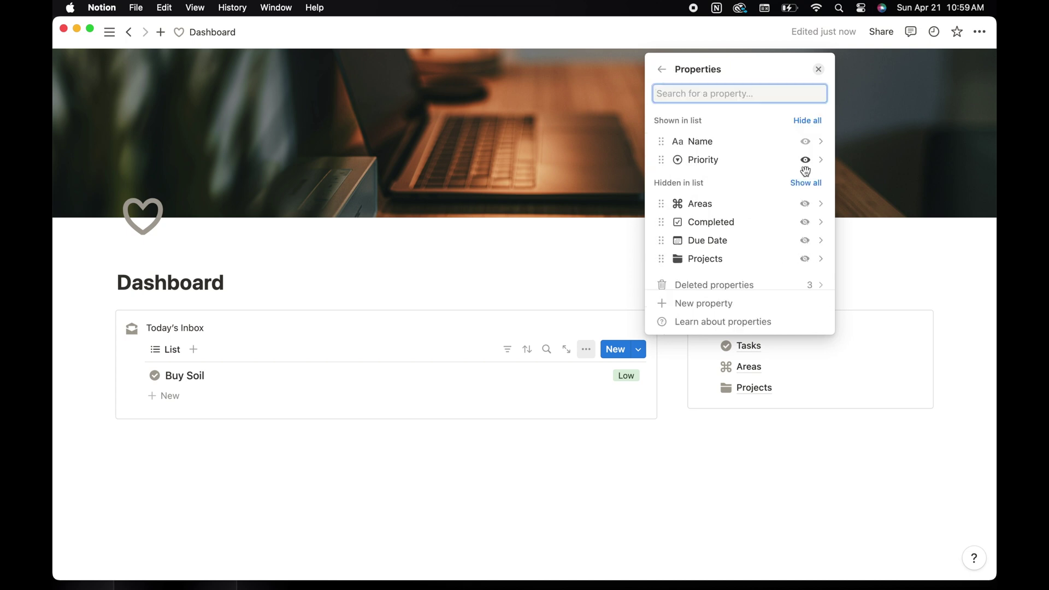
left_click(805, 205)
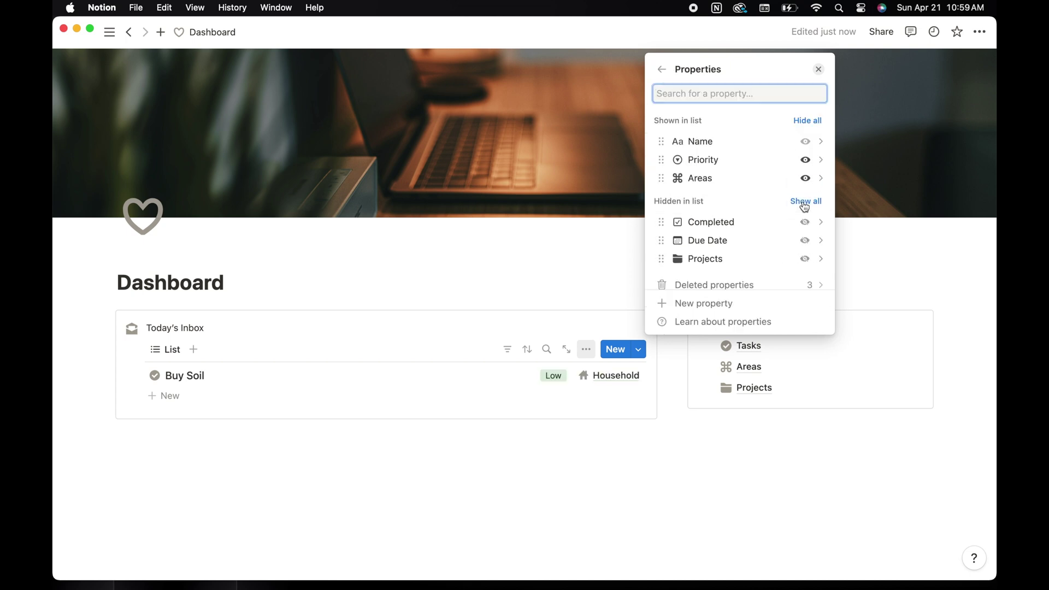
left_click(805, 223)
left_click(805, 241)
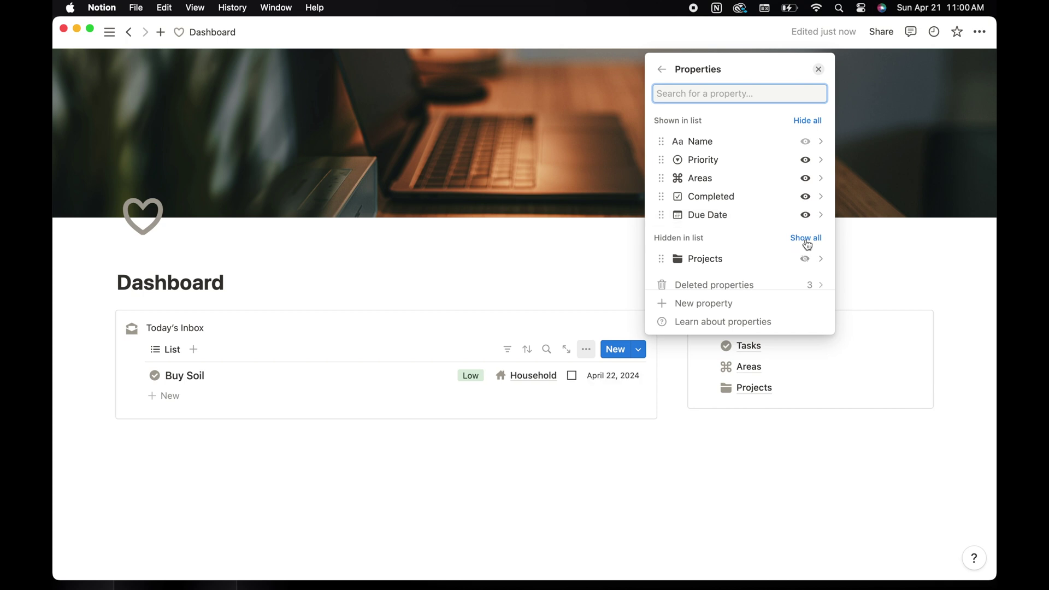
left_click(804, 259)
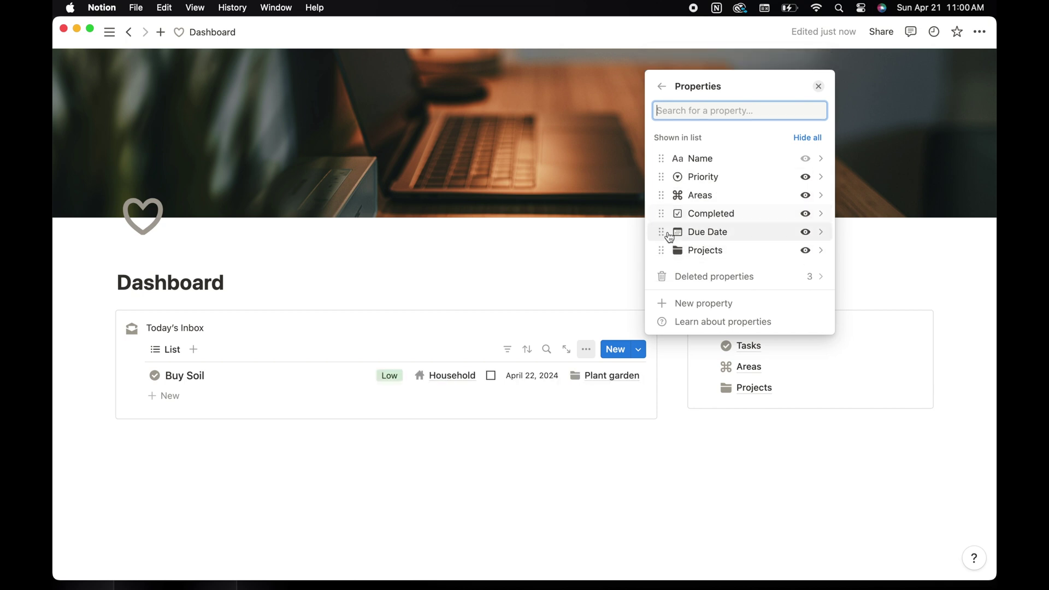
- Reorder the list's properties after Name to Priority, Projects, Areas, Due Date and Completed
left_click_drag(663, 250, 666, 195)
left_click_drag(661, 232, 665, 250)
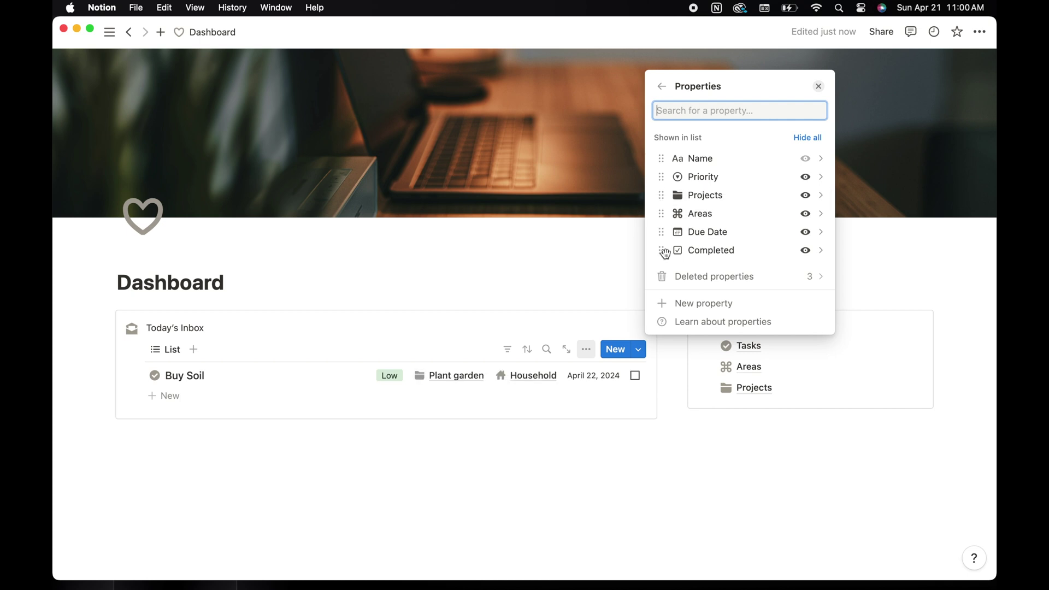
left_click(599, 456)
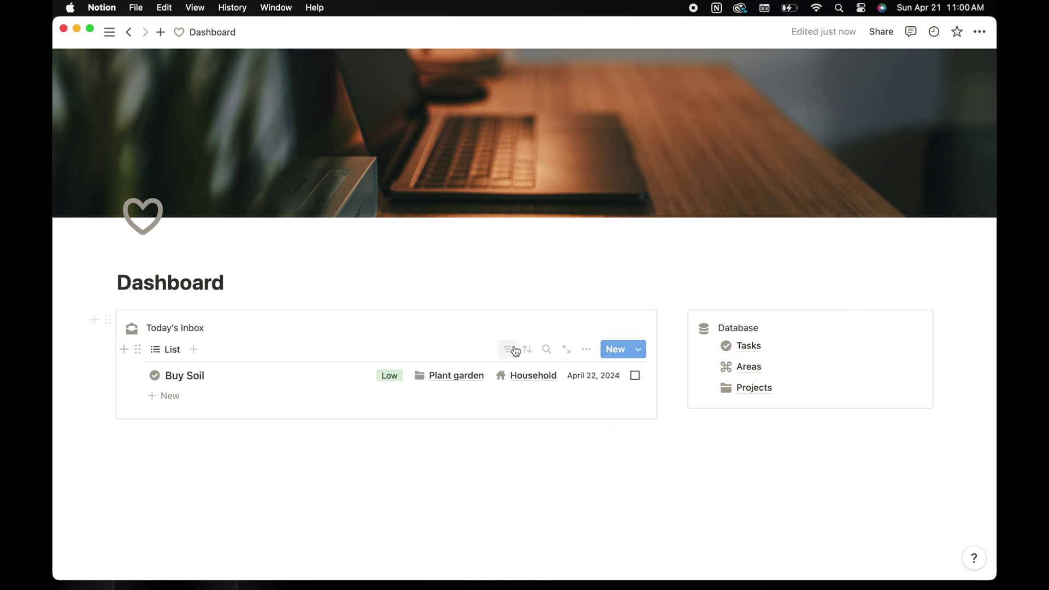
- Start an advanced filter on the Today's Inbox task list
left_click(508, 351)
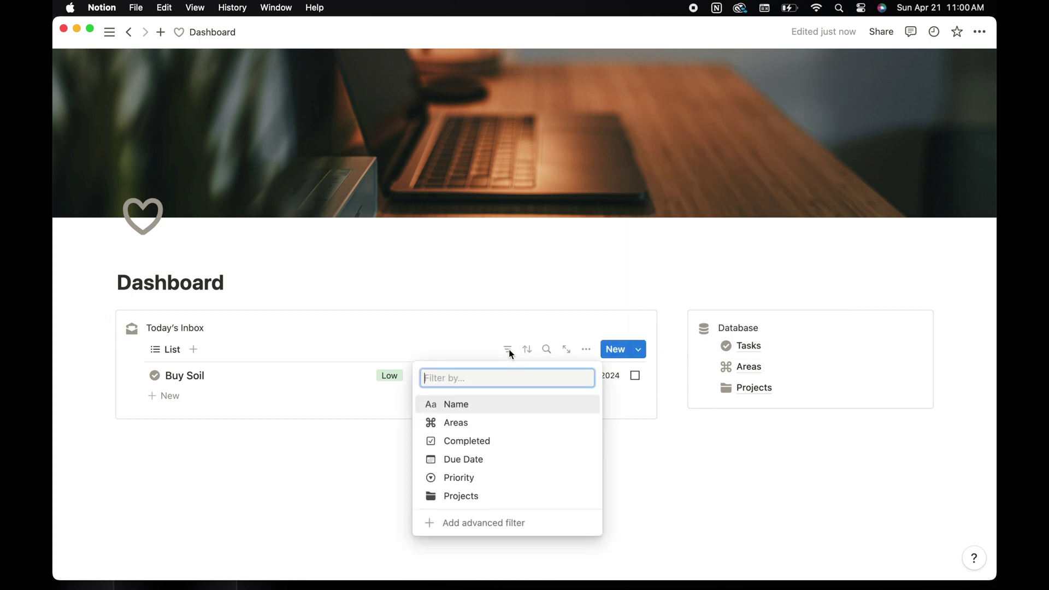
left_click(484, 523)
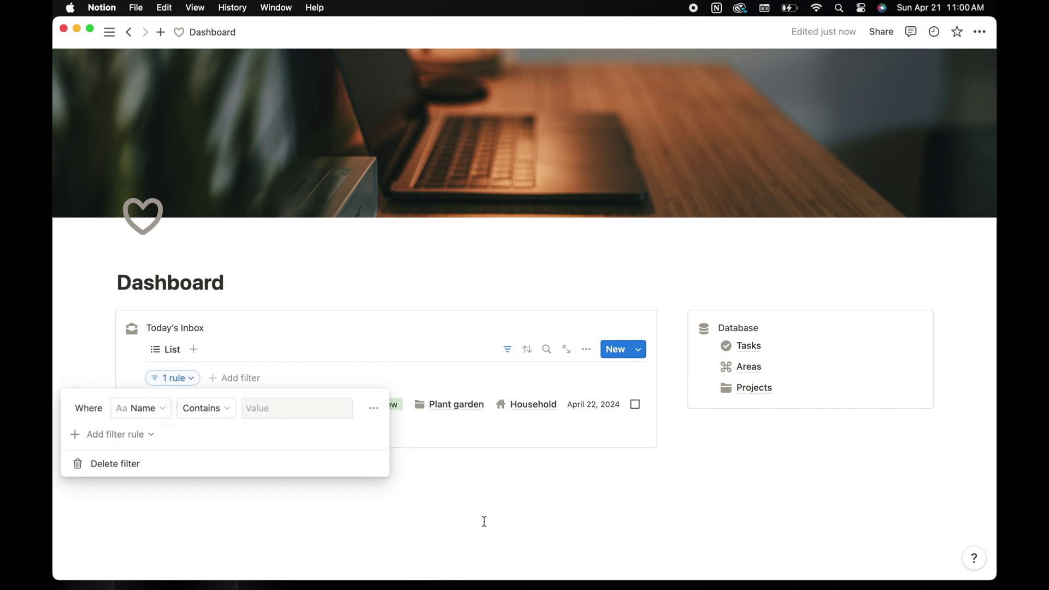
- Filter the Today's Inbox list to tasks whose Due Date start is relative to today, this day
left_click(165, 409)
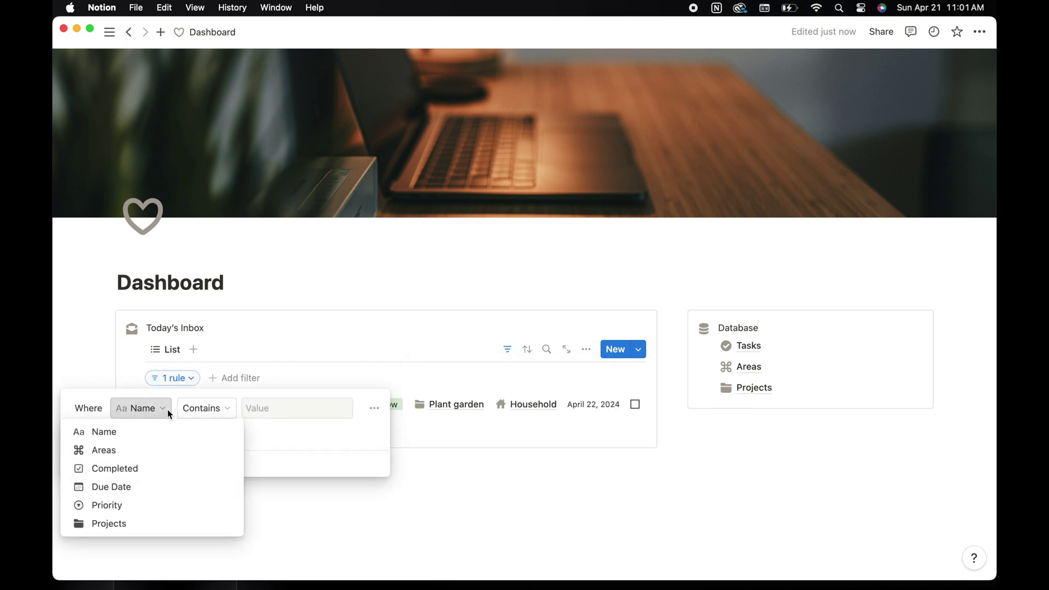
left_click(148, 497)
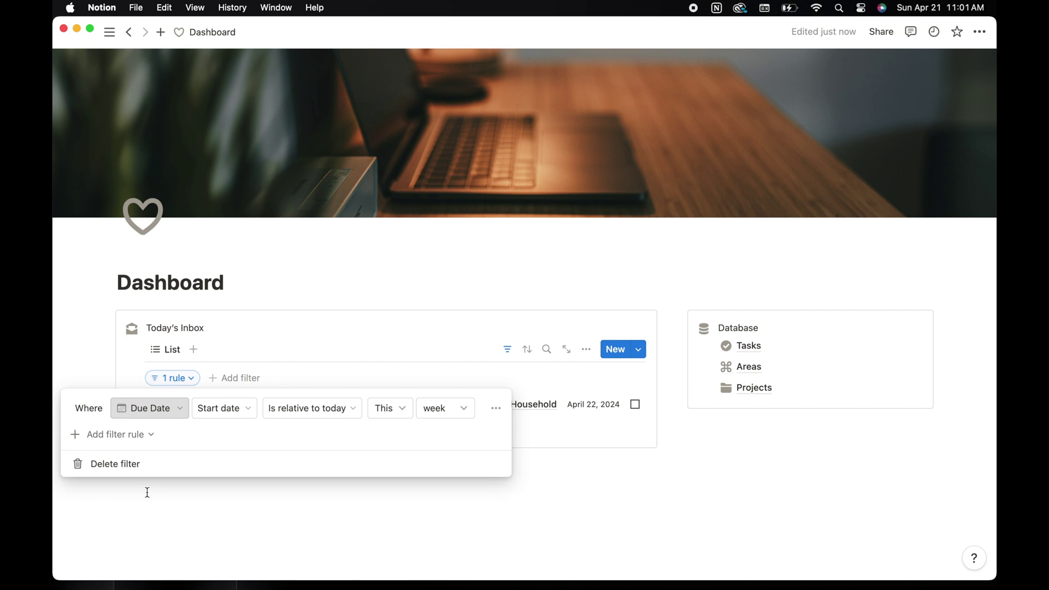
left_click(455, 413)
left_click(445, 437)
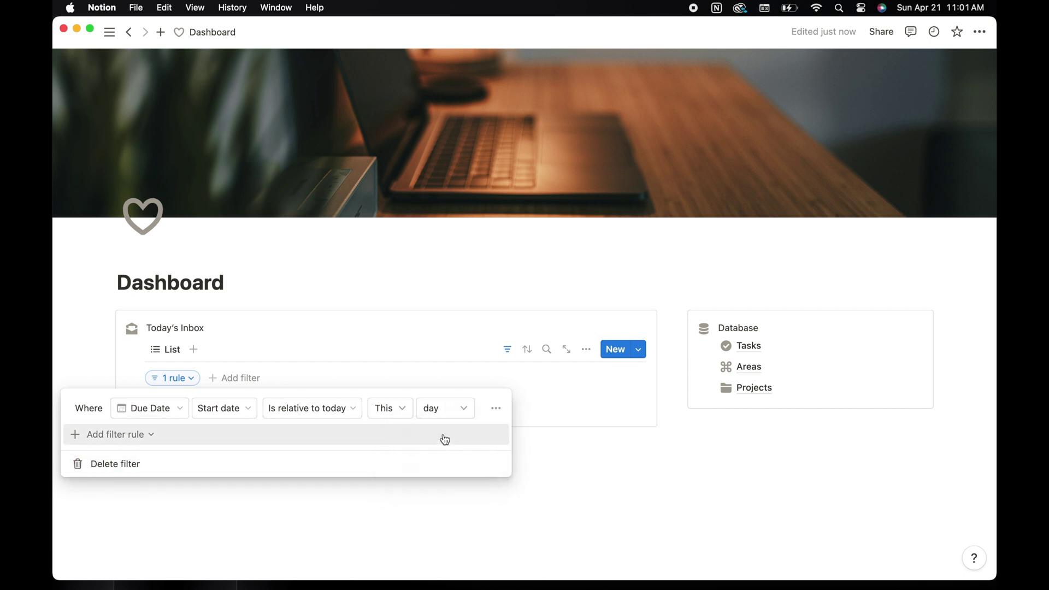
left_click(450, 363)
left_click(295, 461)
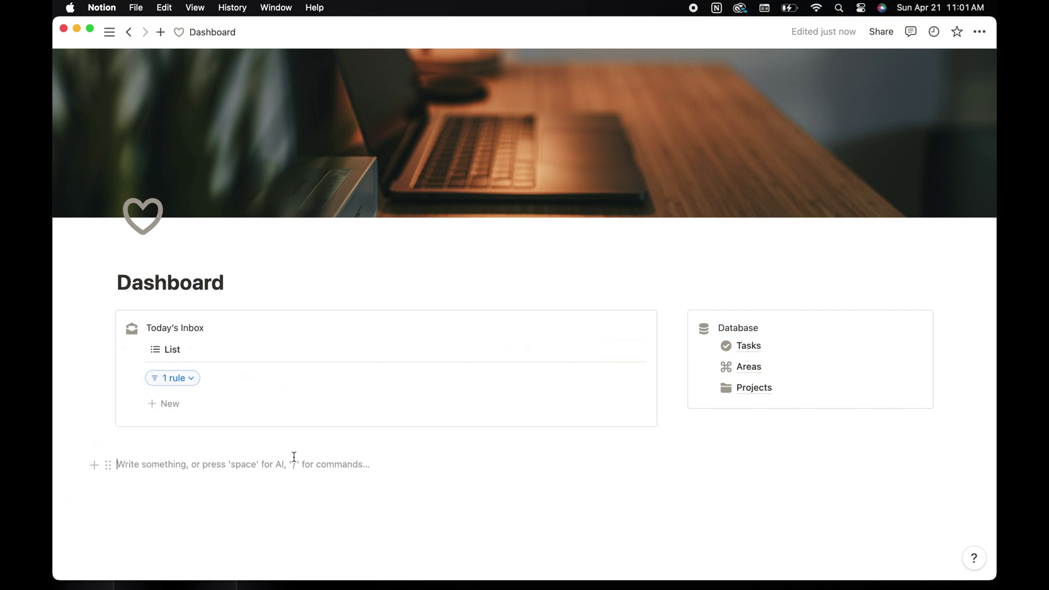
- Add a filter to the Today's Inbox list for Completed is Unchecked, and collapse the filter bar
left_click(229, 385)
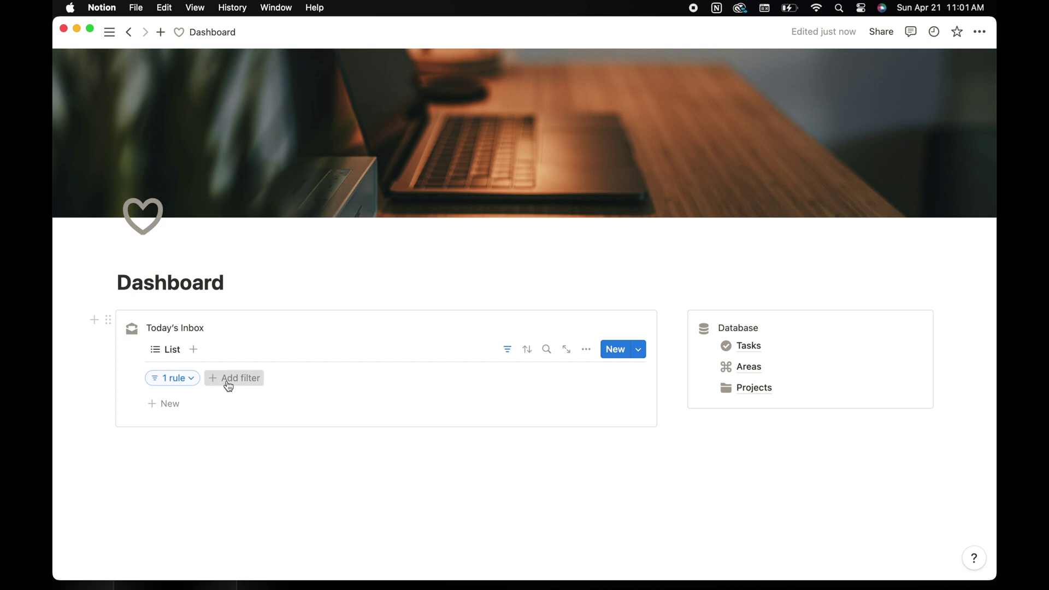
left_click(228, 469)
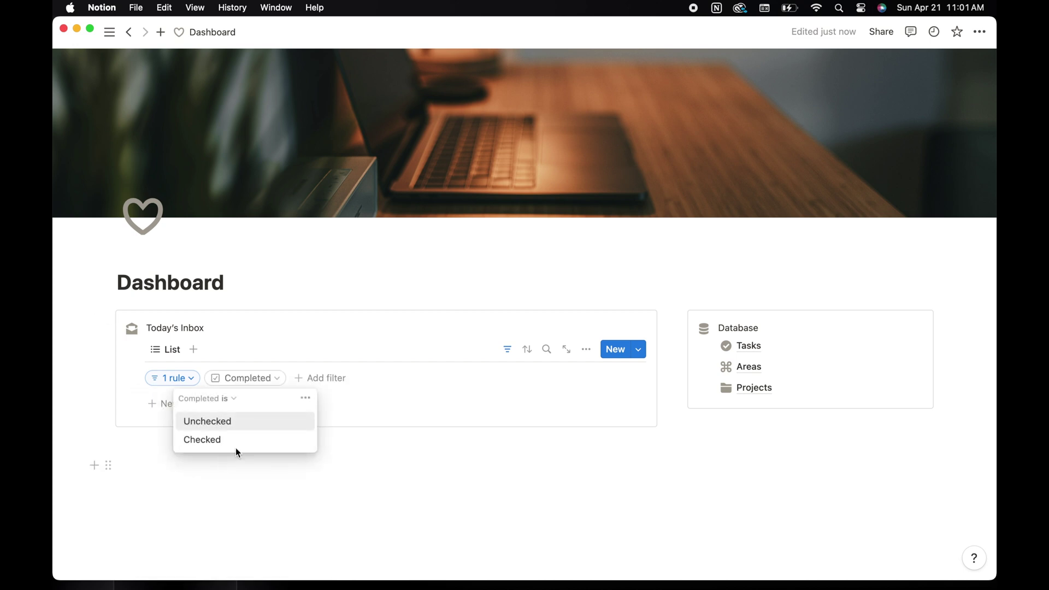
left_click(223, 422)
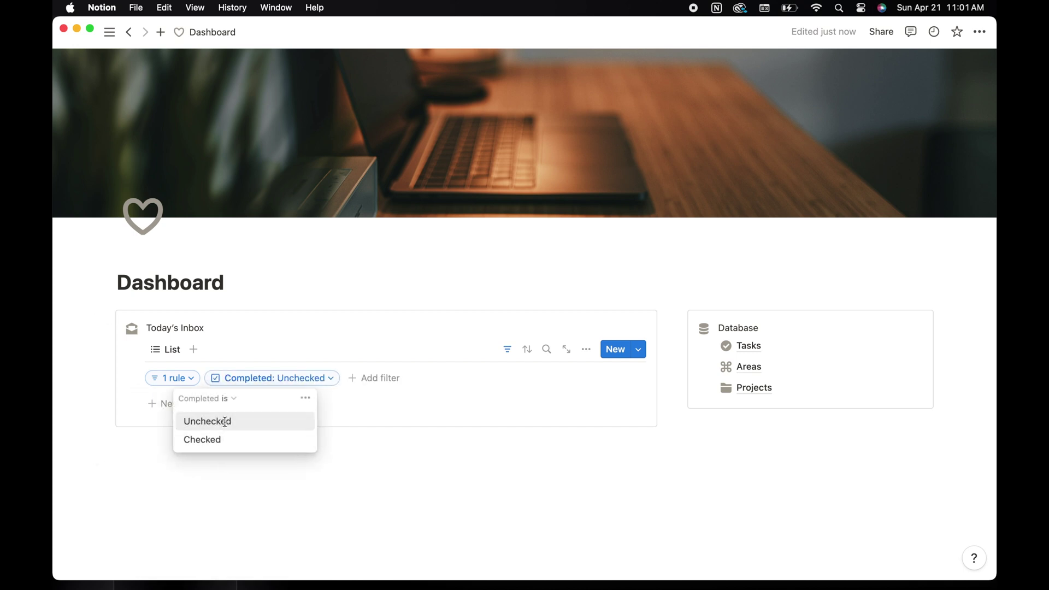
key("Escape")
left_click(508, 349)
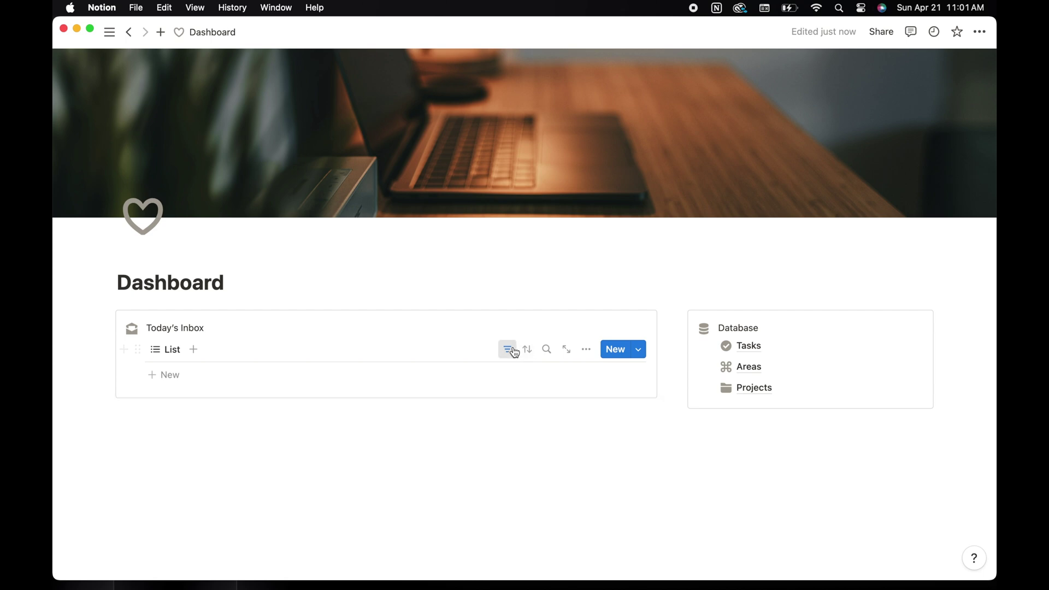
- Check the Tasks database page and return to the Dashboard
left_click(746, 346)
left_click(221, 27)
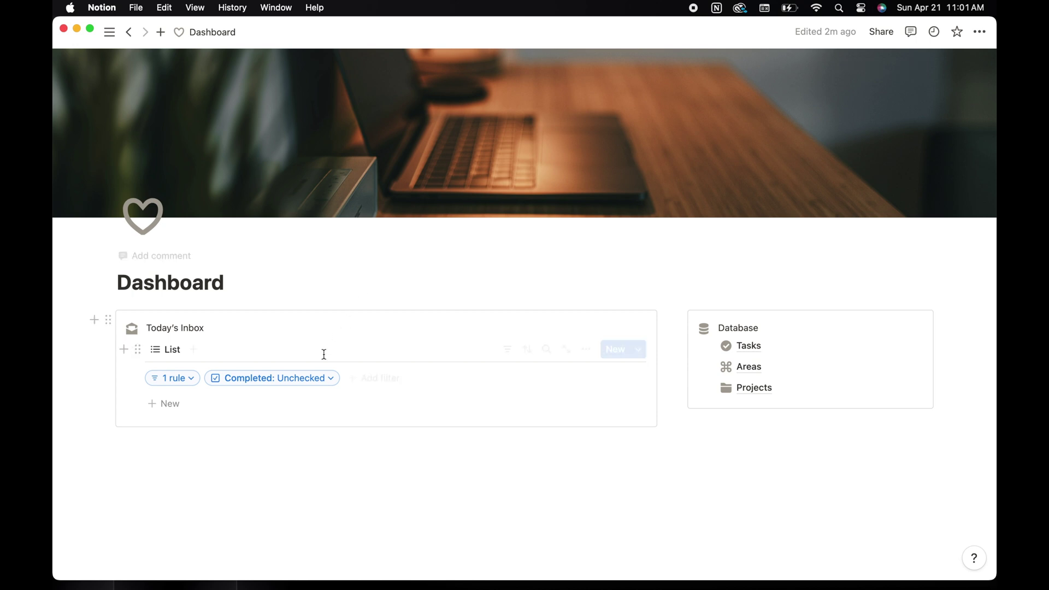
left_click(507, 351)
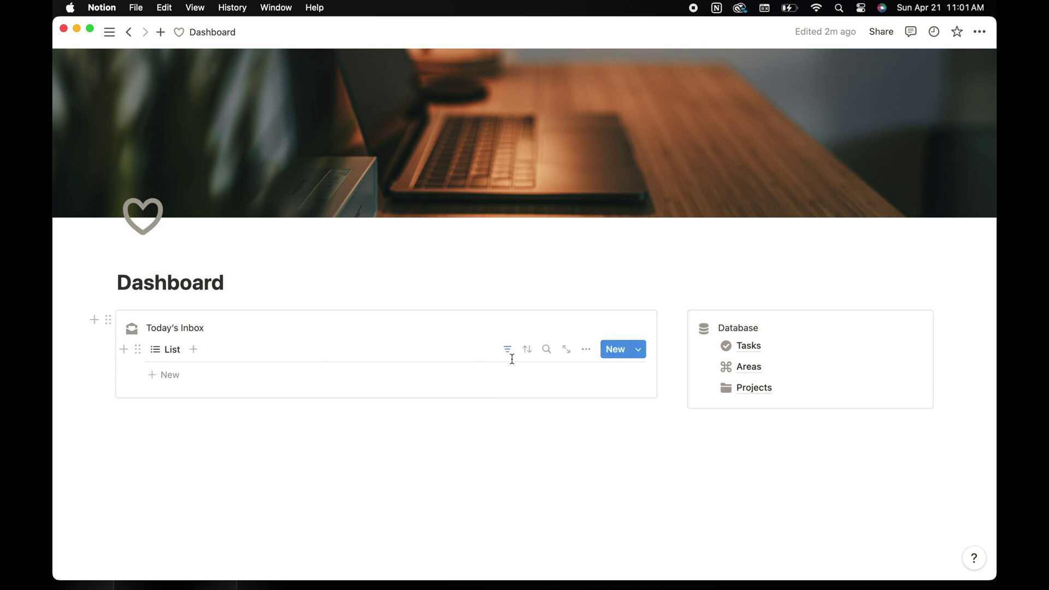
- Move the Completed filter of the Today's Inbox list into its advanced filter, and collapse the filter bar
left_click(510, 354)
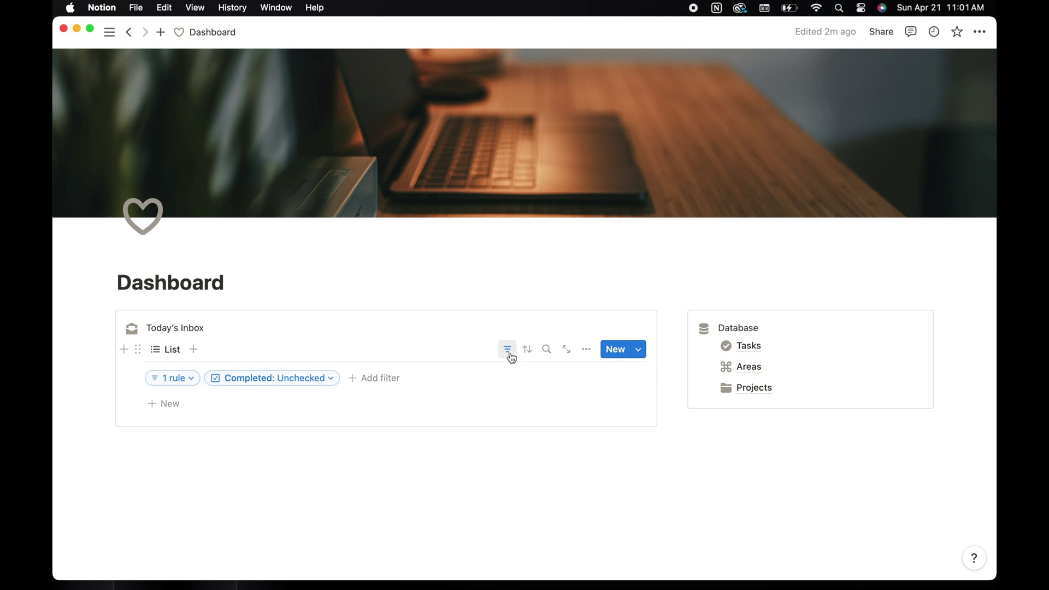
left_click(279, 379)
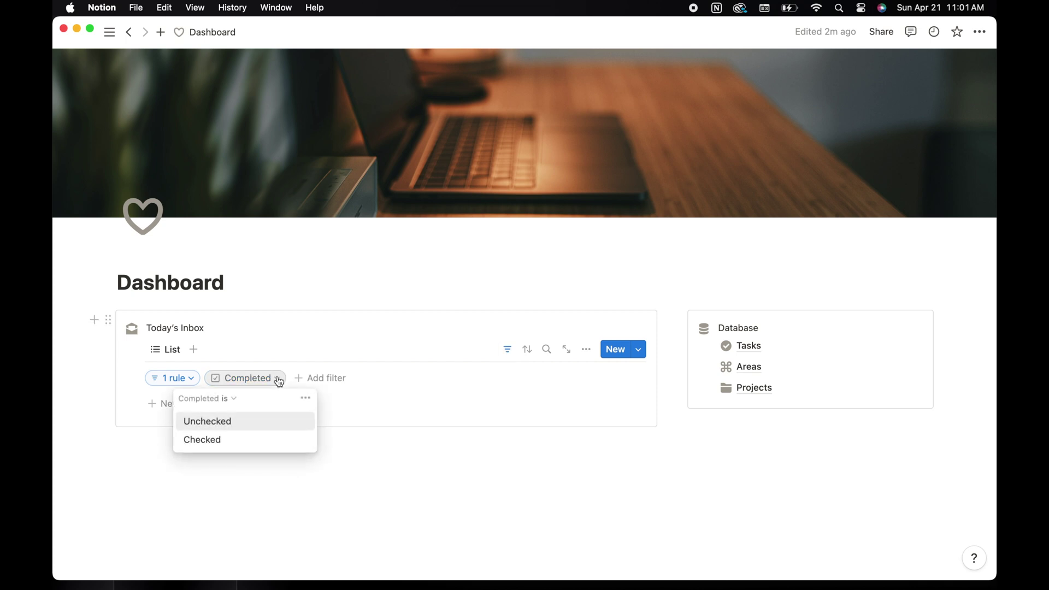
left_click(304, 398)
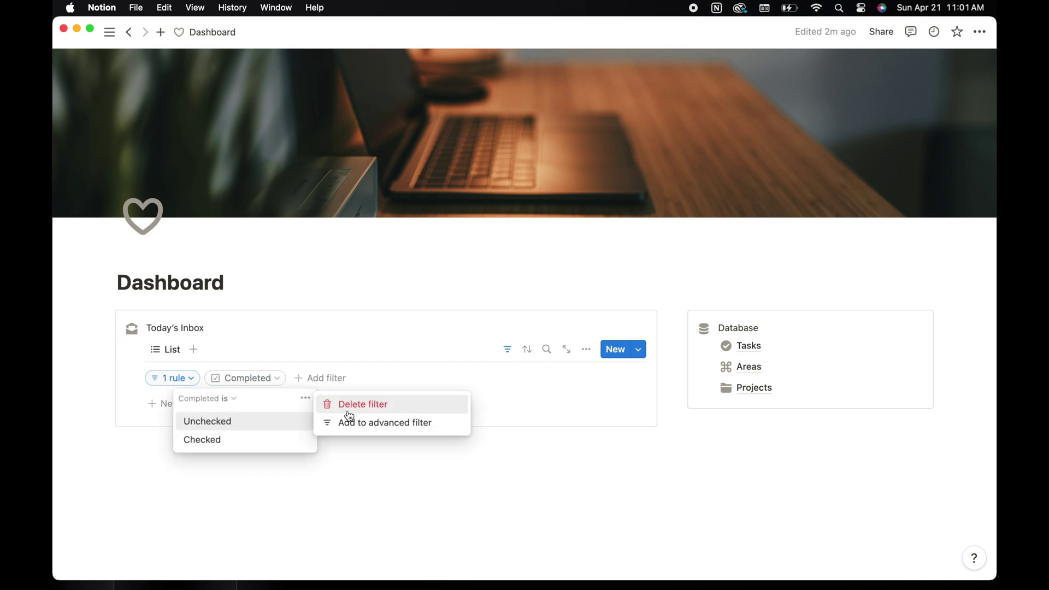
left_click(348, 425)
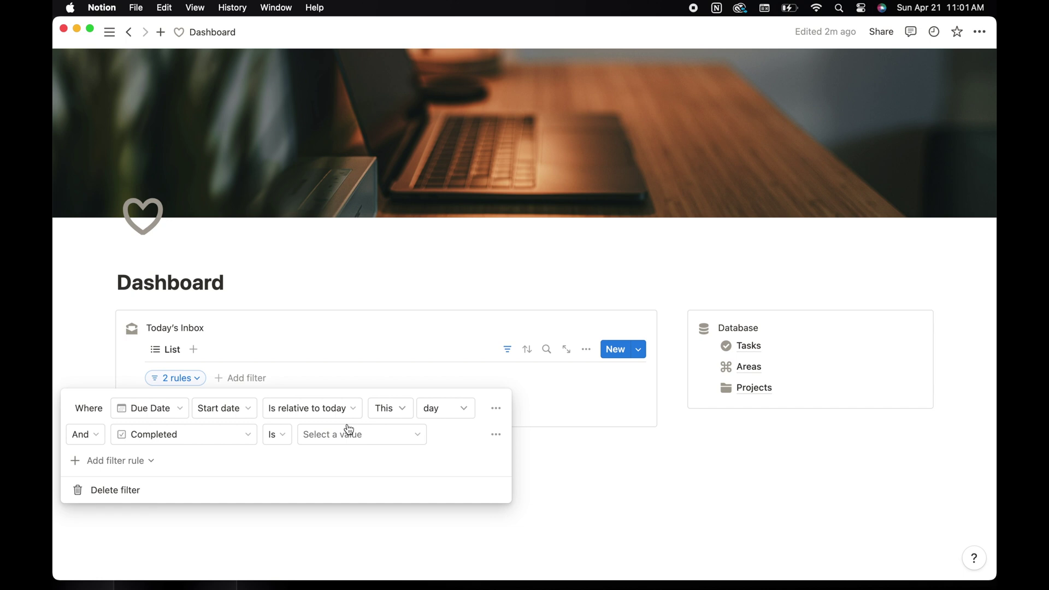
left_click(574, 493)
left_click(507, 351)
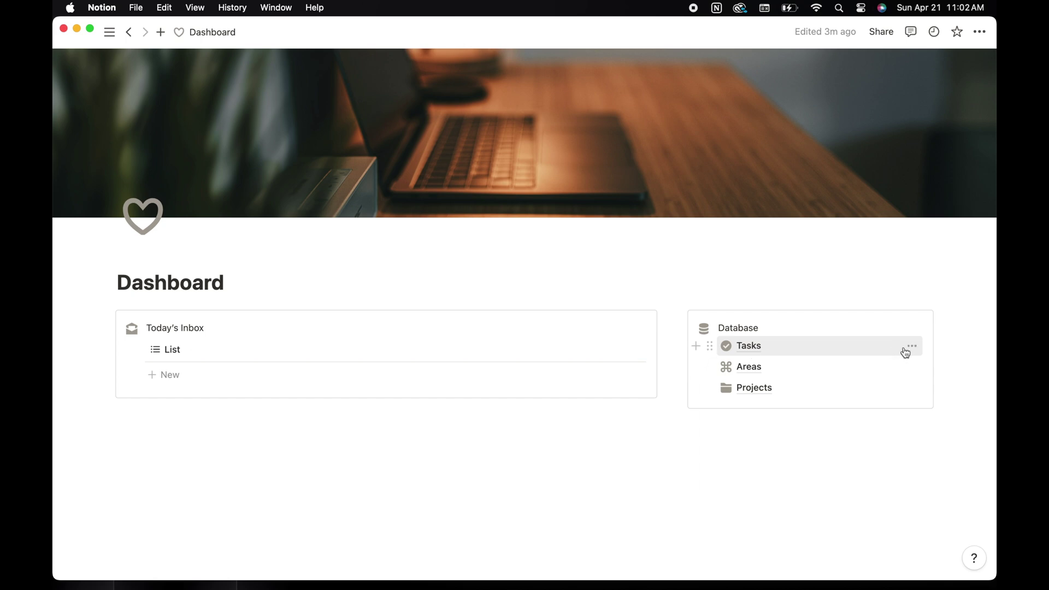
- Copy the link to the Tasks database and paste it below the inbox as a linked database view
left_click(910, 347)
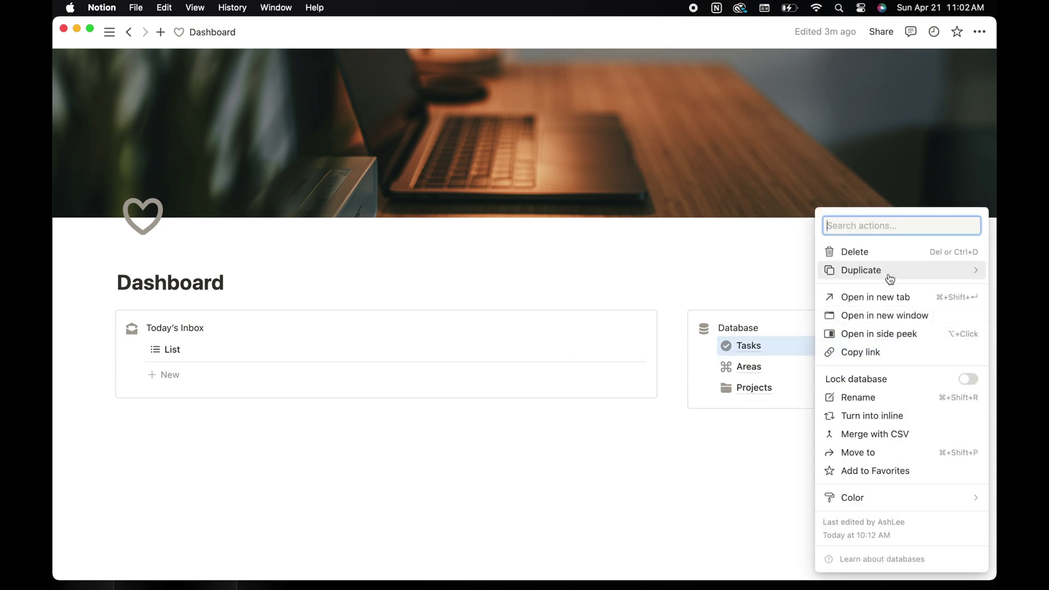
left_click(871, 352)
right_click(85, 491)
left_click(136, 504)
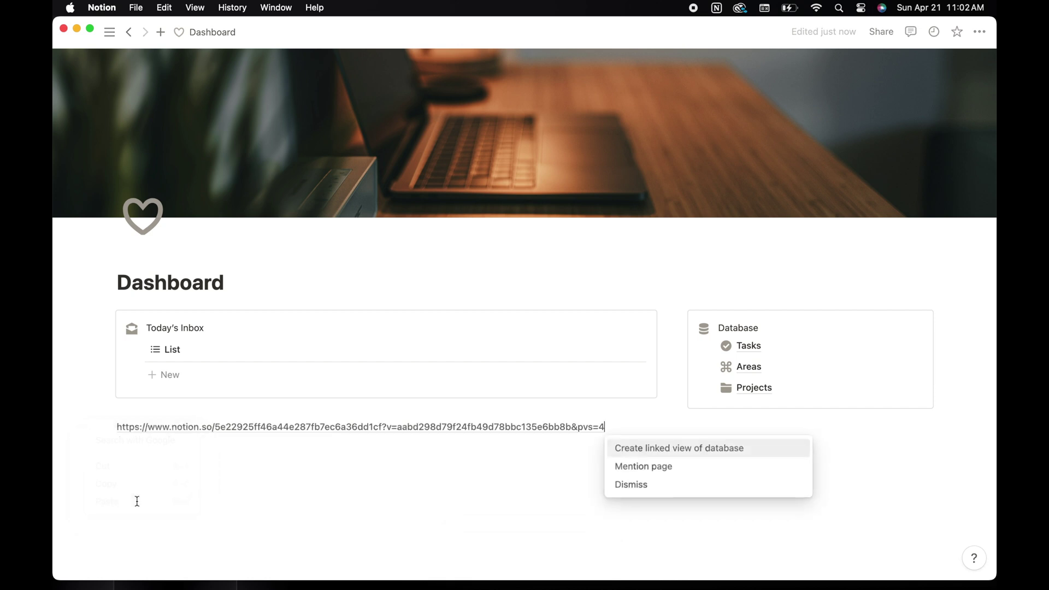
left_click(670, 446)
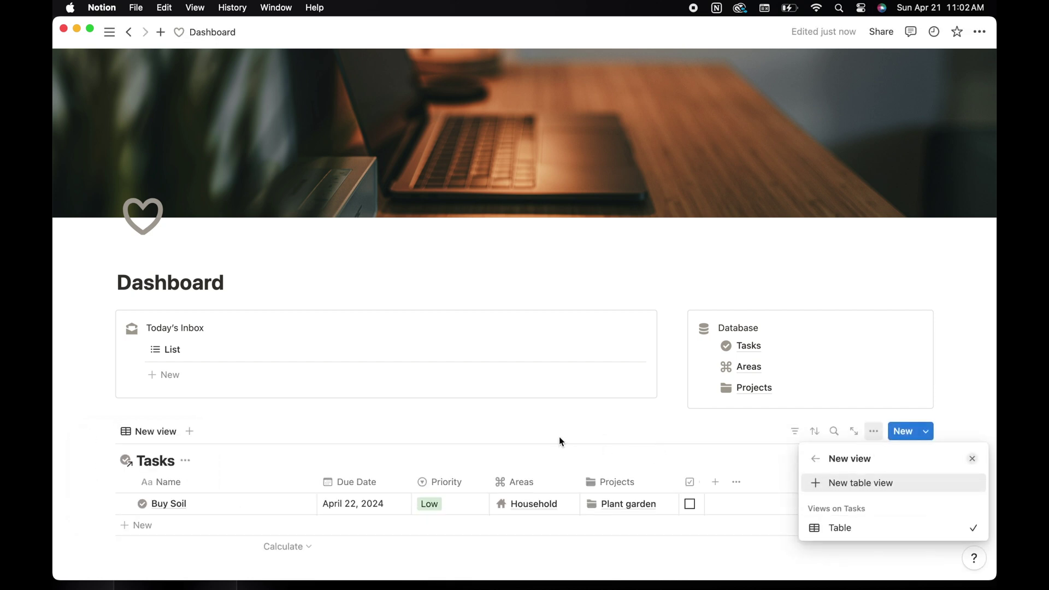
left_click(601, 425)
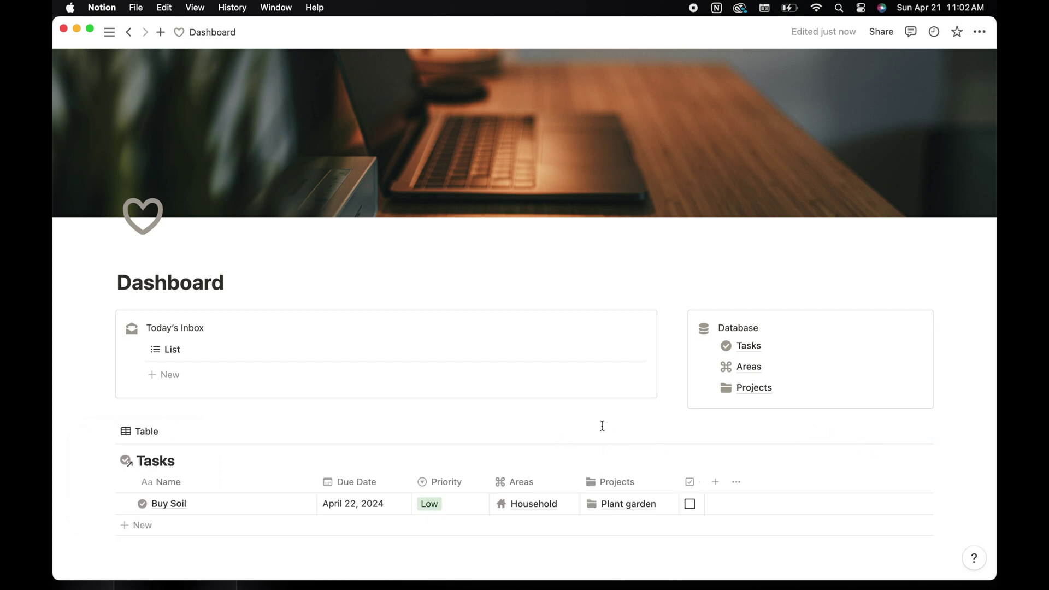
- Switch the linked Tasks view to a Calendar layout shown as Week, with pages opening in Side peek
scroll(601, 425, "down", 5)
left_click(872, 279)
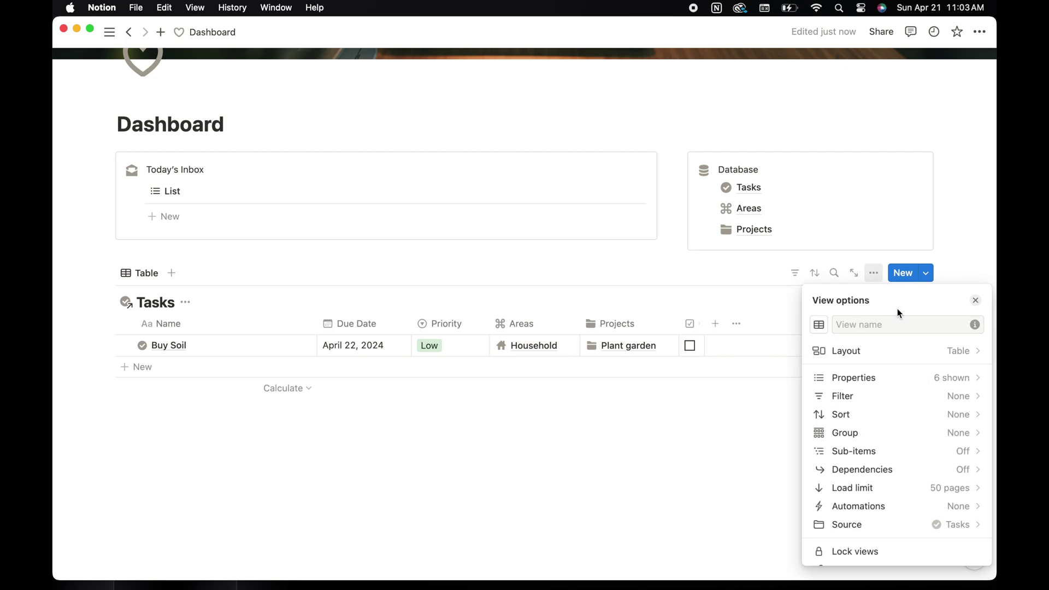
left_click(960, 350)
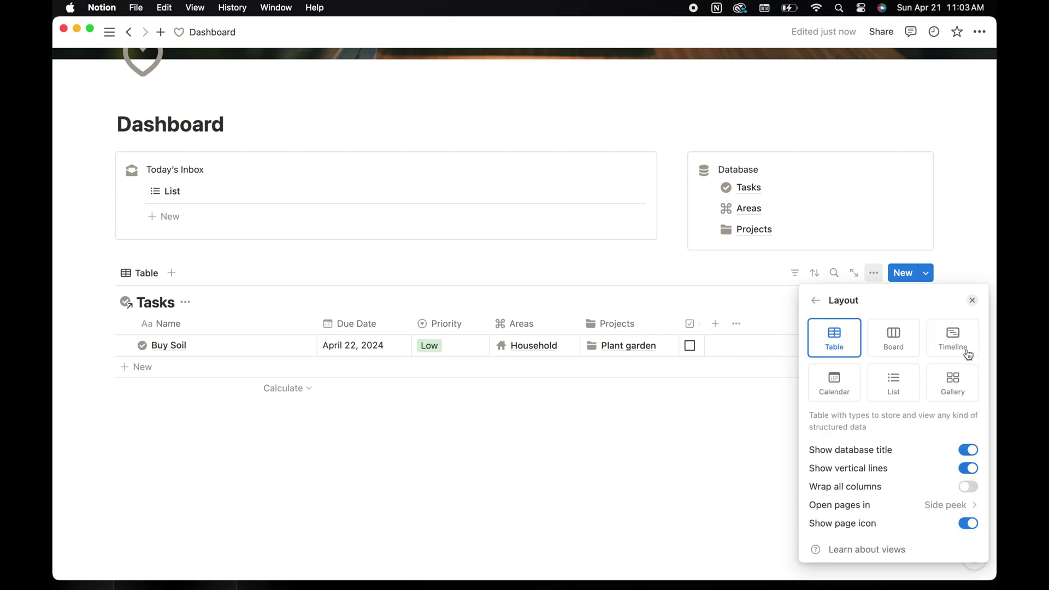
left_click(836, 382)
left_click(973, 488)
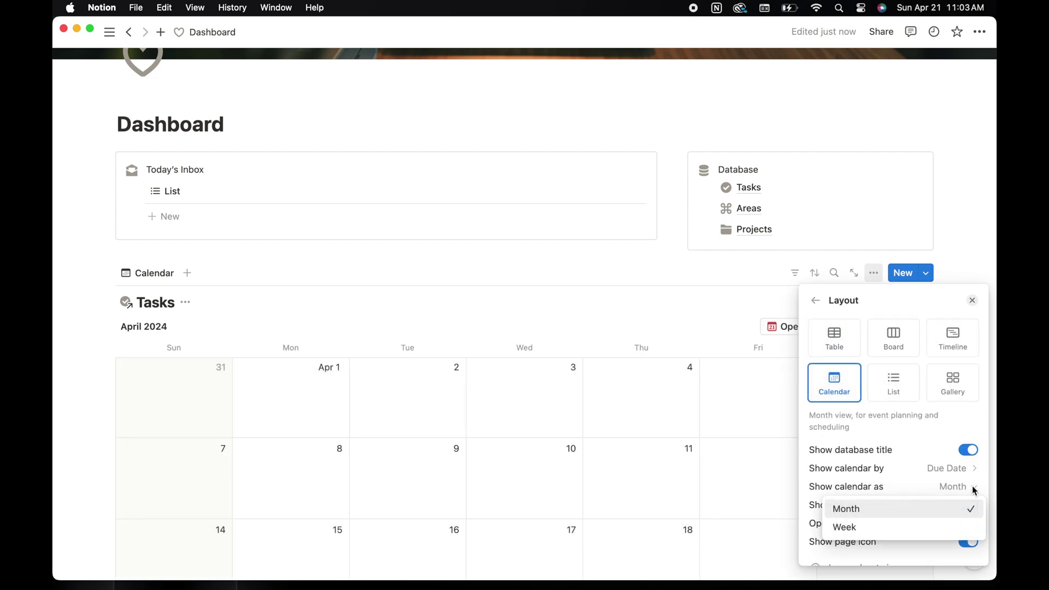
left_click(938, 526)
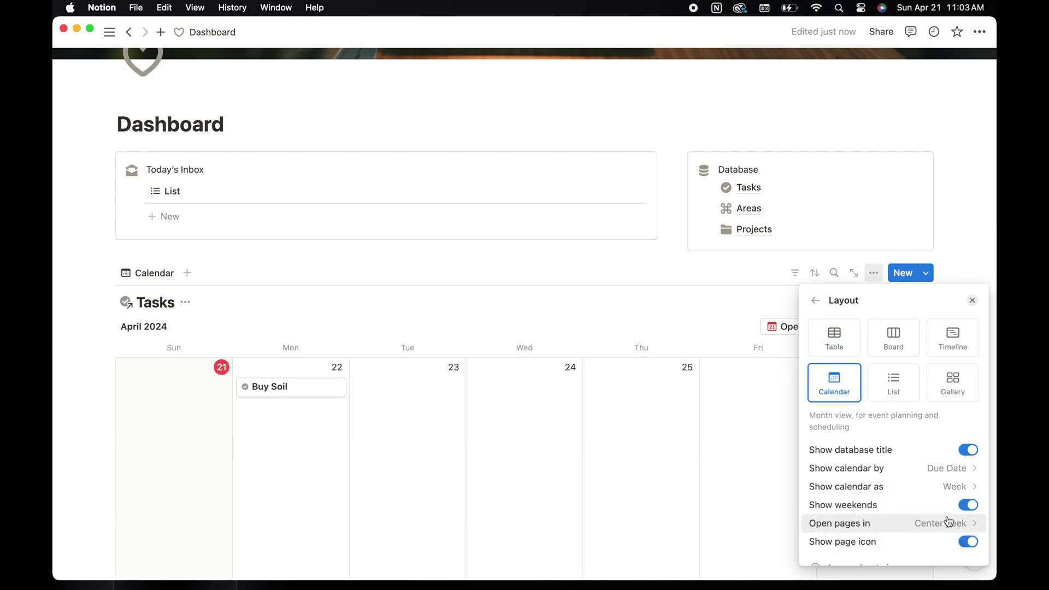
left_click(979, 523)
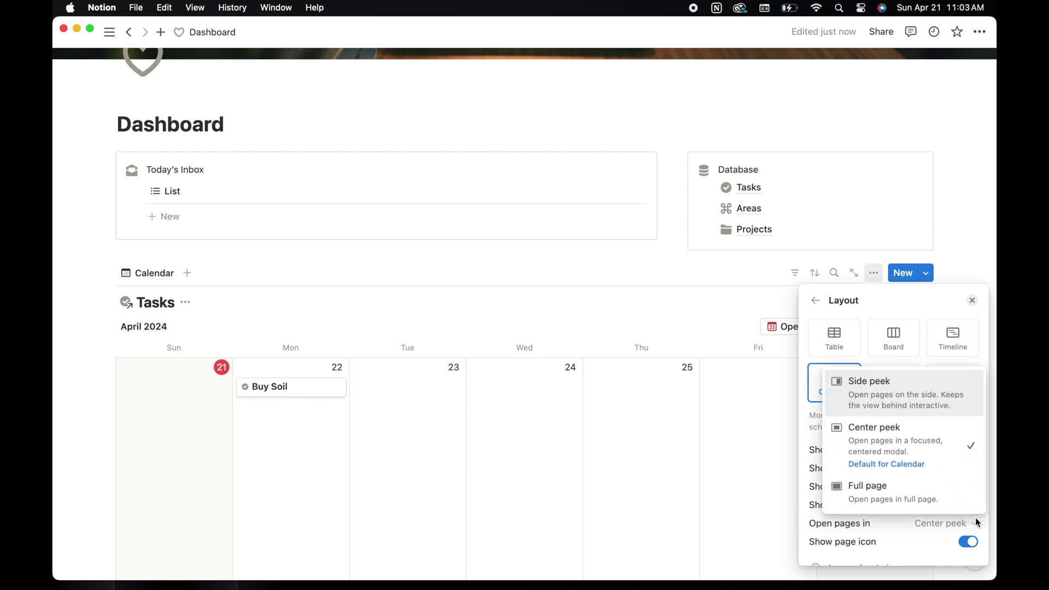
left_click(943, 403)
left_click(701, 326)
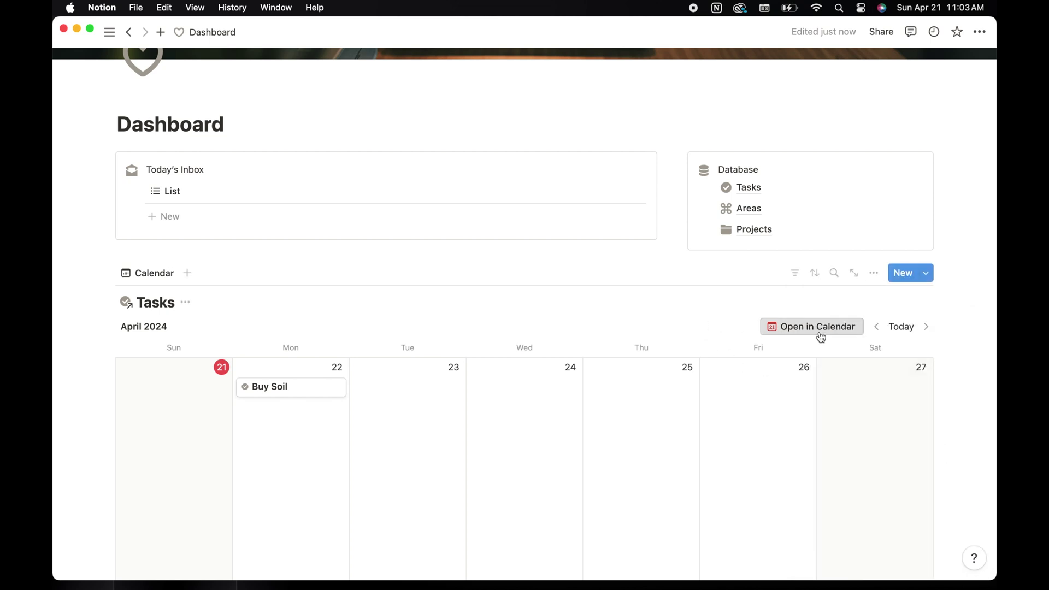
- Add an advanced filter to the Tasks calendar with Due Date start relative to today, this week
left_click(795, 273)
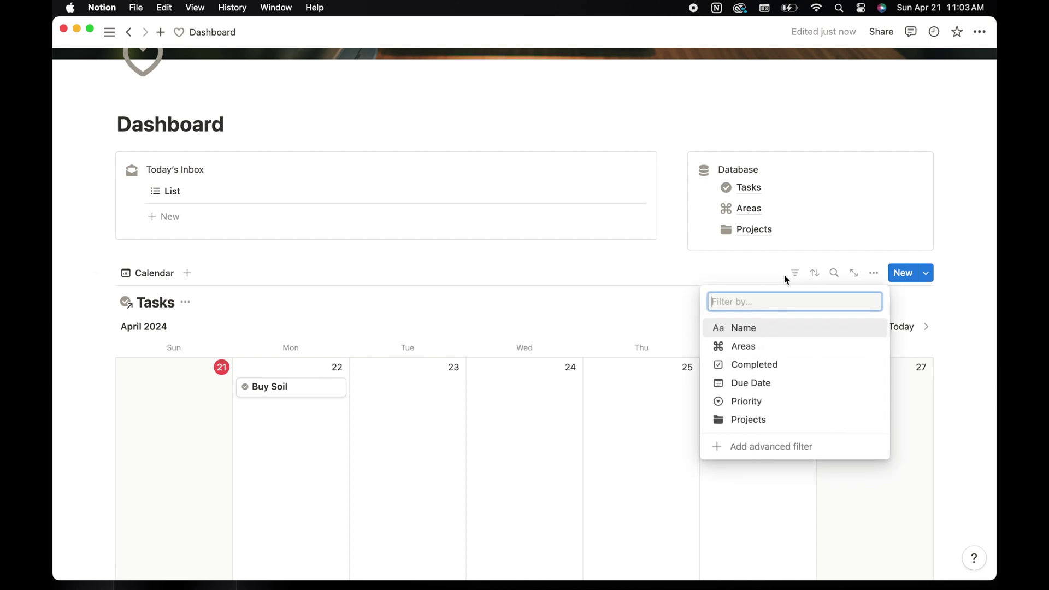
left_click(745, 446)
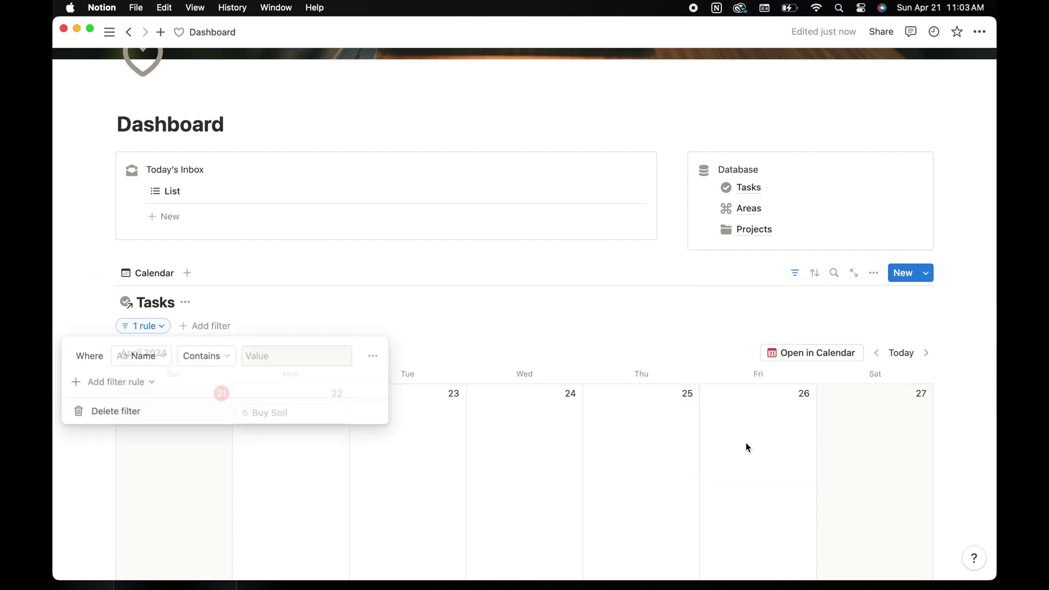
left_click(163, 358)
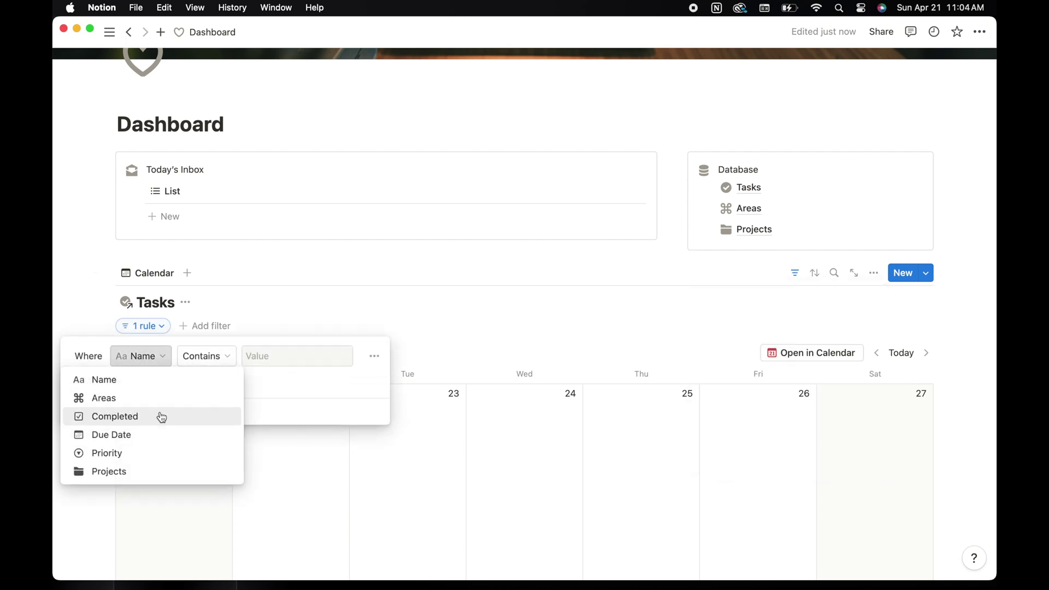
left_click(152, 441)
- Add a second rule to the calendar's advanced filter requiring Completed is unchecked, and collapse the filter bar
left_click(79, 381)
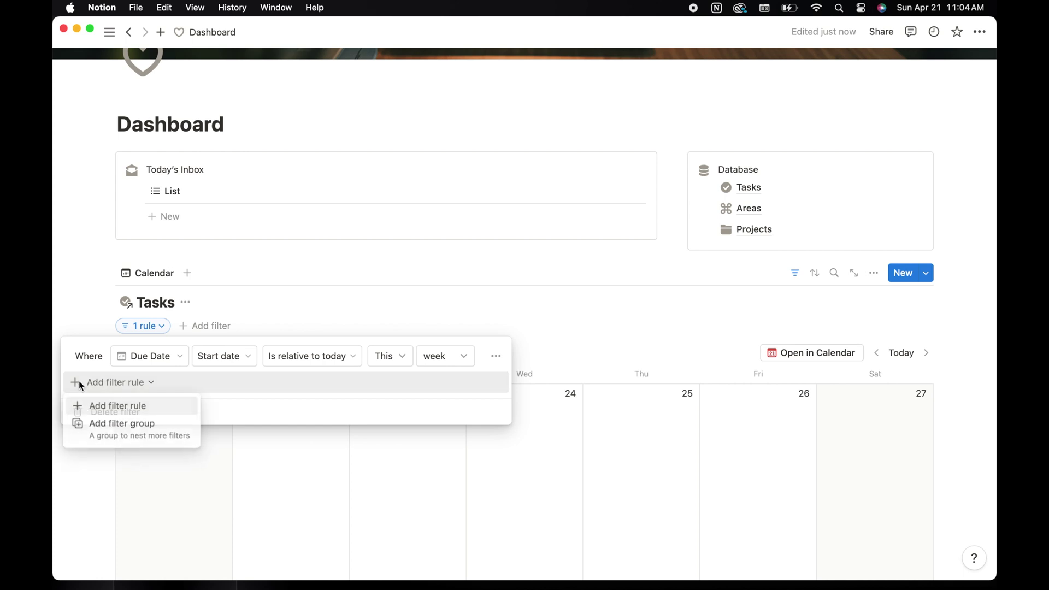
left_click(112, 406)
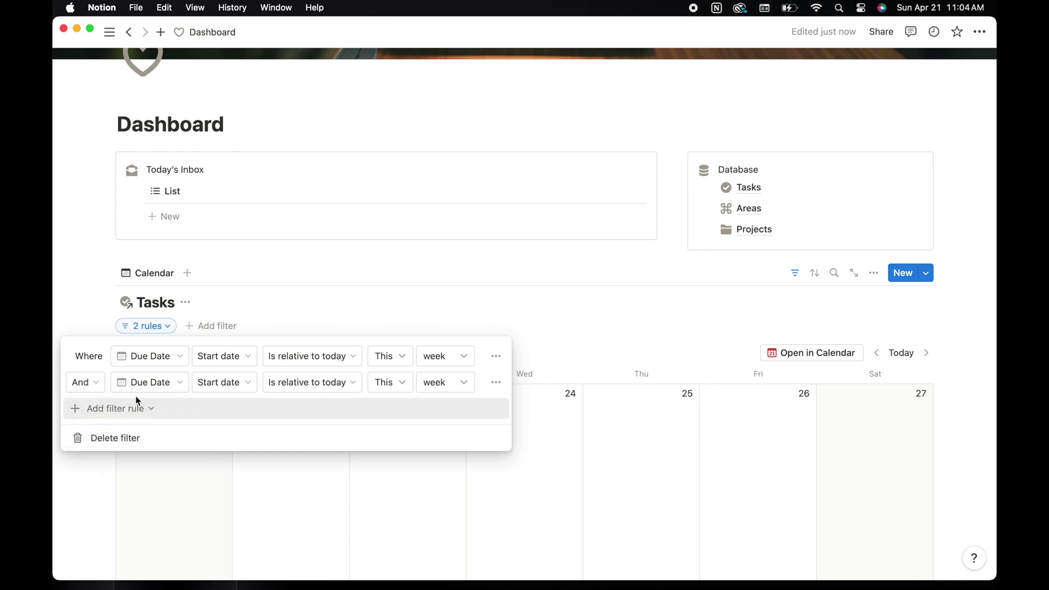
left_click(182, 386)
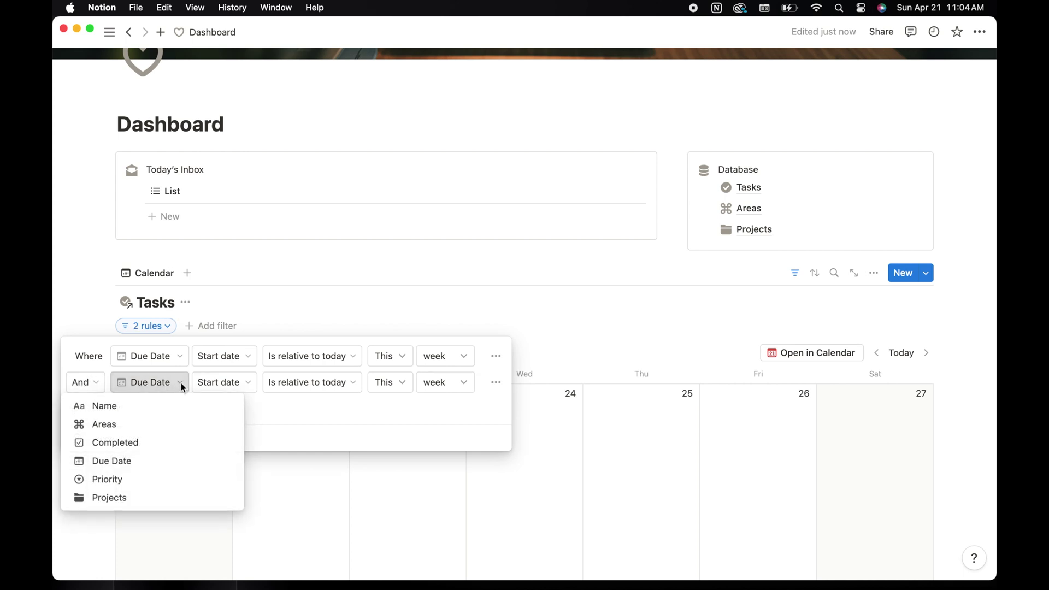
left_click(157, 443)
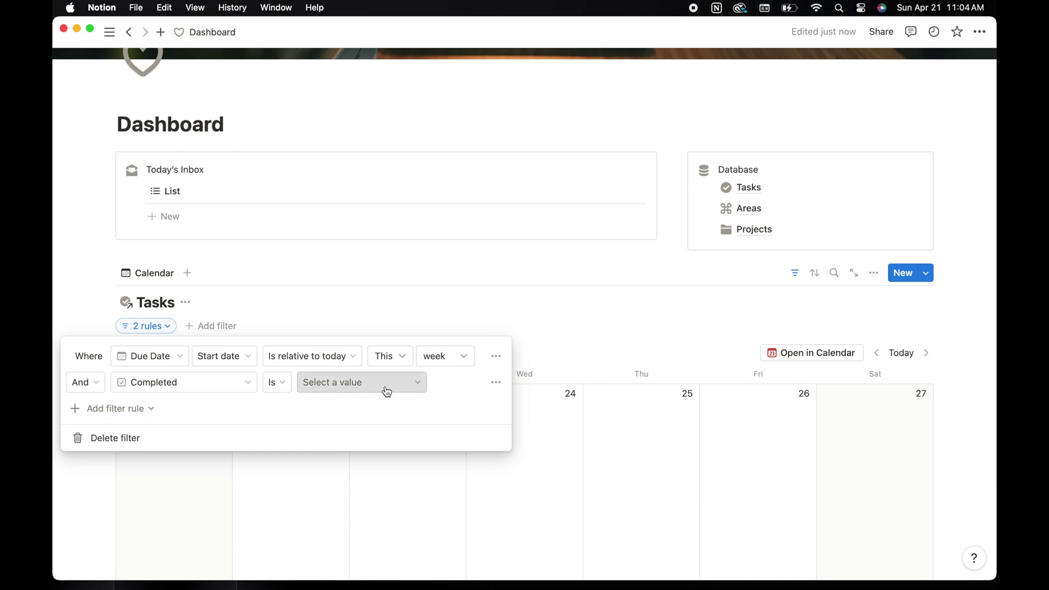
left_click(405, 386)
left_click(393, 412)
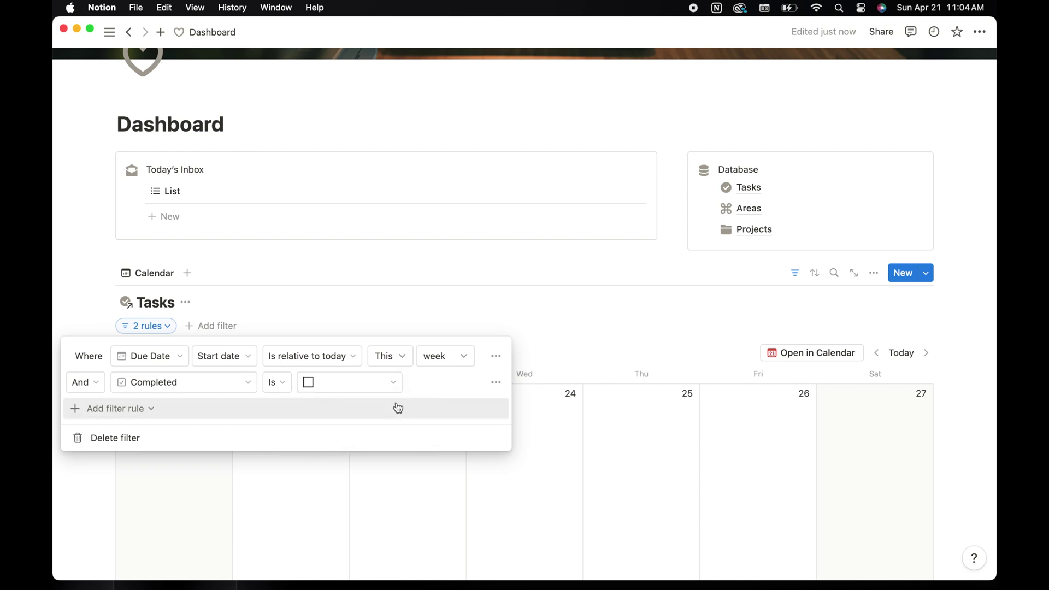
key("Escape")
left_click(796, 274)
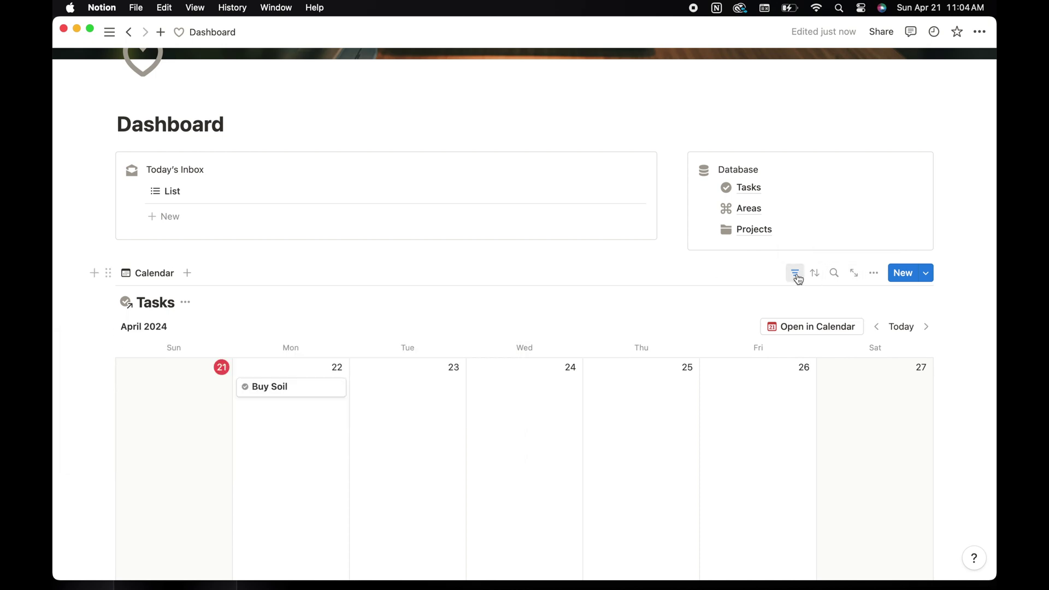
- Hide the Tasks database title above the weekly calendar
scroll(798, 279, "down", 5)
left_click(185, 157)
left_click(189, 227)
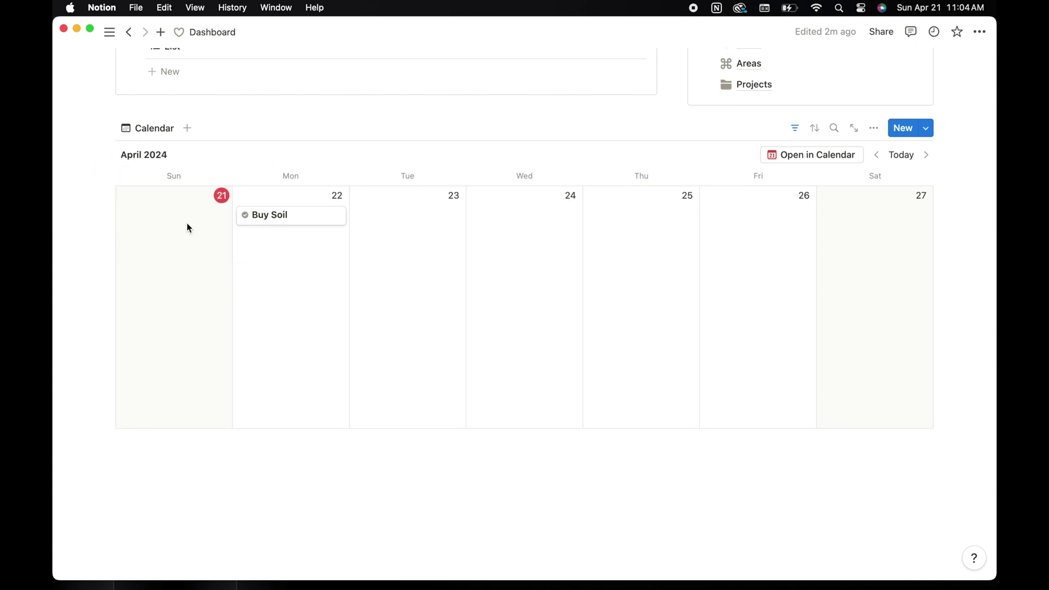
- Rename the Tasks calendar view as Weekly
scroll(188, 228, "up", 3)
left_click(153, 248)
left_click(164, 276)
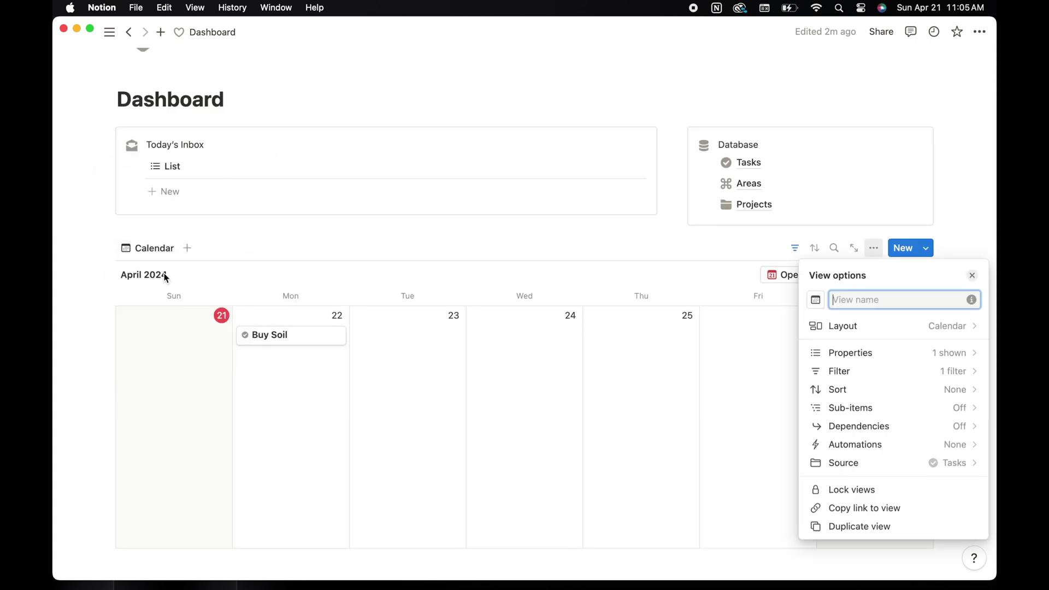
type("Weekl")
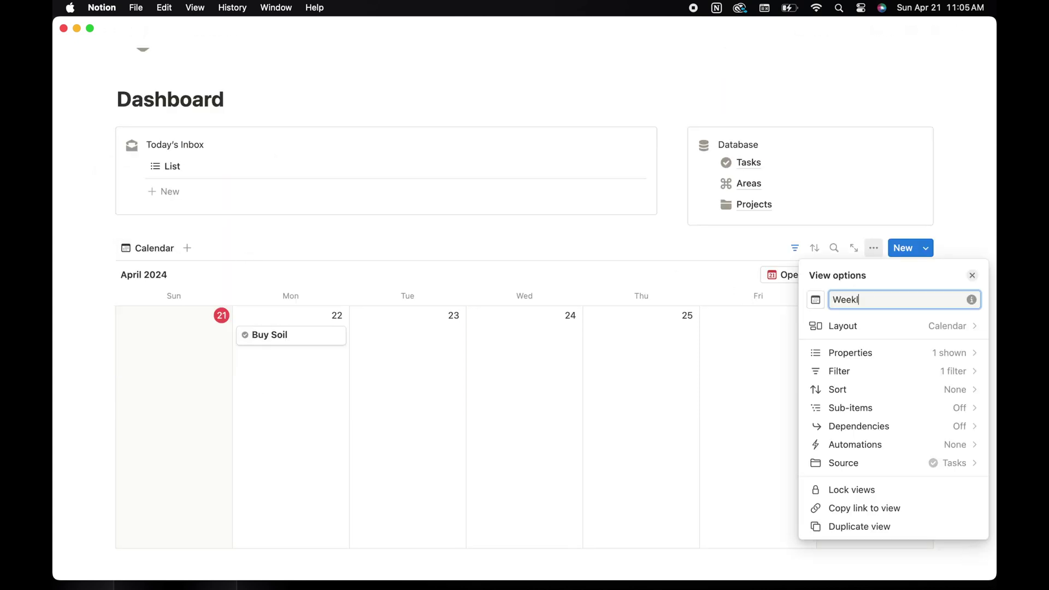
type("y")
left_click(565, 244)
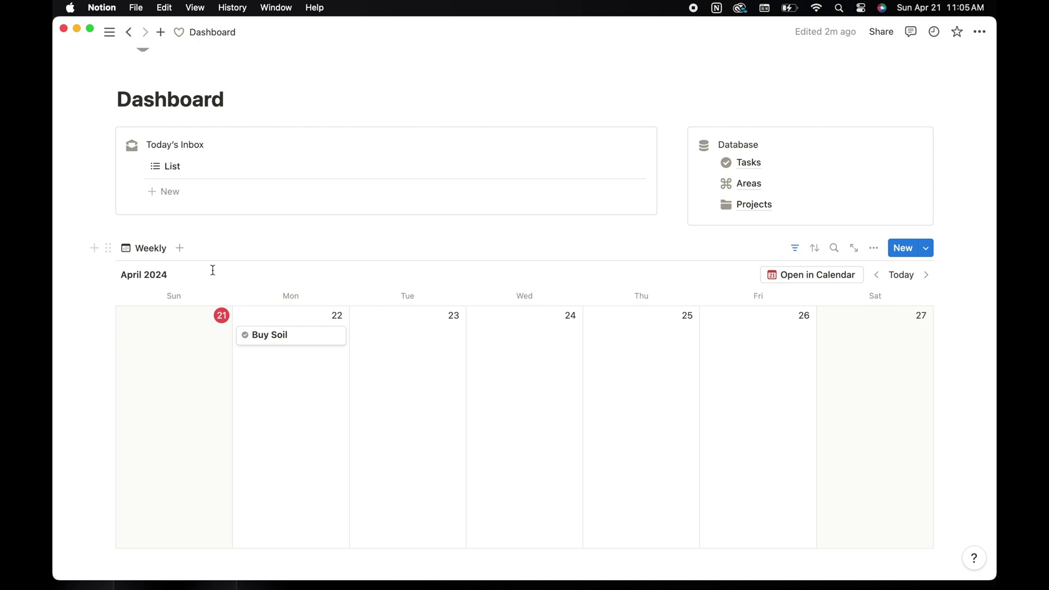
- Duplicate the Weekly calendar view and name the copy Monthly
left_click(156, 252)
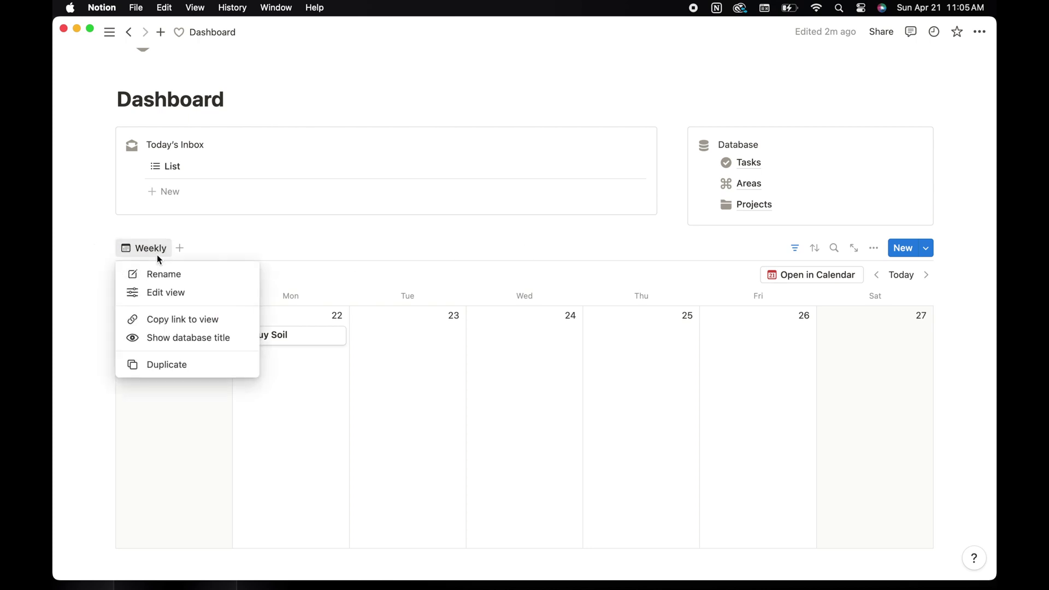
left_click(171, 364)
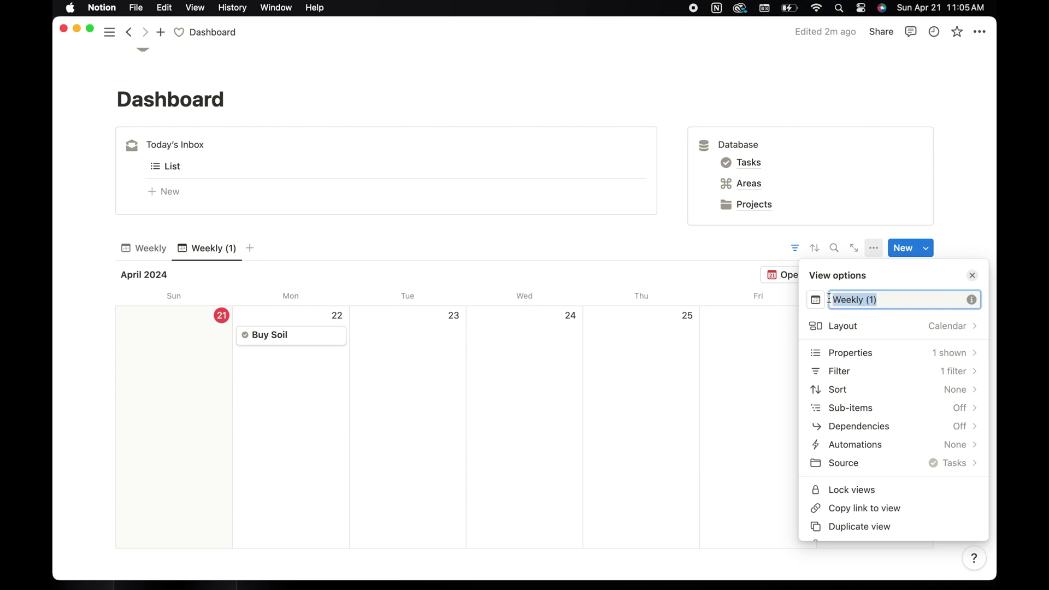
type("Monthly")
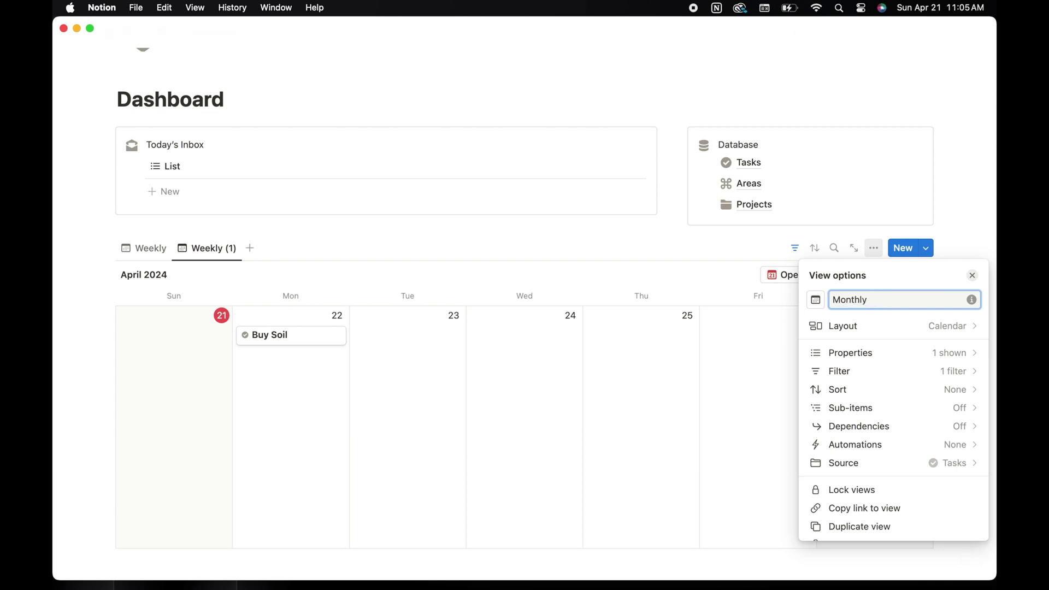
- Set the Monthly view's layout to show the calendar as Month
left_click(941, 328)
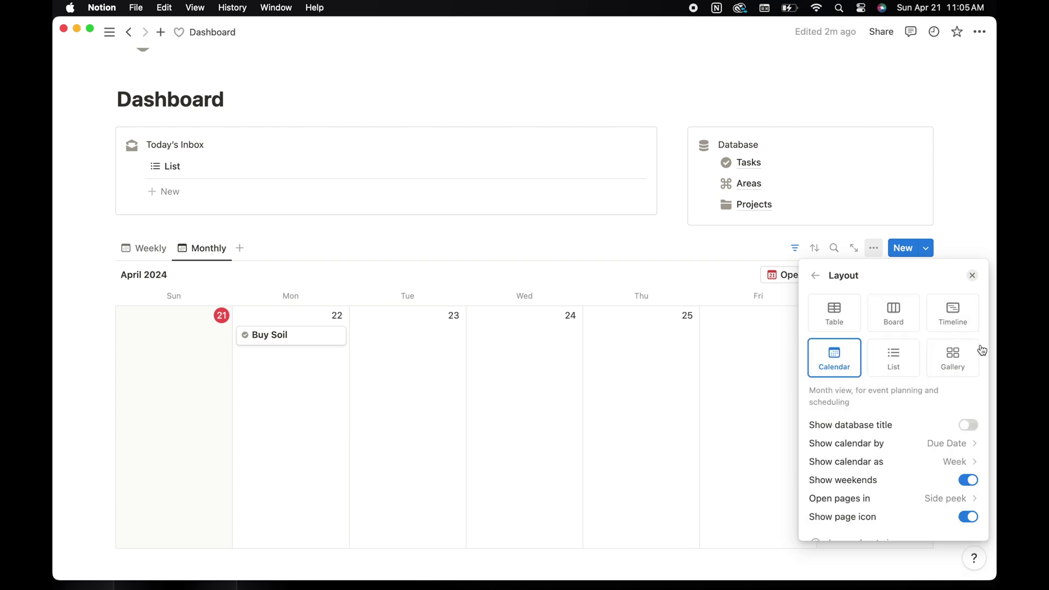
left_click(978, 459)
left_click(940, 488)
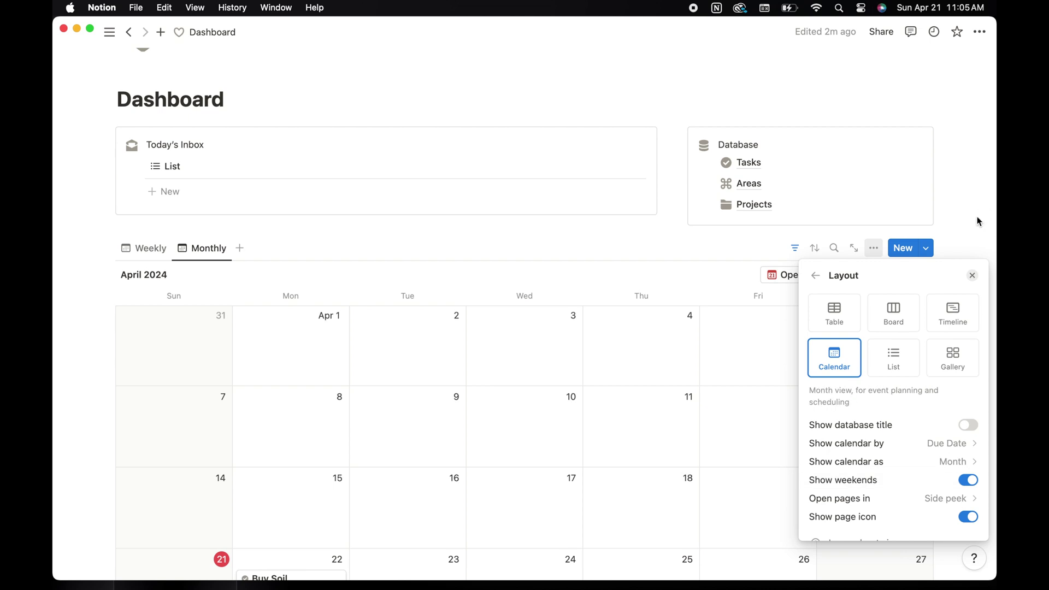
left_click(979, 238)
- Move the calendar block into the wide column directly beneath the Today's Inbox callout
scroll(104, 219, "down", 2)
left_click_drag(108, 216, 122, 181)
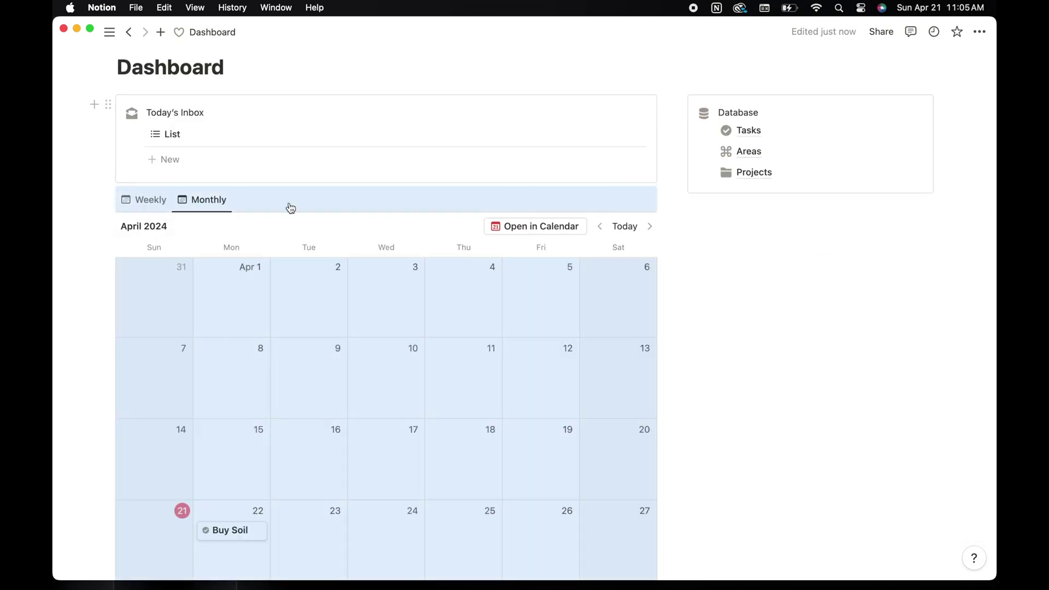
left_click(745, 265)
- Move the empty text block from below the calendar to beneath the Database callout and turn it into a new callout
scroll(580, 213, "down", 3)
scroll(580, 213, "down", 3)
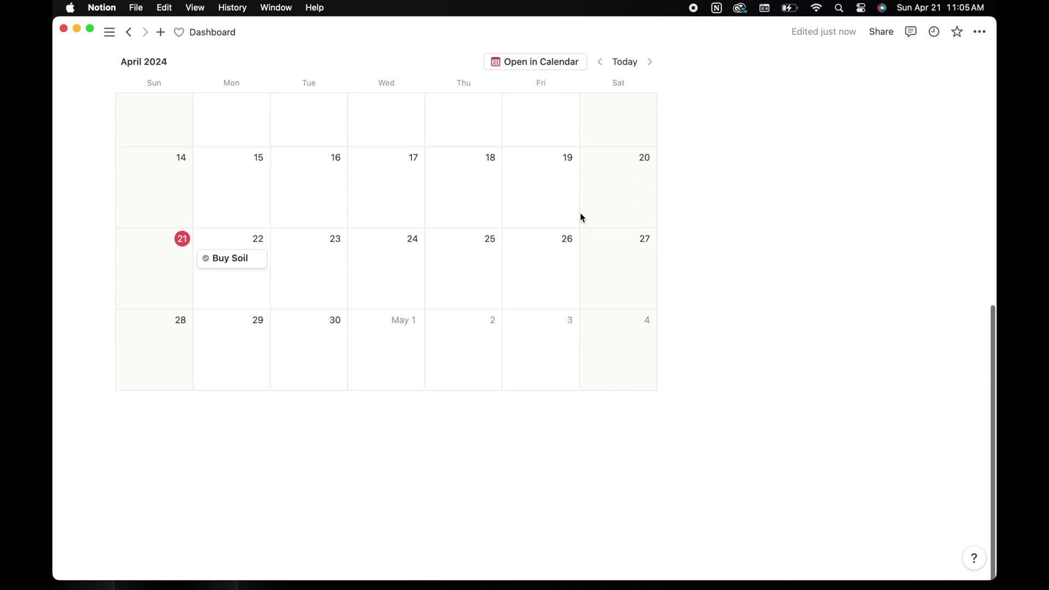
left_click(133, 414)
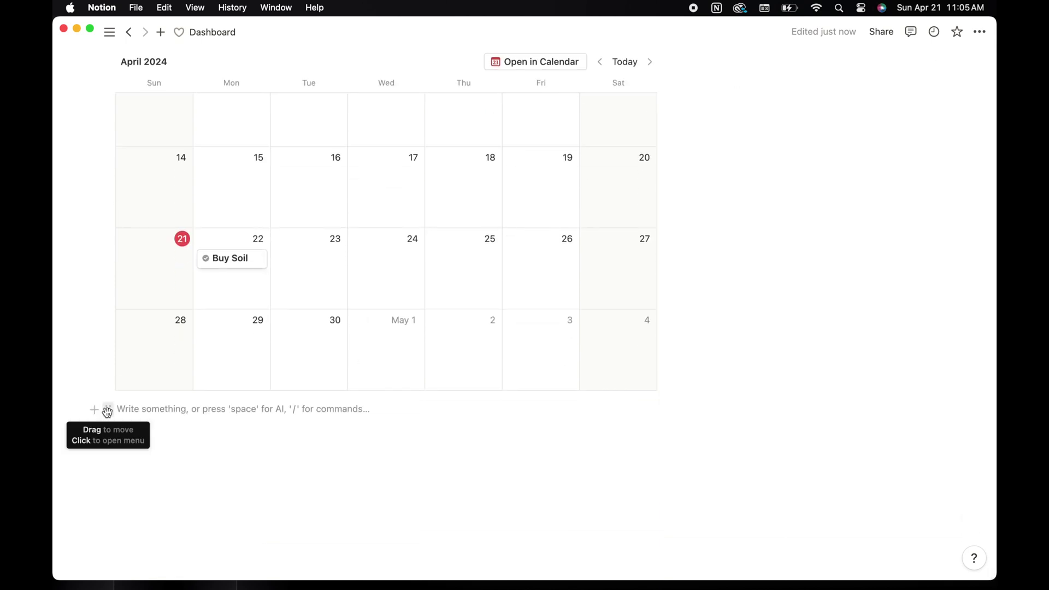
left_click_drag(109, 416, 703, 331)
type("/ca")
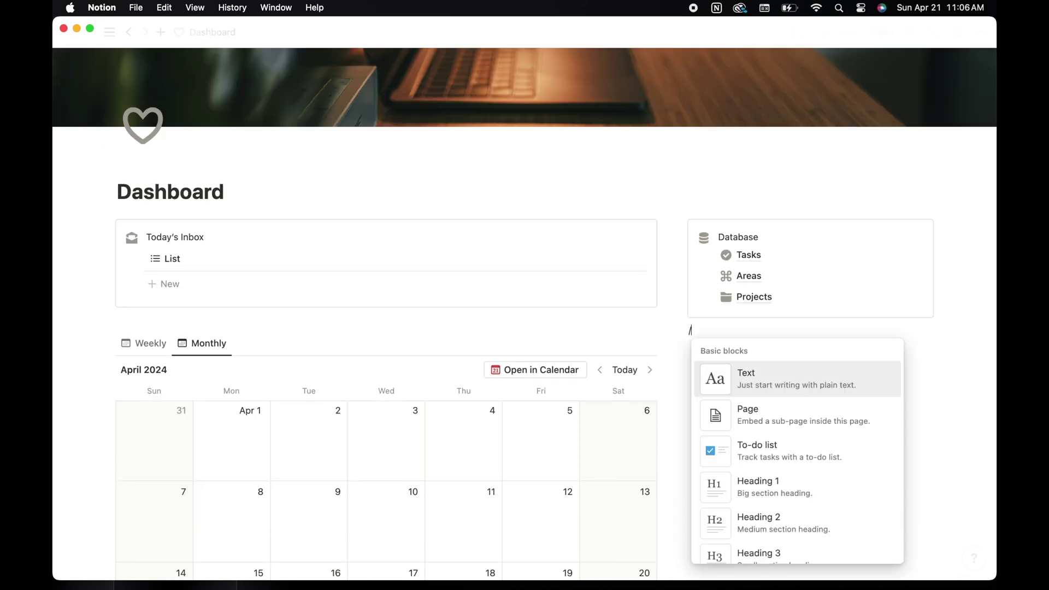
left_click(724, 379)
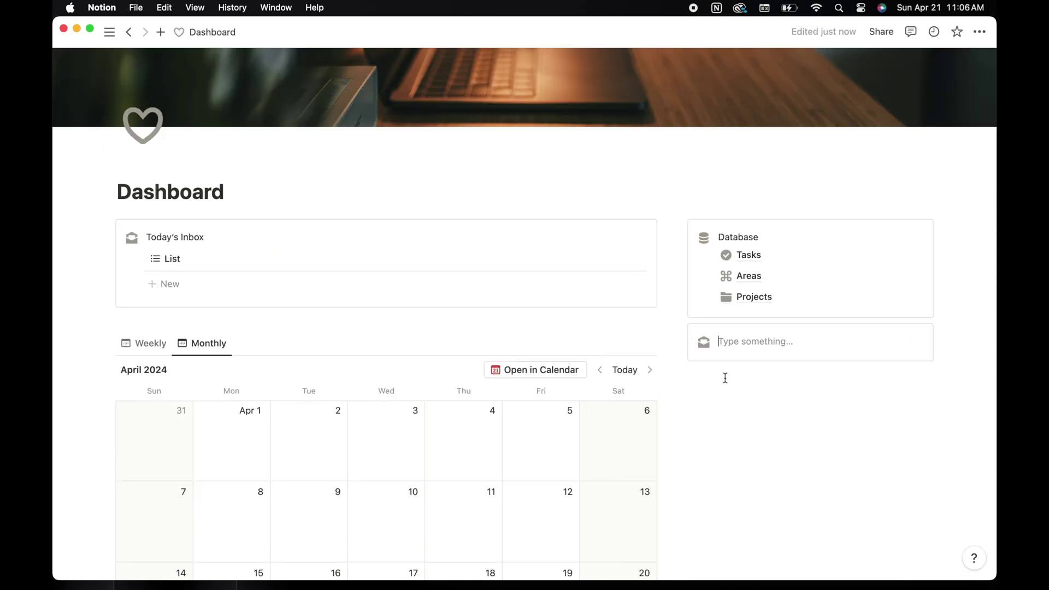
- Place the new callout above the Database callout, with an empty block between the two
left_click_drag(680, 333, 686, 221)
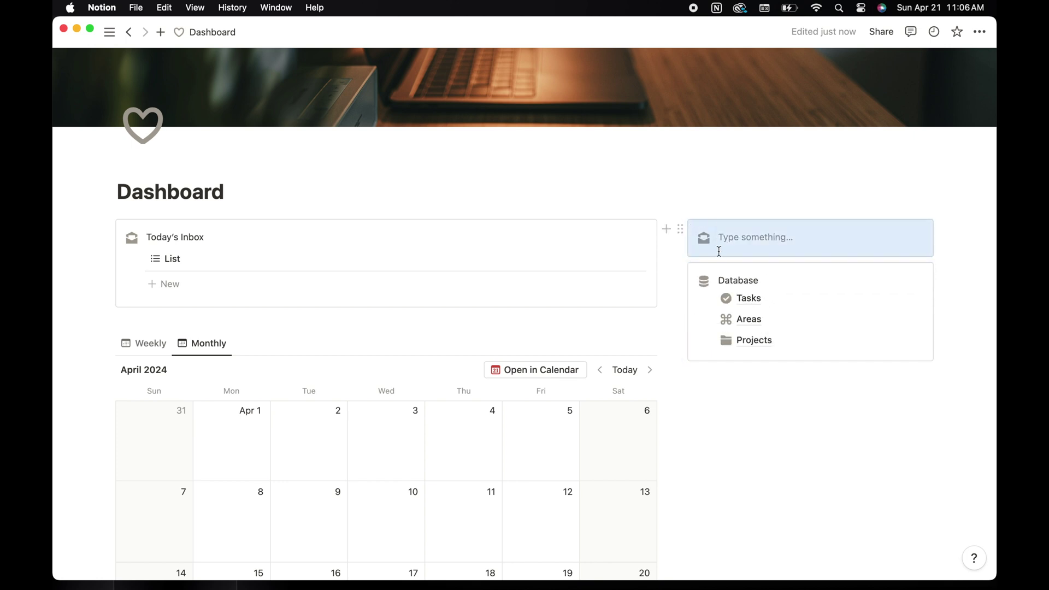
left_click_drag(681, 372, 691, 260)
left_click(956, 203)
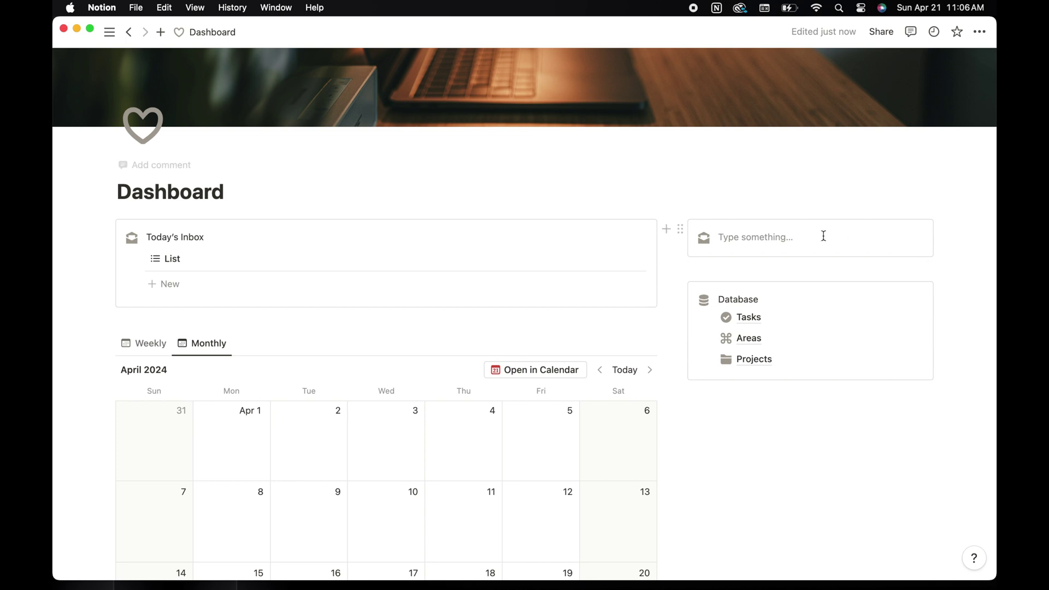
- Give the empty callout a round checkmark icon and title it Tasks
left_click(704, 241)
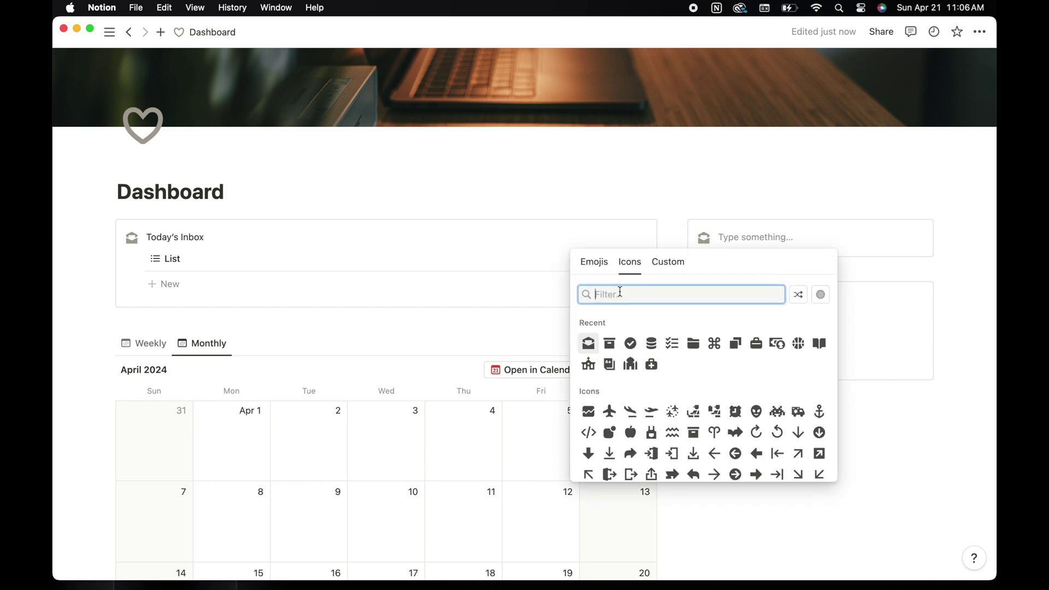
left_click(630, 343)
left_click(608, 365)
type("Tasks")
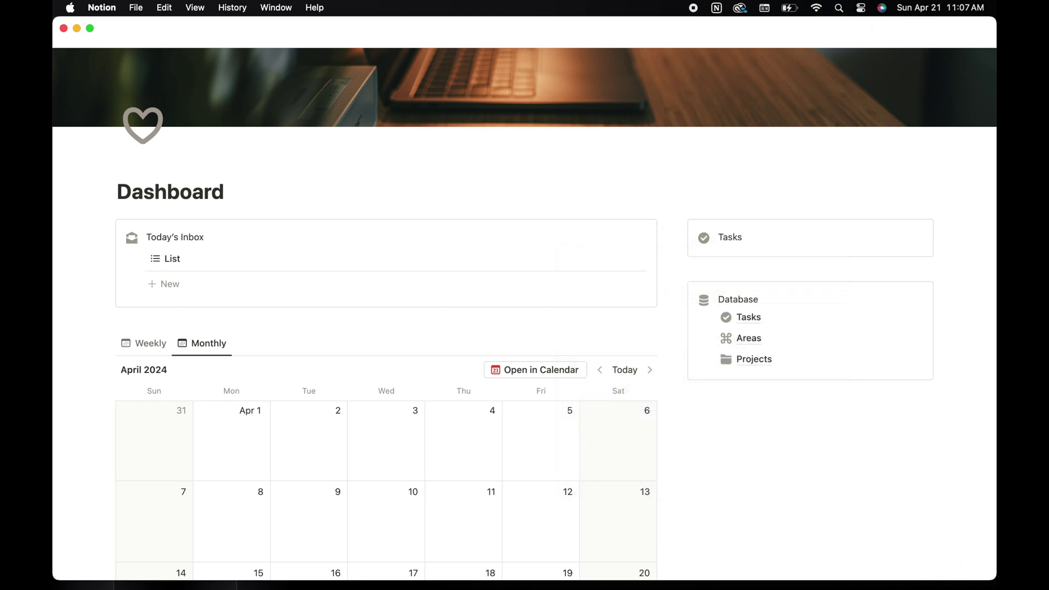
- Add a toggle list named Tomorrow beneath the Tasks callout and expand it
left_click(710, 269)
type("/togg")
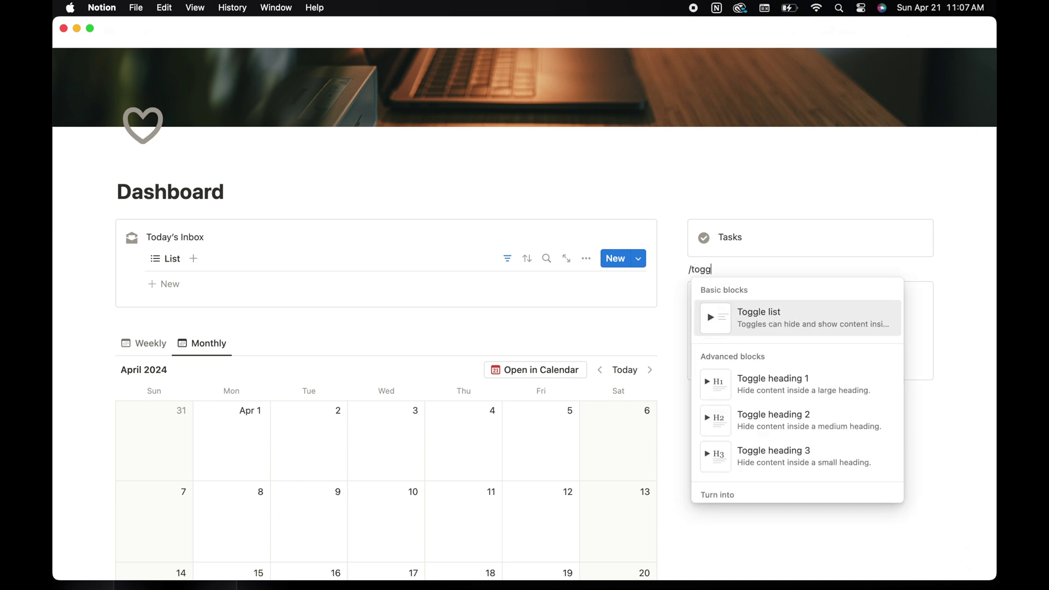
key("Return")
type("To")
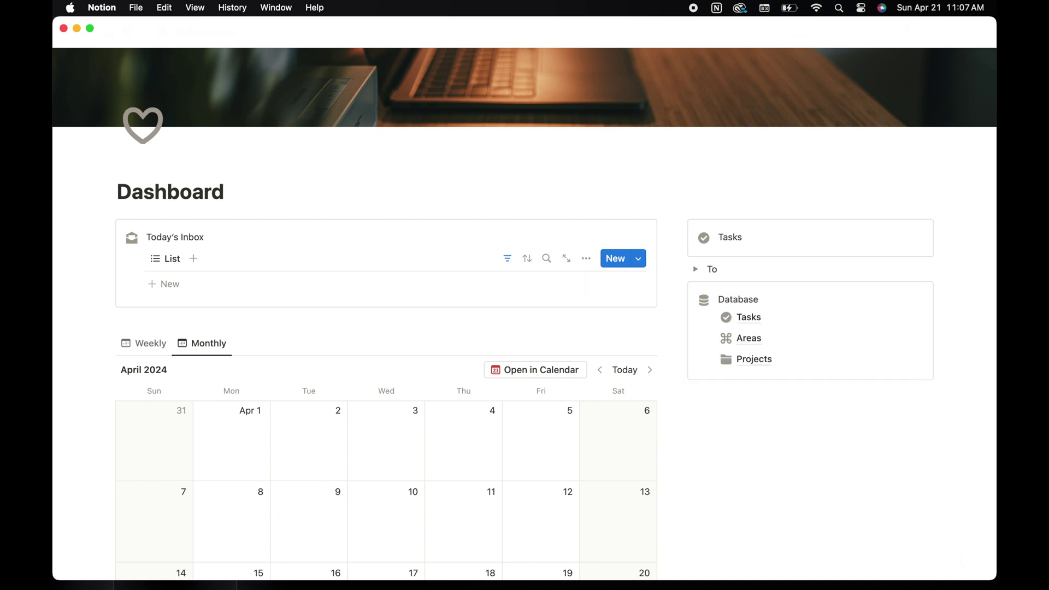
type("morrow")
left_click(695, 269)
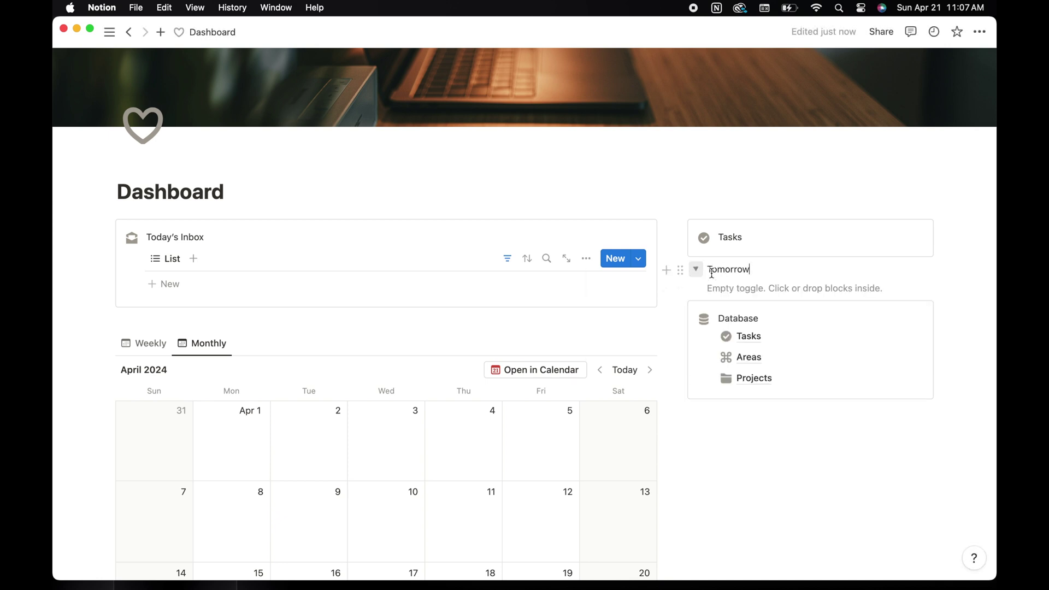
- Copy the link of the Tasks database and paste it inside the Tomorrow toggle as a linked view using the existing Table view
left_click(729, 290)
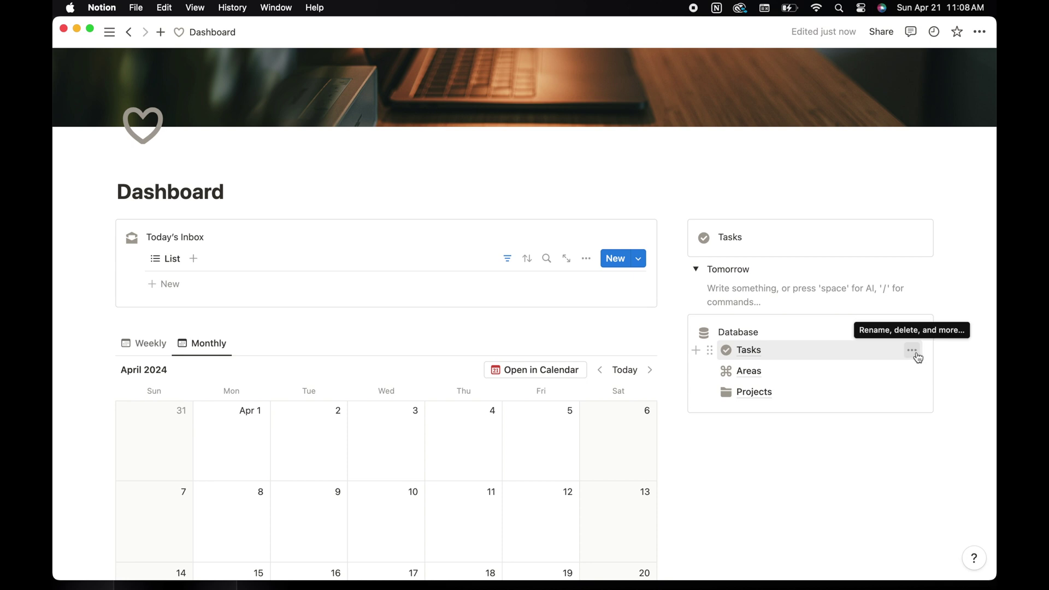
left_click(916, 355)
left_click(883, 353)
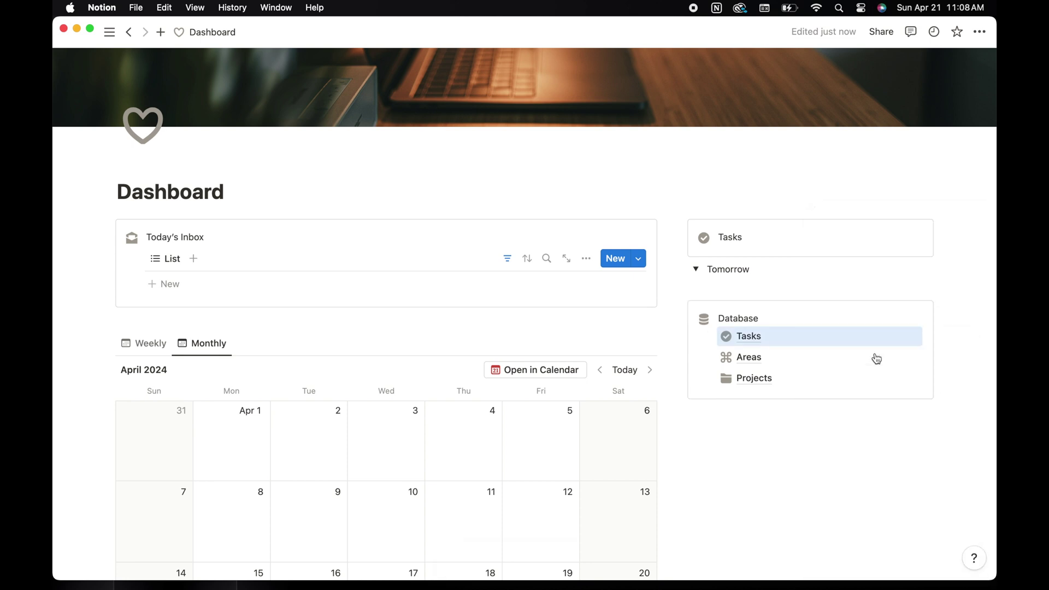
left_click(721, 288)
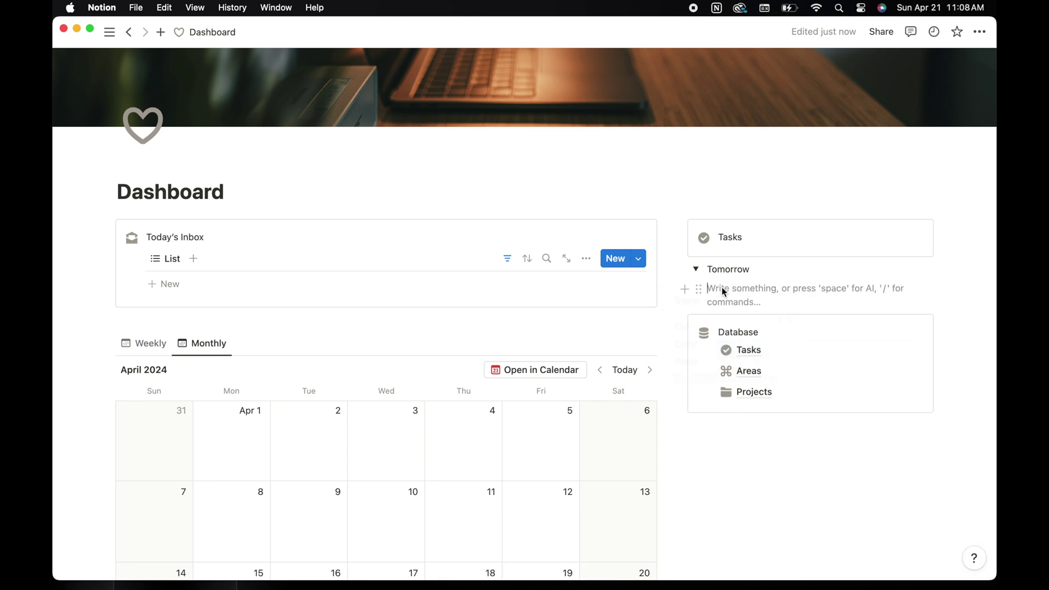
right_click(722, 287)
left_click(692, 365)
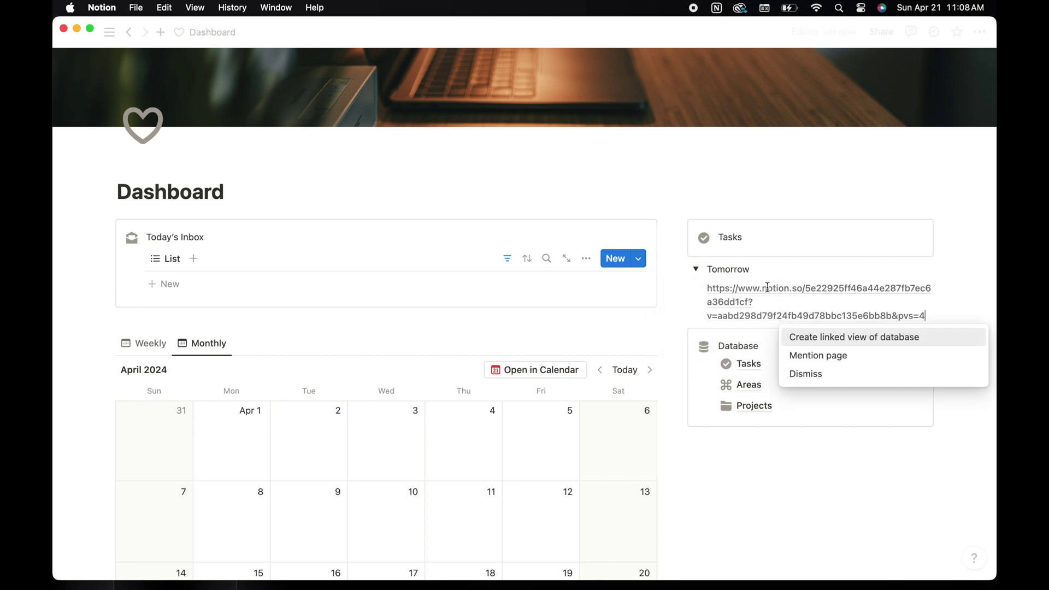
left_click(872, 340)
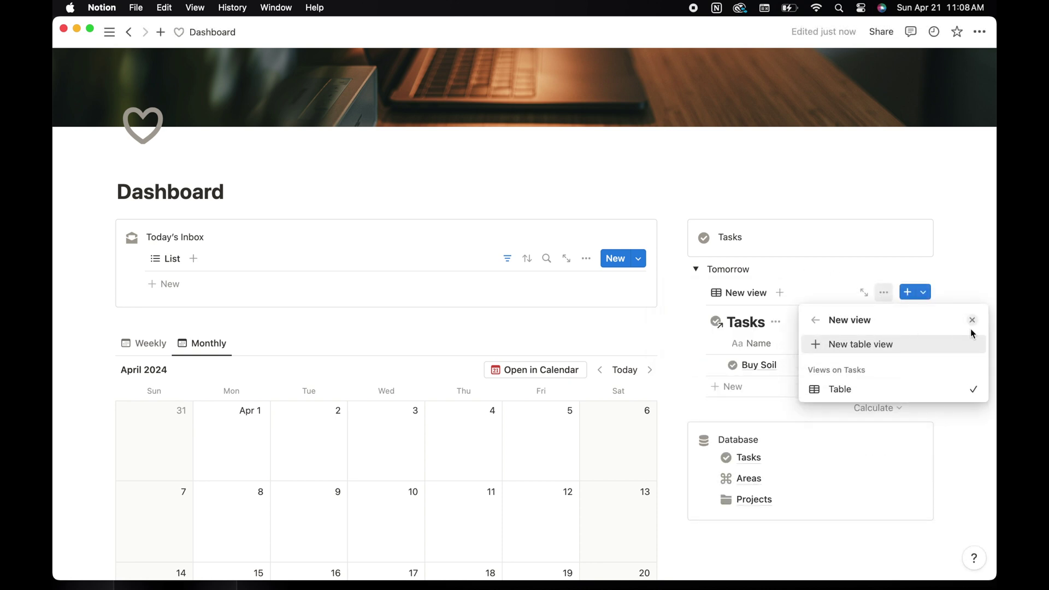
key("Escape")
- Hide the database title of the linked view under Tomorrow and switch its layout to List
left_click(776, 322)
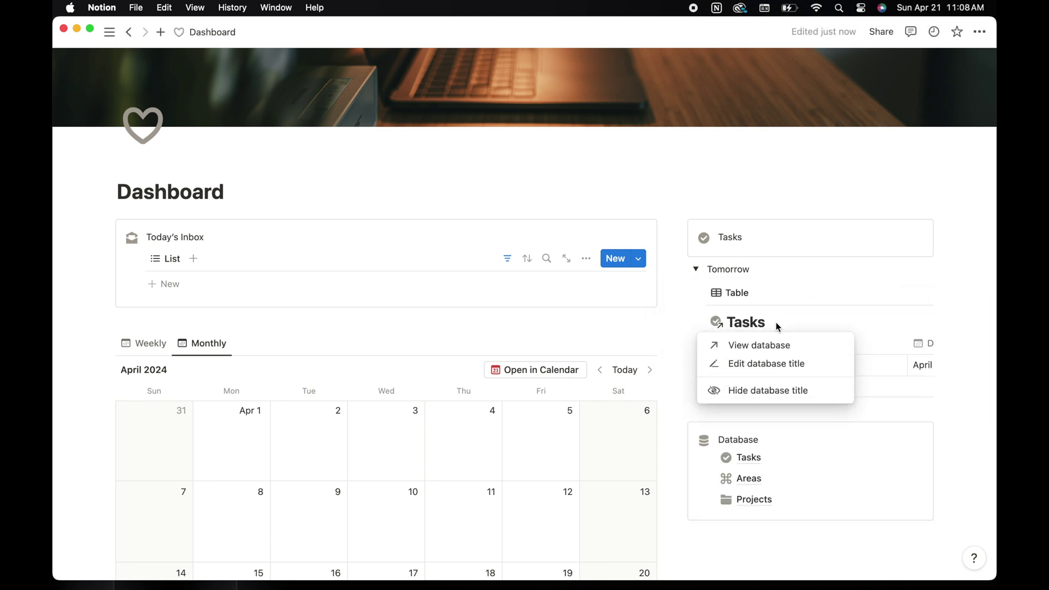
left_click(770, 390)
left_click(883, 293)
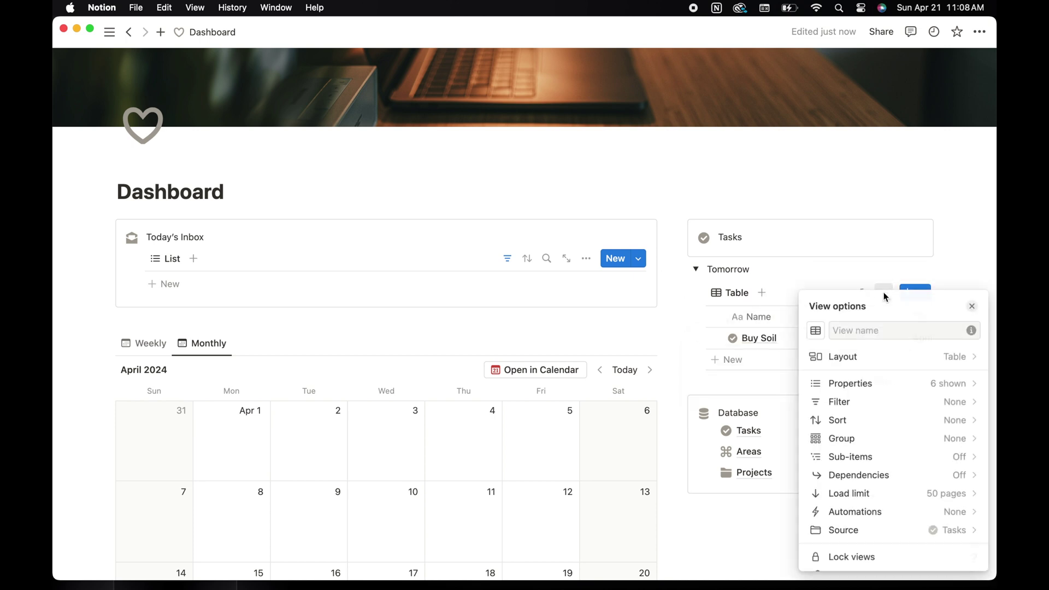
left_click(951, 342)
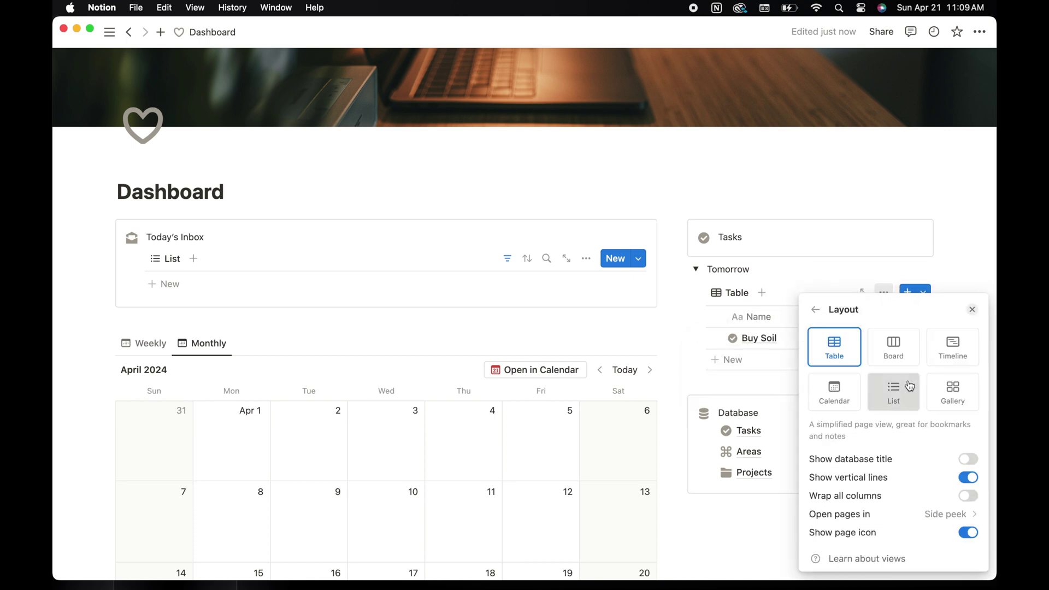
left_click(896, 399)
left_click(816, 322)
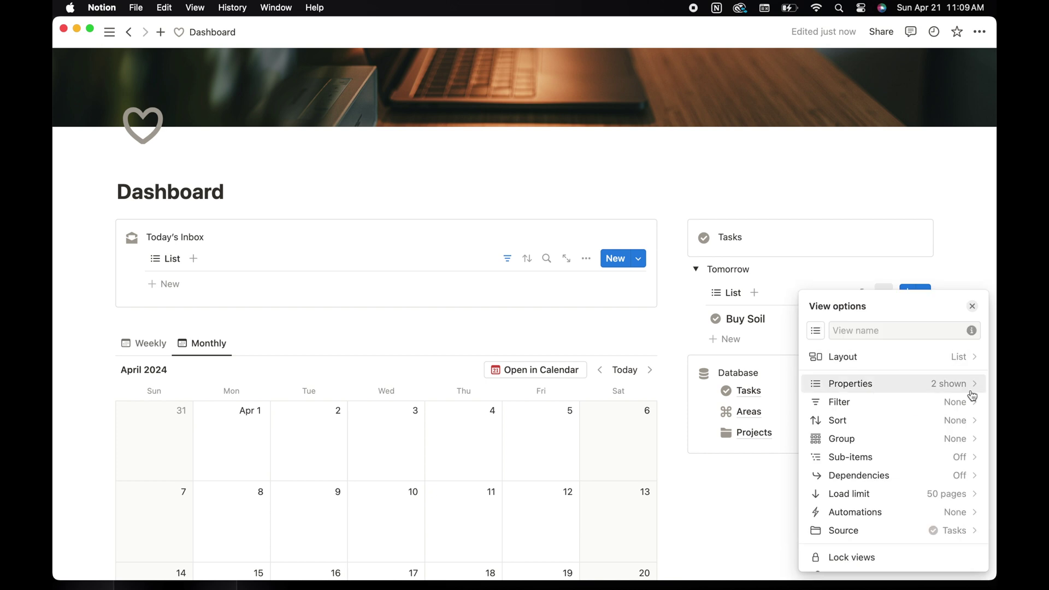
- Show the Due Date property in the Tomorrow list
left_click(969, 383)
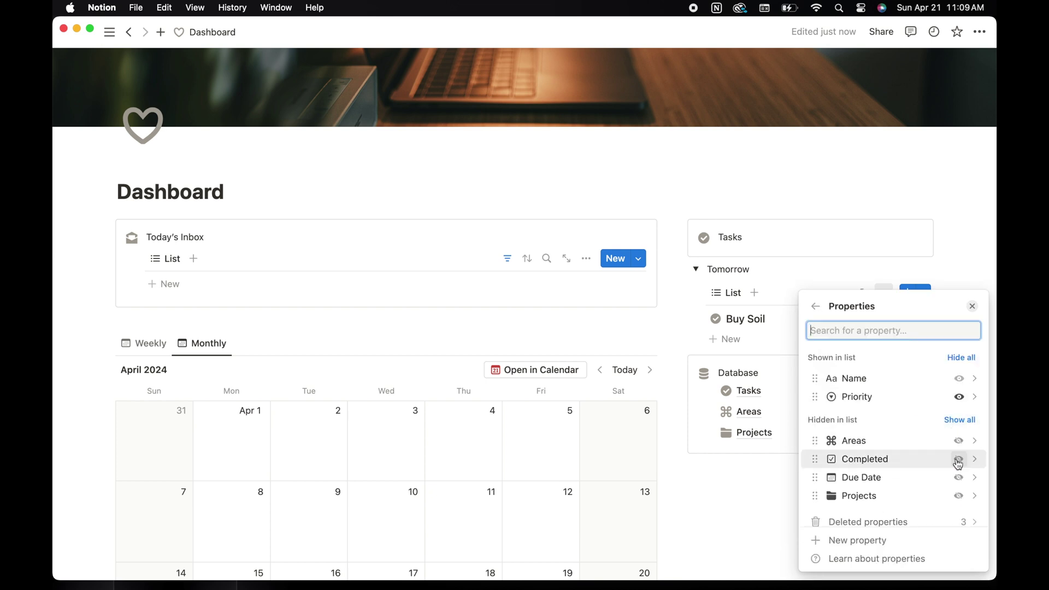
left_click(958, 477)
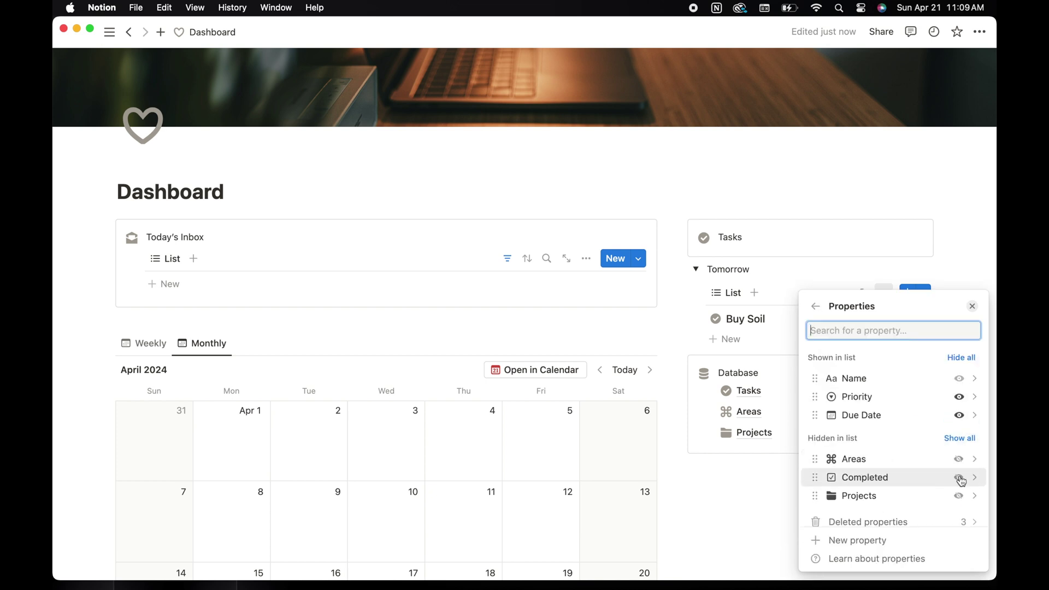
left_click(816, 307)
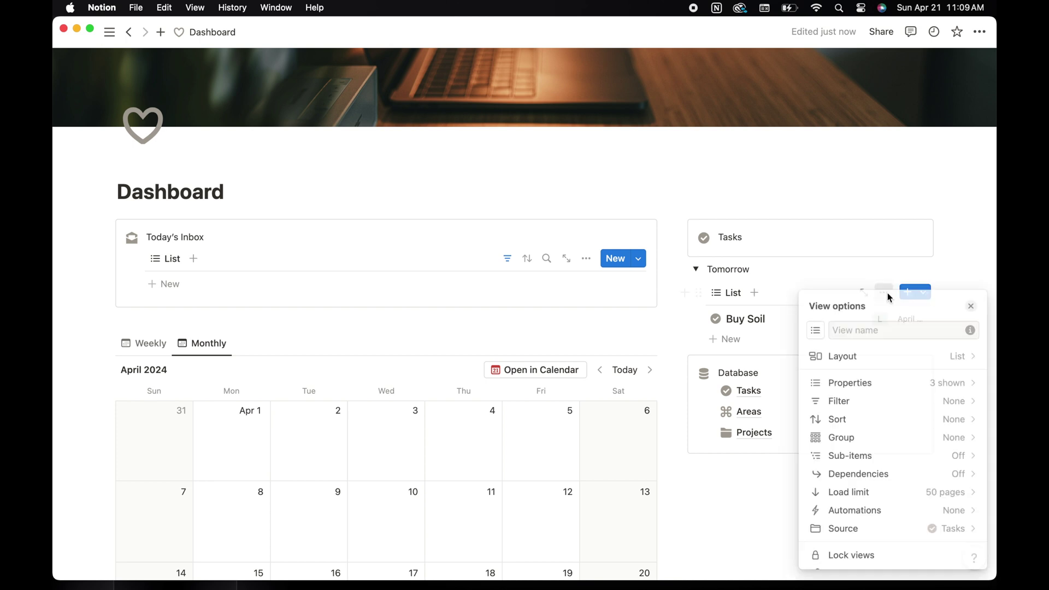
- Add an advanced filter to the Tomorrow list where Due Date is relative to today, Next 1 day
left_click(900, 401)
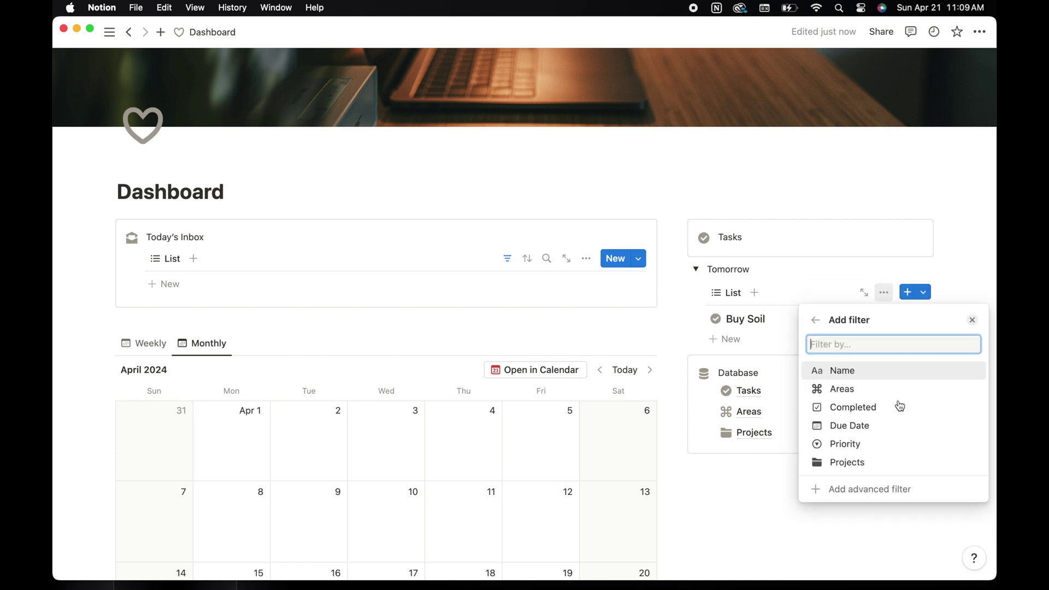
left_click(874, 488)
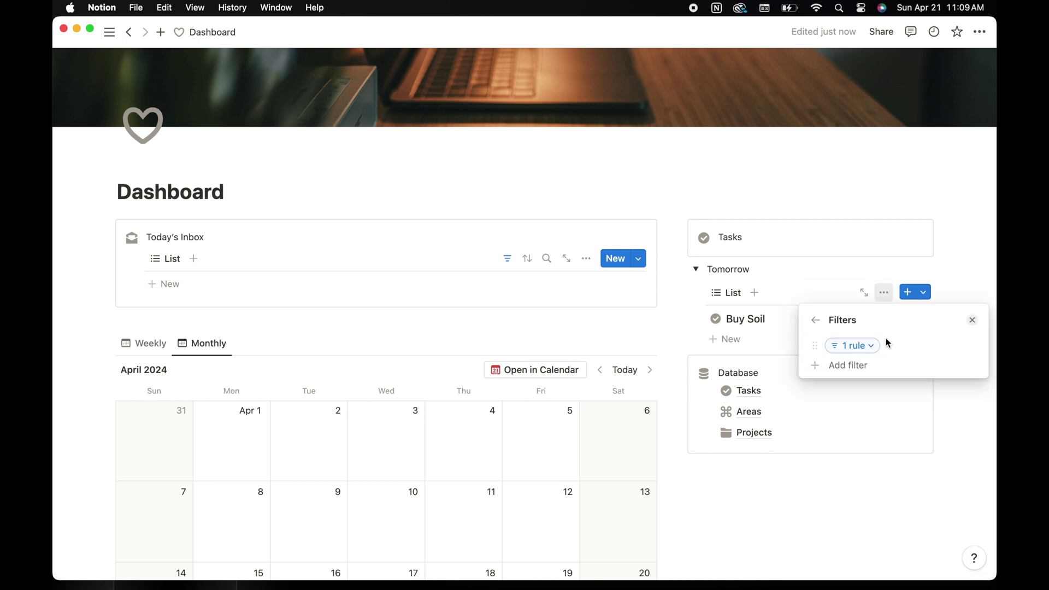
left_click(869, 345)
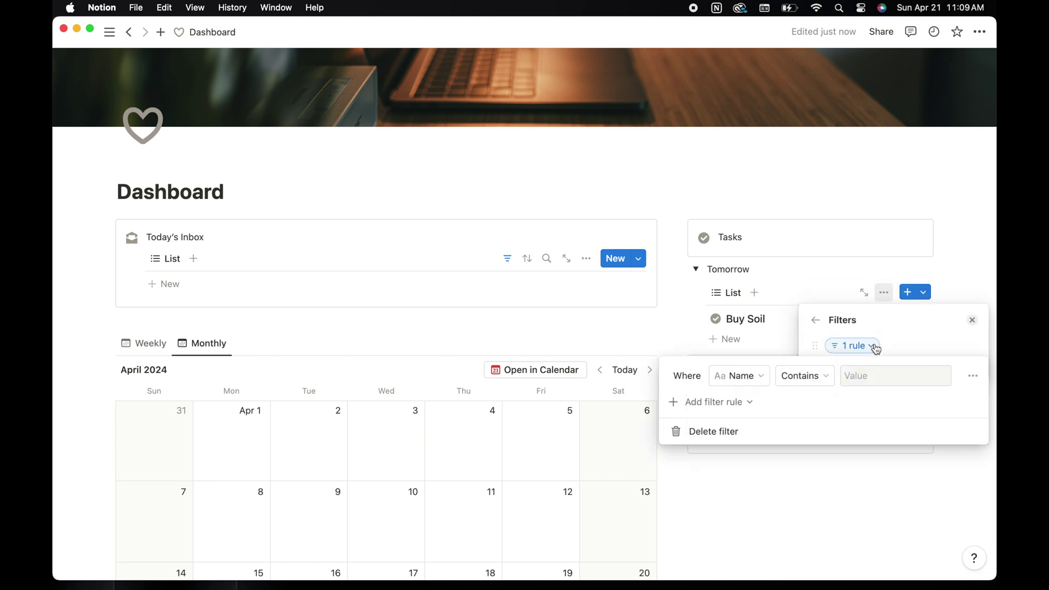
left_click(748, 377)
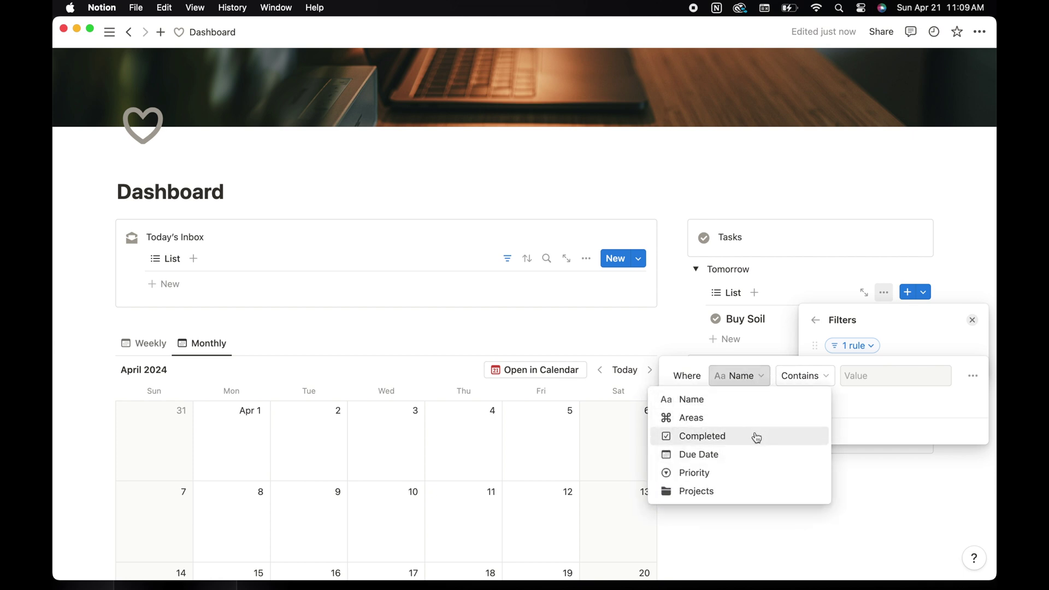
left_click(754, 452)
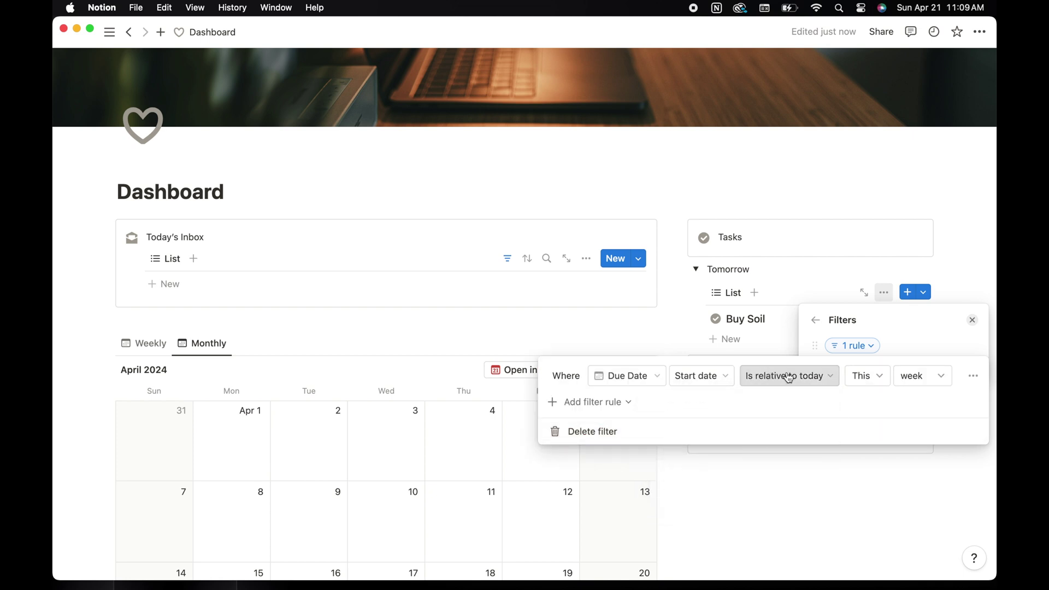
left_click(863, 378)
left_click(866, 420)
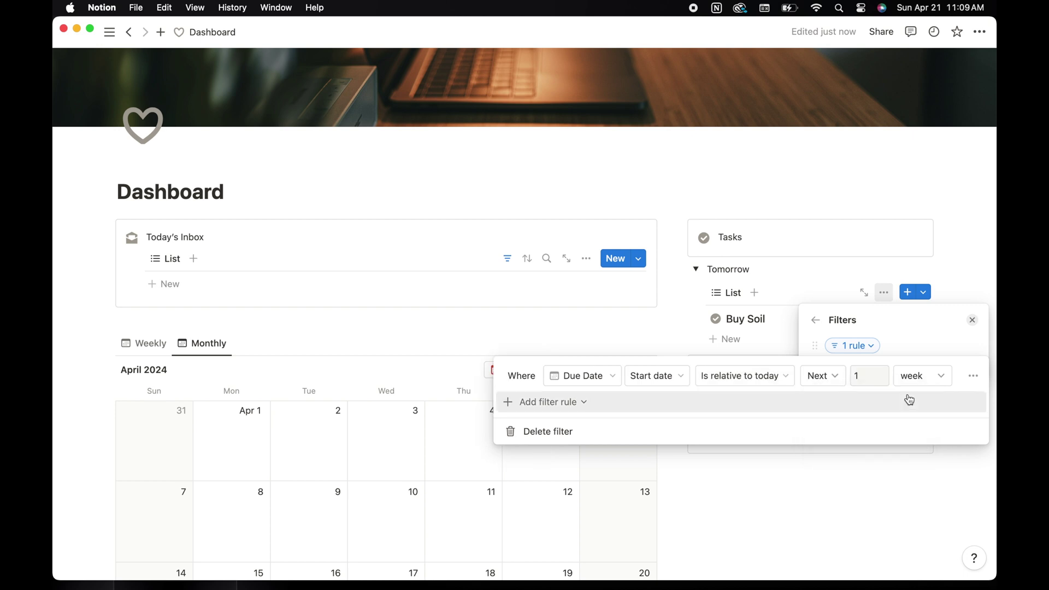
left_click(948, 378)
left_click(931, 400)
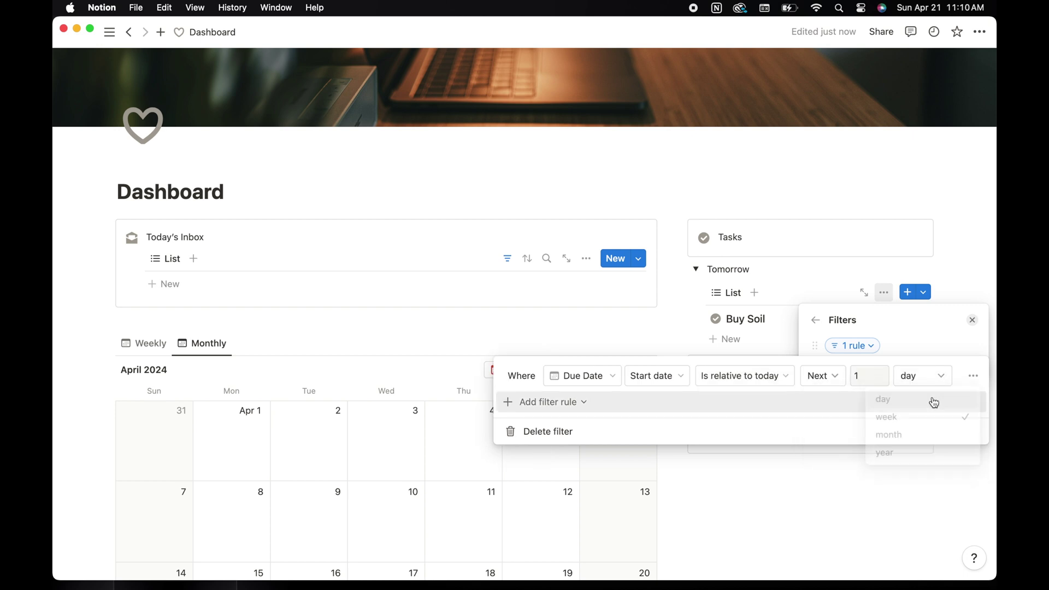
- Add a second filter rule to the Tomorrow list requiring Completed to be Unchecked
left_click(548, 403)
left_click(546, 425)
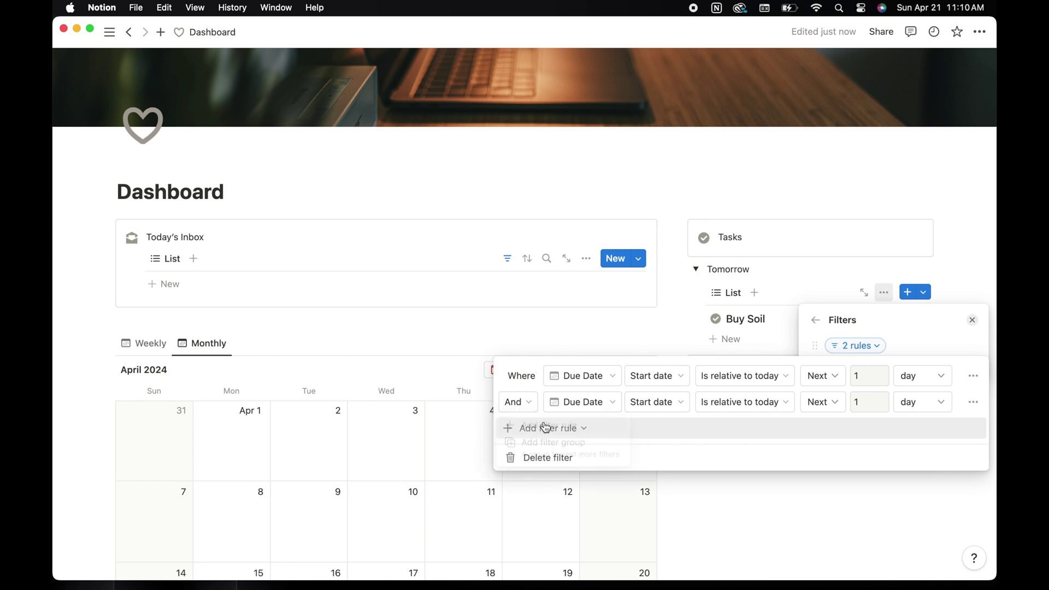
left_click(612, 401)
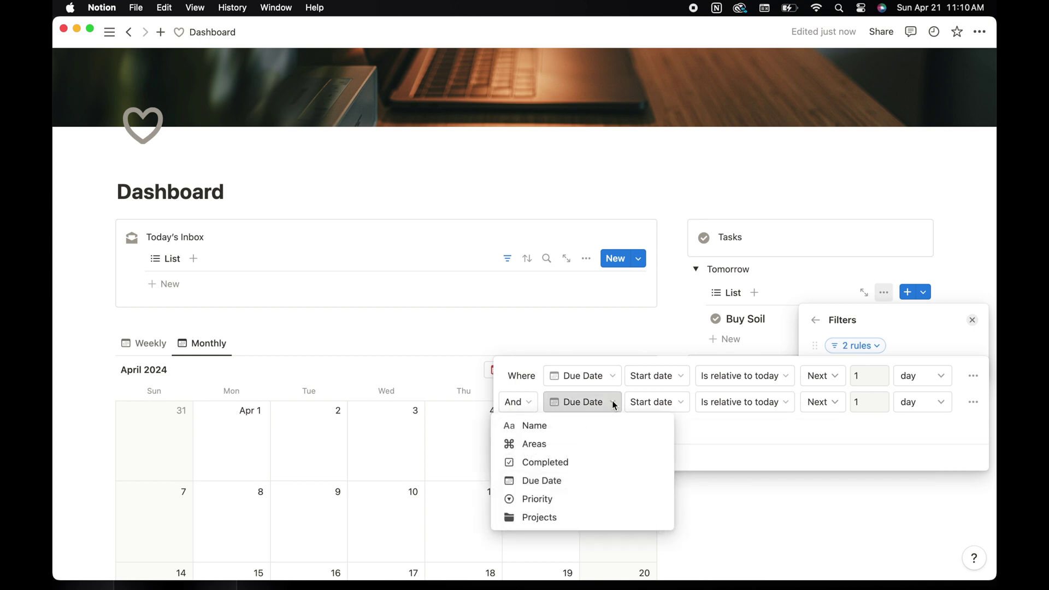
left_click(590, 463)
left_click(790, 403)
left_click(812, 432)
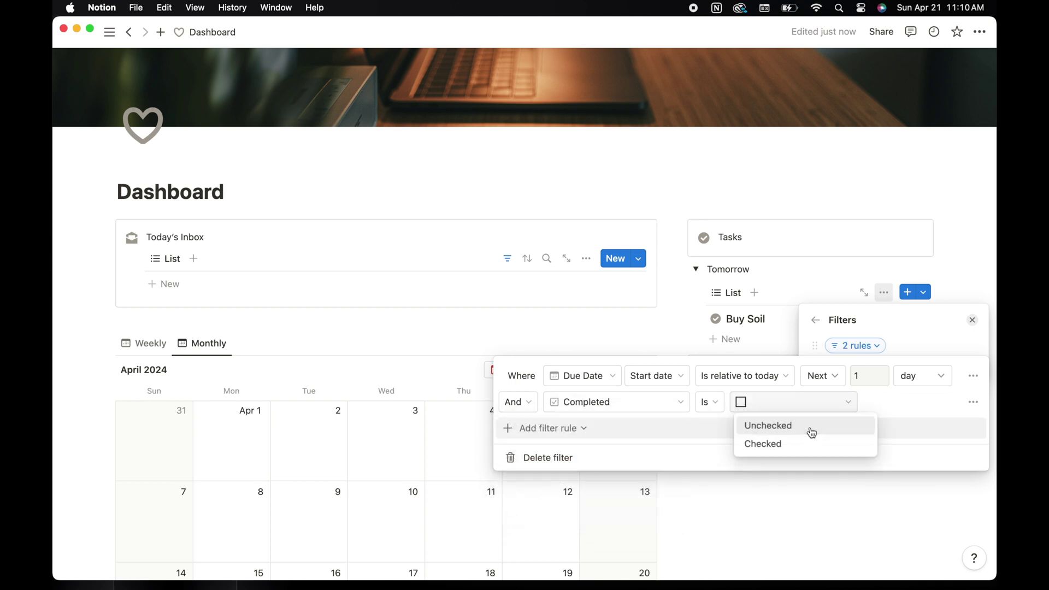
left_click(688, 302)
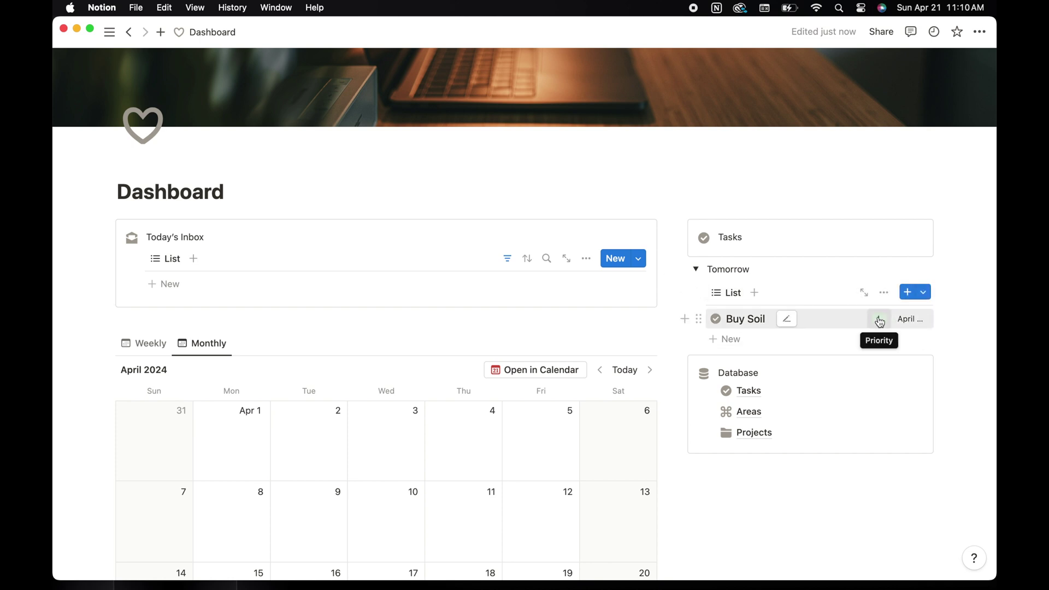
- Hide the Priority and Due Date properties in the Tomorrow list and show Completed instead
left_click(884, 292)
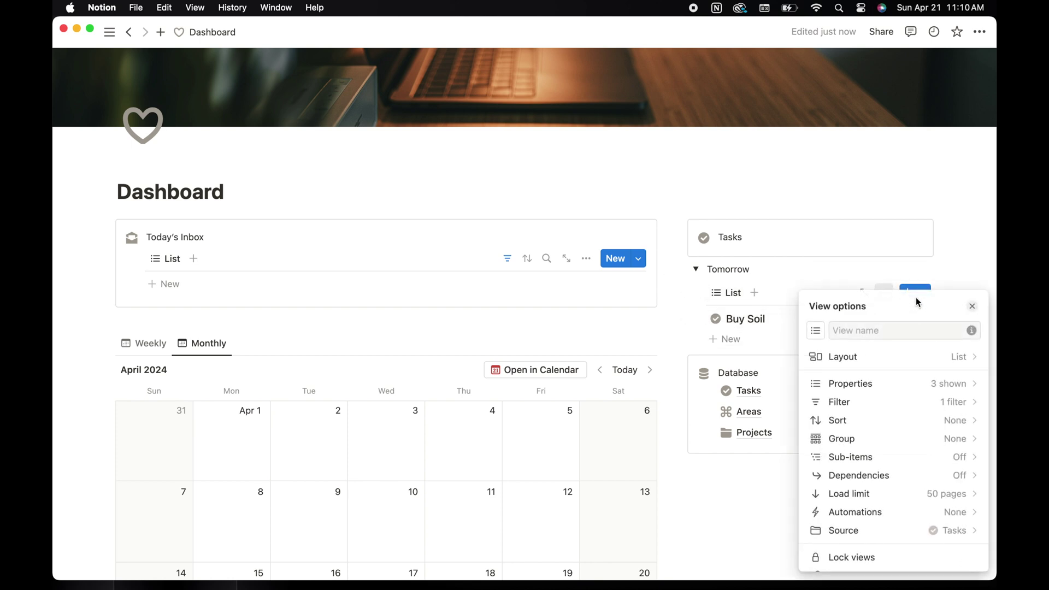
left_click(914, 381)
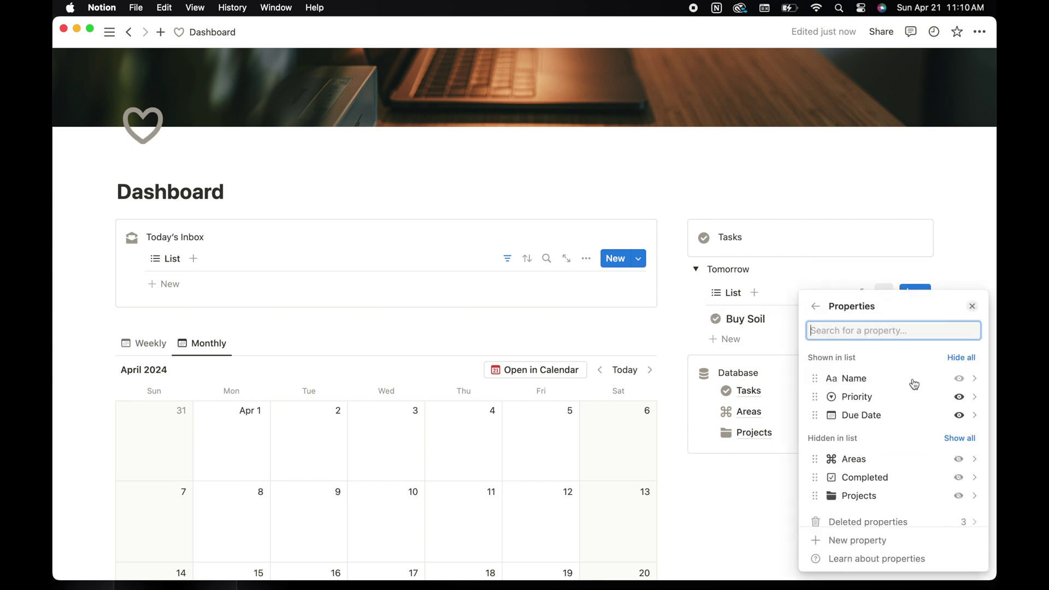
left_click(960, 397)
left_click(959, 397)
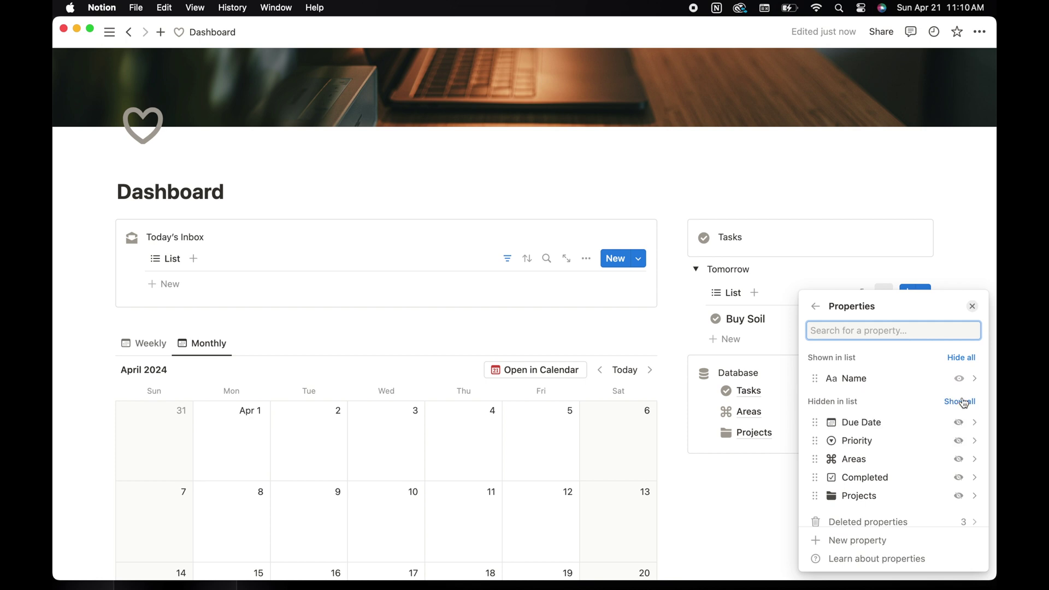
left_click(958, 478)
left_click(973, 276)
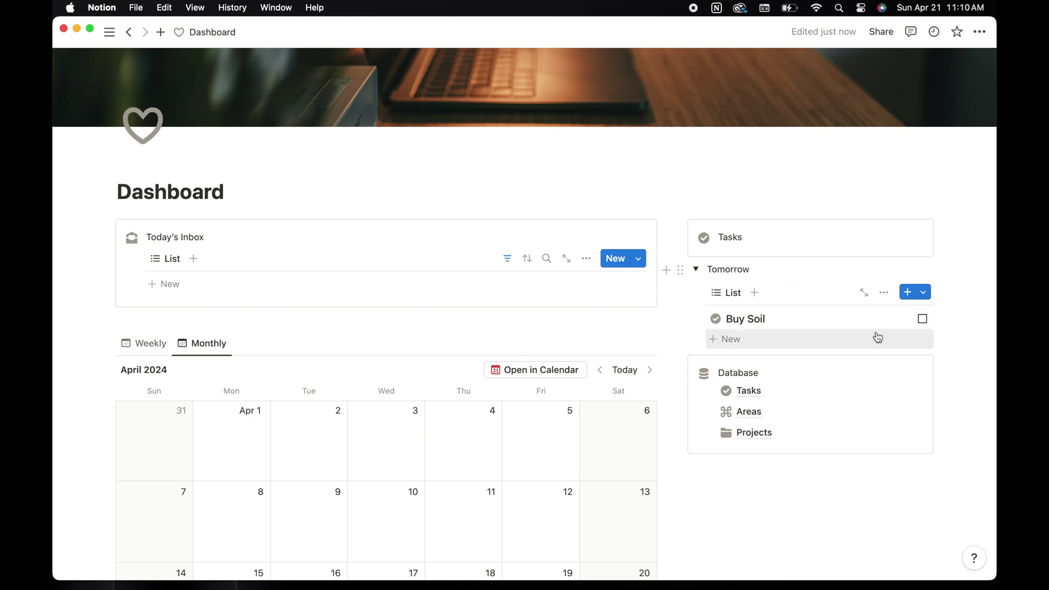
- Move the collapsed Tomorrow toggle into the Tasks callout and duplicate it there
left_click(695, 270)
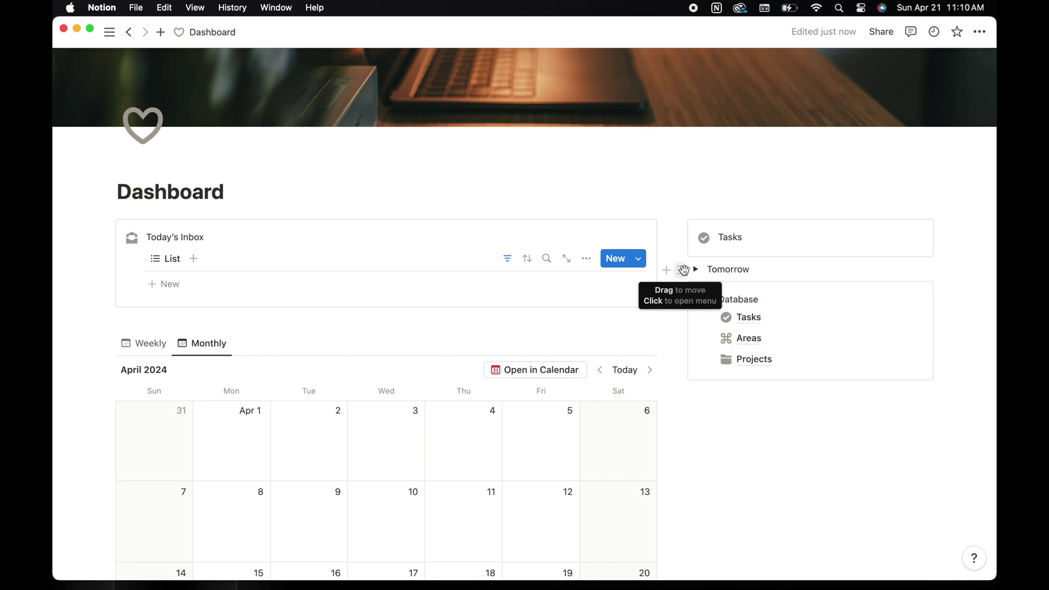
left_click_drag(680, 270, 731, 252)
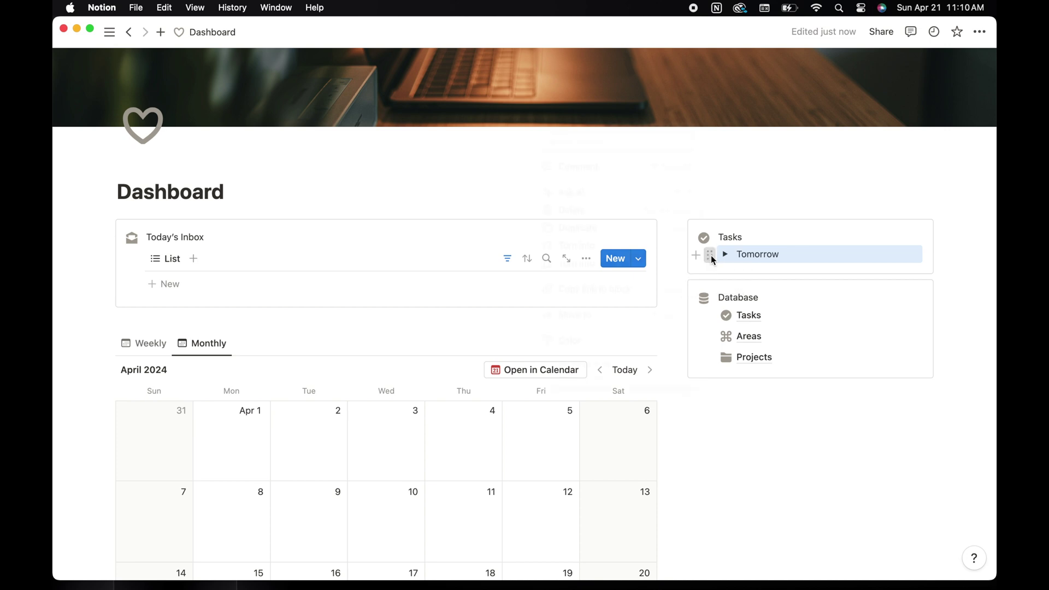
left_click(574, 225)
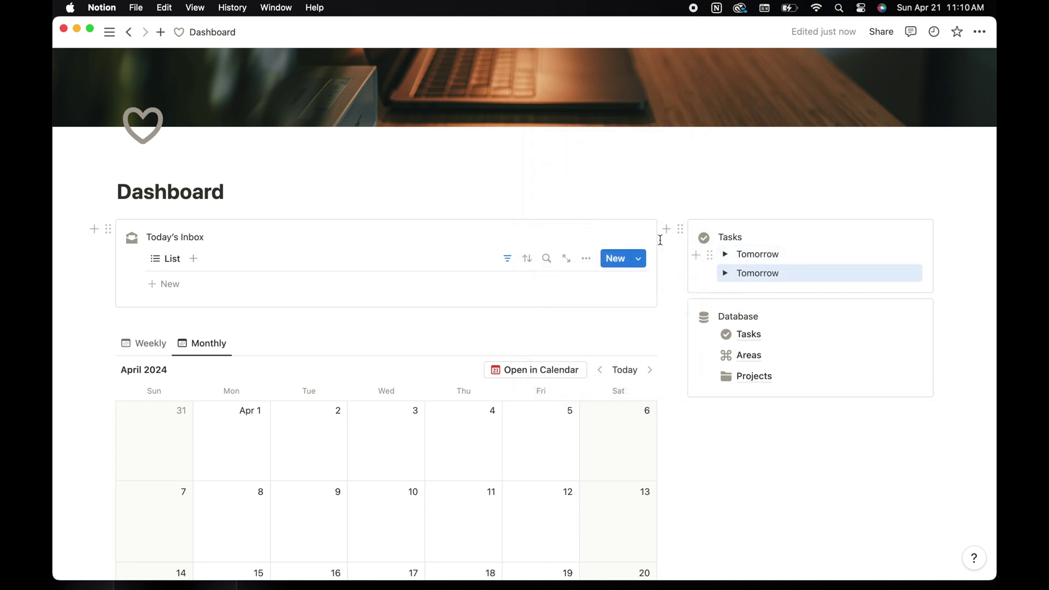
- Expand both Tomorrow toggles in the Tasks callout and rename the lower copy This Week
left_click(725, 254)
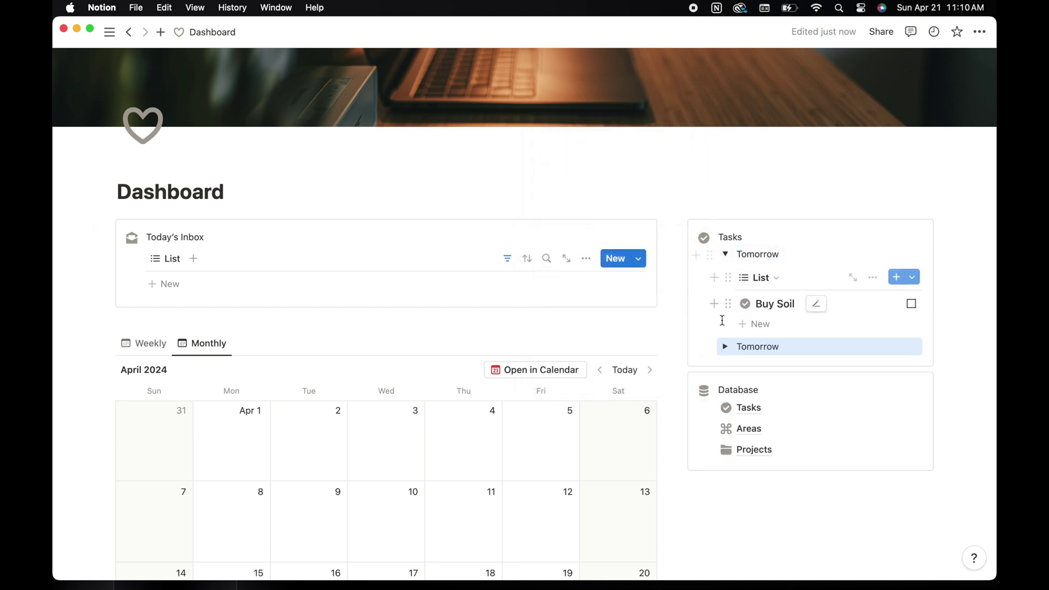
left_click(726, 348)
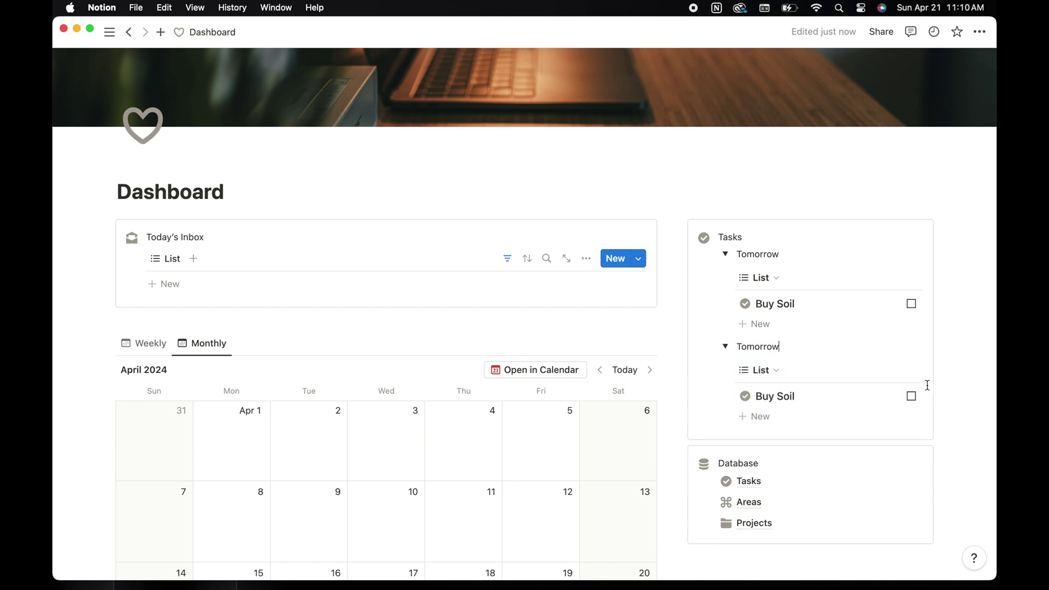
left_click_drag(778, 346, 741, 346)
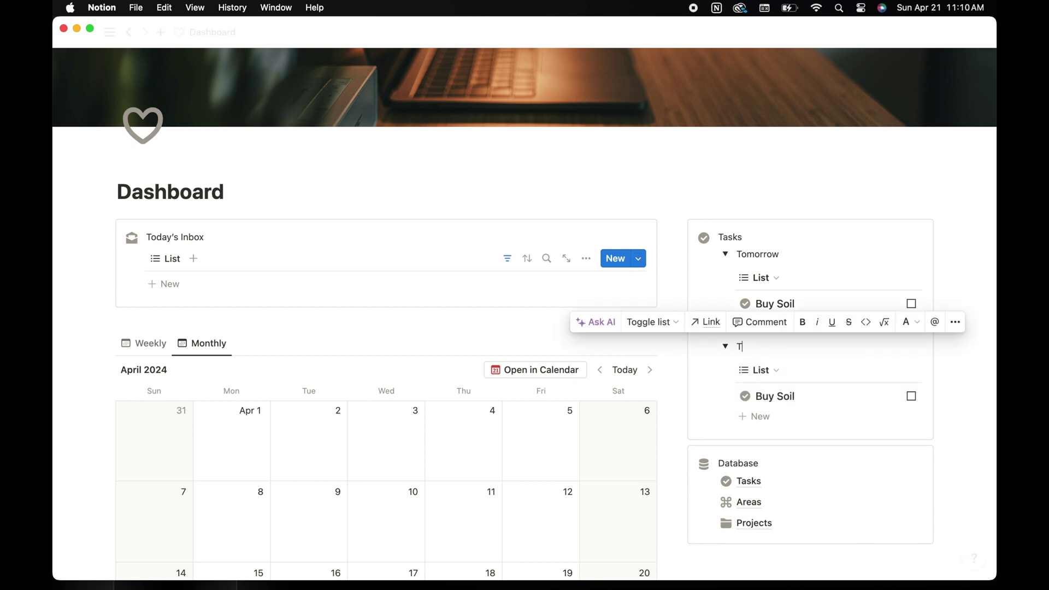
type("This Week")
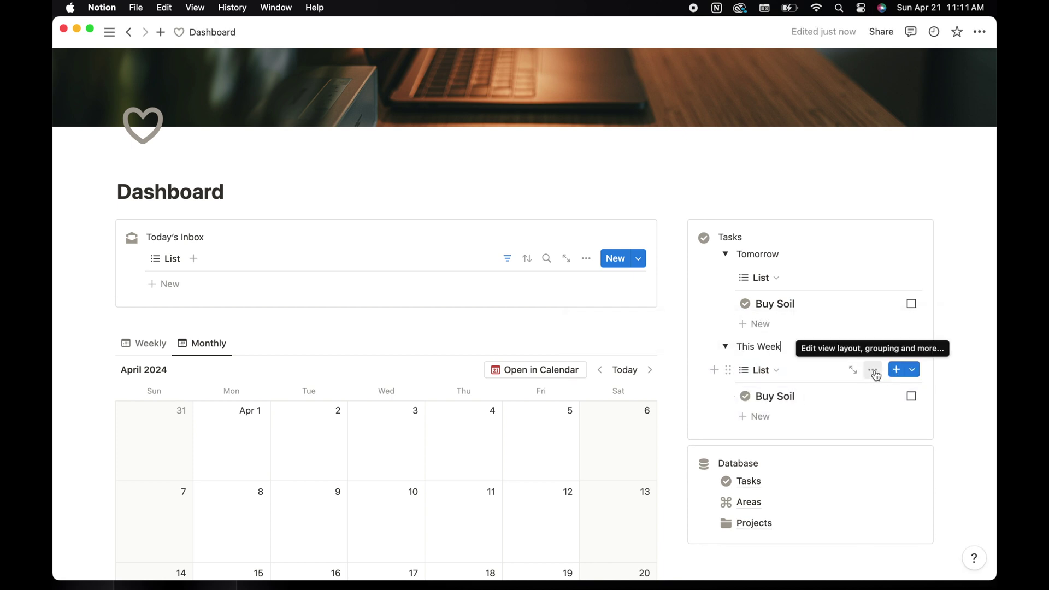
- Change the Due Date filter rule of the This Week list to relative to today, This week
left_click(873, 371)
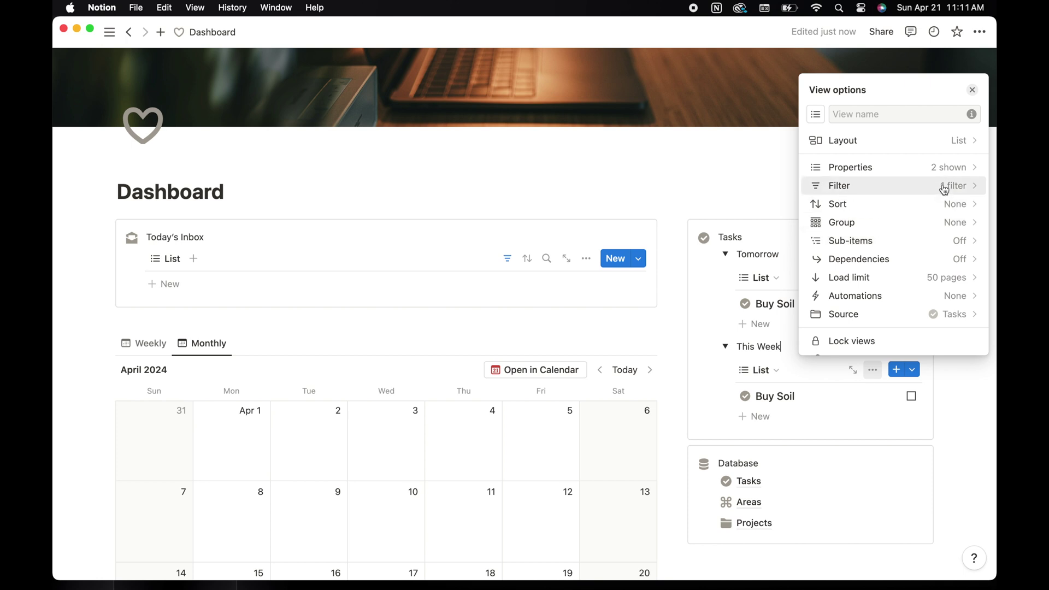
left_click(951, 185)
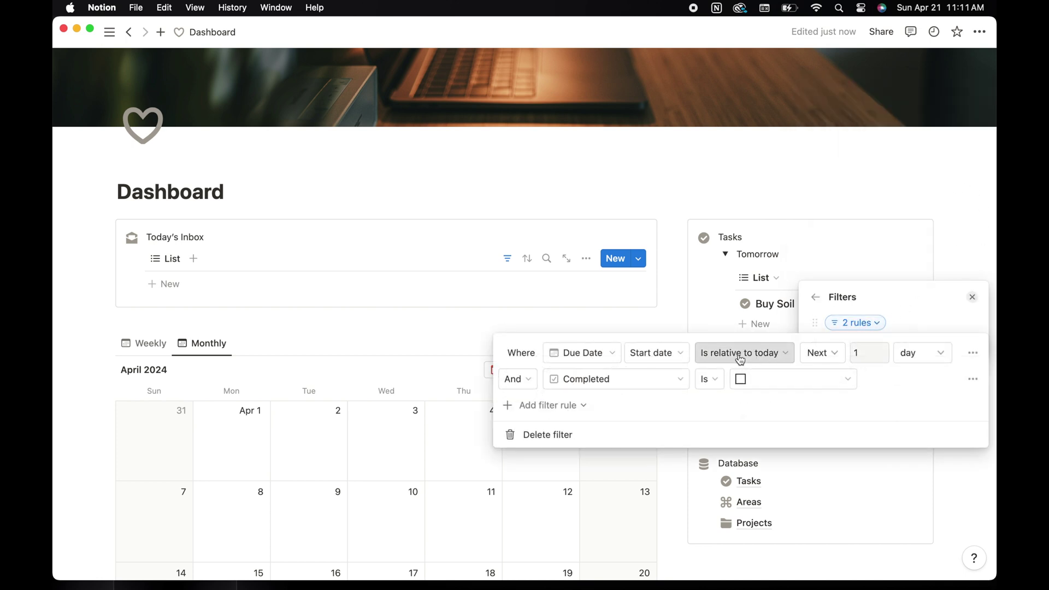
left_click(834, 355)
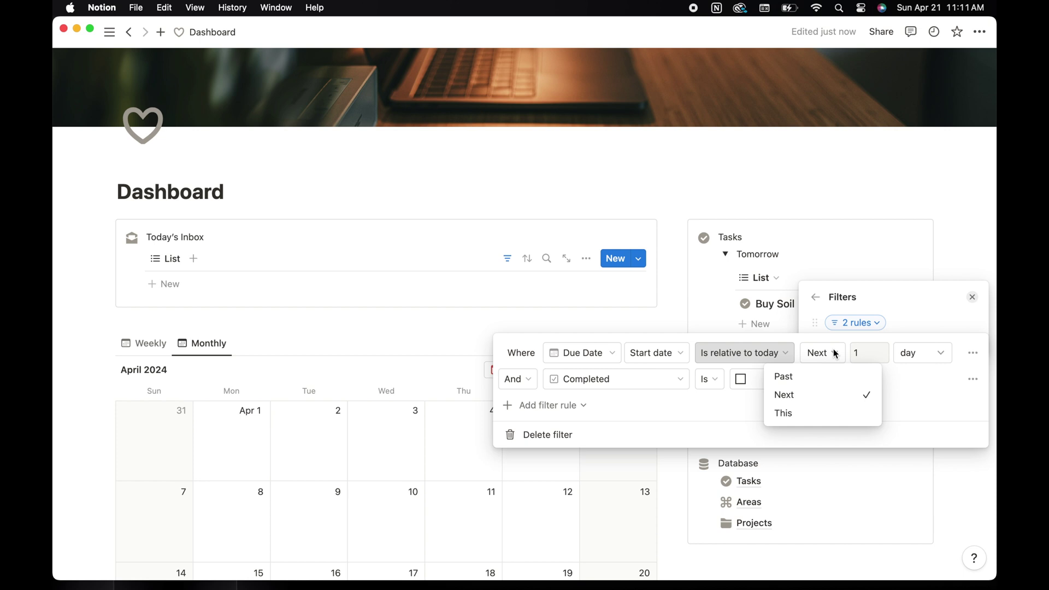
left_click(823, 415)
left_click(926, 356)
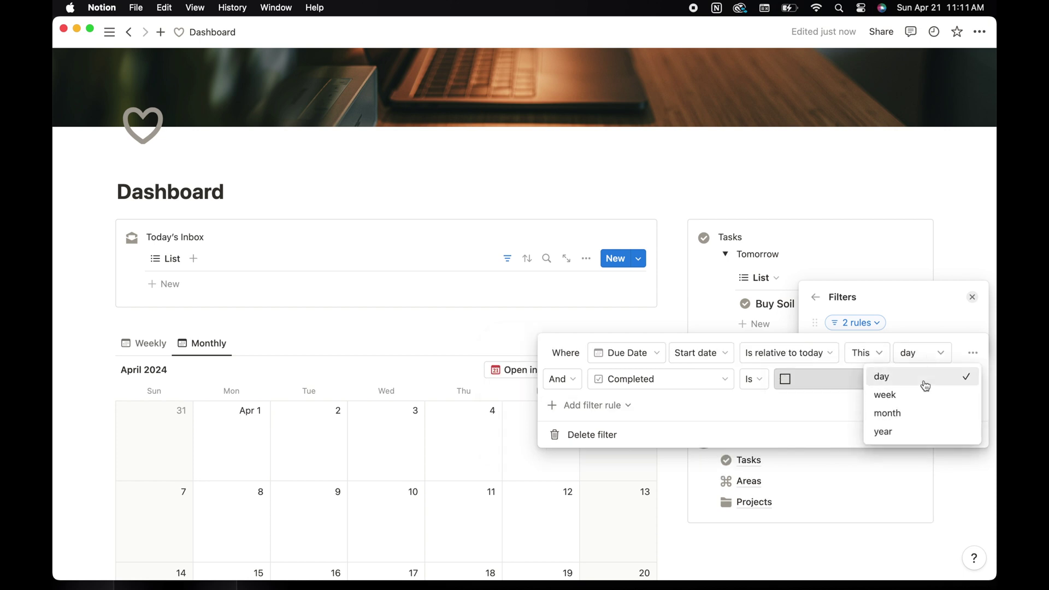
left_click(919, 396)
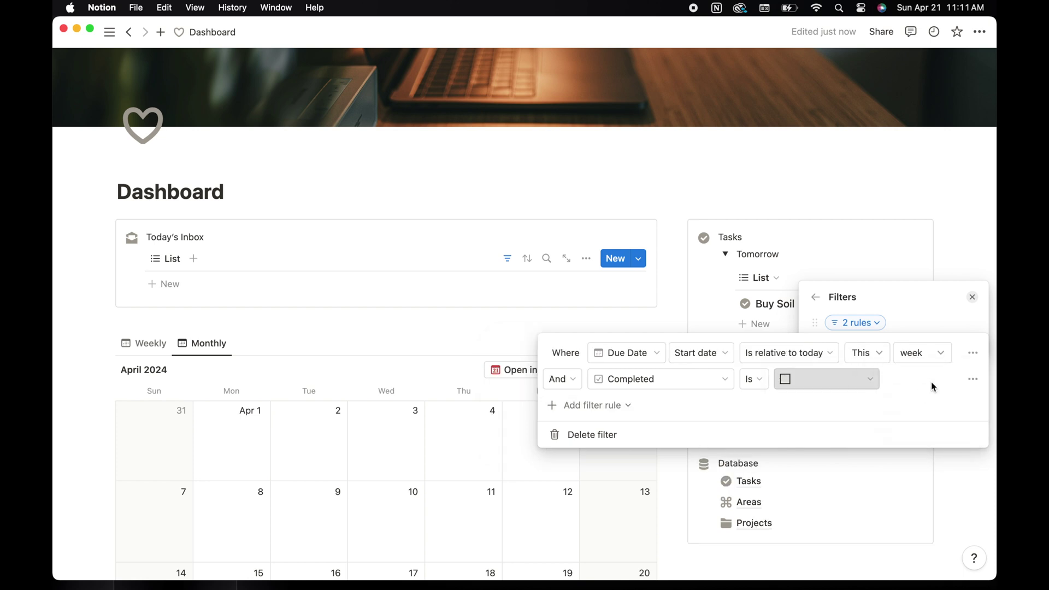
left_click(986, 261)
- Rename the List view in the Today's Inbox callout to Task
scroll(181, 202, "down", 2)
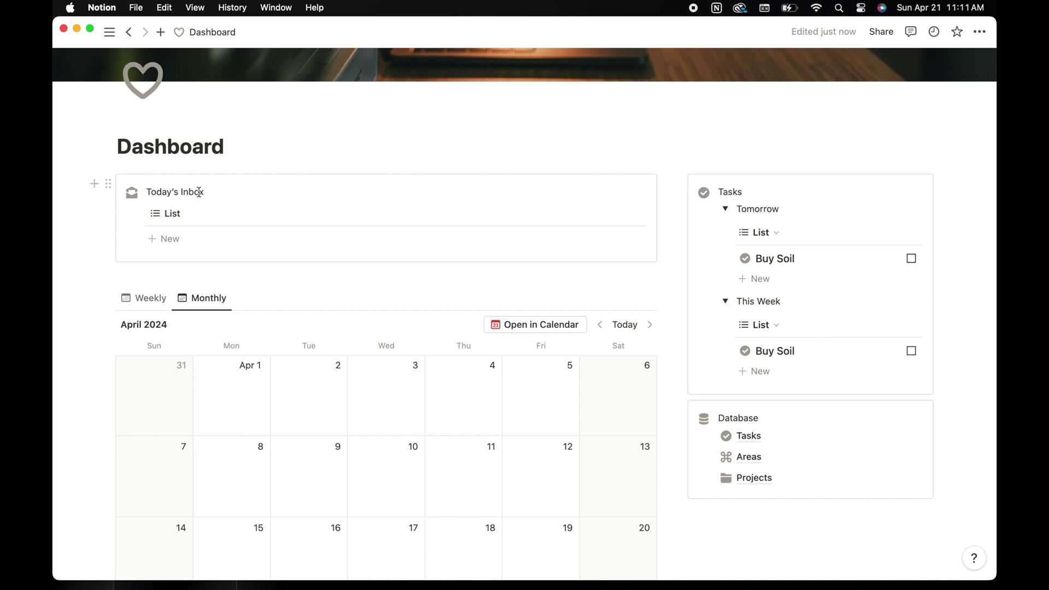
left_click(181, 215)
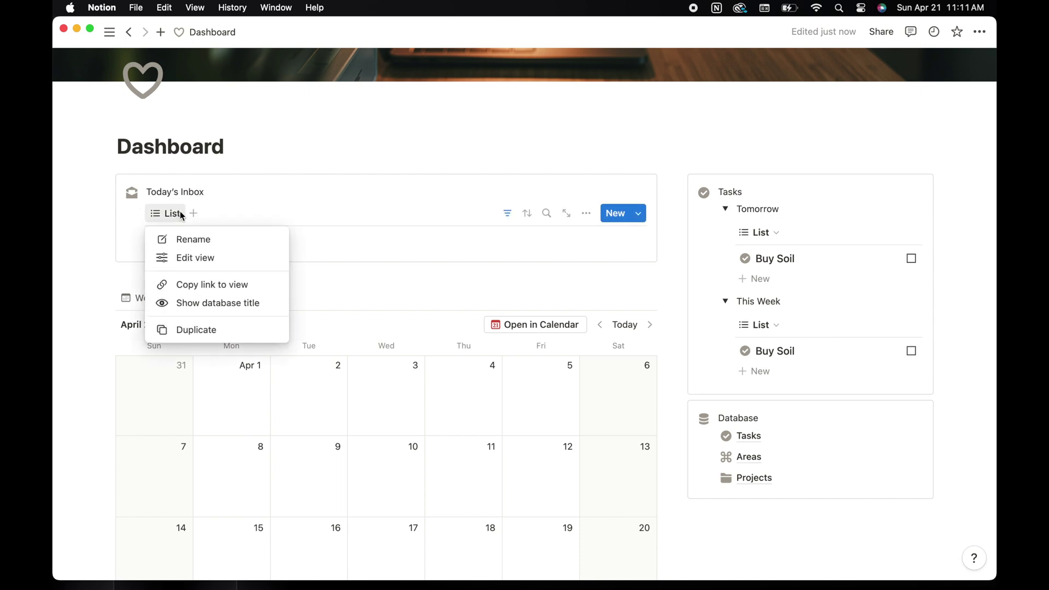
left_click(184, 240)
type("Task")
key("Return")
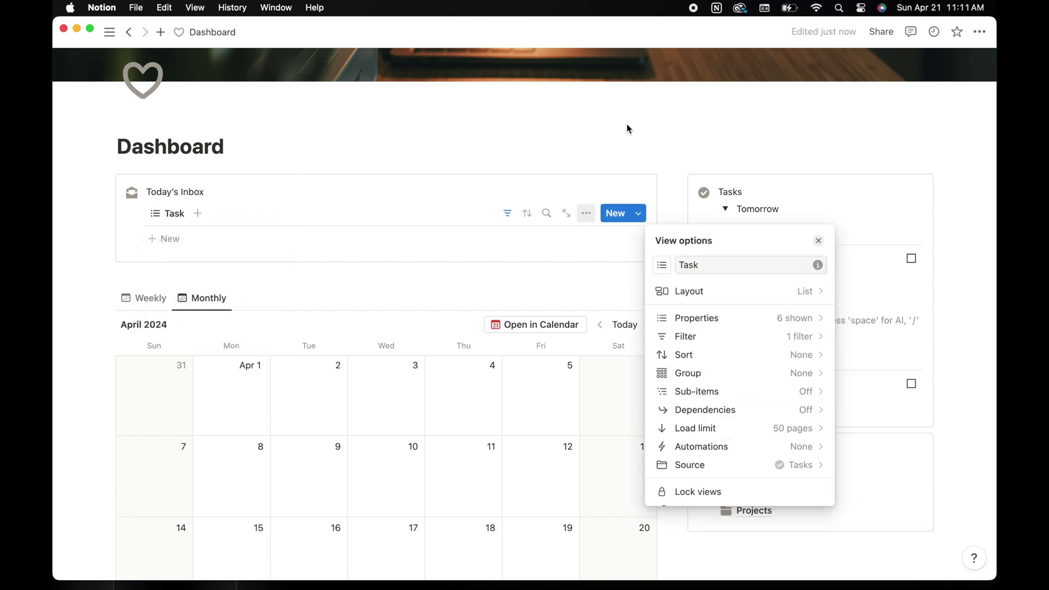
left_click(665, 132)
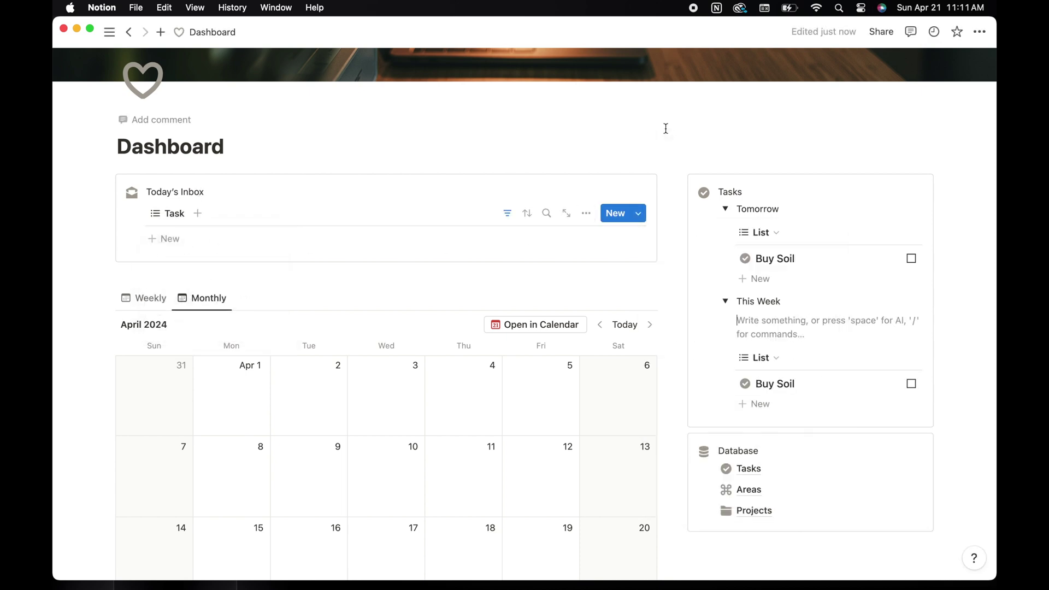
- Insert a divider between the Today's Inbox callout and the calendar
left_click(221, 279)
type("D")
key("BackSpace")
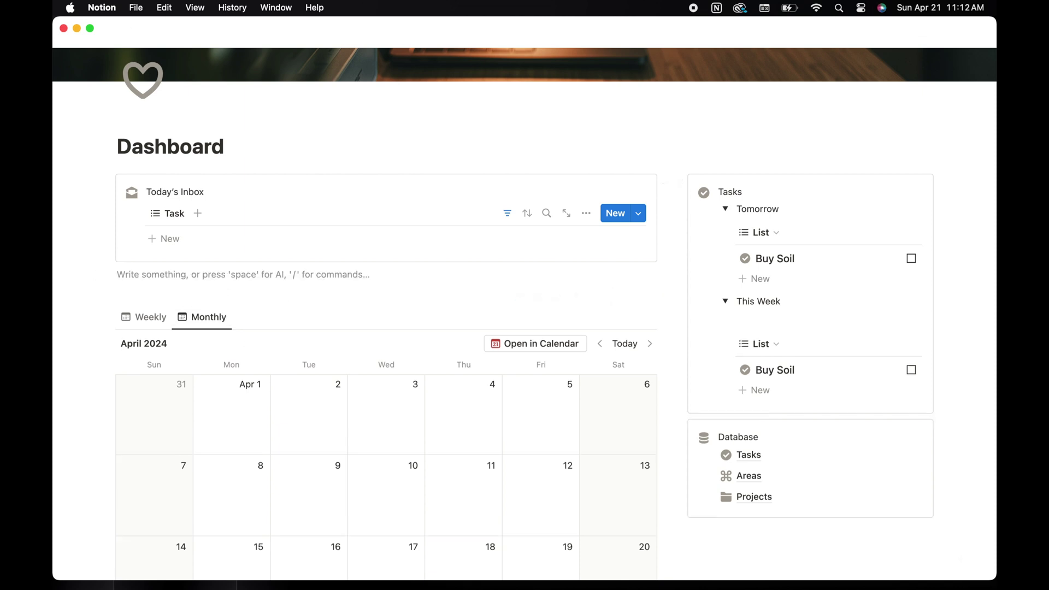
type("/div")
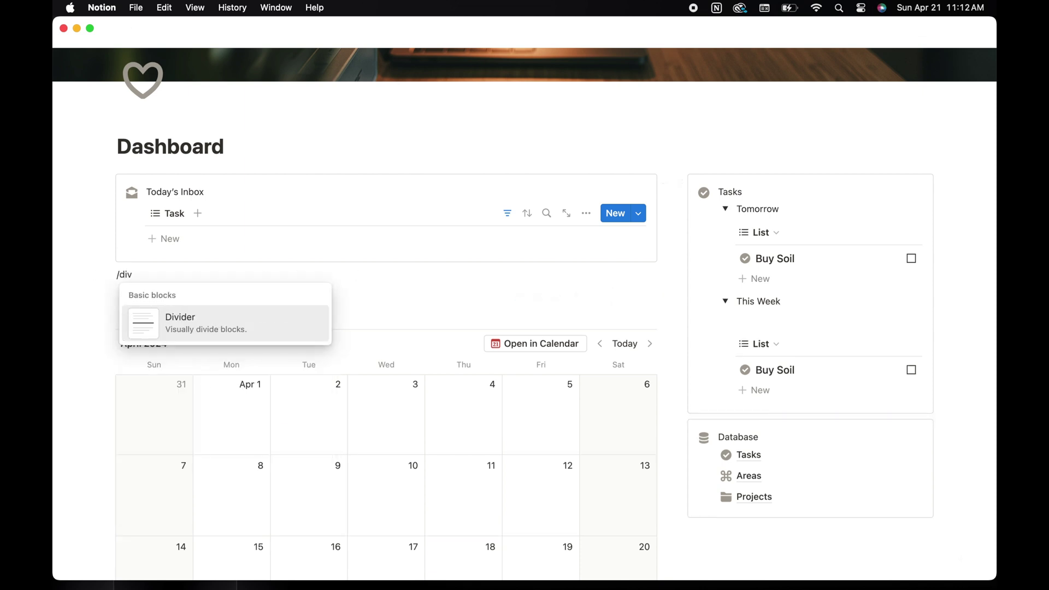
left_click(158, 317)
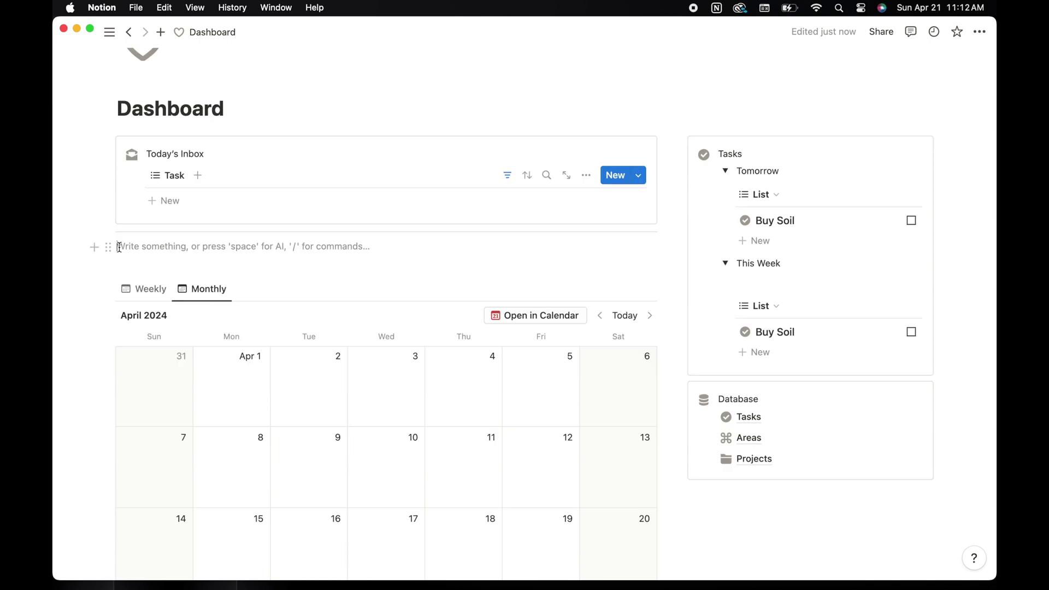
- Insert a linked view of the Projects database below the Today's Inbox divider, using its existing Table view
type("/")
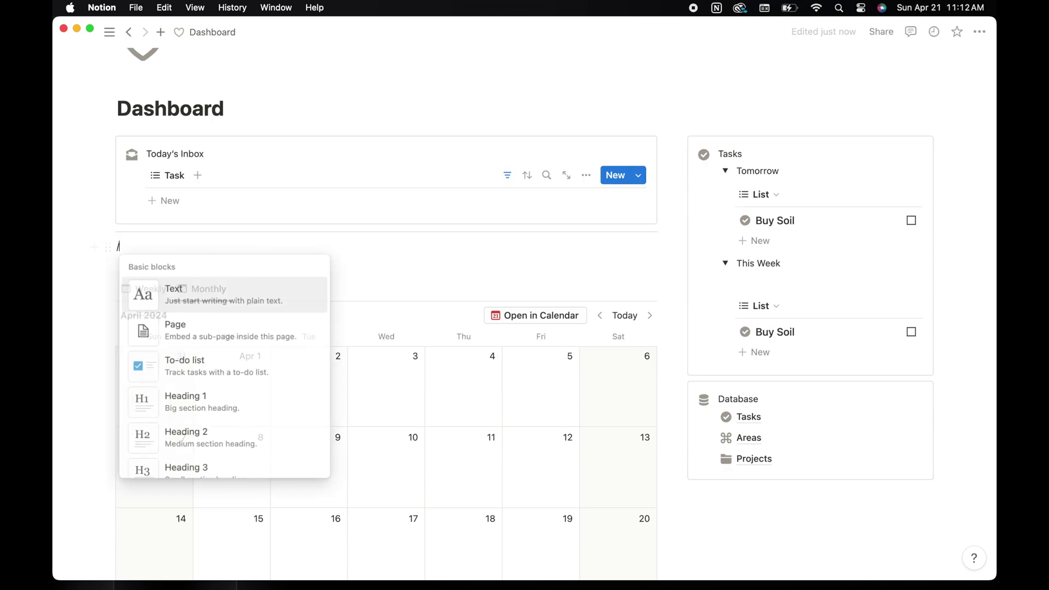
type("l")
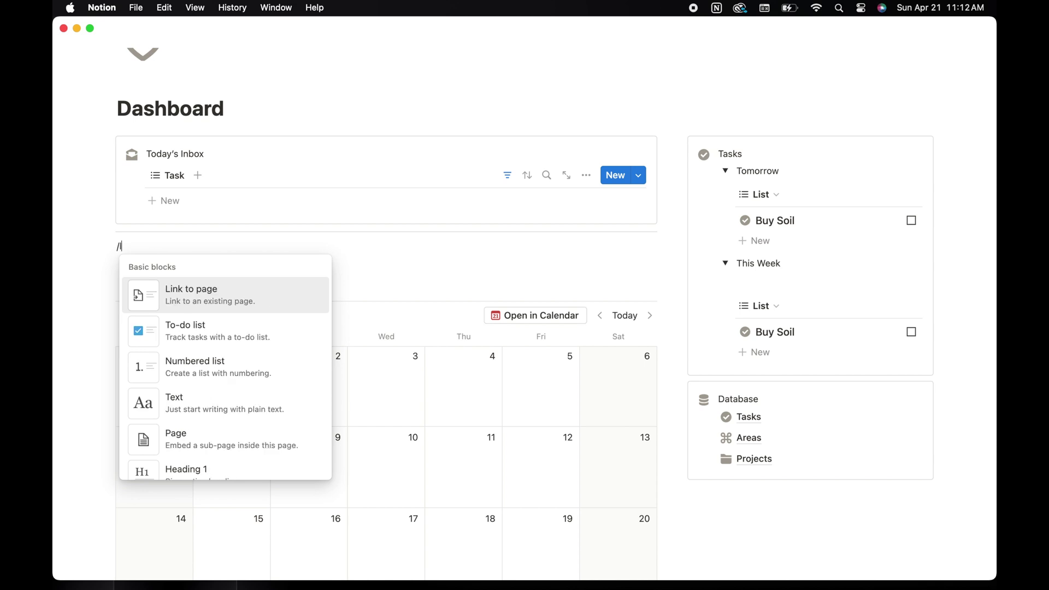
type("inked")
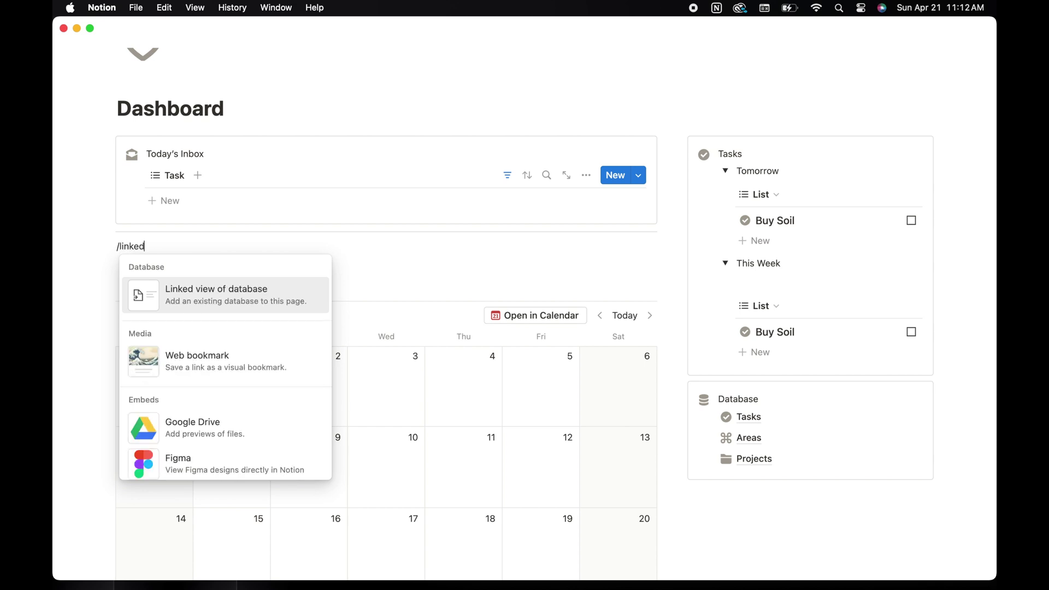
left_click(180, 295)
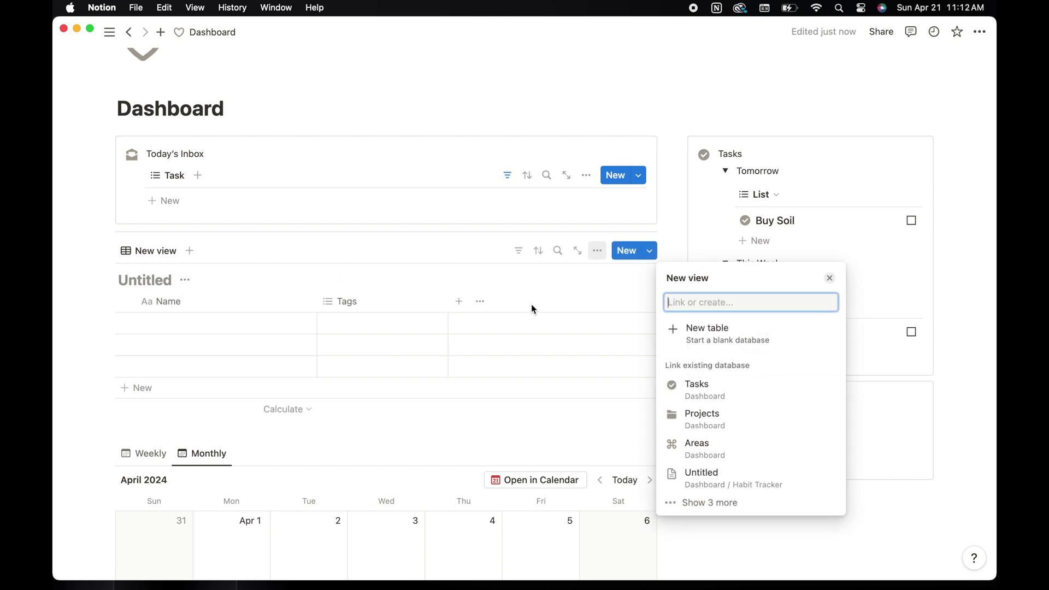
left_click(679, 420)
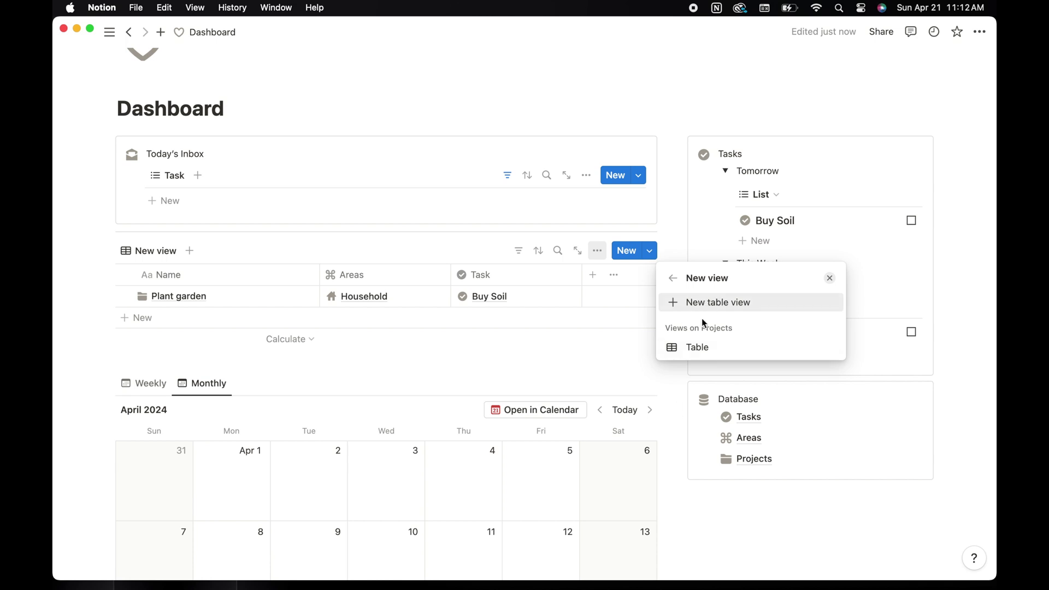
left_click(691, 346)
- Change the linked Projects view to a Board layout with small cards, grouped by Areas
left_click(761, 329)
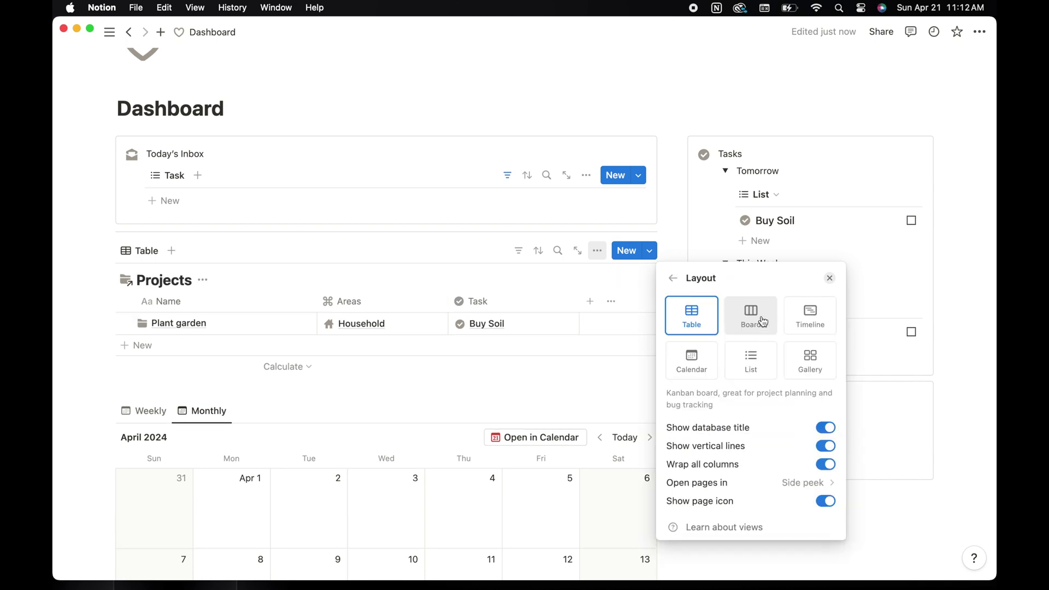
left_click(763, 321)
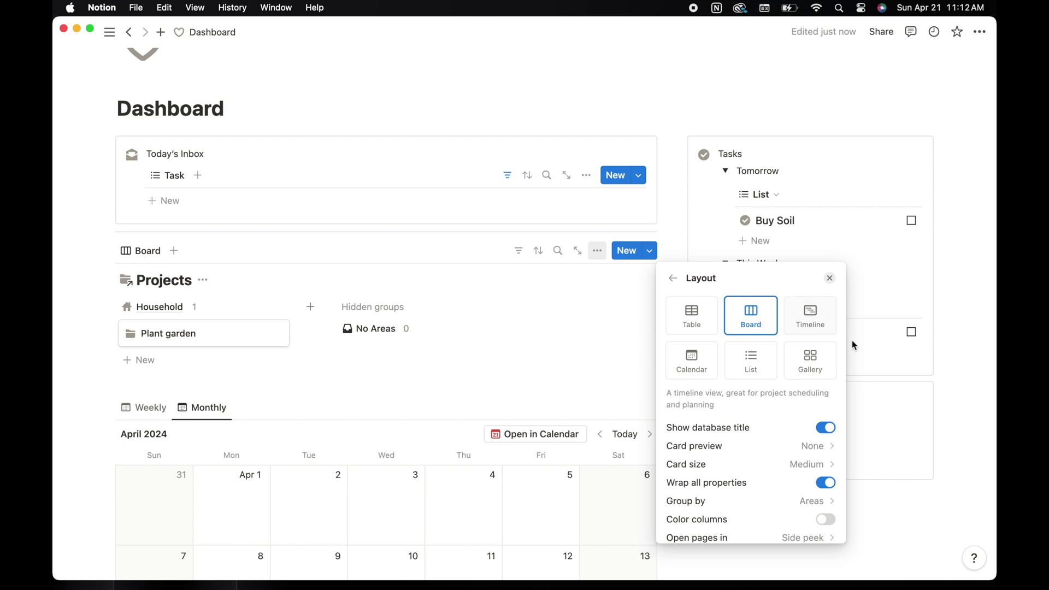
left_click(827, 469)
left_click(825, 485)
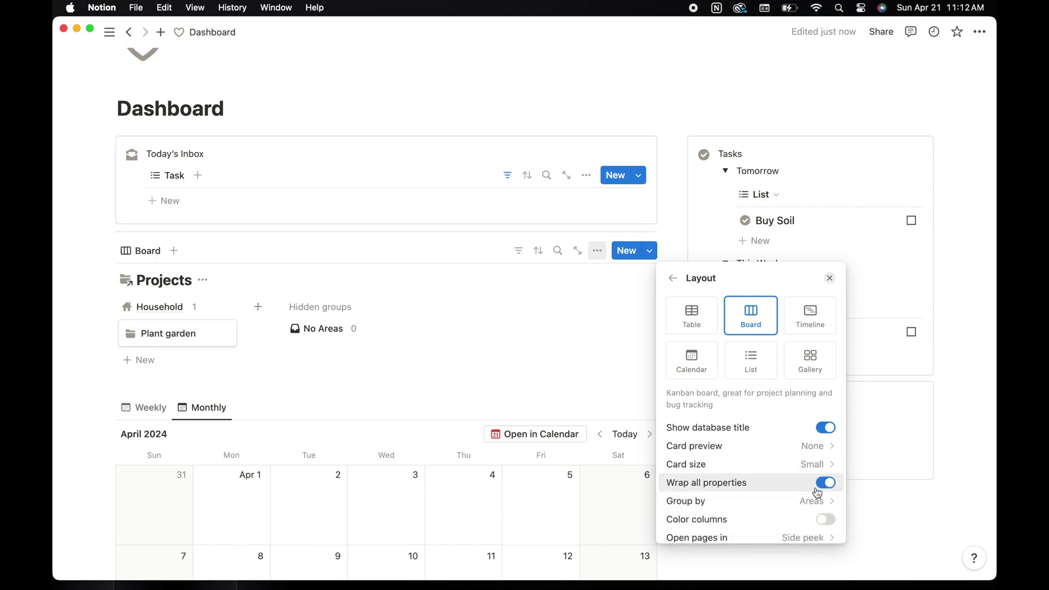
left_click(818, 501)
left_click(829, 304)
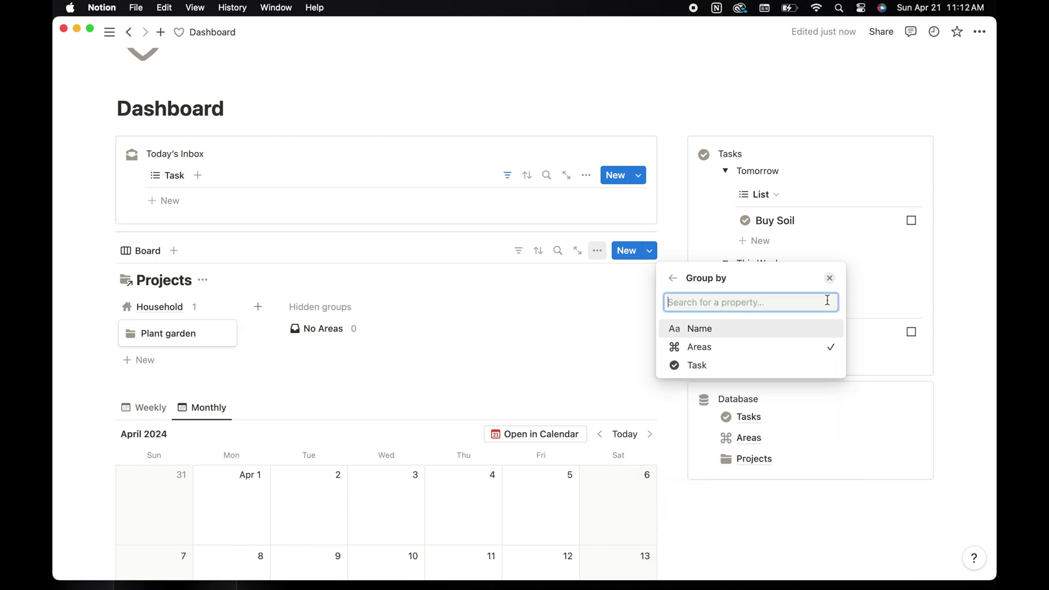
left_click(818, 347)
left_click(675, 279)
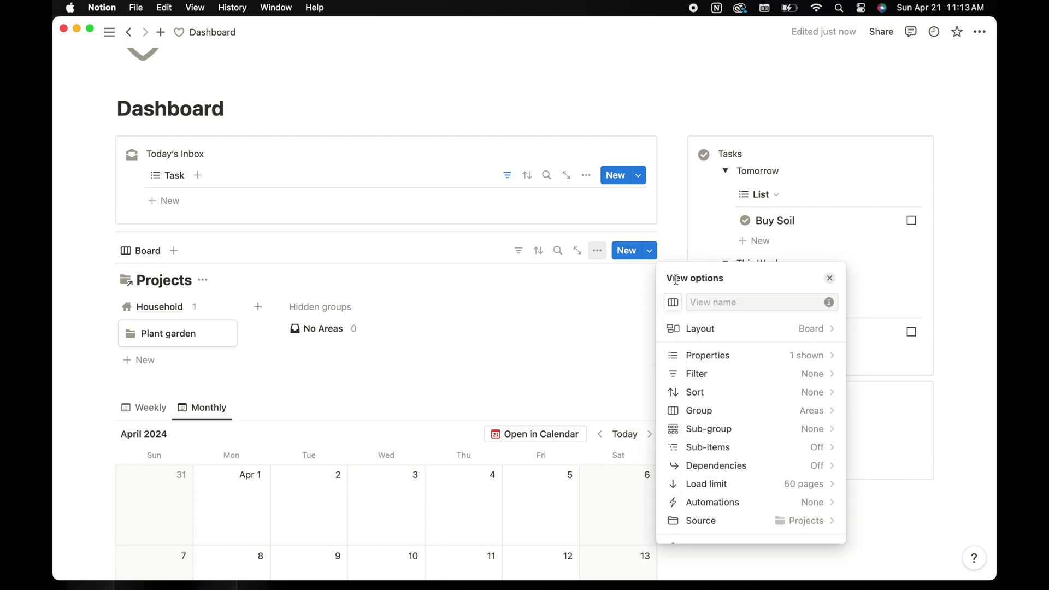
left_click(670, 213)
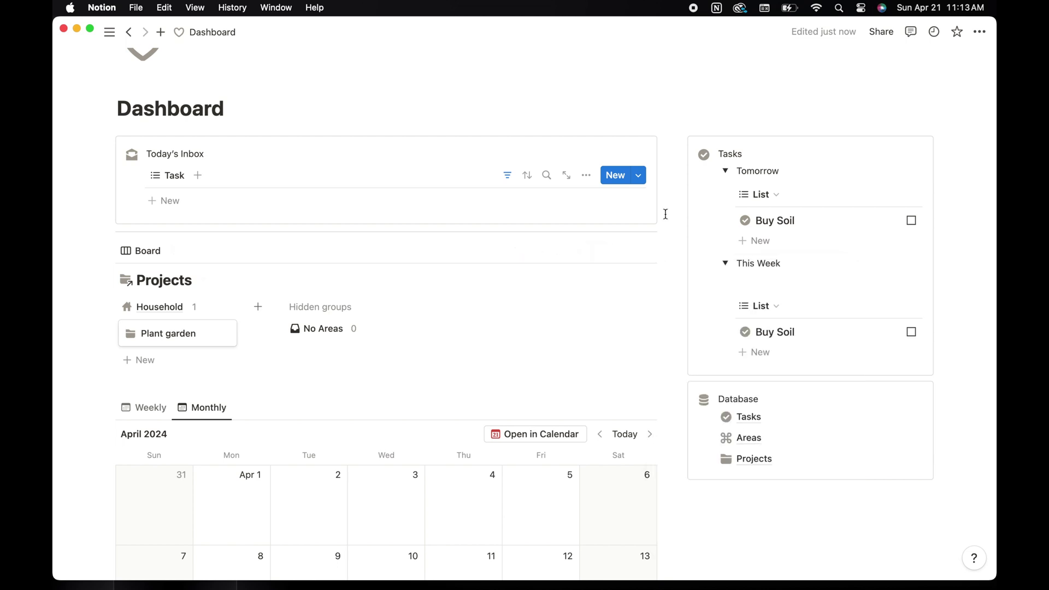
- Open the Projects database and add a checkbox property named Completed
left_click(162, 289)
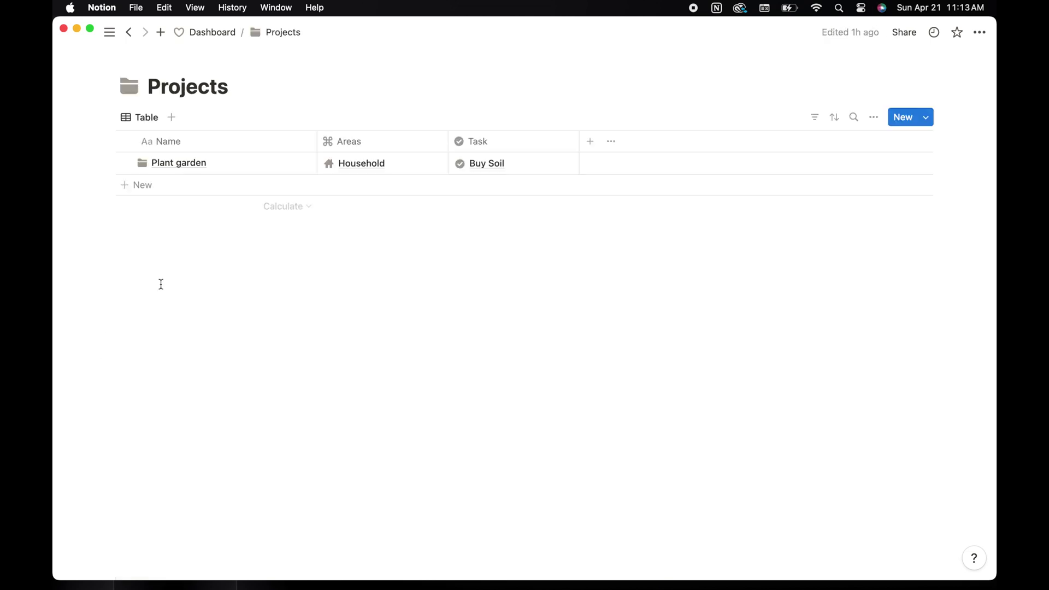
left_click(589, 142)
type("check")
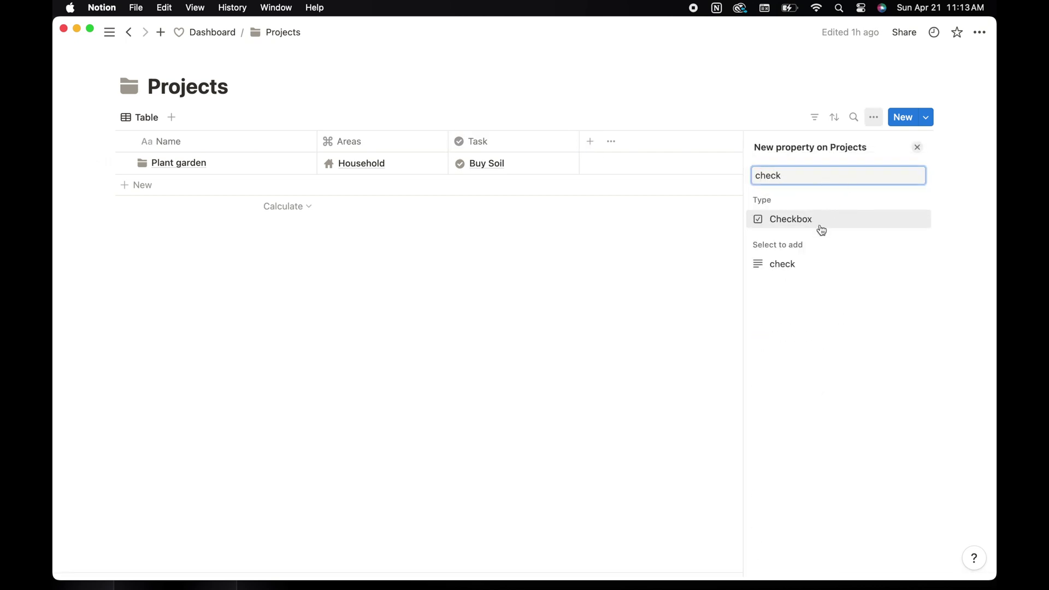
left_click(821, 229)
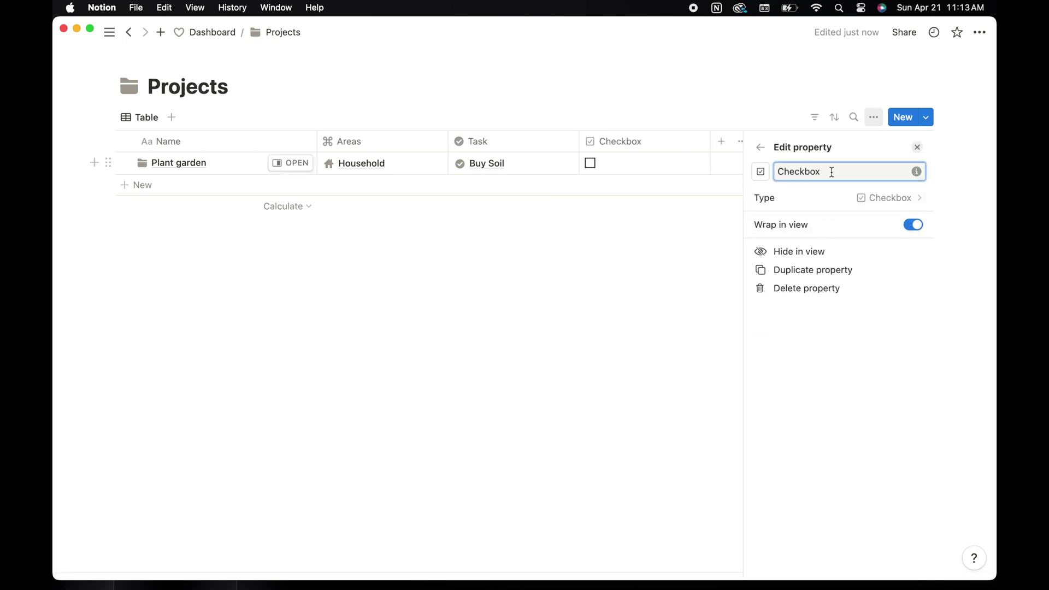
type("Completed")
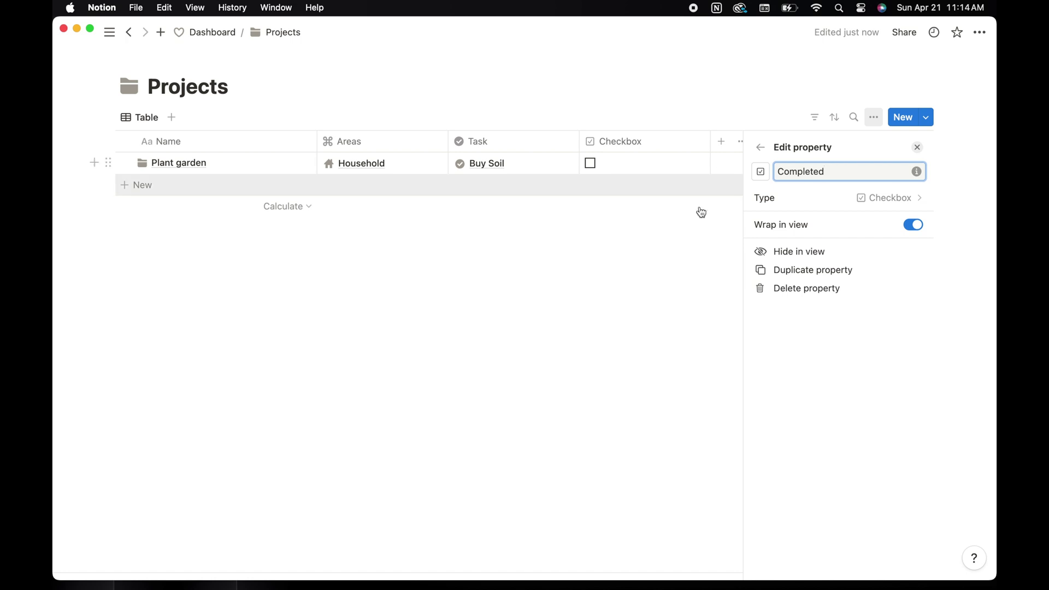
key("Return")
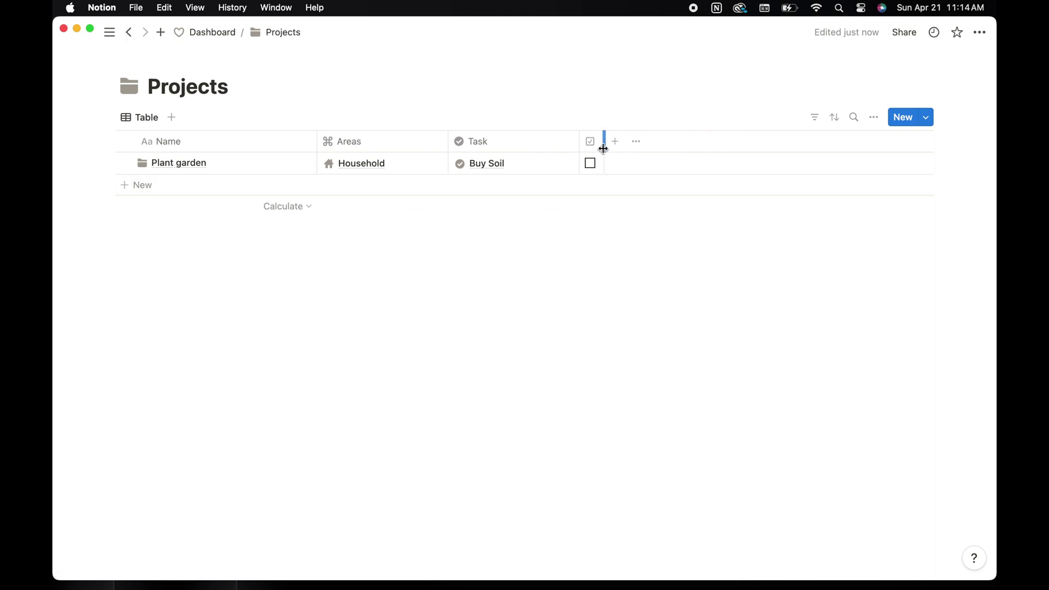
- Return to the Dashboard and filter the Projects board to items where Completed is unchecked
left_click(213, 32)
scroll(403, 370, "down", 3)
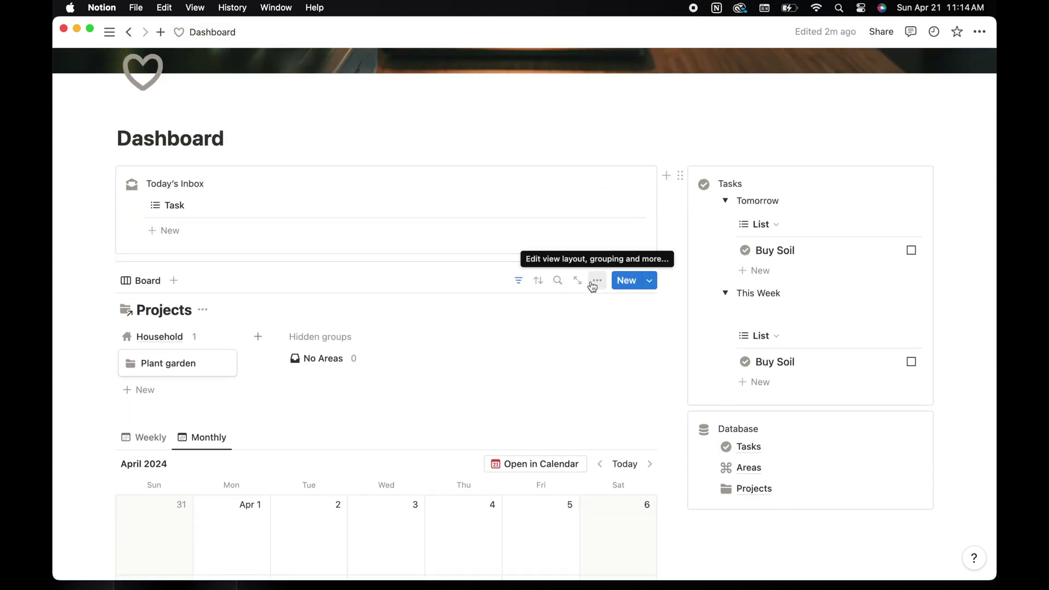
left_click(518, 282)
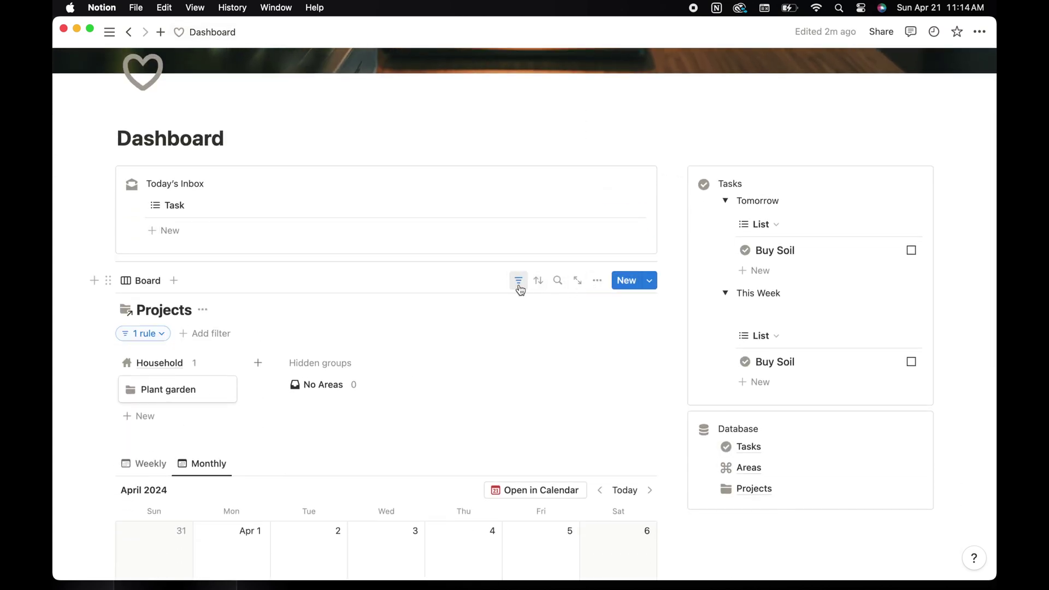
left_click(158, 339)
left_click(163, 371)
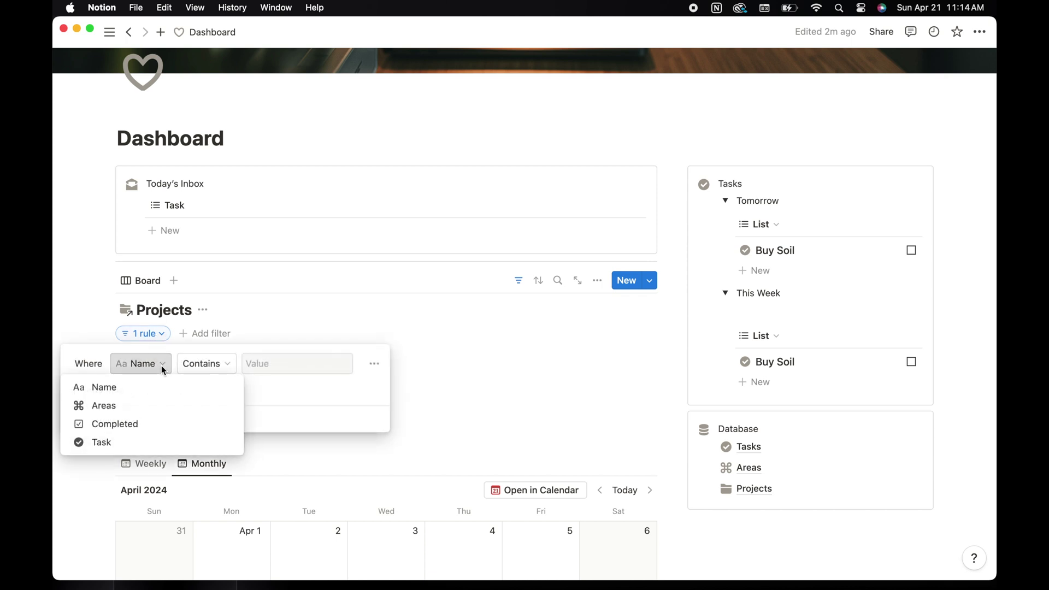
left_click(147, 425)
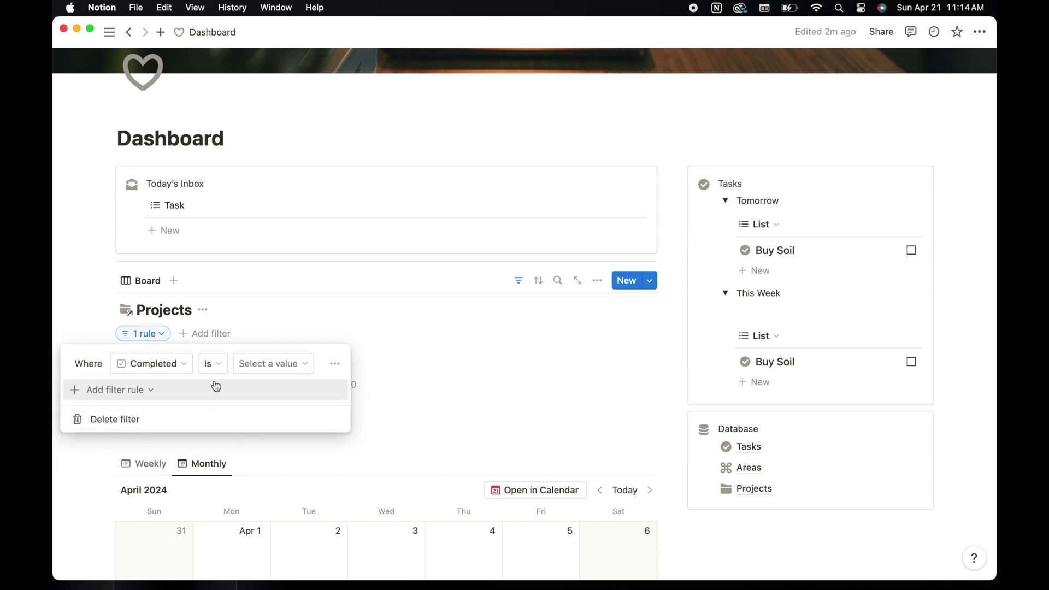
left_click(304, 368)
left_click(293, 391)
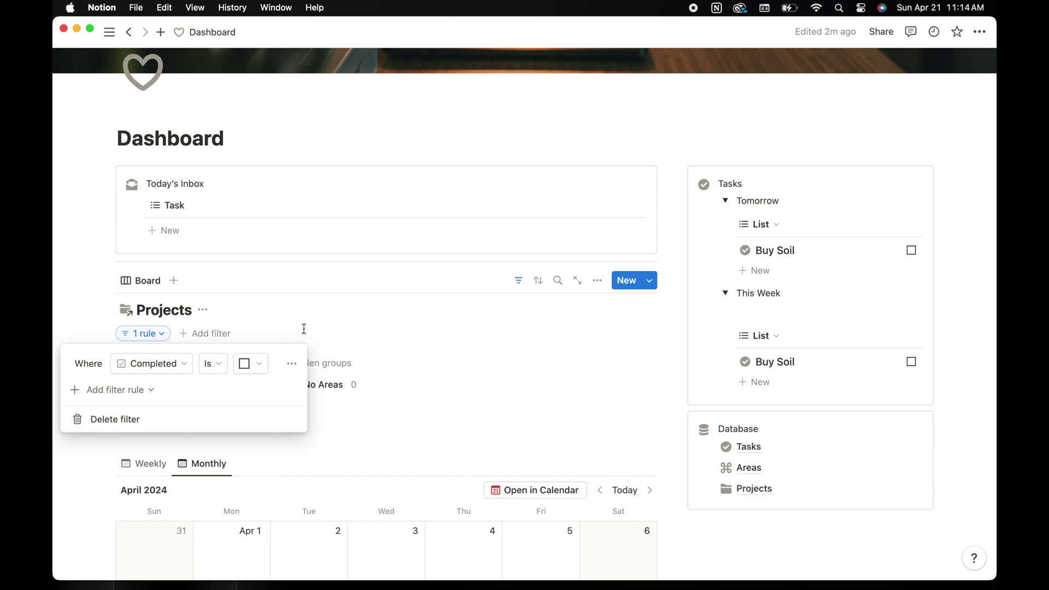
left_click(304, 329)
left_click(518, 282)
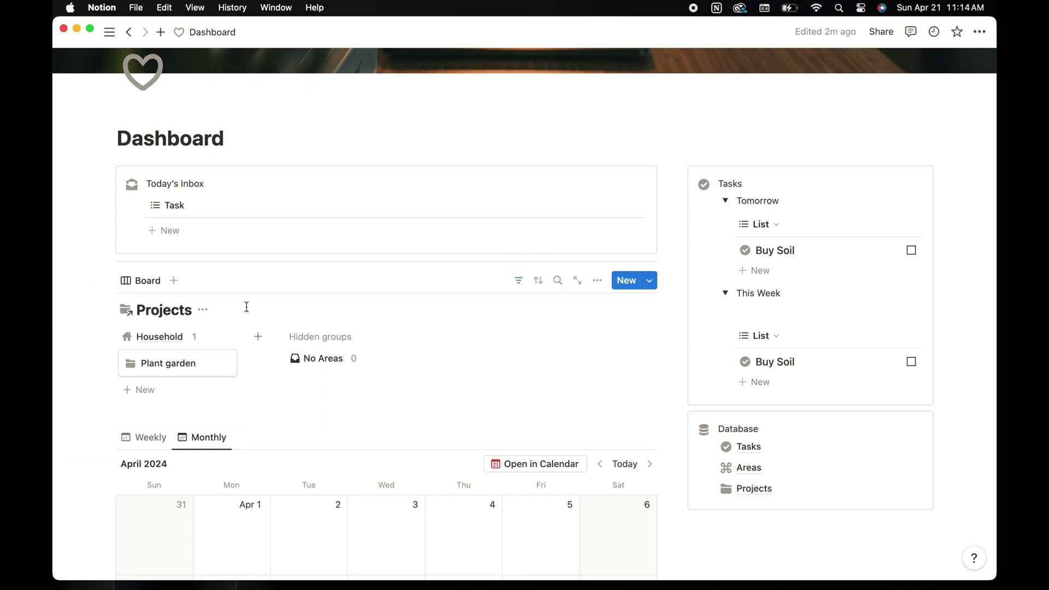
- Hide the database title of the Projects board and rename its view Projects
left_click(203, 312)
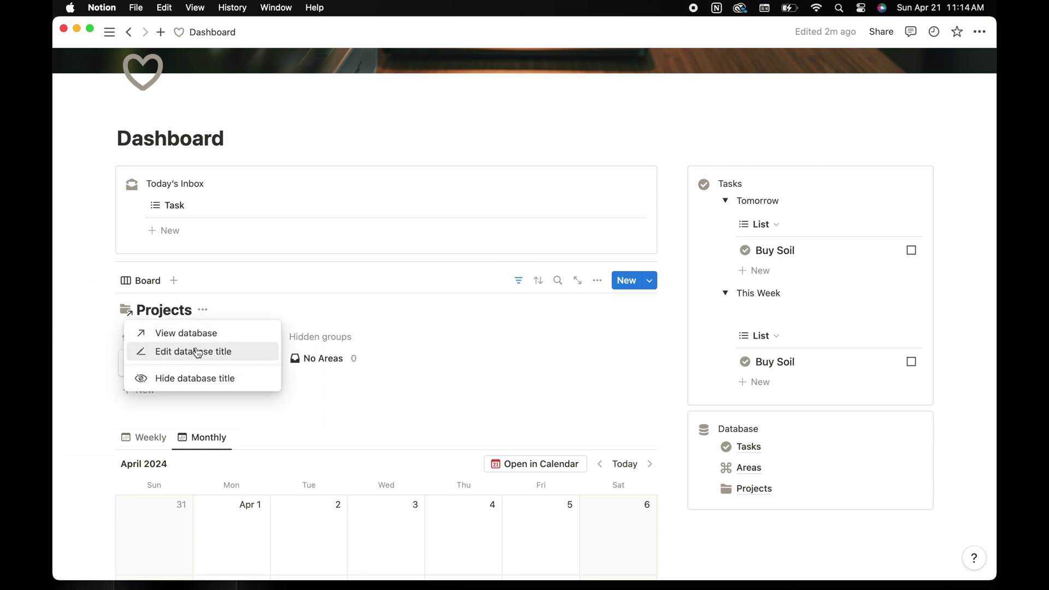
left_click(194, 379)
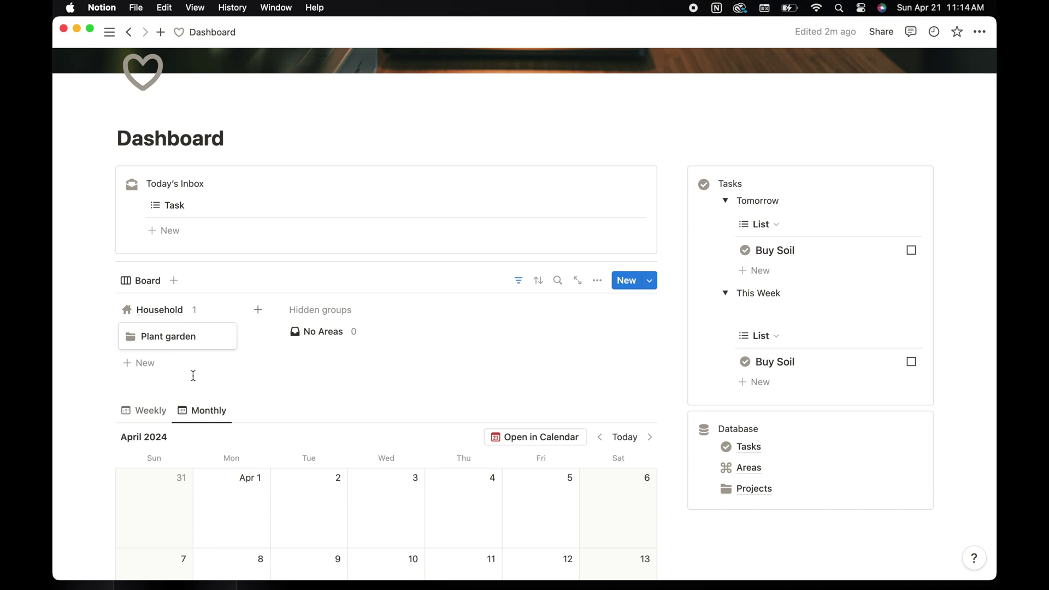
left_click(148, 280)
left_click(167, 307)
type("Projects")
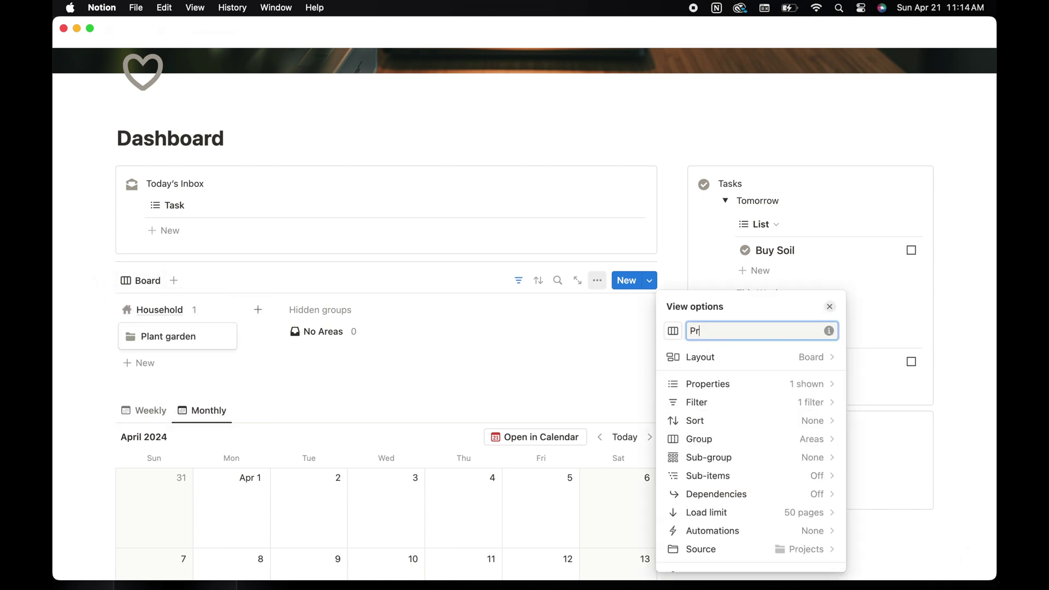
left_click(674, 273)
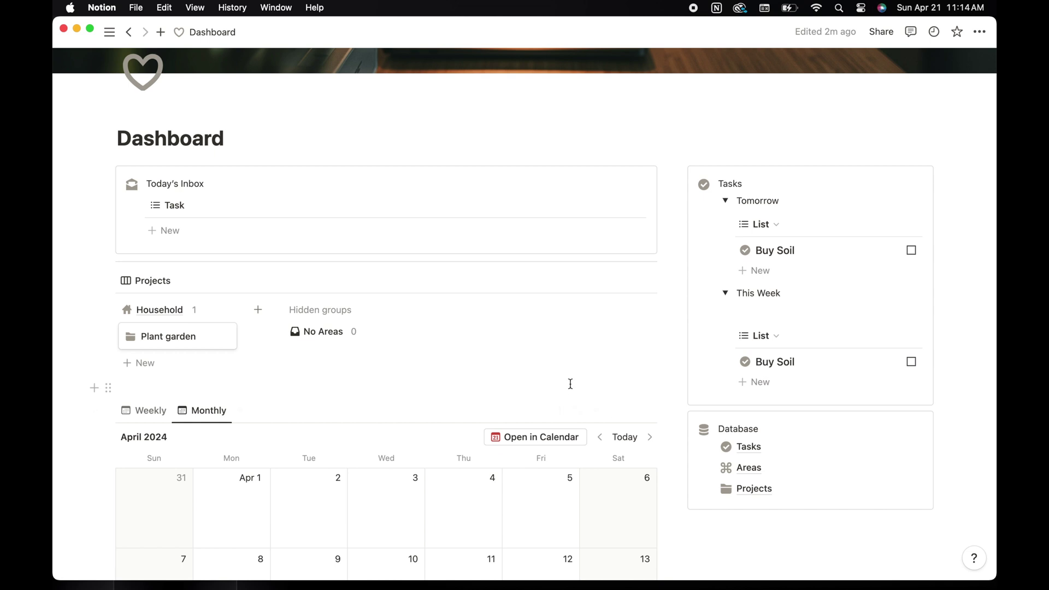
- Add a Finance group to the Projects board
scroll(571, 383, "down", 3)
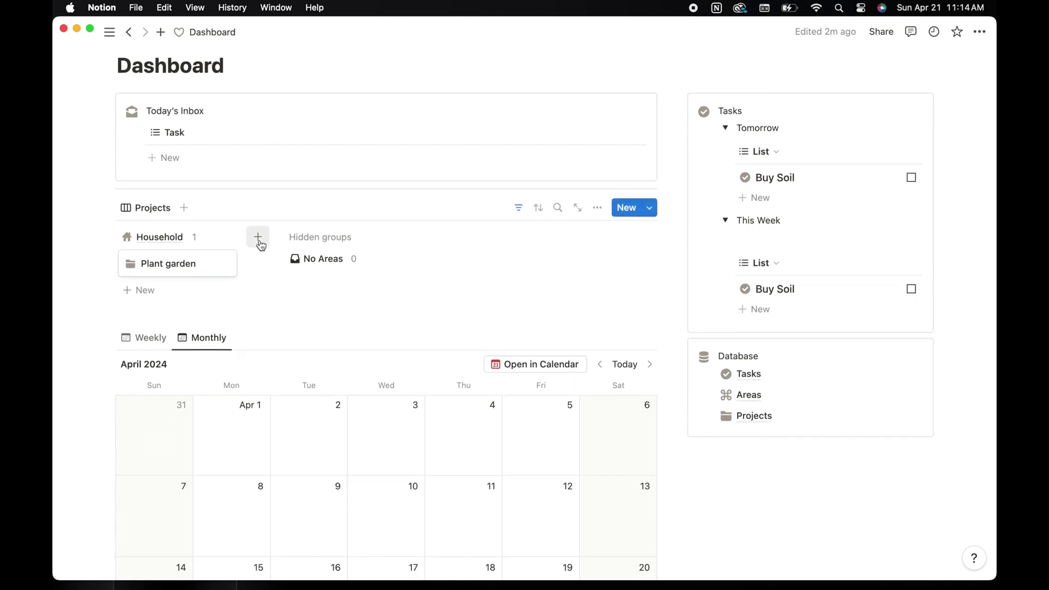
left_click(259, 239)
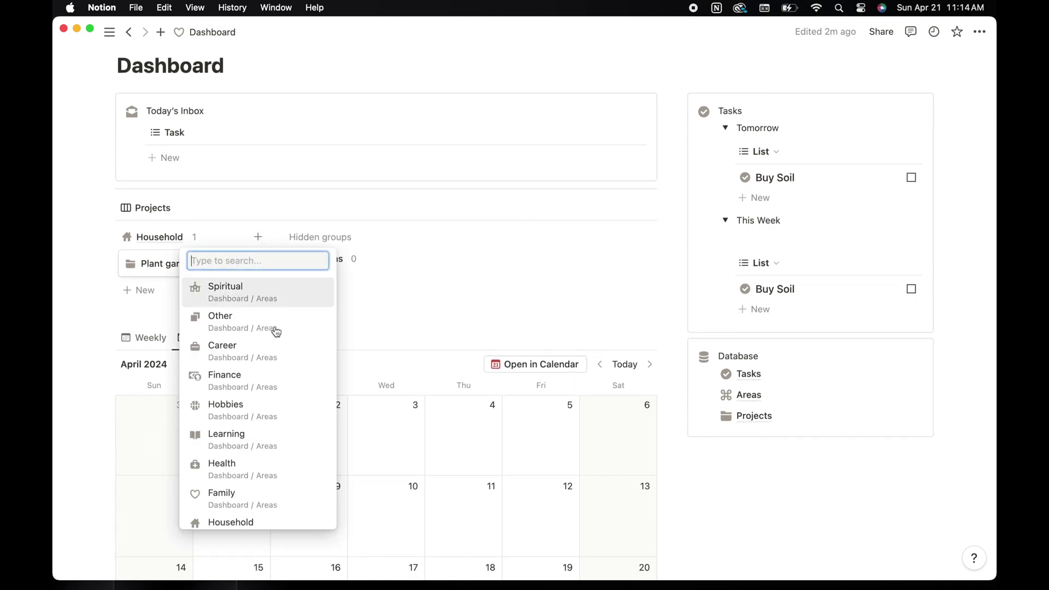
left_click(249, 383)
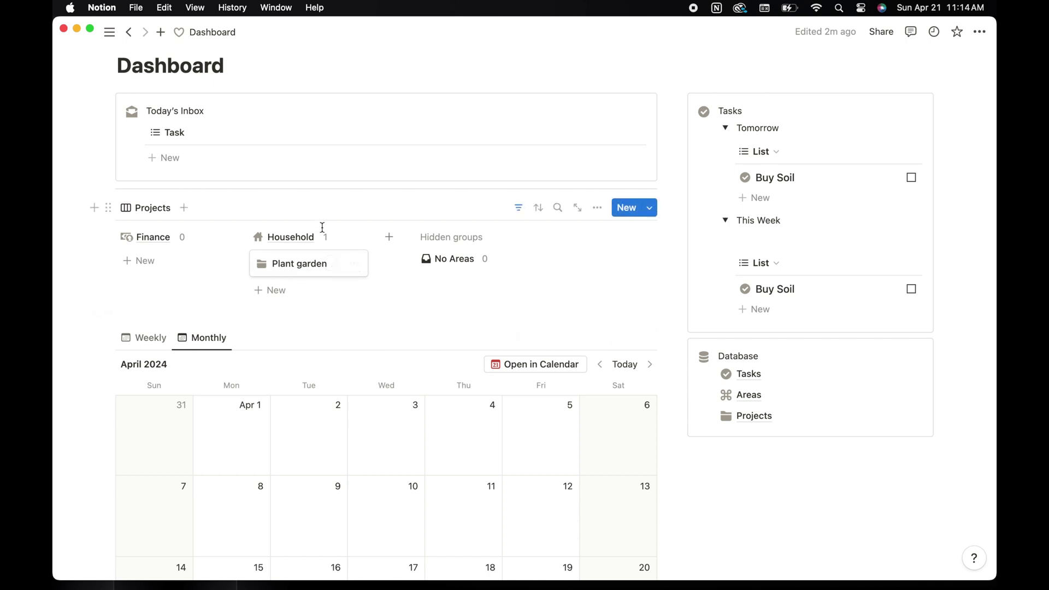
- Create a project named Create Budget in the board's Finance group
left_click(166, 260)
left_click(203, 263)
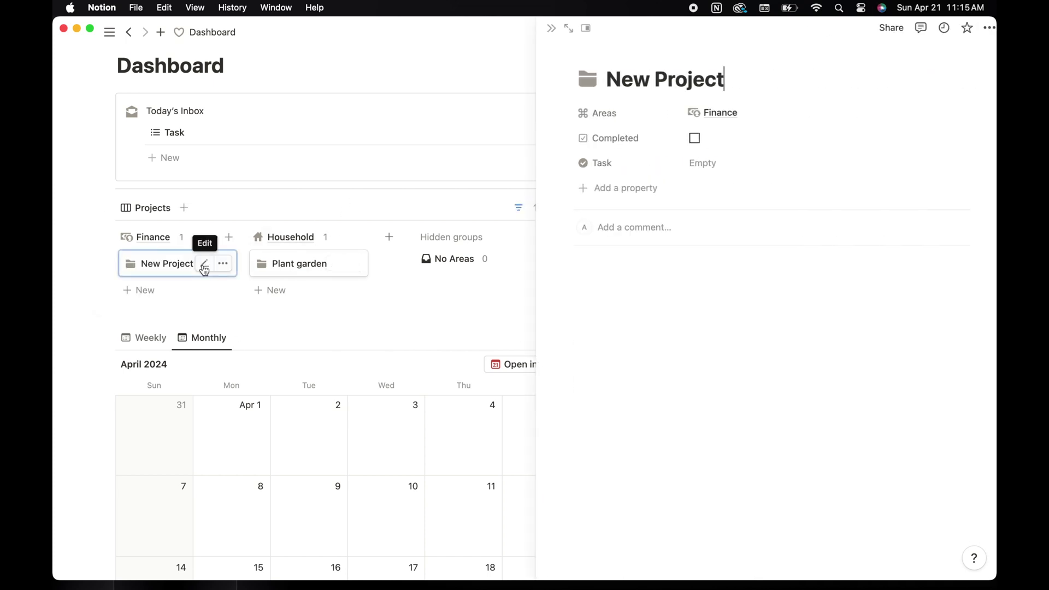
left_click_drag(713, 79, 596, 79)
type("Create Budget")
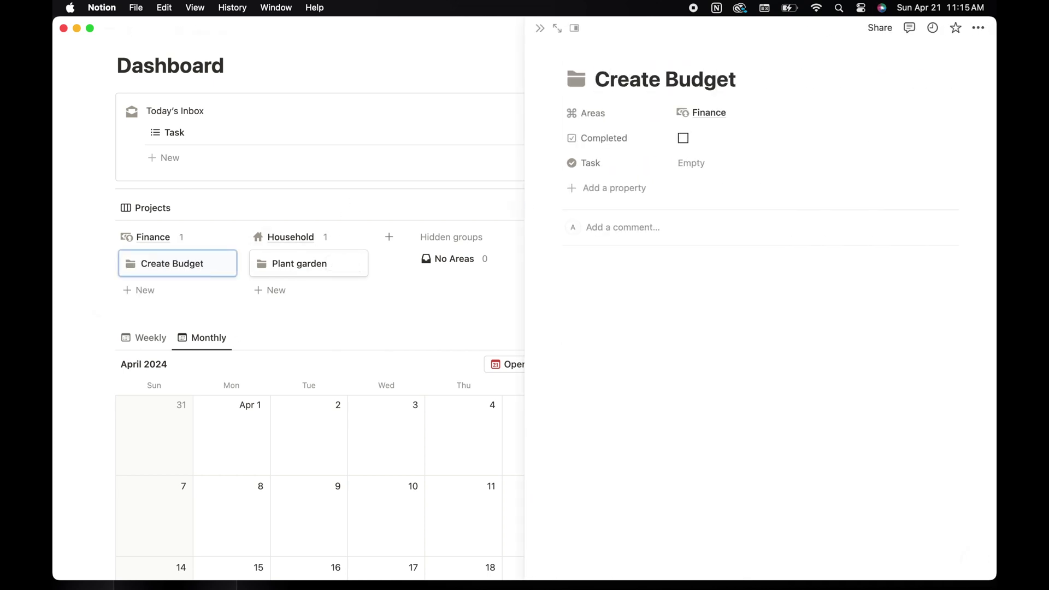
left_click(405, 206)
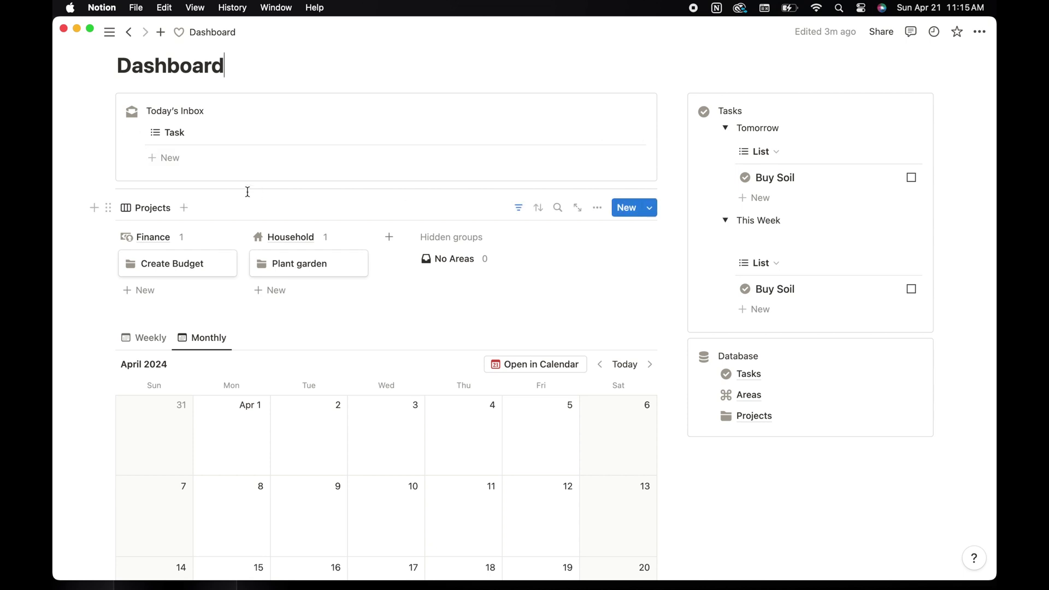
- Create a task named Notion Budget Template in Today's Inbox and set its priority to Medium
left_click(200, 160)
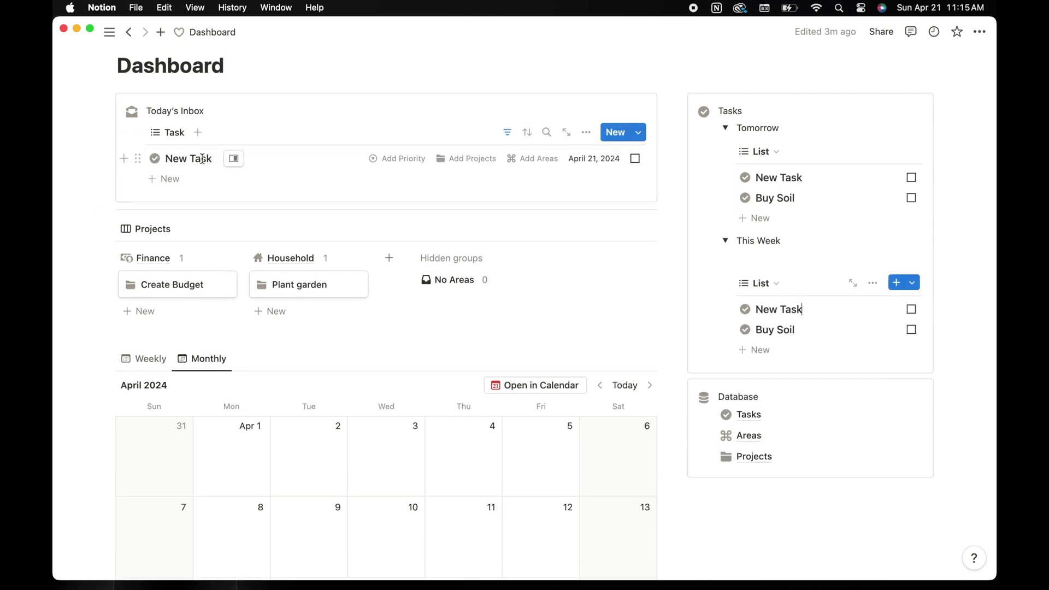
double_click(202, 159)
type("Notion Budg")
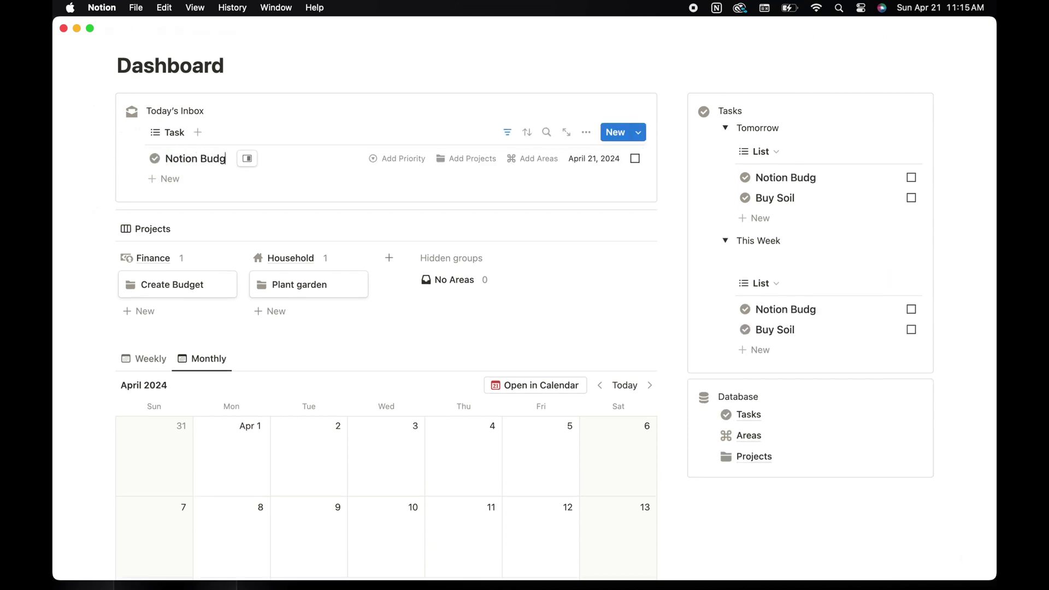
type("et Template")
left_click(385, 159)
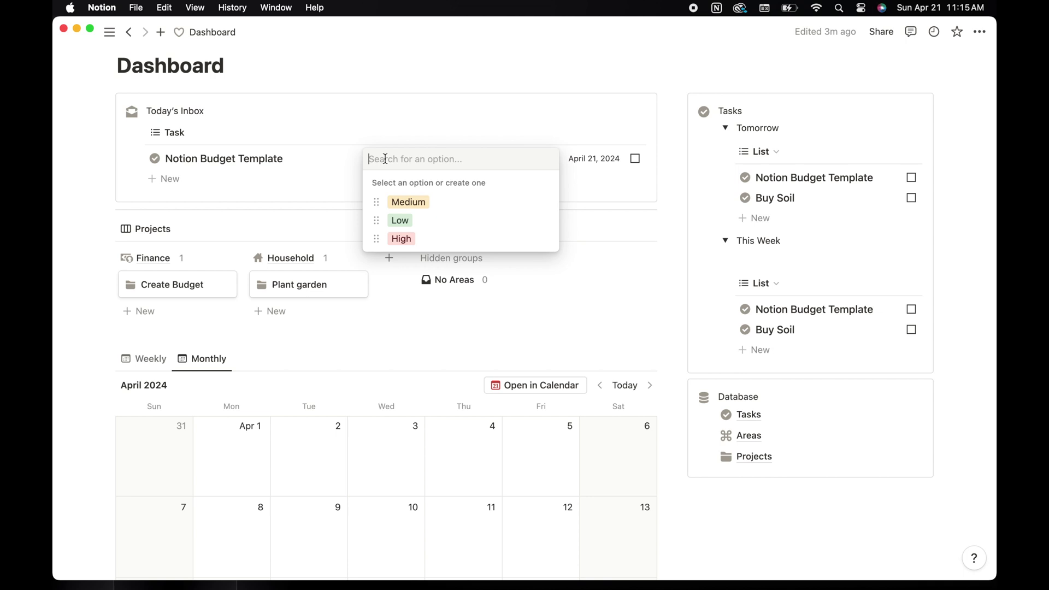
left_click(406, 203)
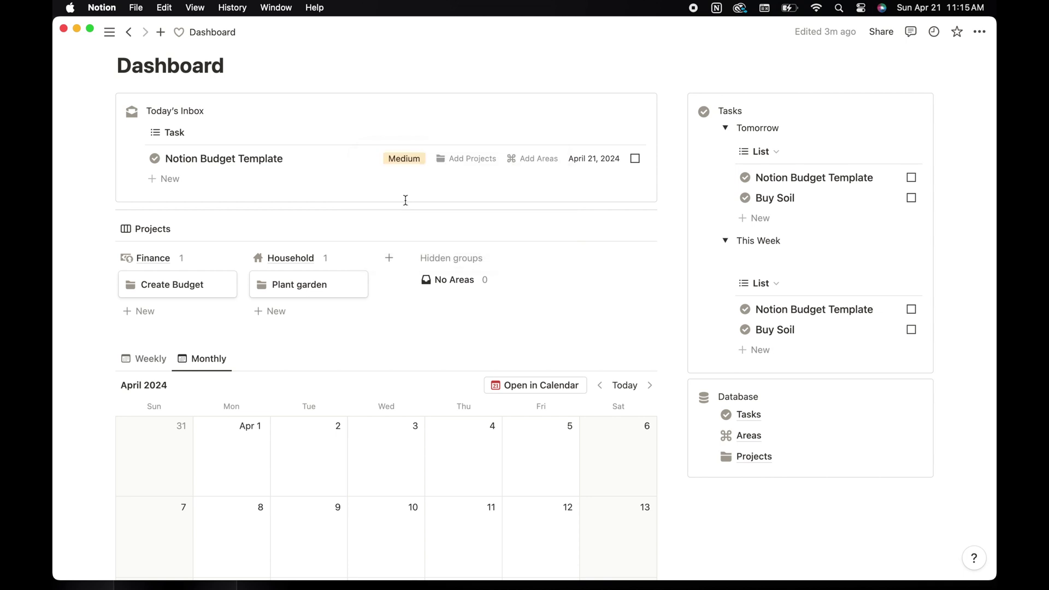
- Link the Notion Budget Template task to the Create Budget project and the Finance area
left_click(462, 159)
left_click(496, 224)
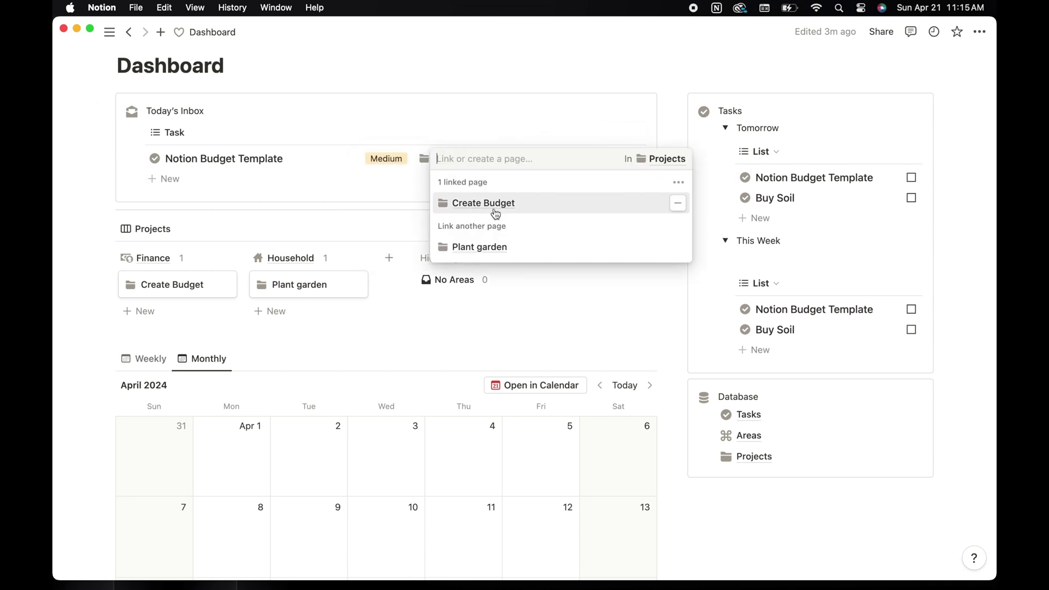
left_click(533, 116)
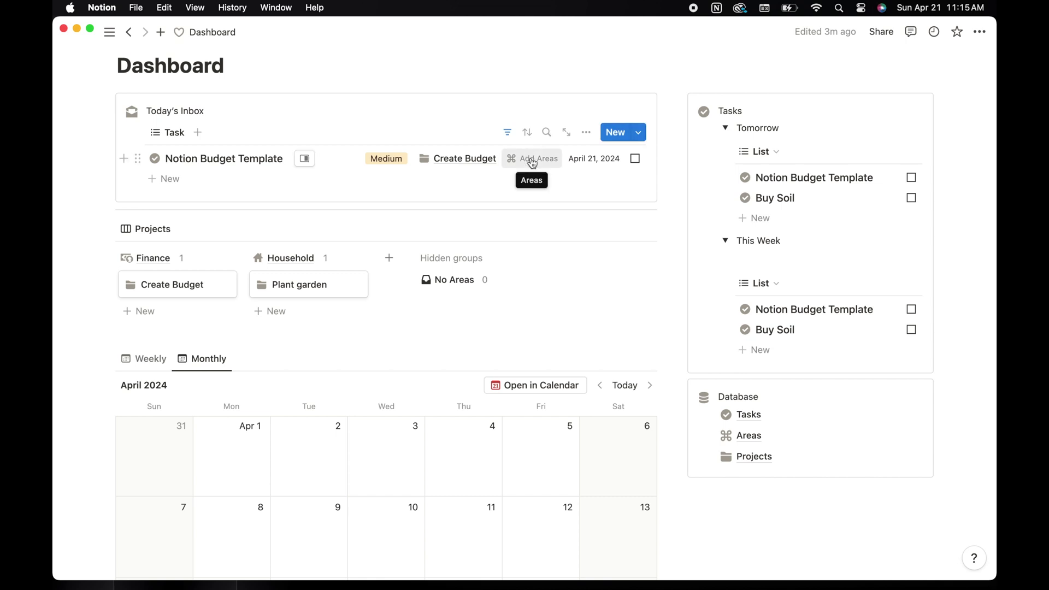
left_click(536, 158)
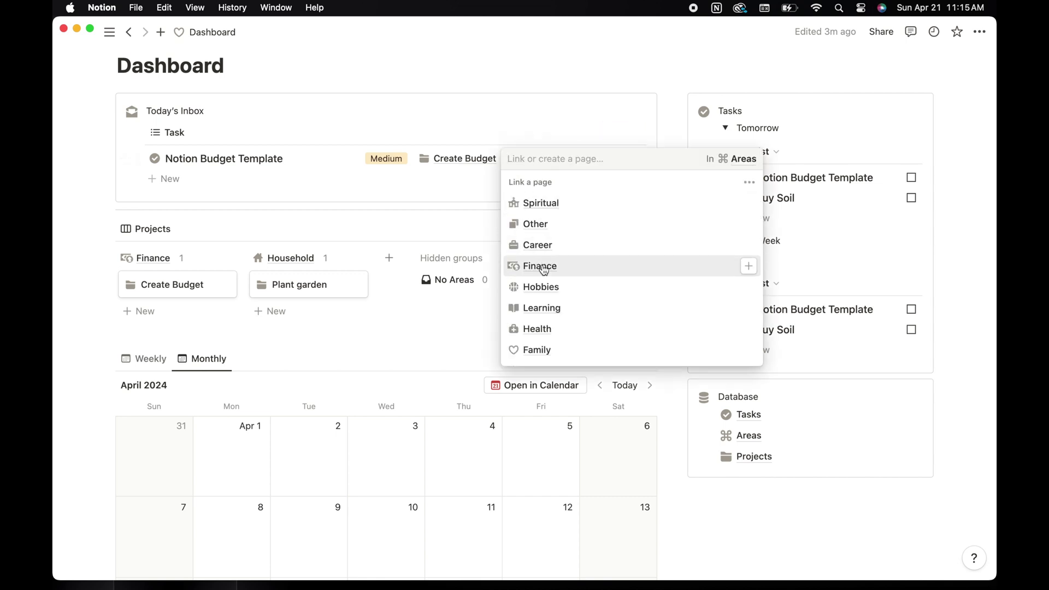
left_click(541, 266)
left_click(591, 106)
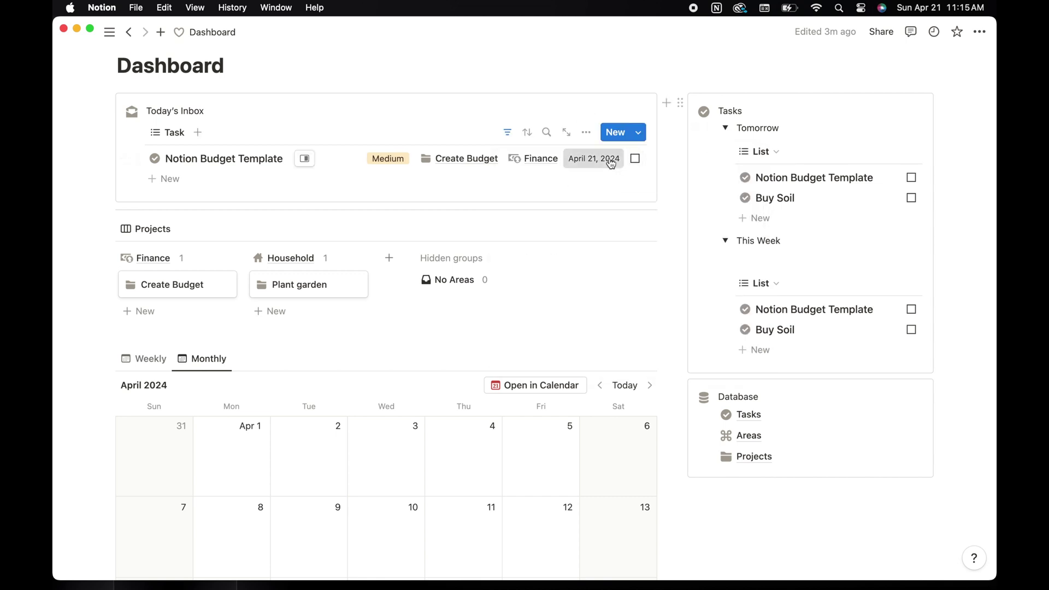
- Set the Notion Budget Template task's date to April 27, 2024 and check its placement on the monthly calendar
left_click(611, 163)
left_click(714, 315)
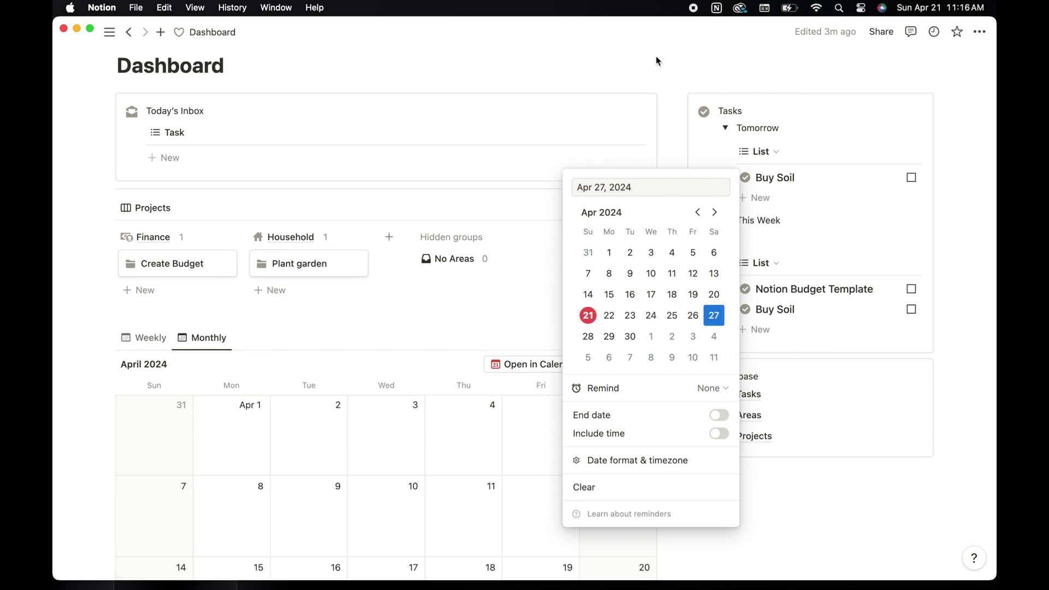
left_click(657, 57)
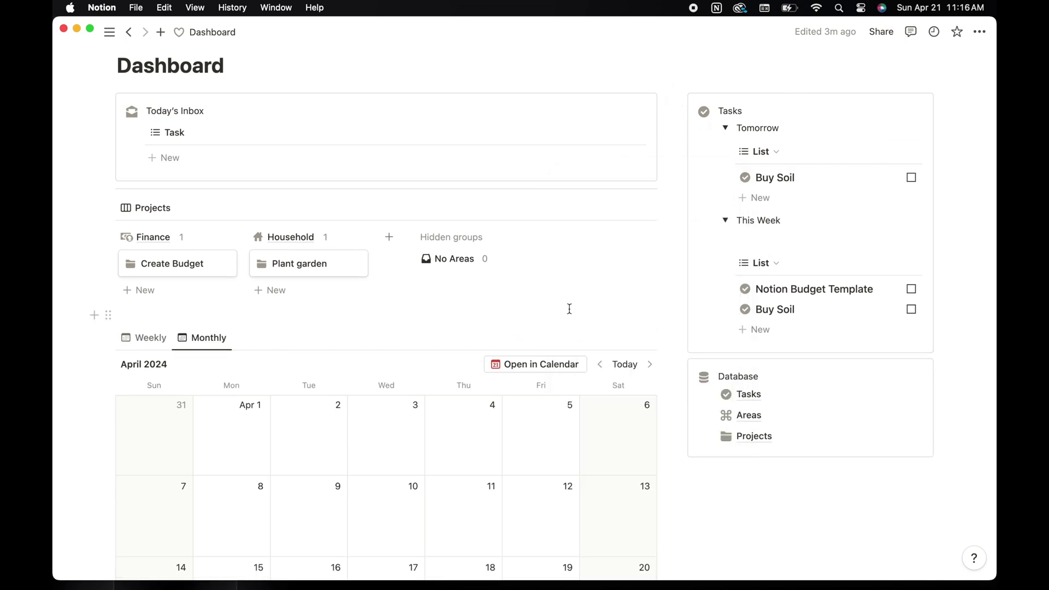
scroll(568, 308, "down", 8)
scroll(569, 309, "down", 3)
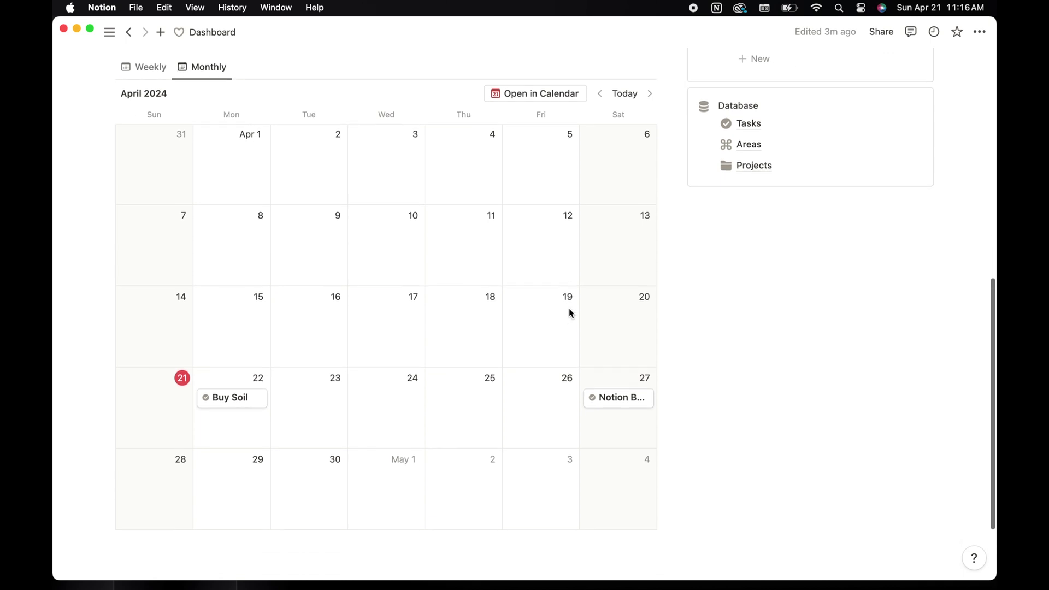
scroll(569, 309, "up", 8)
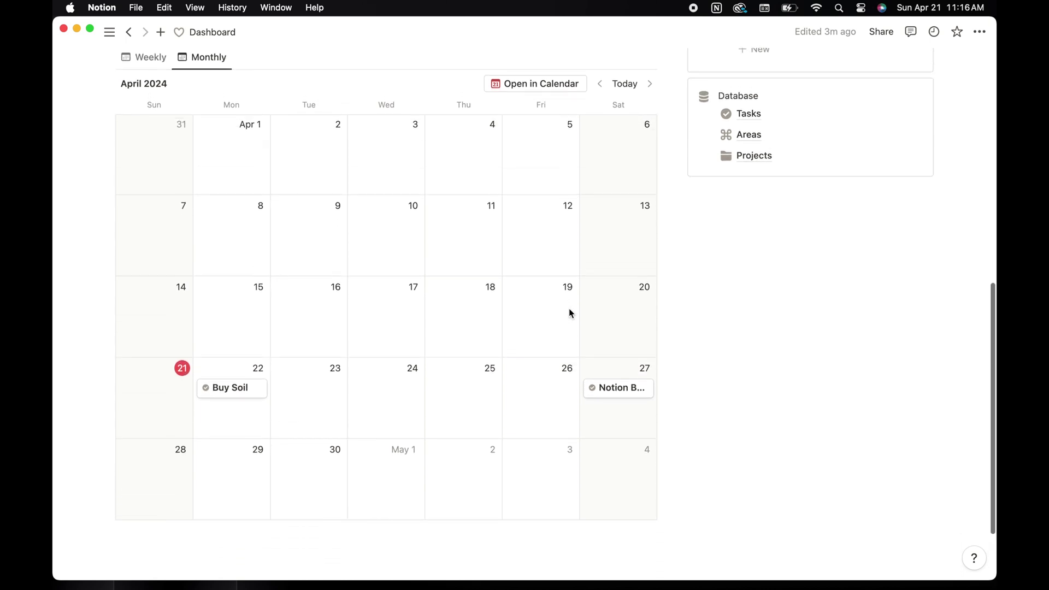
scroll(574, 304, "up", 9)
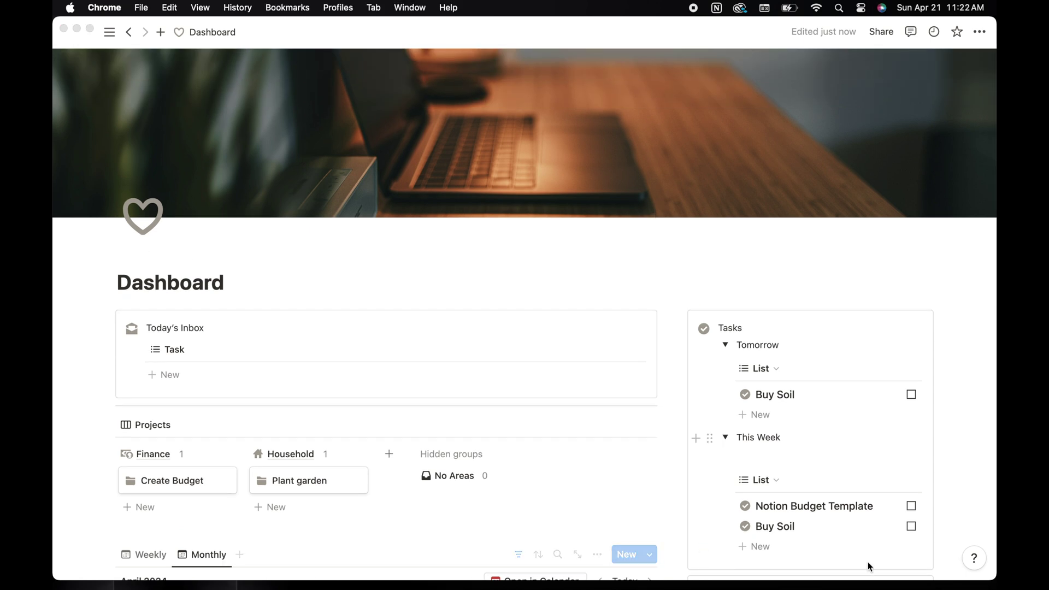
- Switch to Chrome, search Google for indify widgets and open the Indify – Notion Widgets site
mouse_move(867, 562)
left_click(759, 560)
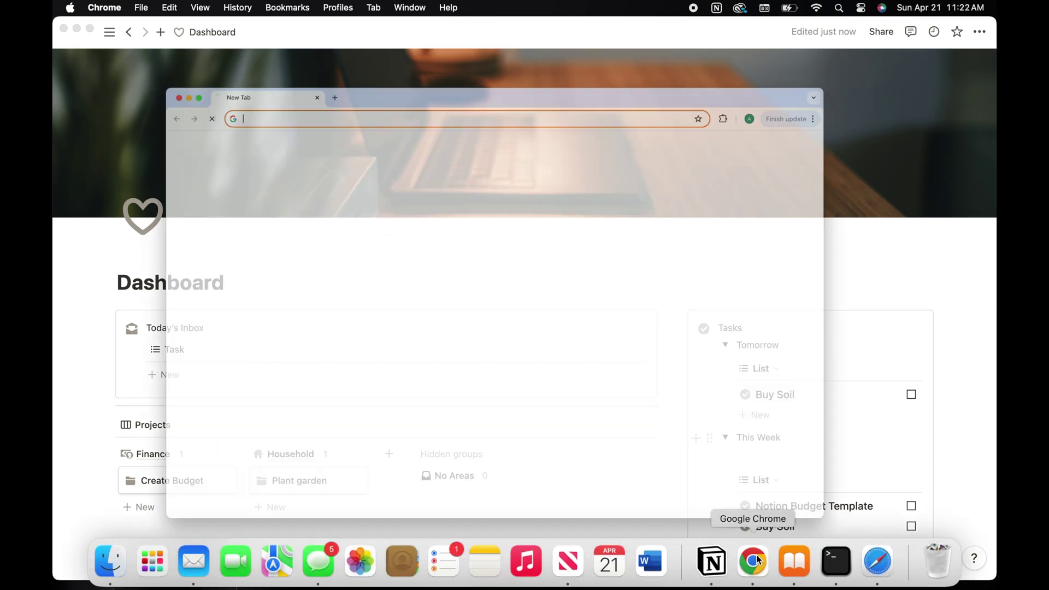
type("in")
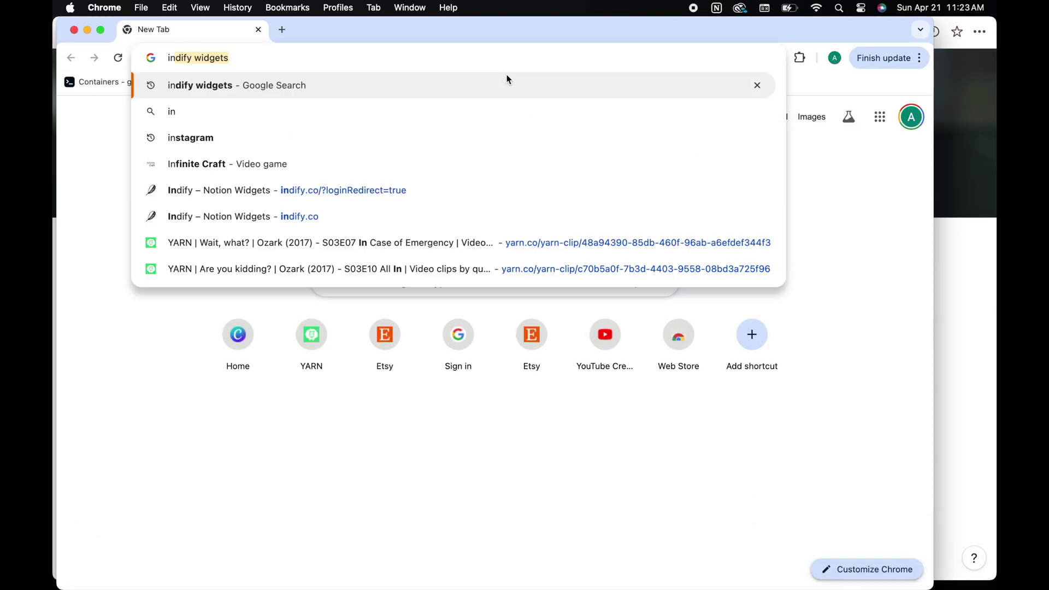
key("Return")
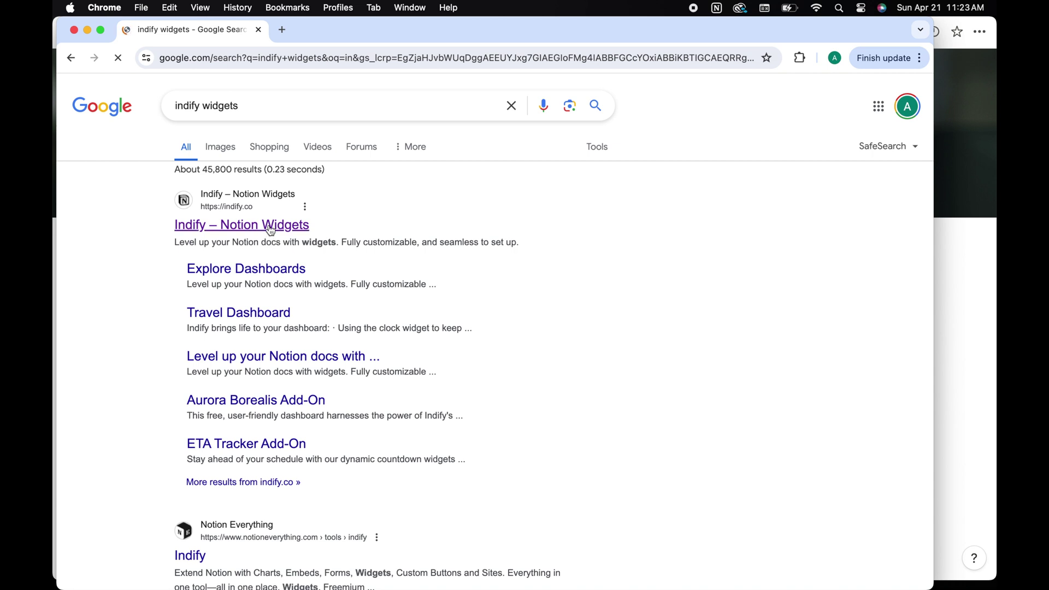
left_click(268, 229)
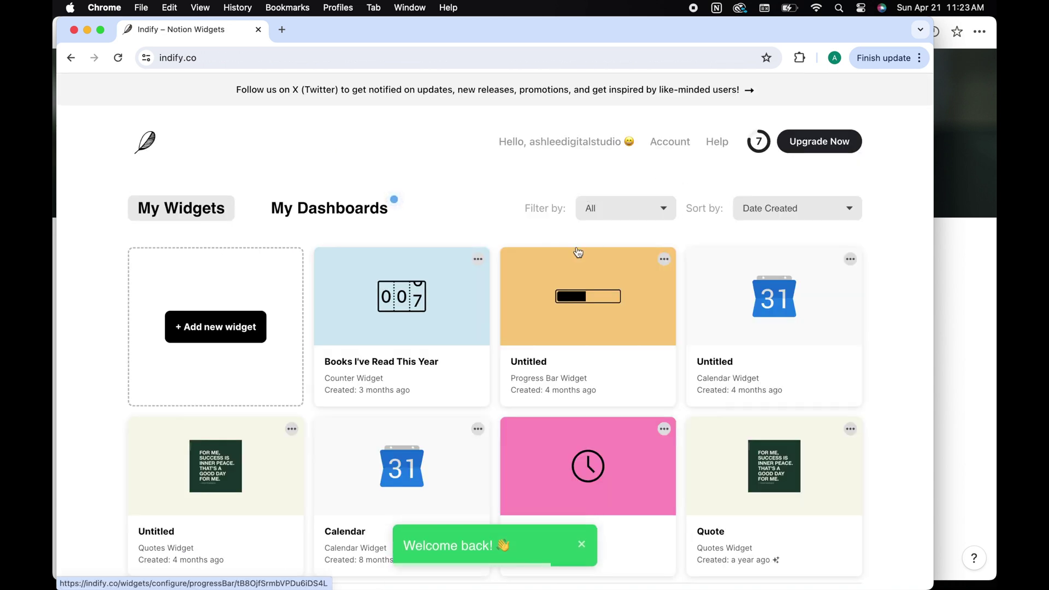
- Open the existing Clock widget's configuration and set its dark/light appearance to Use system setting
scroll(577, 249, "down", 5)
scroll(578, 252, "up", 1)
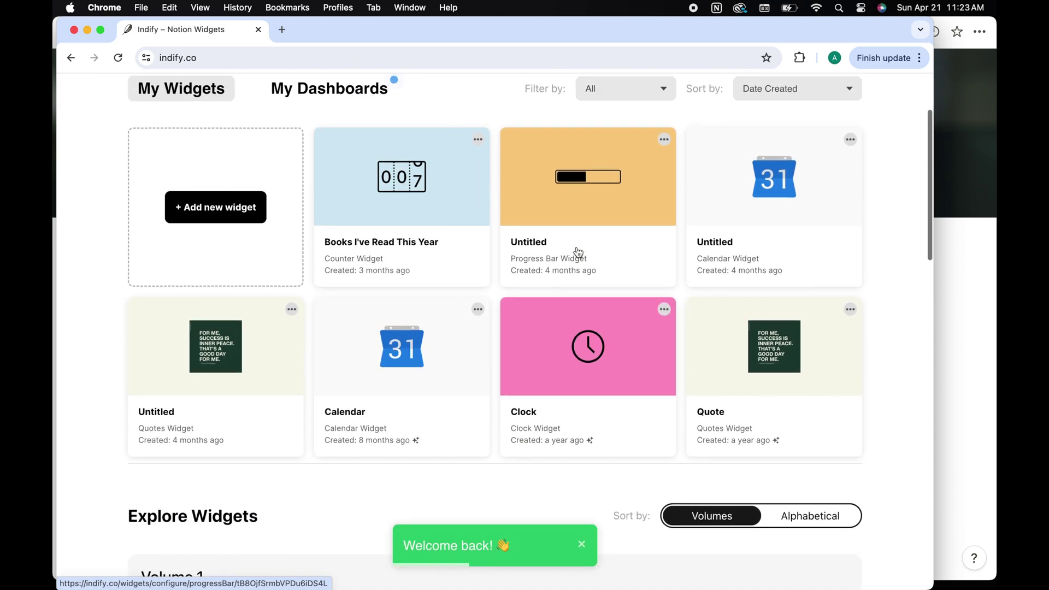
scroll(577, 251, "up", 1)
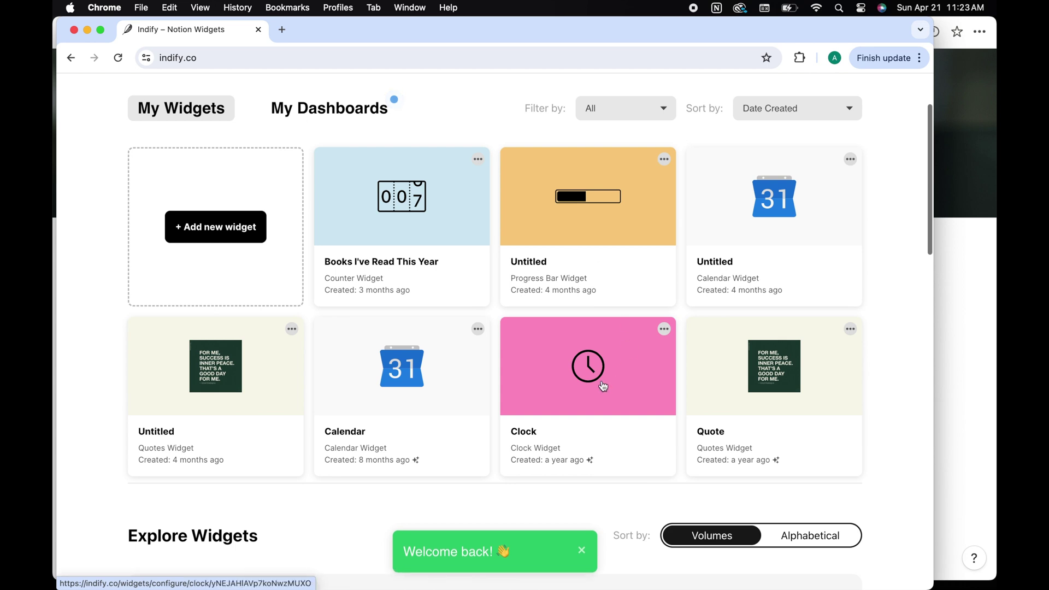
left_click(572, 358)
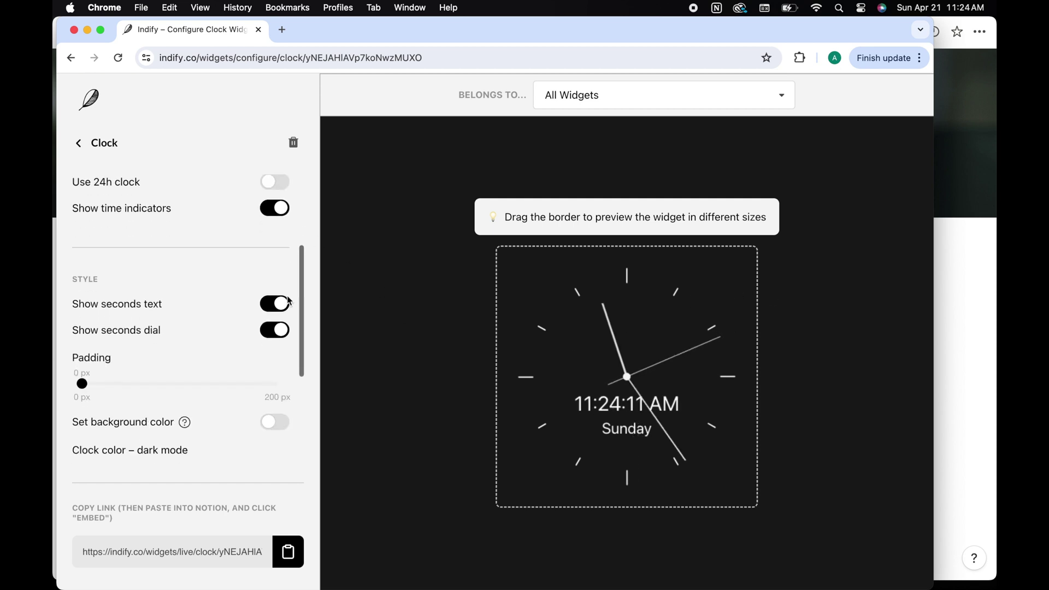
scroll(289, 300, "down", 5)
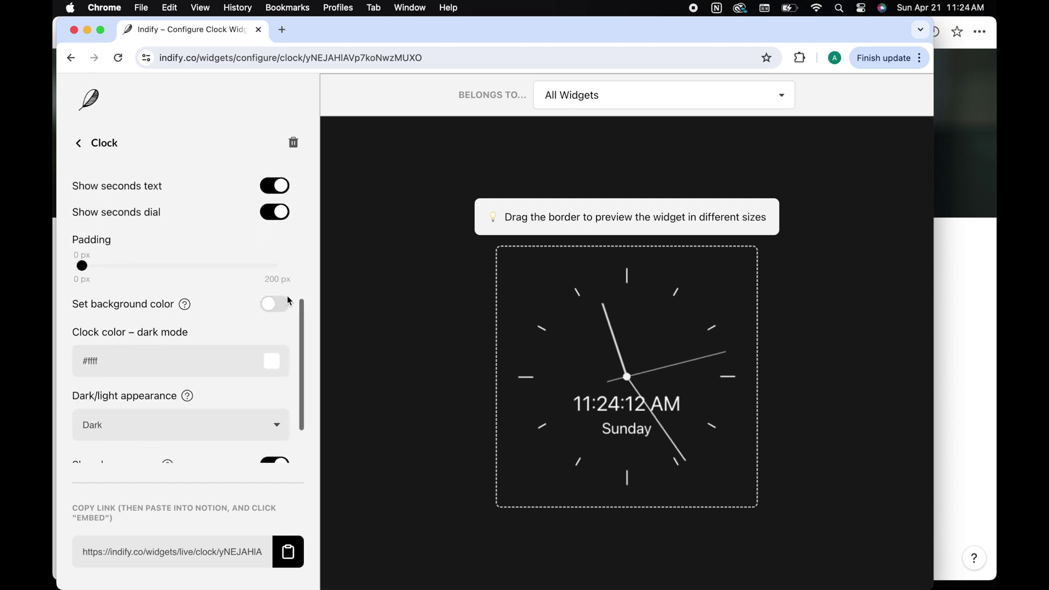
scroll(273, 306, "down", 2)
left_click(276, 357)
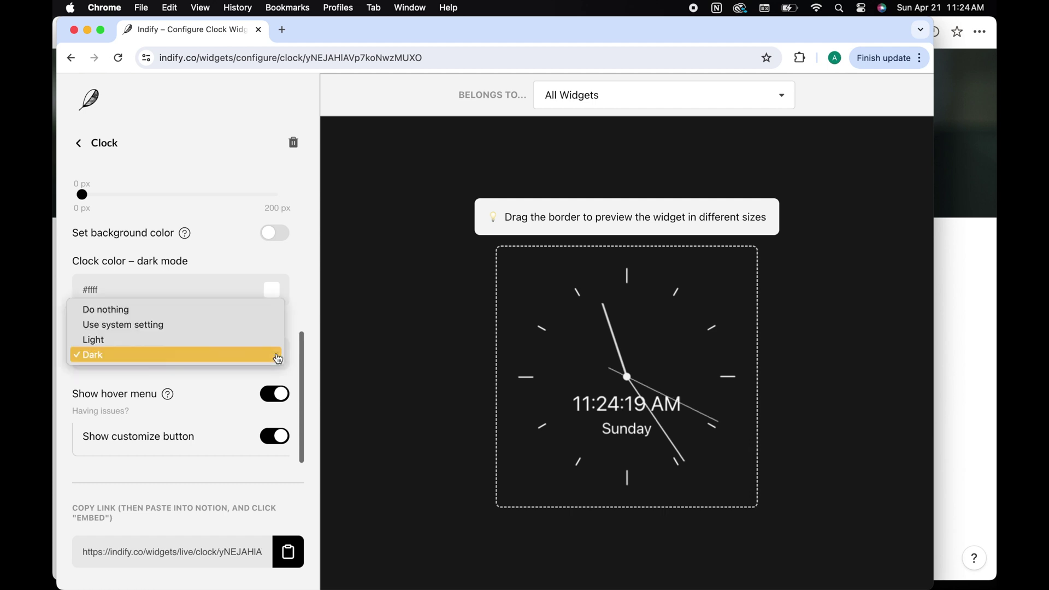
left_click(271, 326)
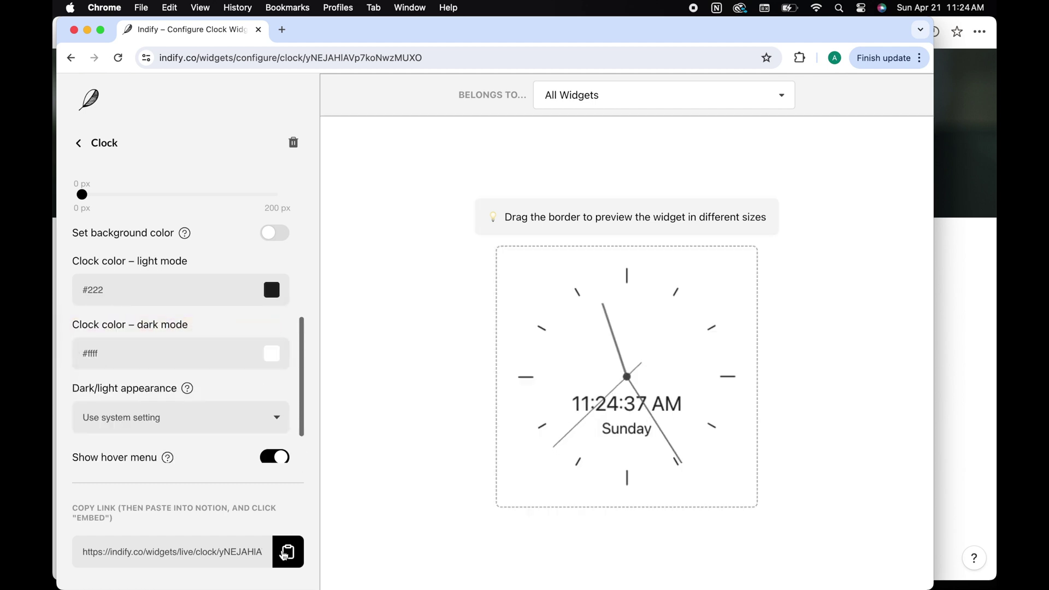
- Copy the clock widget's embed link and return to the Dashboard page in Notion
left_click(285, 553)
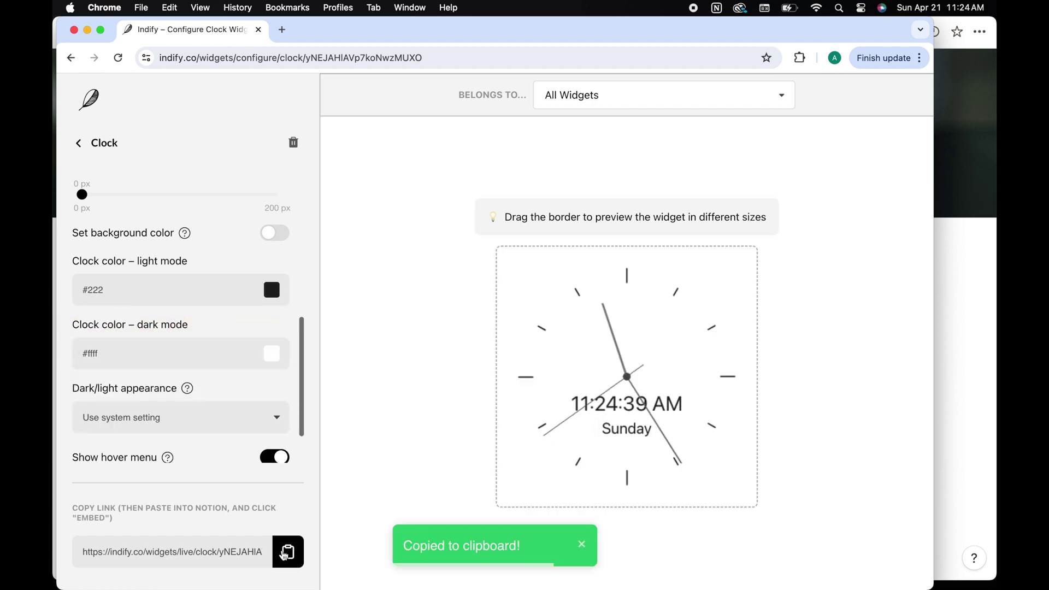
left_click(89, 32)
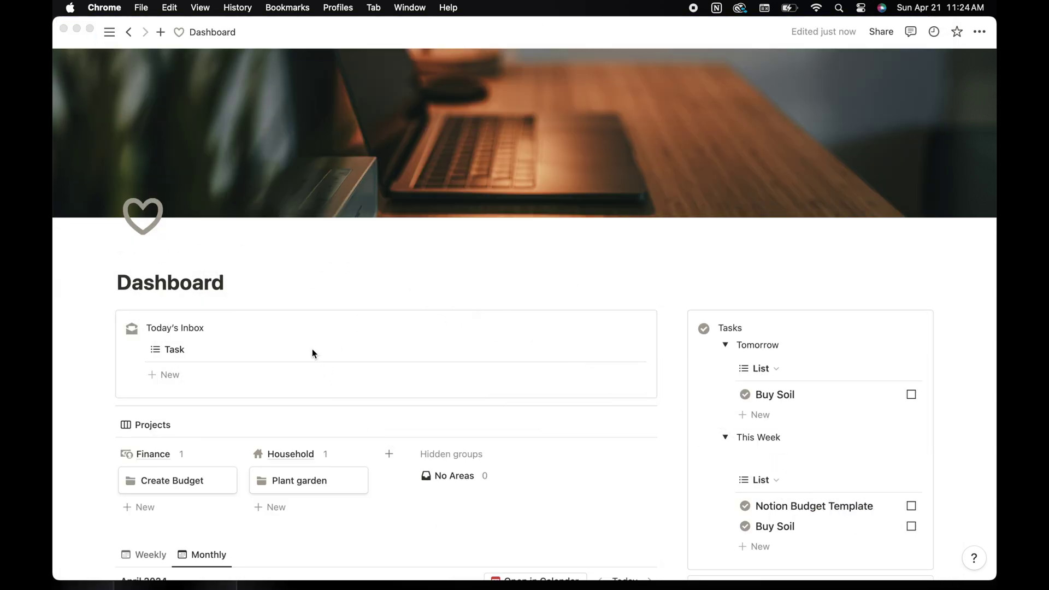
left_click(124, 304)
- Duplicate the empty text block above the Tasks calendar and move the copy directly below the Dashboard title
scroll(124, 306, "down", 5)
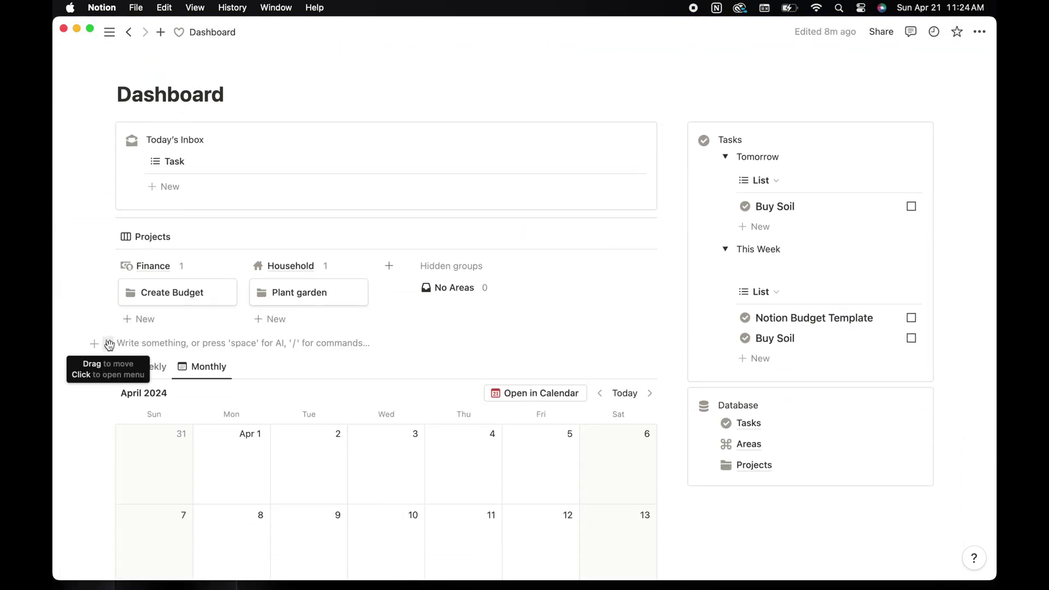
left_click(108, 344)
left_click(158, 302)
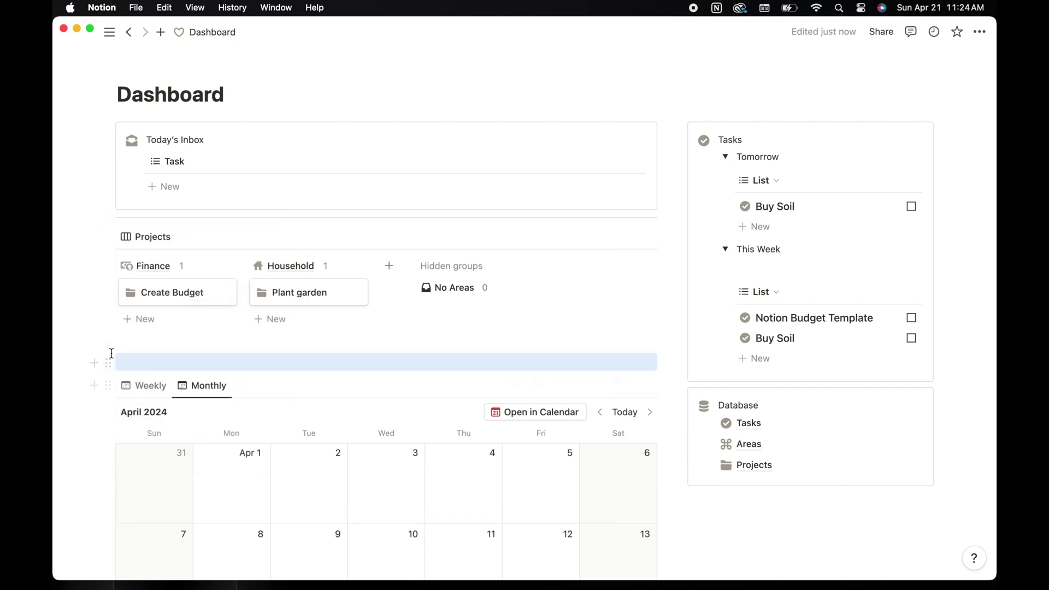
left_click_drag(109, 356, 108, 110)
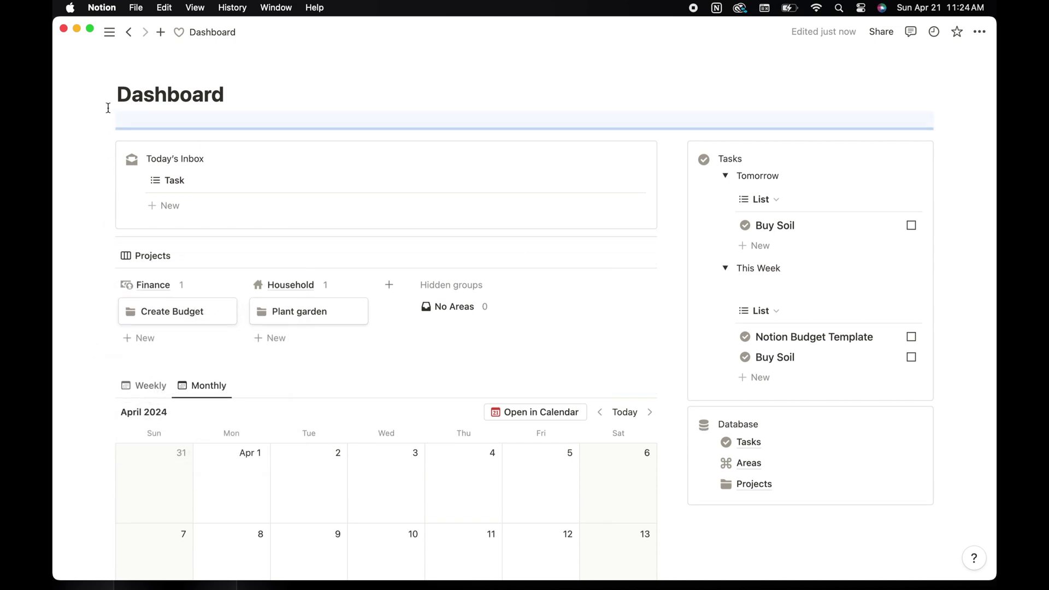
- Paste the copied clock link into the empty block below the title and create an embed from it
left_click(135, 120)
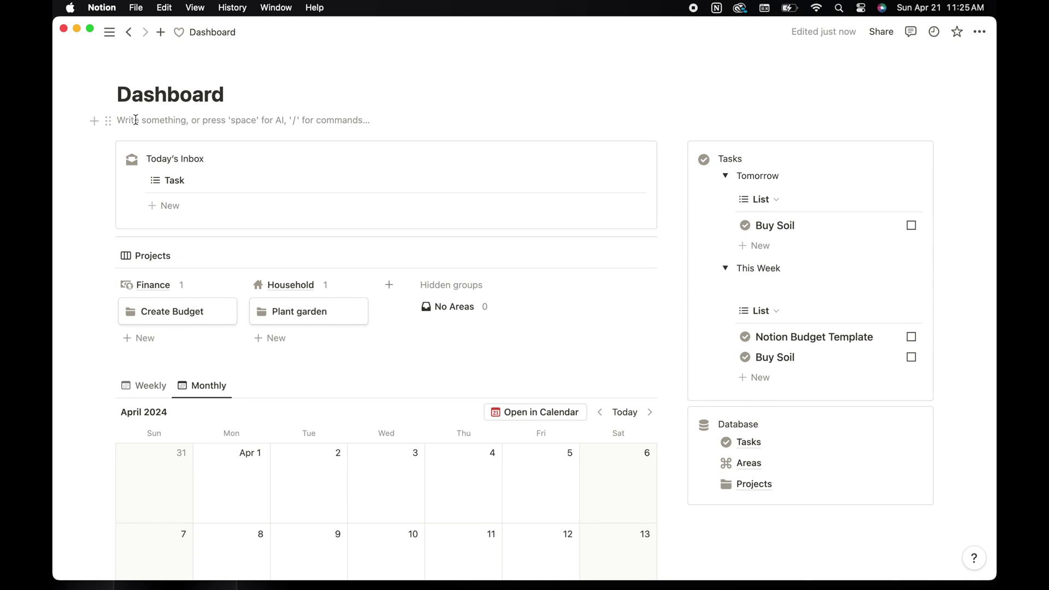
right_click(136, 121)
left_click(153, 198)
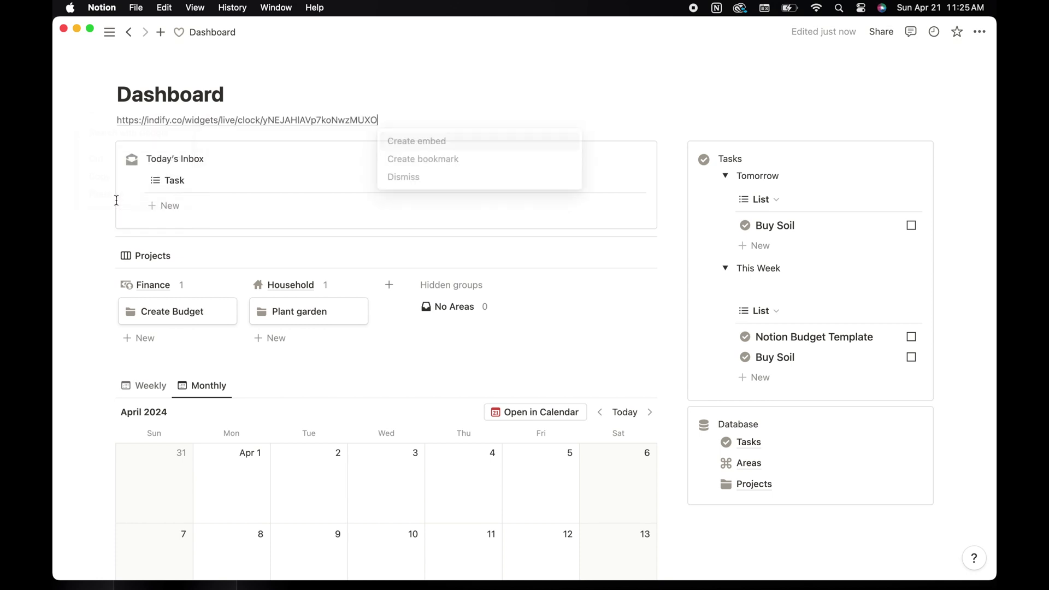
left_click(424, 144)
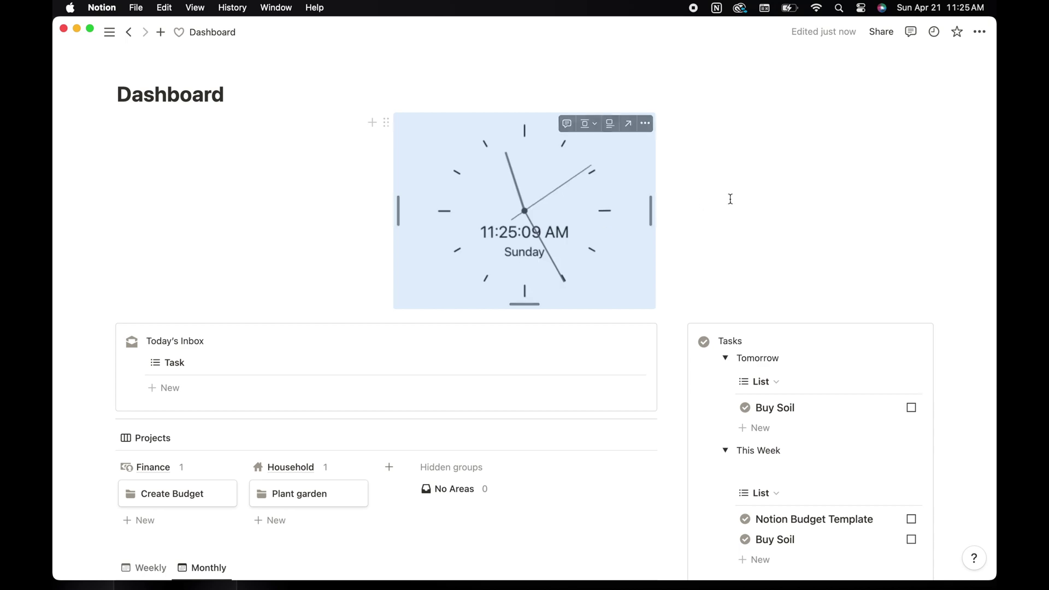
left_click(730, 198)
- Switch to Chrome, go back to the Indify widget list and search Google for notion widgets
left_click(150, 557)
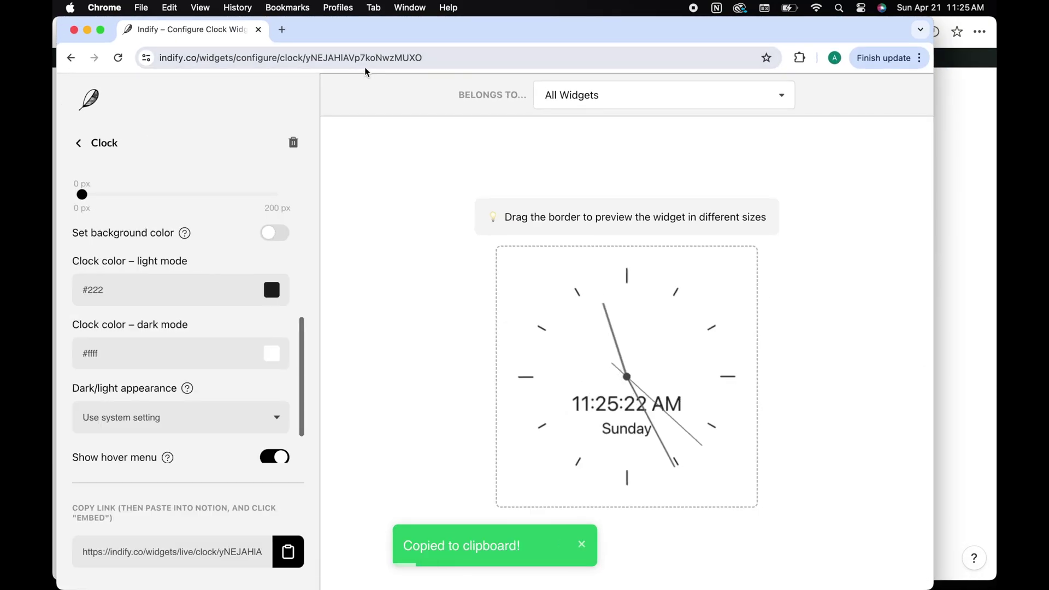
left_click(78, 142)
scroll(492, 328, "down", 4)
left_click(186, 58)
type("notio")
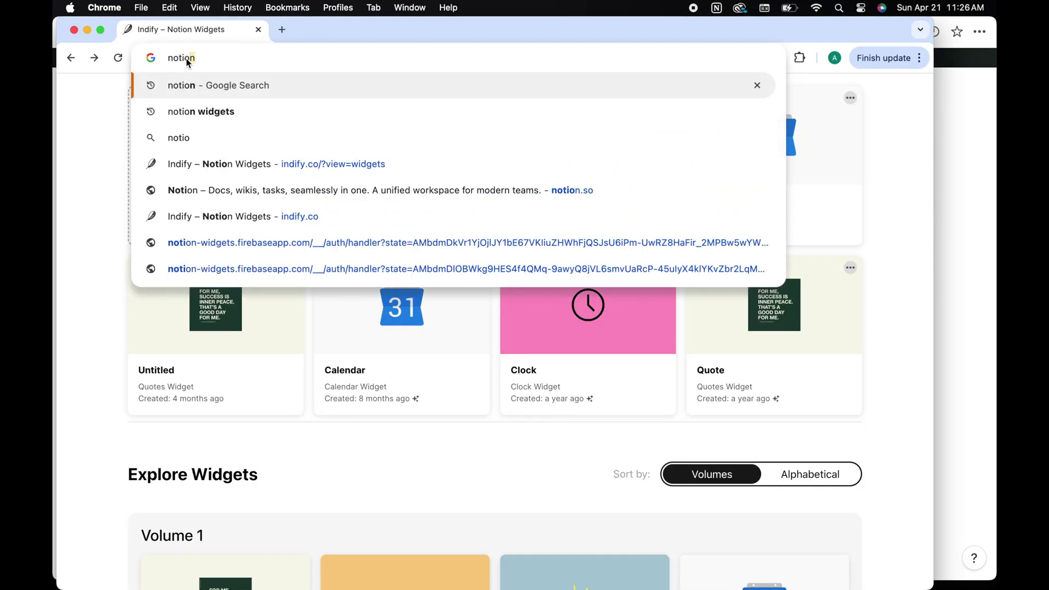
type("n widget")
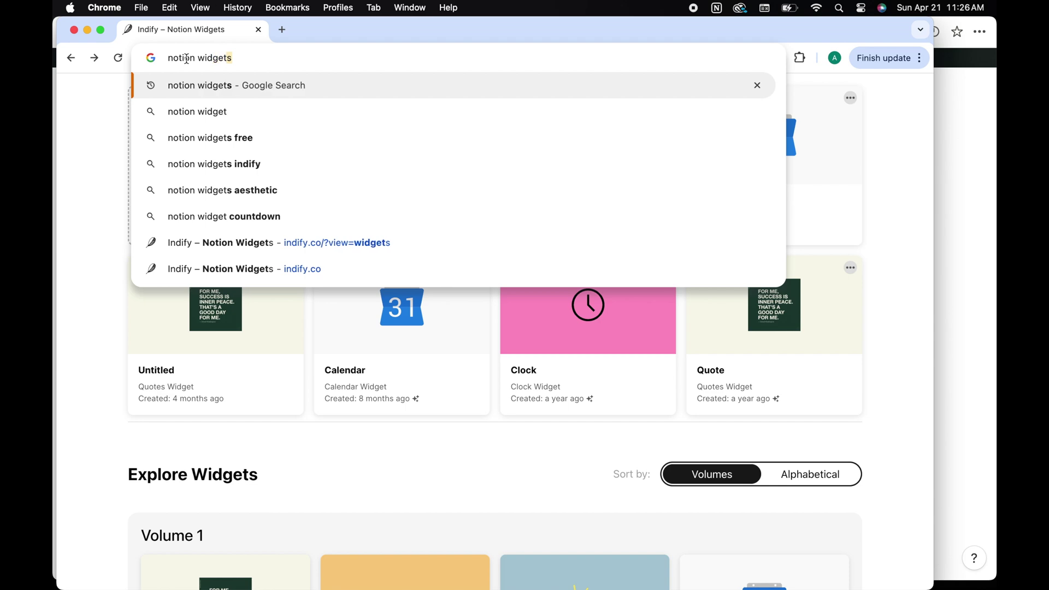
type("s")
key("Return")
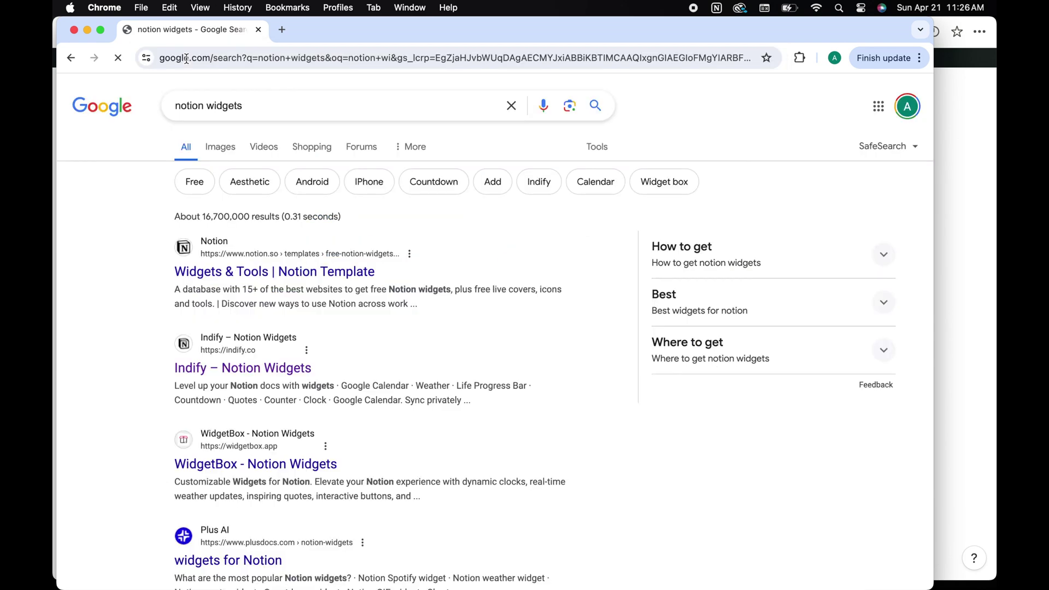
- Open WidgetBox from the search results and open the Simple Quote Widget from the saved widgets for customizing
scroll(241, 290, "down", 5)
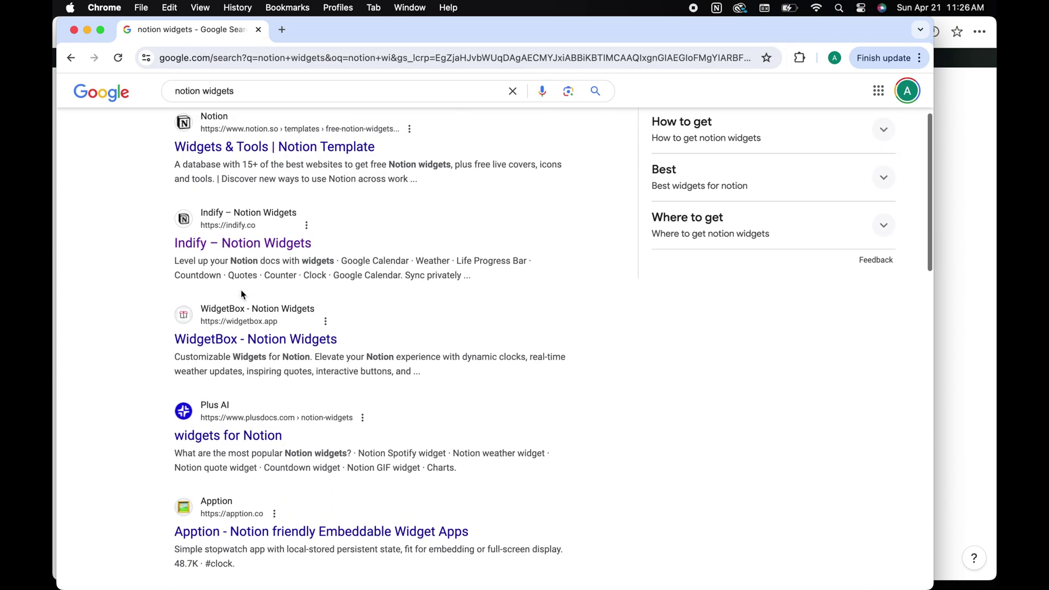
left_click(247, 277)
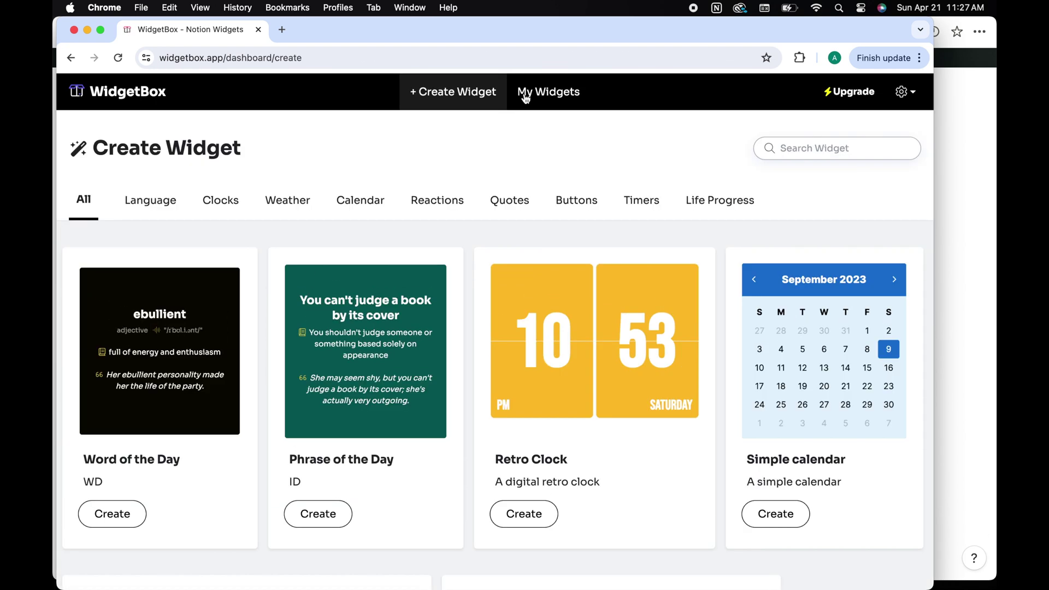
left_click(526, 99)
scroll(605, 254, "down", 5)
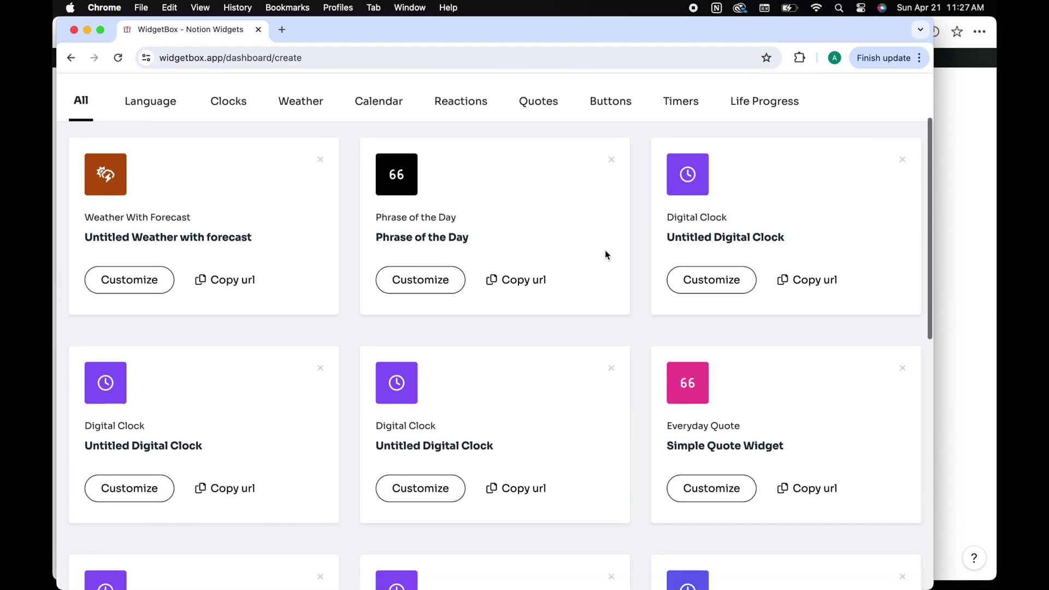
scroll(605, 254, "down", 4)
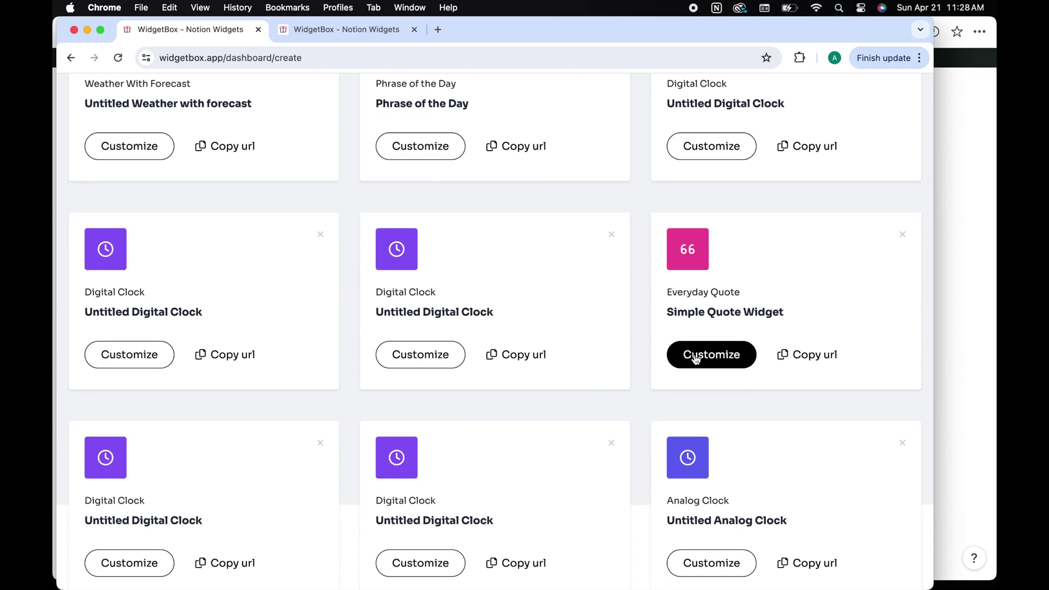
left_click(695, 356)
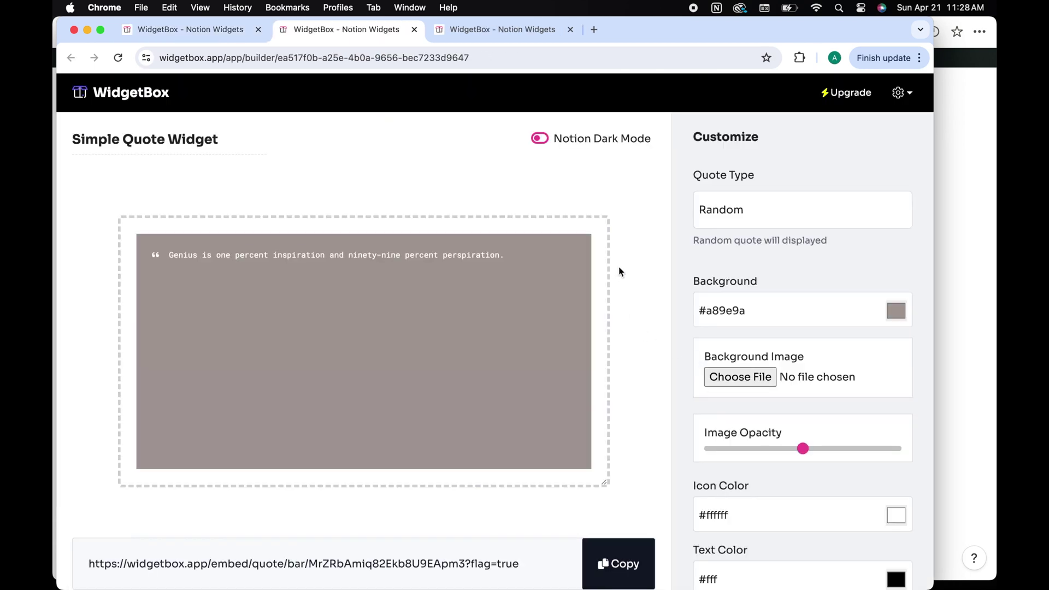
- Set the quote widget's background color to light grey #c9c9c9
left_click(901, 307)
mouse_move(766, 351)
left_mouse_down()
mouse_move(759, 332)
mouse_move(755, 345)
left_mouse_up()
left_click(903, 277)
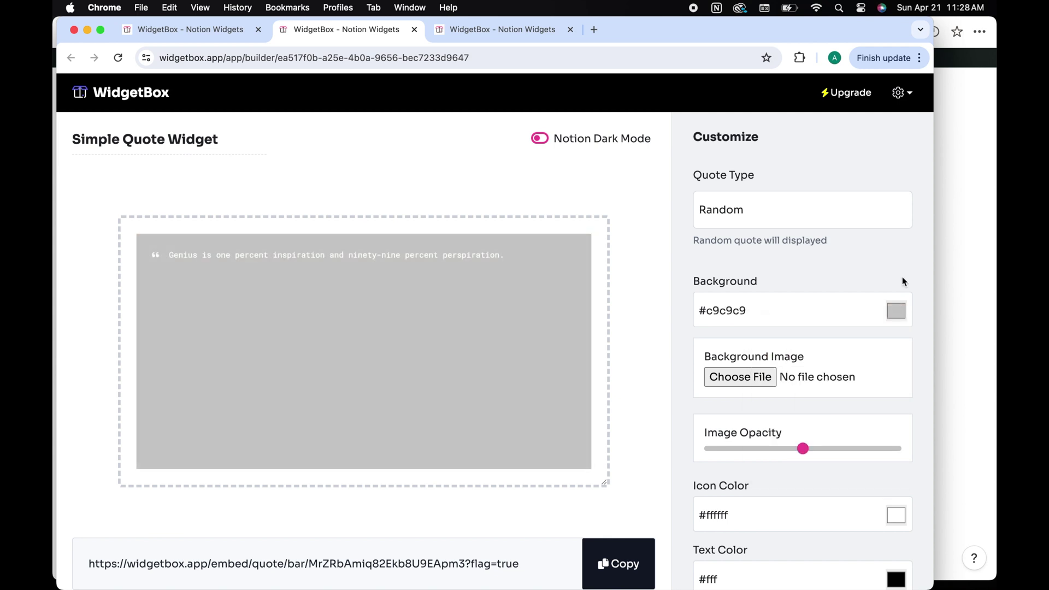
- Shorten the quote preview frame, set the font size to 16 and copy the widget's embed link
scroll(850, 425, "down", 6)
scroll(850, 421, "down", 4)
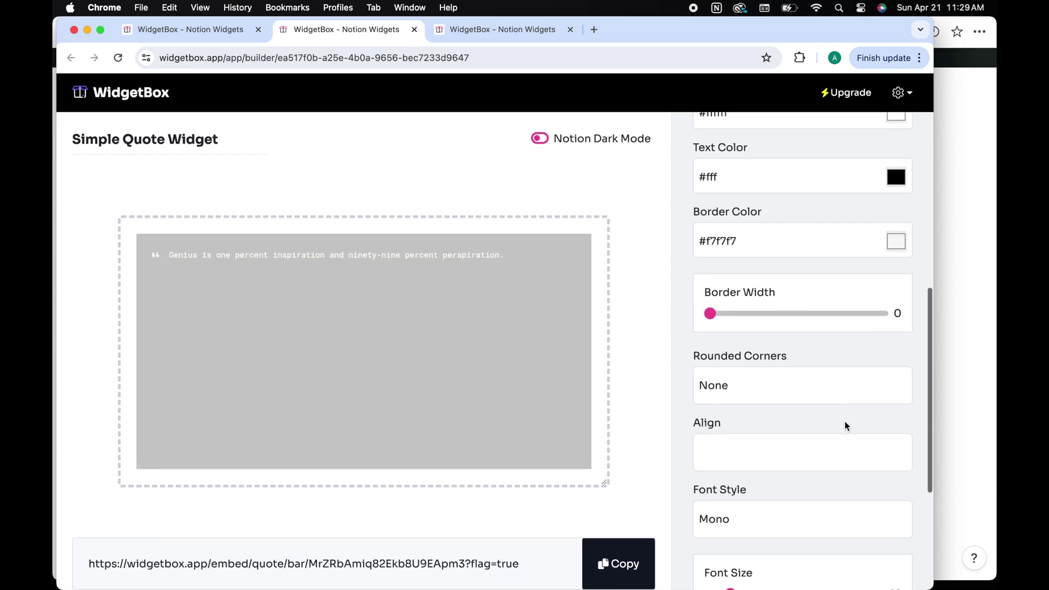
left_click_drag(607, 484, 604, 344)
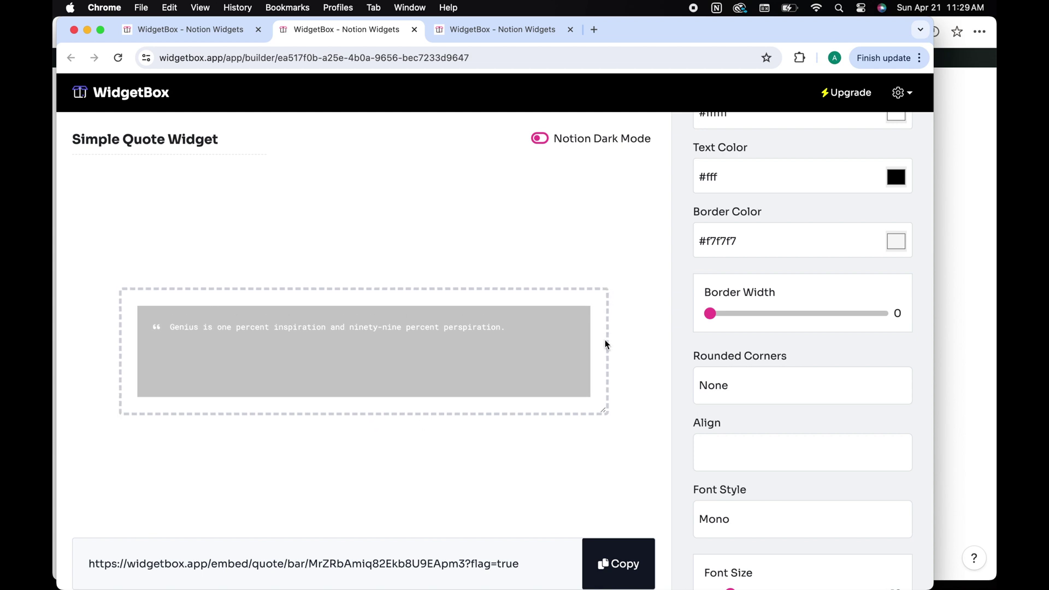
scroll(729, 377, "down", 8)
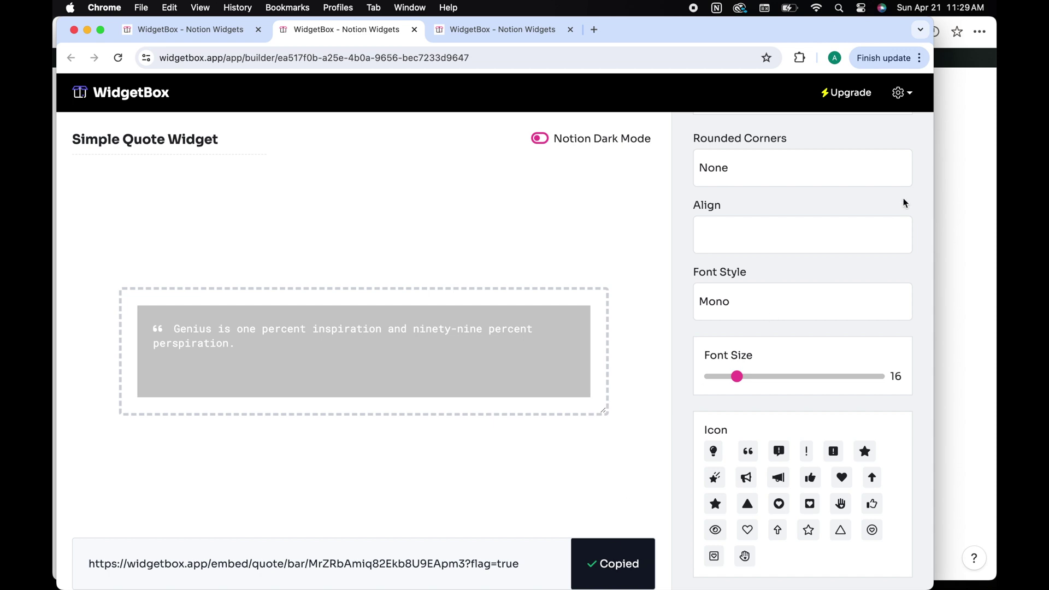
- Switch to Notion and create an embed from the copied quote widget link in an empty block below the monthly calendar
mouse_move(563, 588)
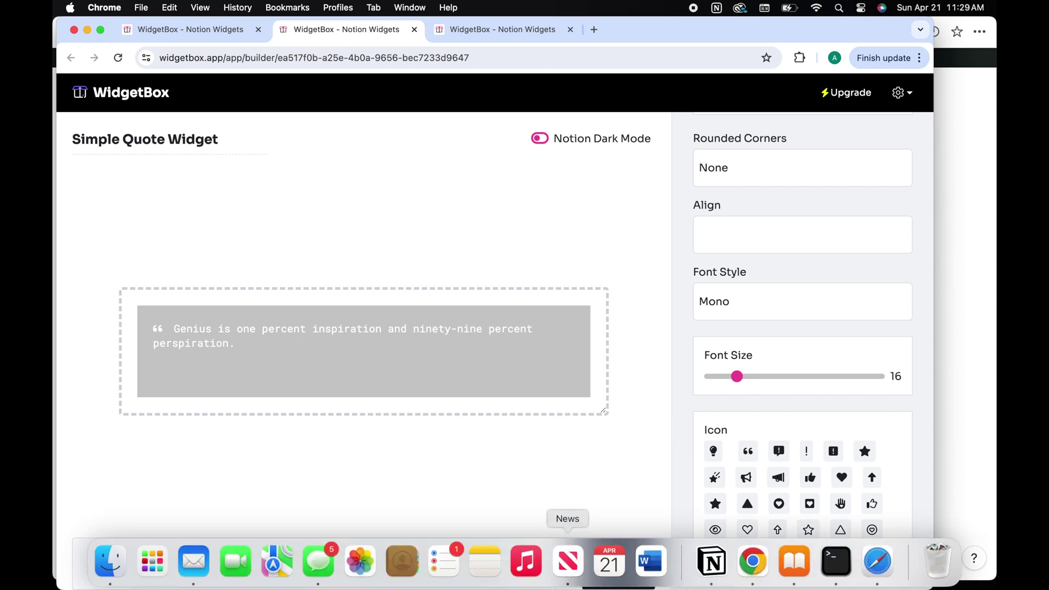
left_click(710, 563)
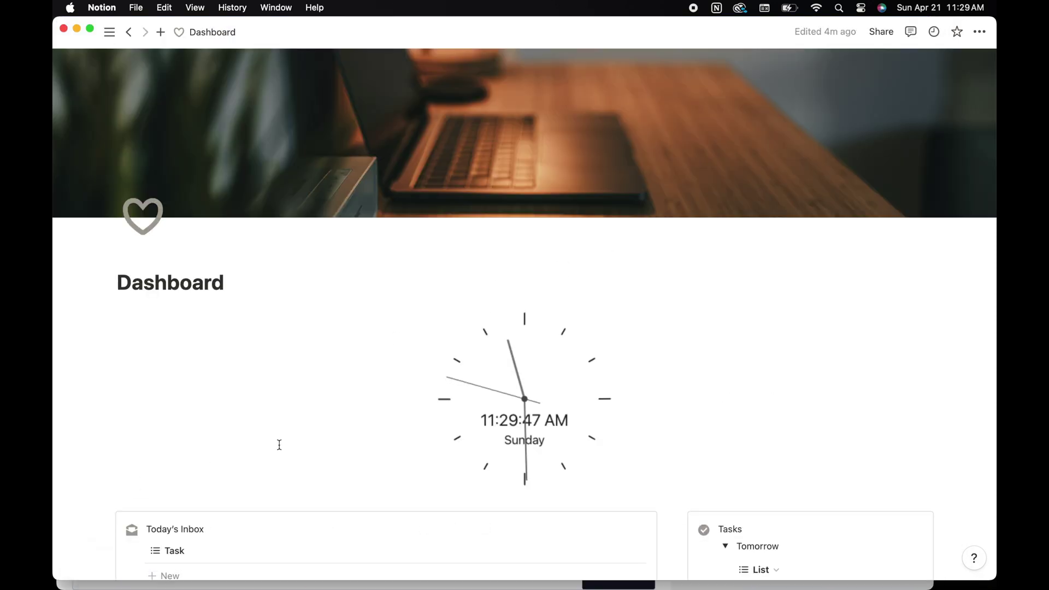
scroll(279, 444, "down", 15)
left_click(164, 437)
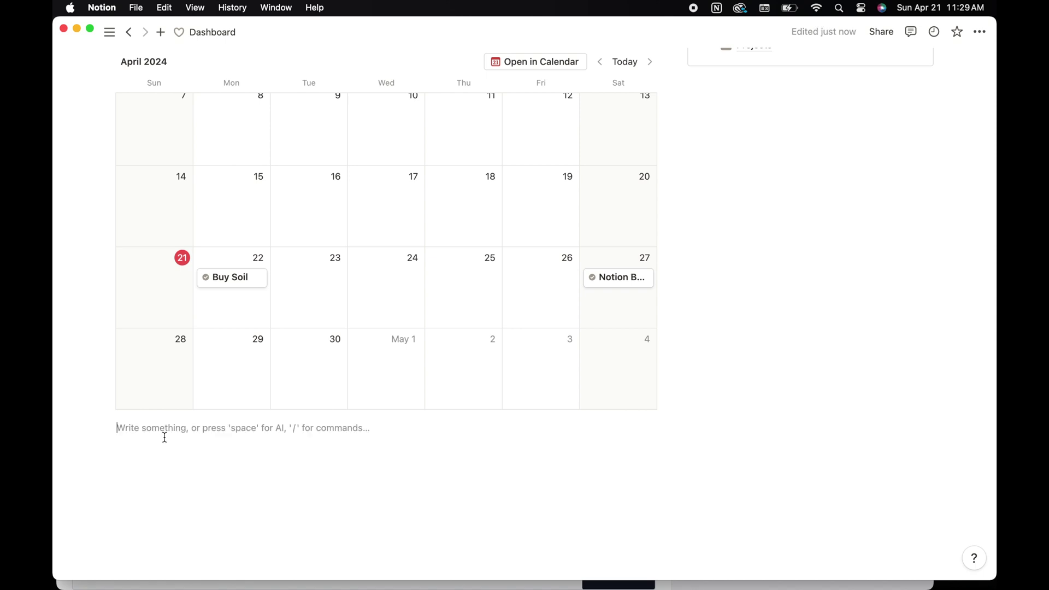
left_click(130, 514)
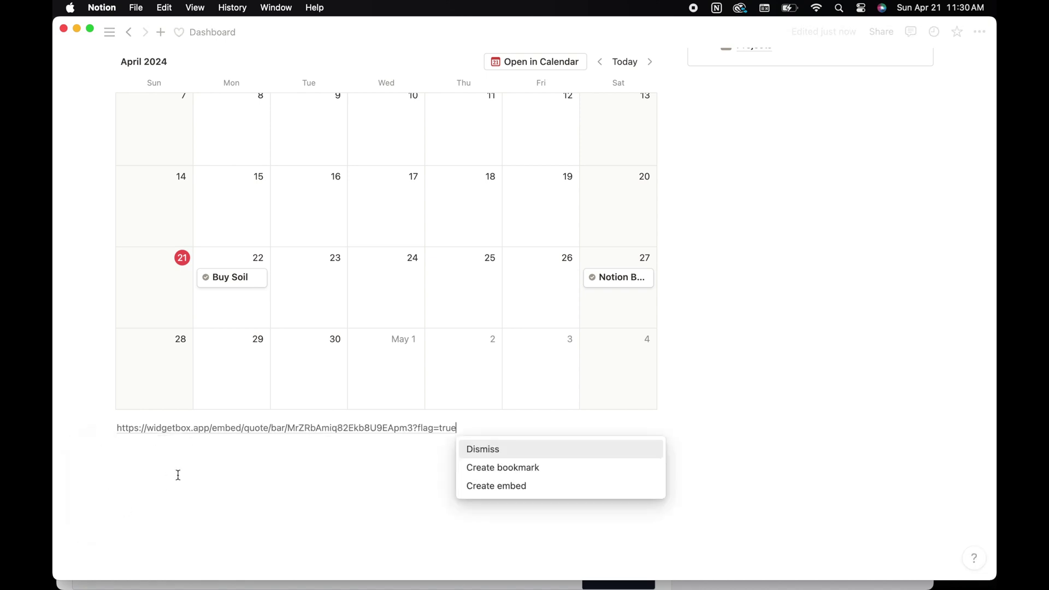
left_click(487, 484)
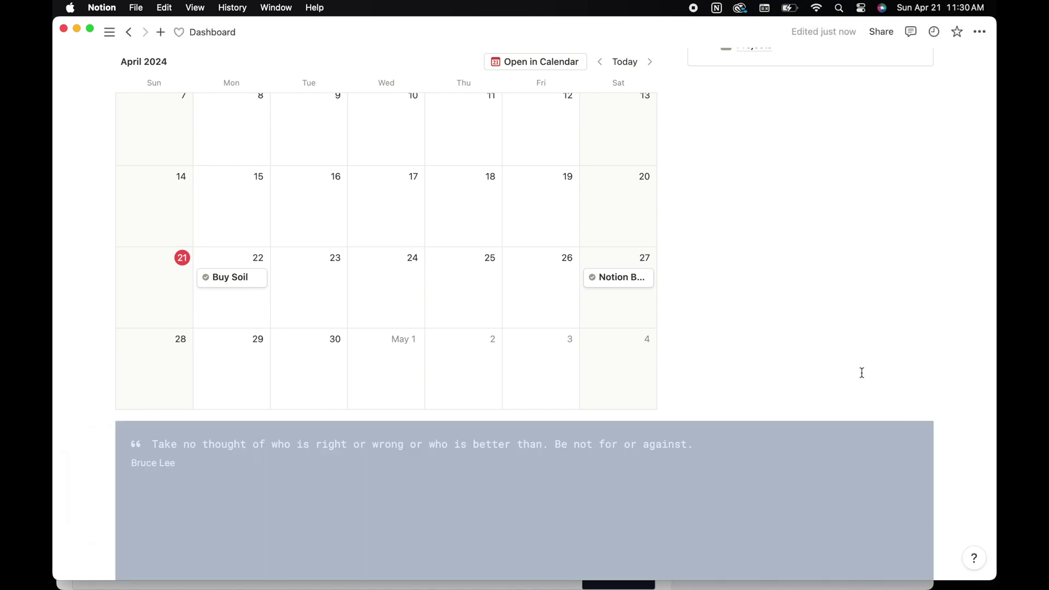
- Shorten the quote embed and move it beside the clock below the Dashboard title
scroll(862, 372, "down", 3)
left_click_drag(928, 468, 725, 369)
left_click_drag(312, 342, 670, 332)
left_click(934, 440)
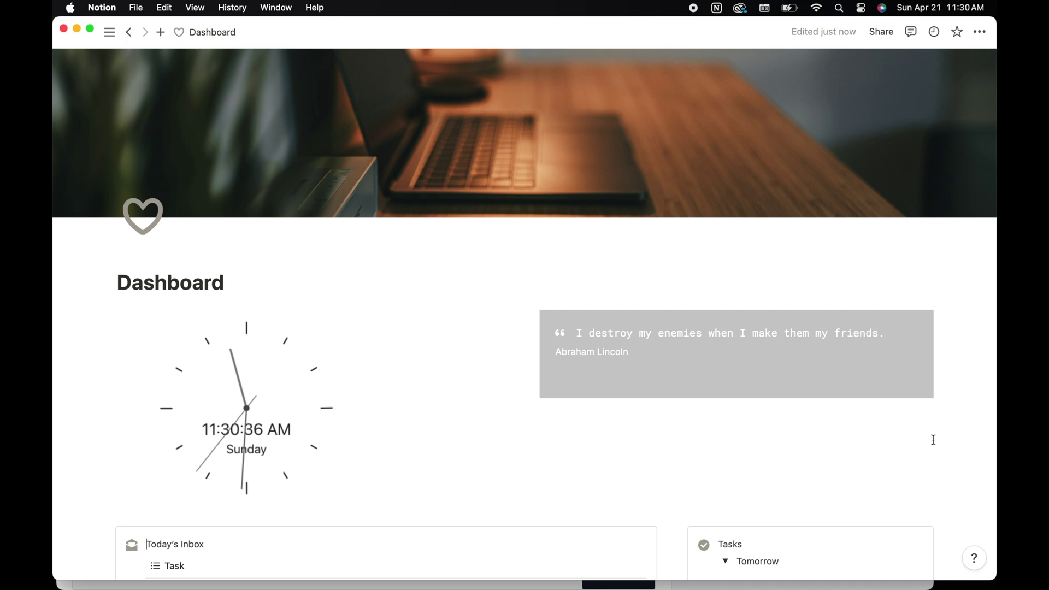
- Reduce the clock embed's height and adjust the quote embed's height next to it
scroll(934, 440, "down", 5)
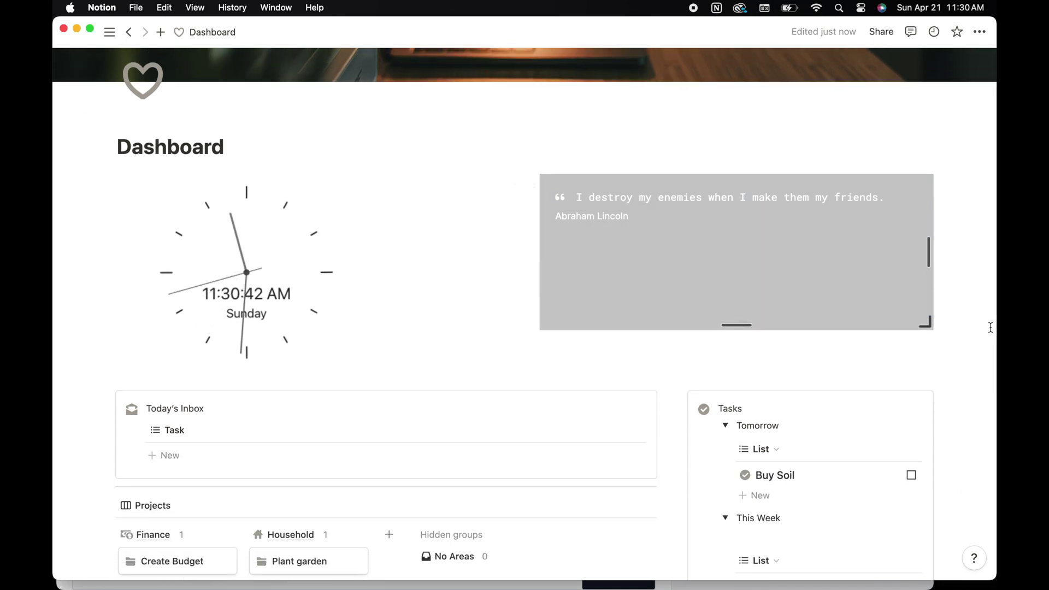
left_click_drag(256, 367, 253, 328)
left_click_drag(736, 317, 734, 286)
scroll(734, 285, "up", 3)
- Switch to Chrome, search for indify widgets, and open the saved Progress Bar widget on Indify
left_click(723, 578)
left_click(261, 58)
type("i")
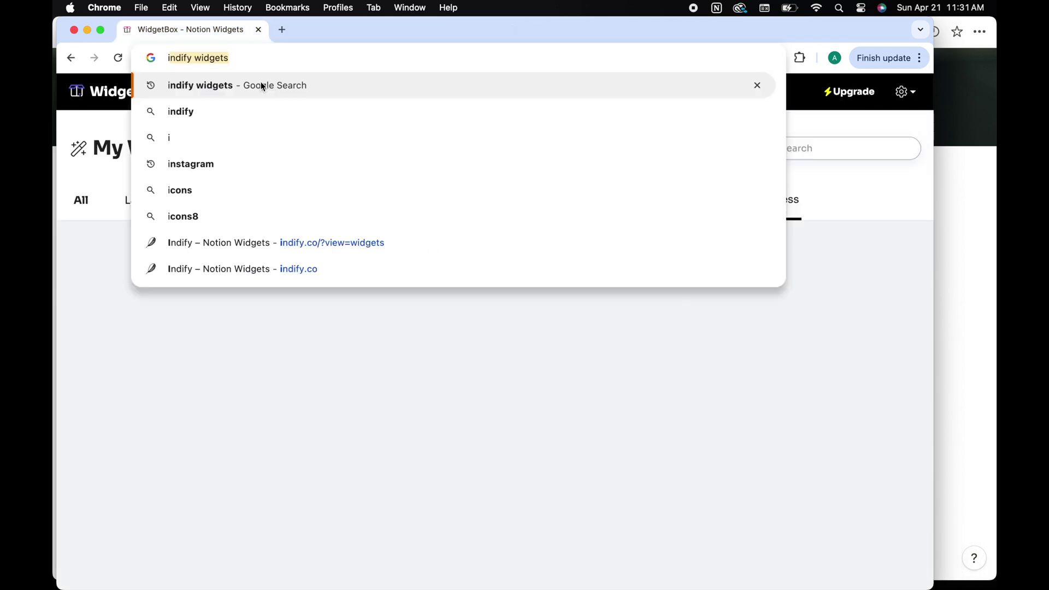
left_click(257, 87)
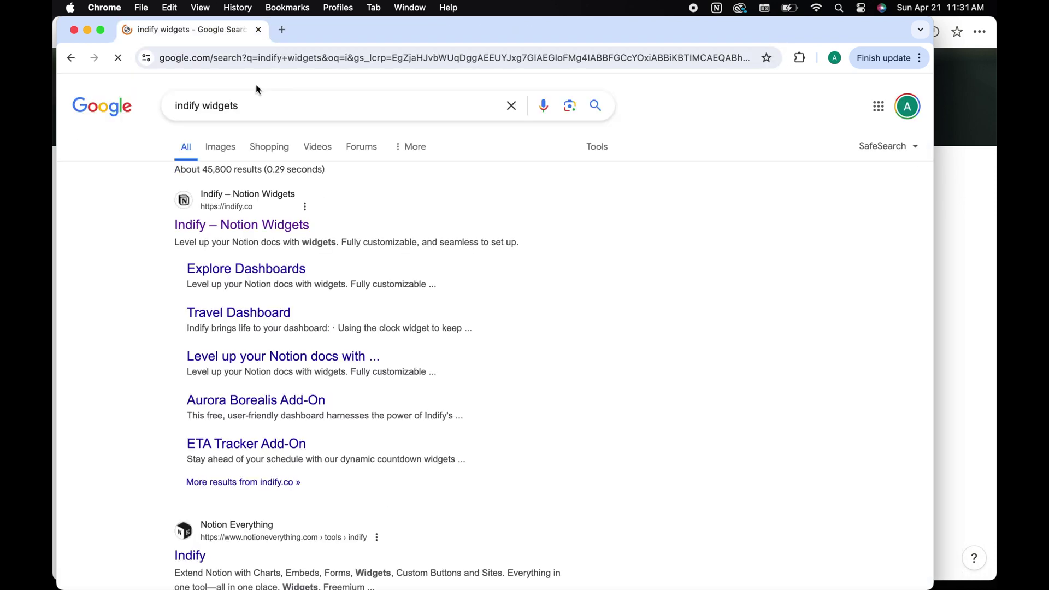
left_click(255, 234)
scroll(440, 244, "down", 2)
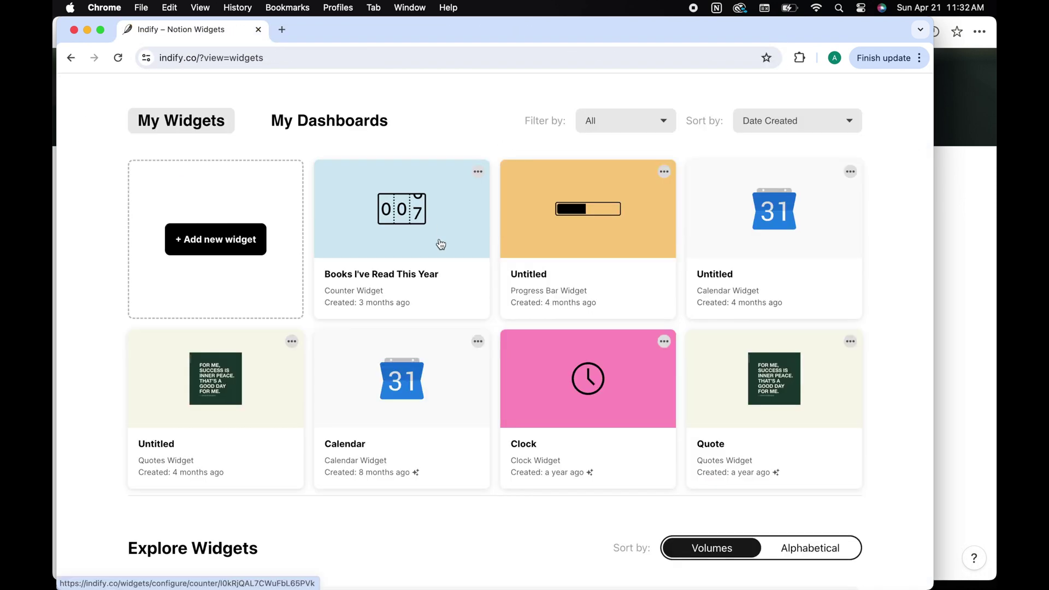
scroll(440, 244, "down", 1)
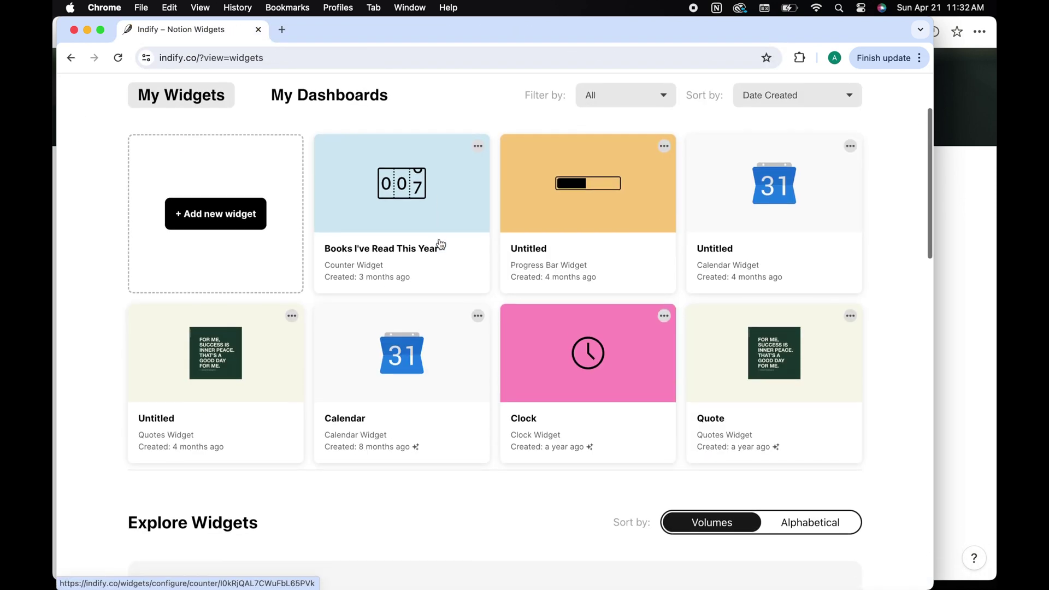
left_click(636, 218)
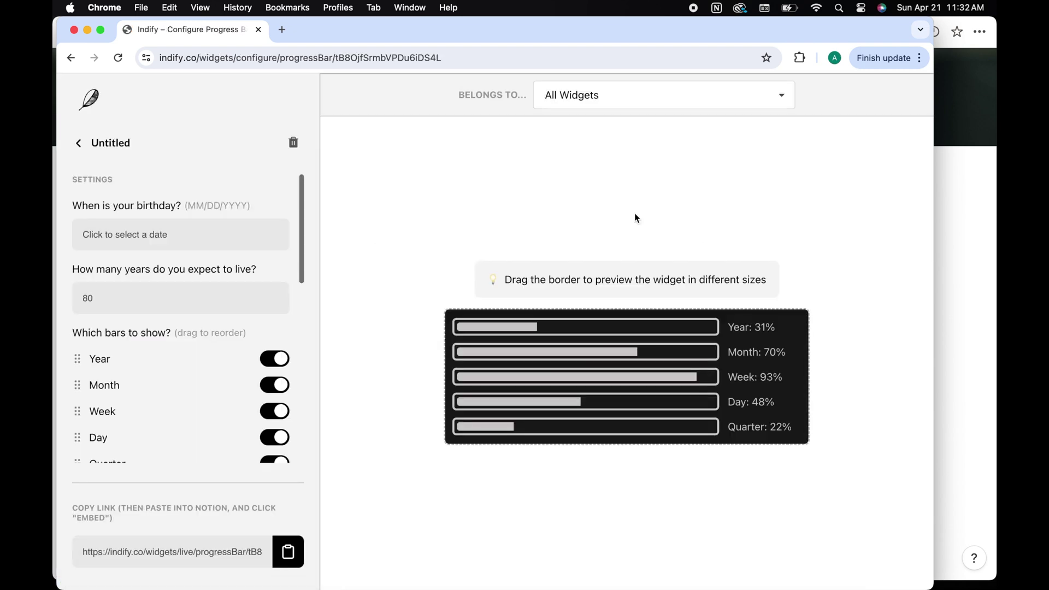
- Set the progress bar's dark/light appearance to Use system setting and its light mode theme color to the Notion Dark grey
scroll(221, 342, "down", 10)
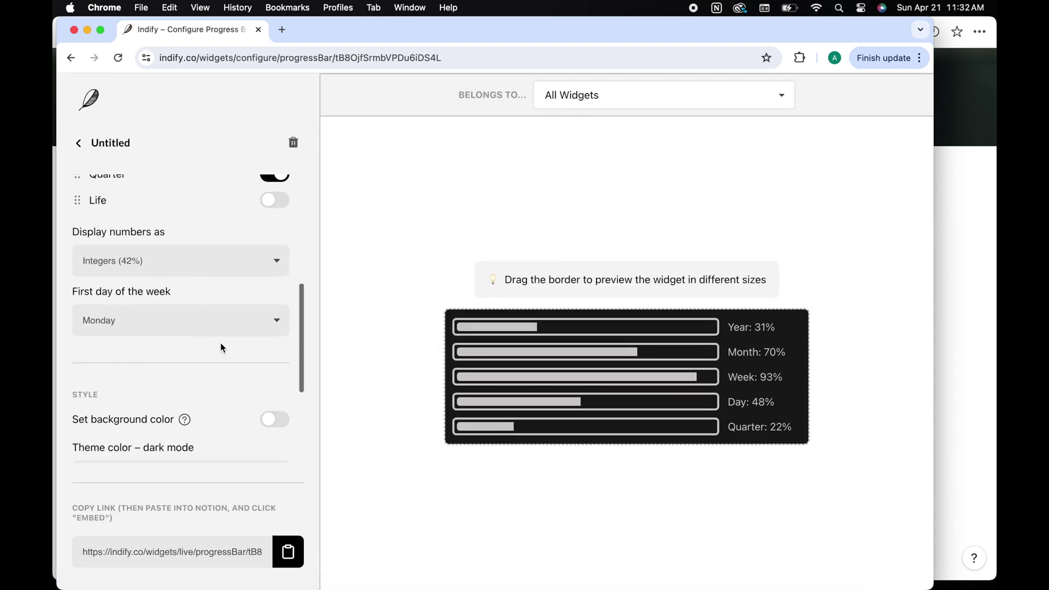
left_click(262, 354)
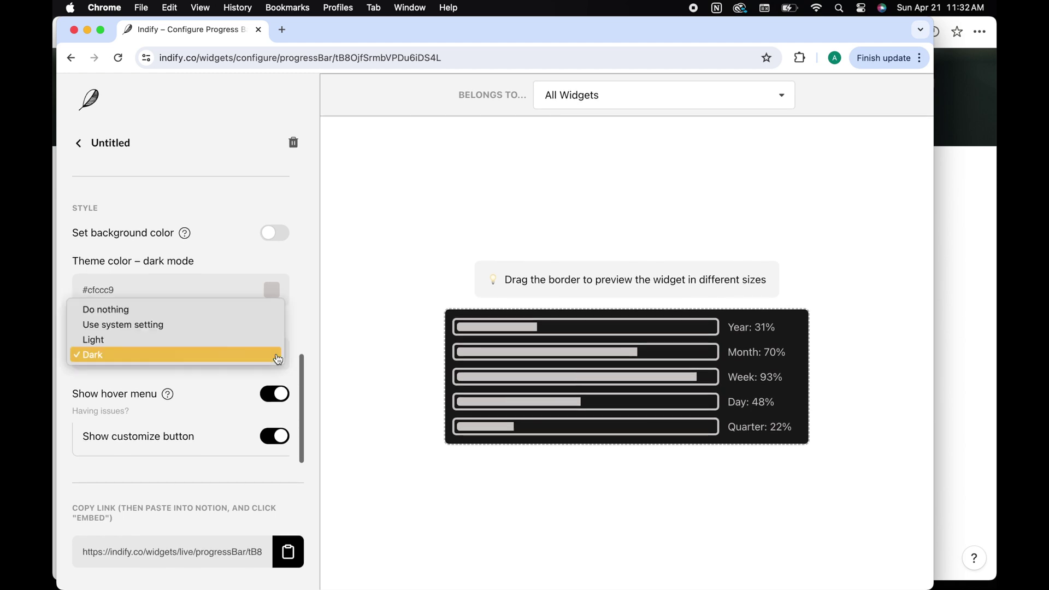
left_click(268, 323)
left_click(279, 299)
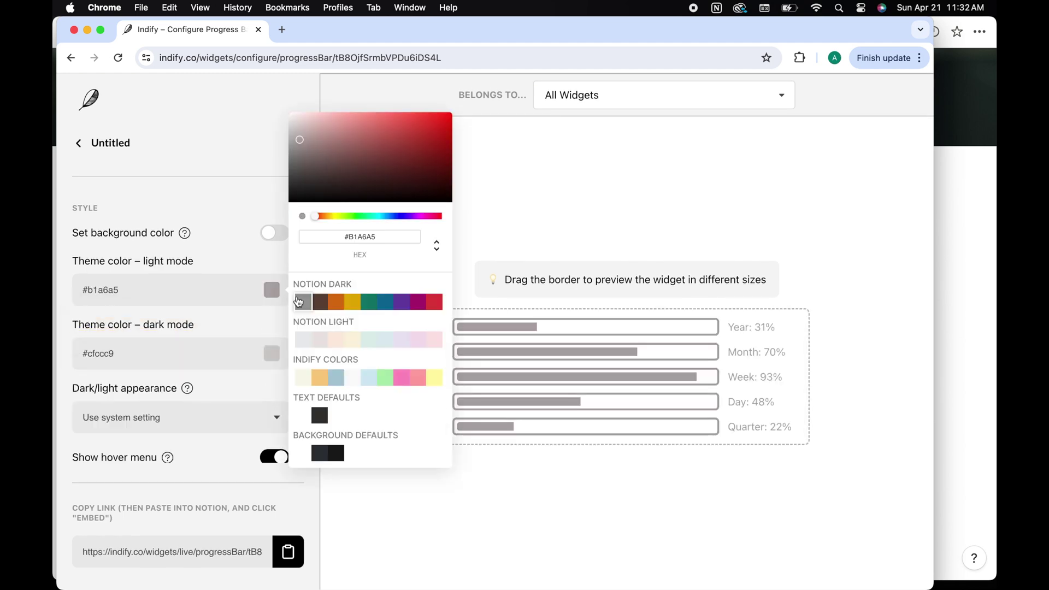
left_click(299, 302)
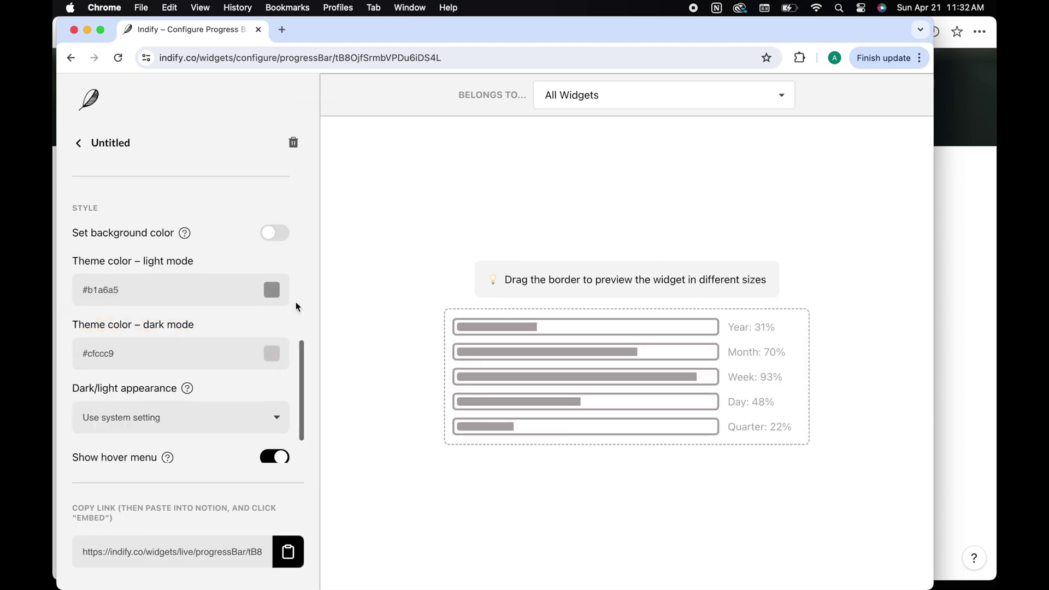
- Copy the progress bar's link and embed it in Notion in a new block below the quote
left_click(300, 552)
left_click(89, 30)
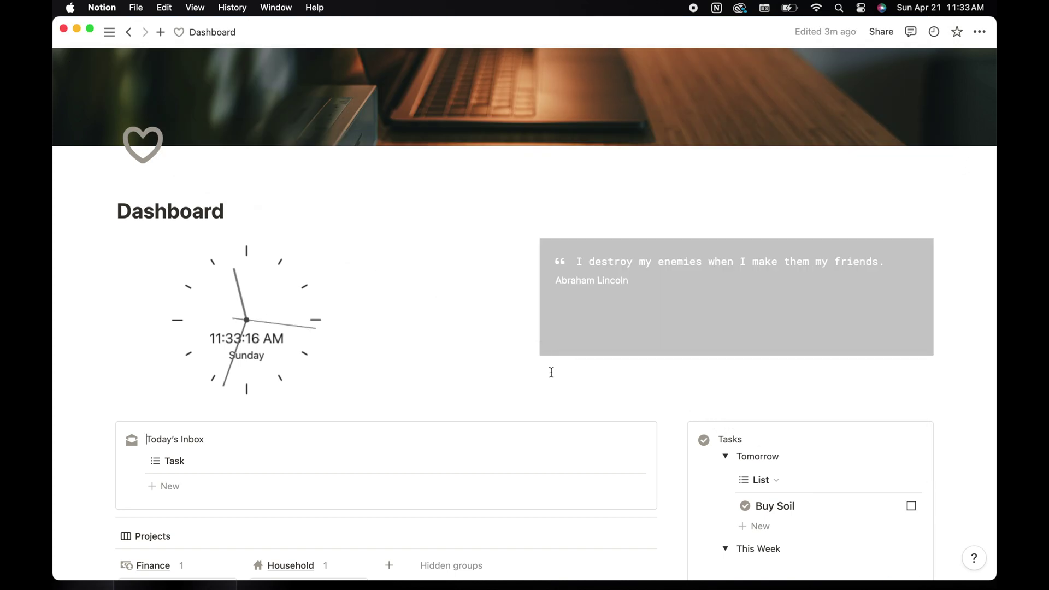
right_click(551, 373)
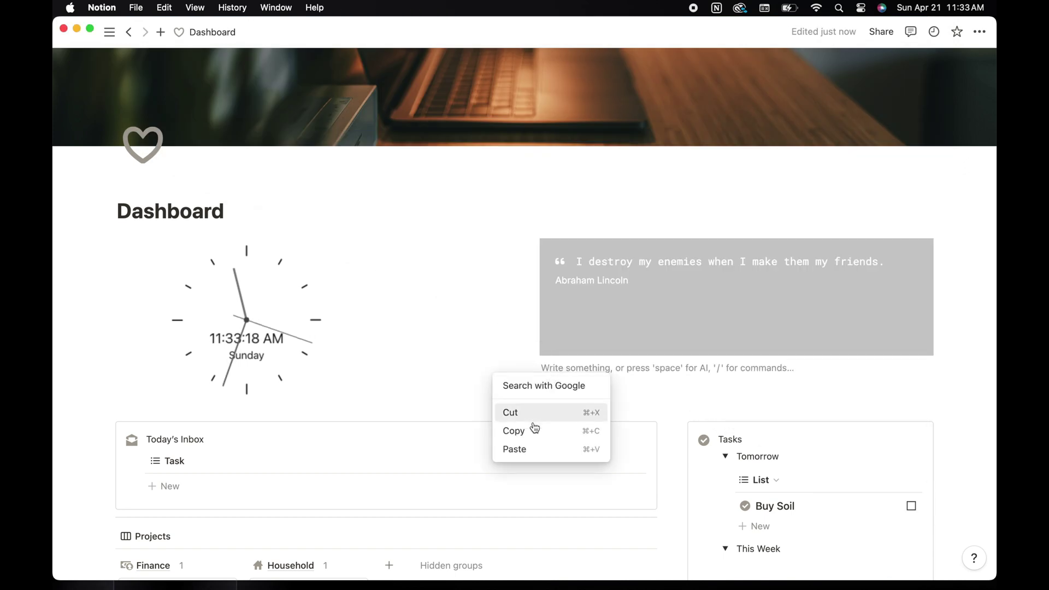
left_click(528, 449)
left_click(845, 391)
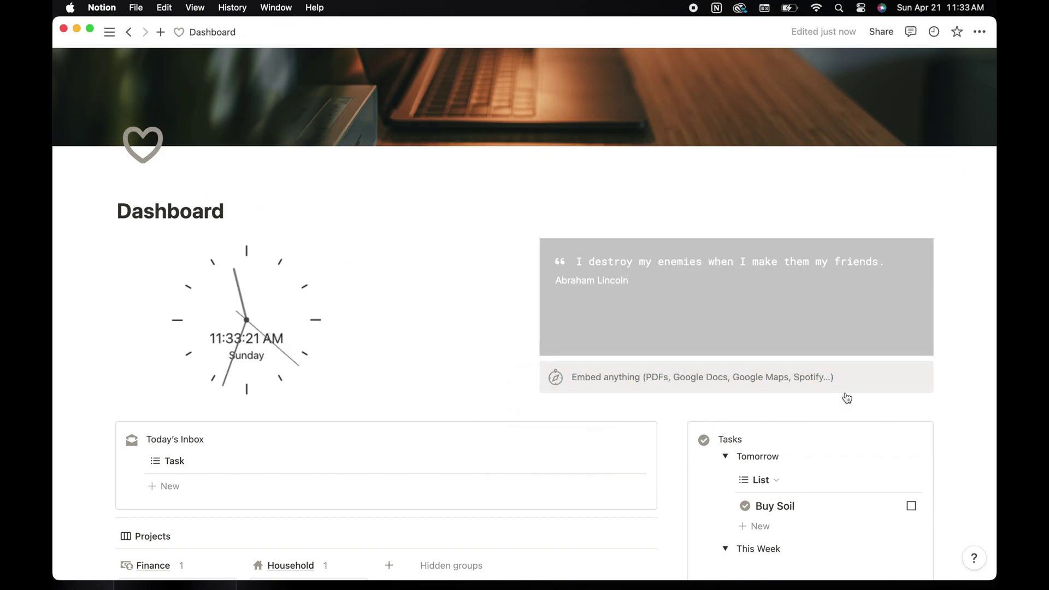
- Shorten the progress bar embed and arrange the clock, quote and progress bars in three side-by-side columns
scroll(987, 404, "down", 5)
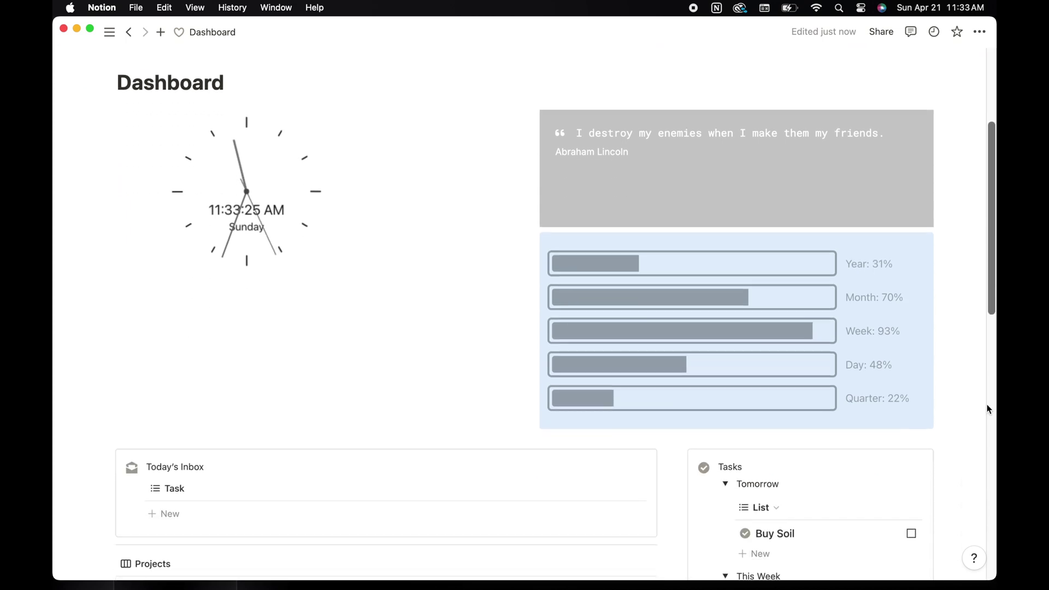
left_click_drag(756, 402, 731, 330)
left_click_drag(530, 106, 586, 169)
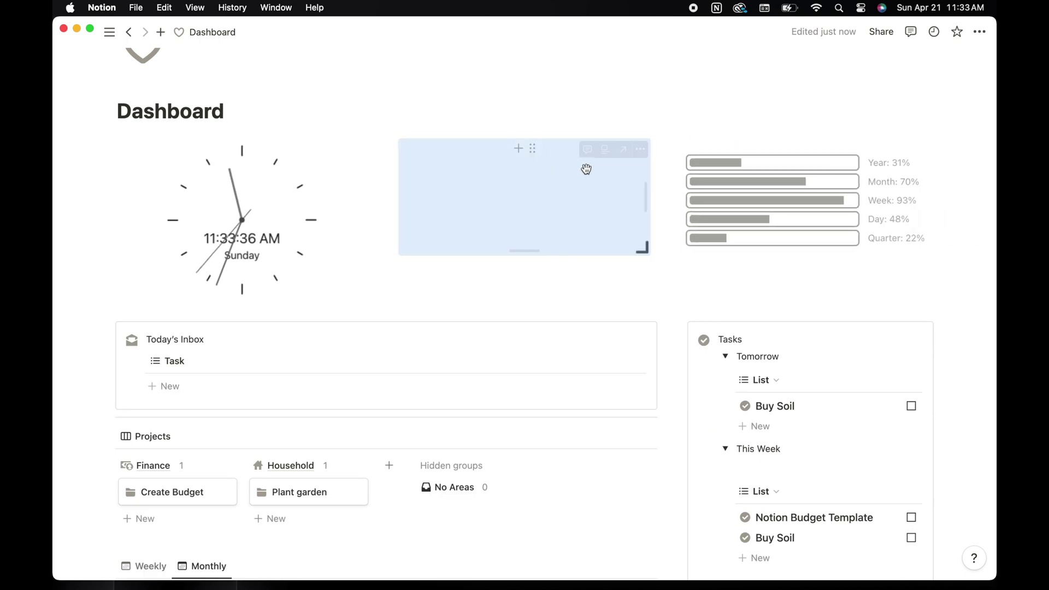
- Shrink the clock embed's height and narrow its column to widen the quote beside it
scroll(877, 209, "up", 3)
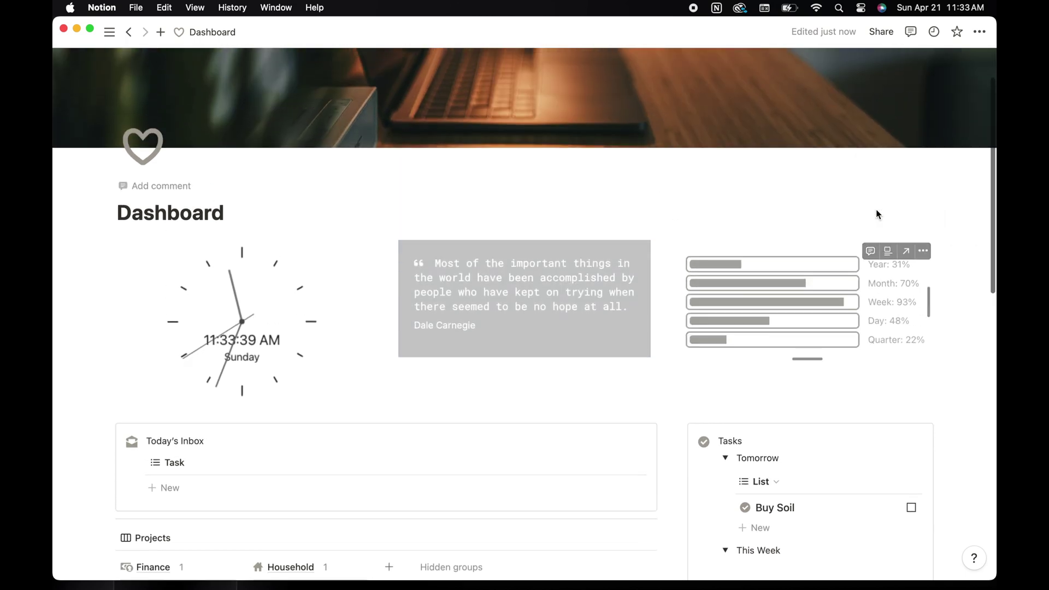
left_click_drag(365, 331, 340, 343)
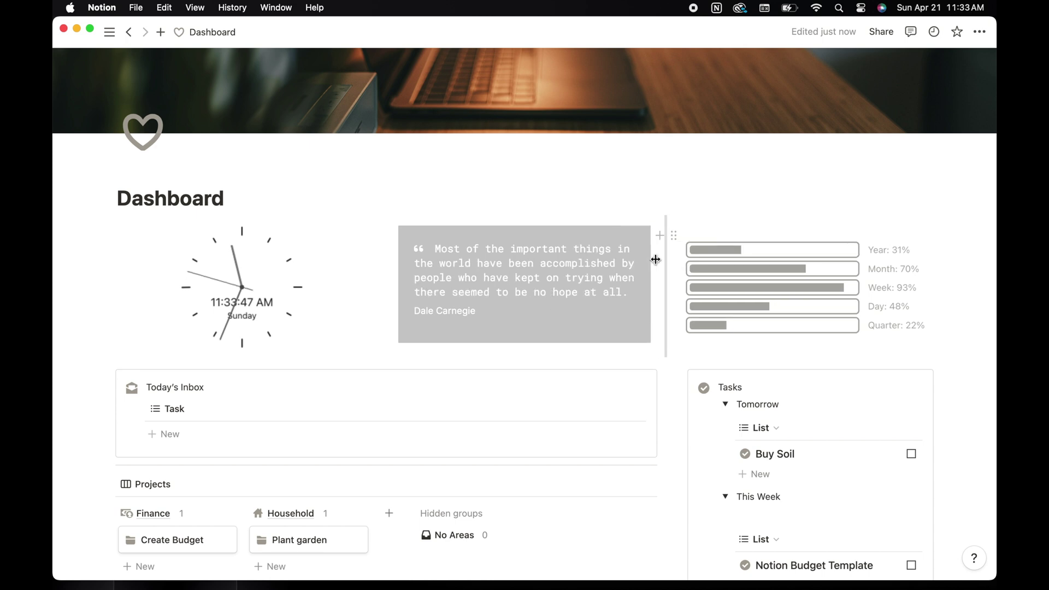
left_click_drag(381, 261, 324, 257)
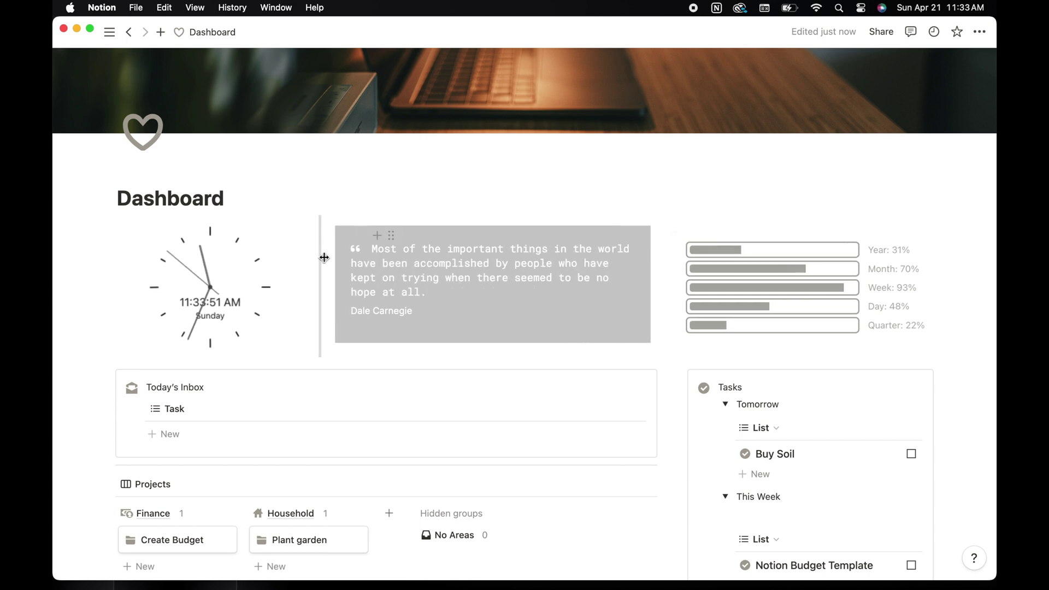
- Review the whole Dashboard page from the cover and widgets down to the end of the monthly calendar
scroll(825, 255, "up", 2)
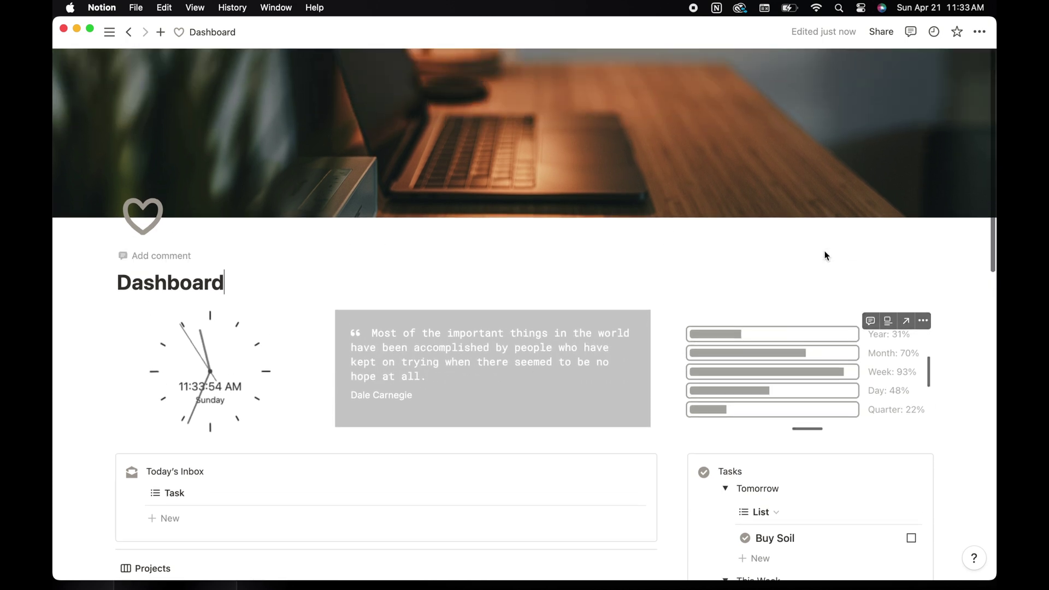
scroll(825, 255, "down", 5)
scroll(825, 255, "down", 2)
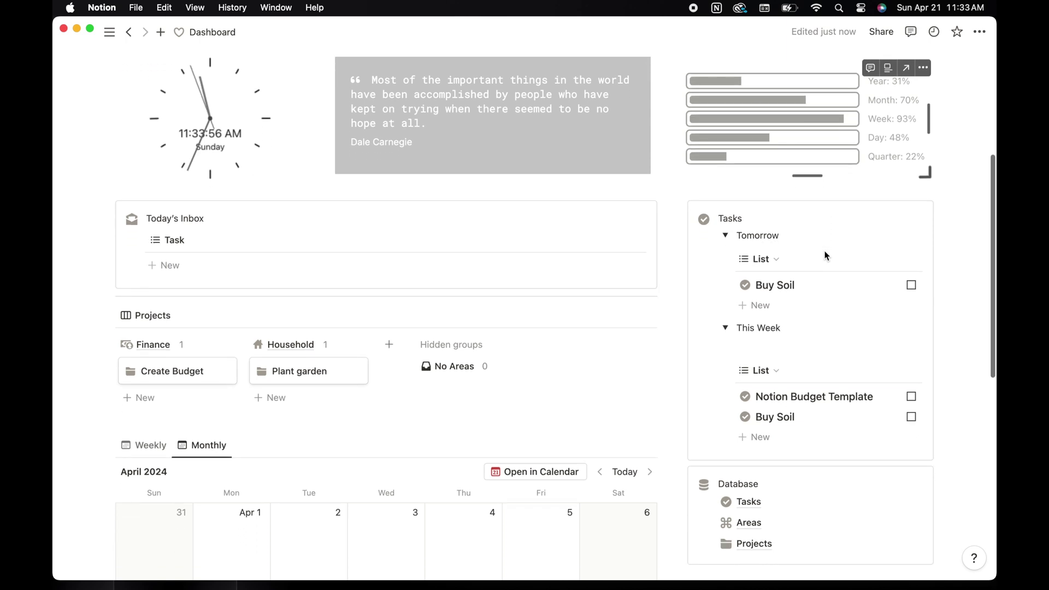
scroll(824, 255, "down", 6)
scroll(824, 256, "down", 10)
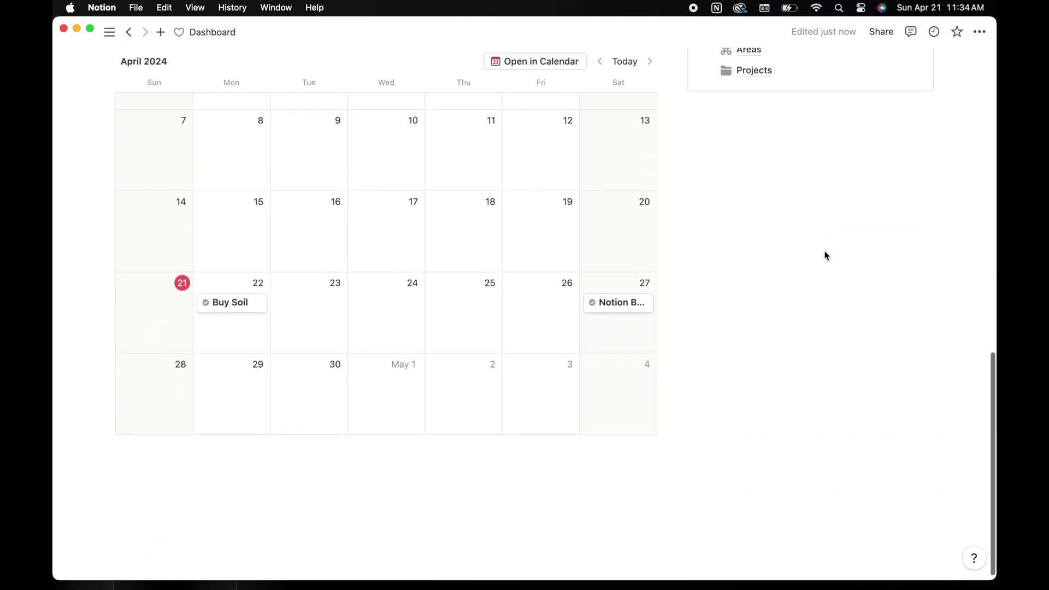
scroll(824, 255, "up", 15)
scroll(824, 255, "up", 4)
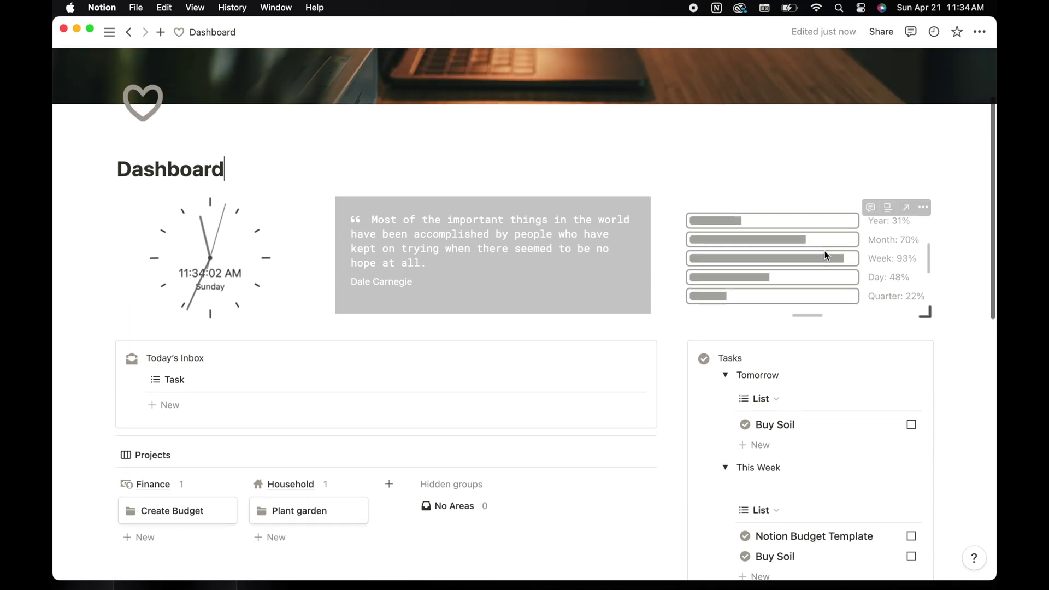